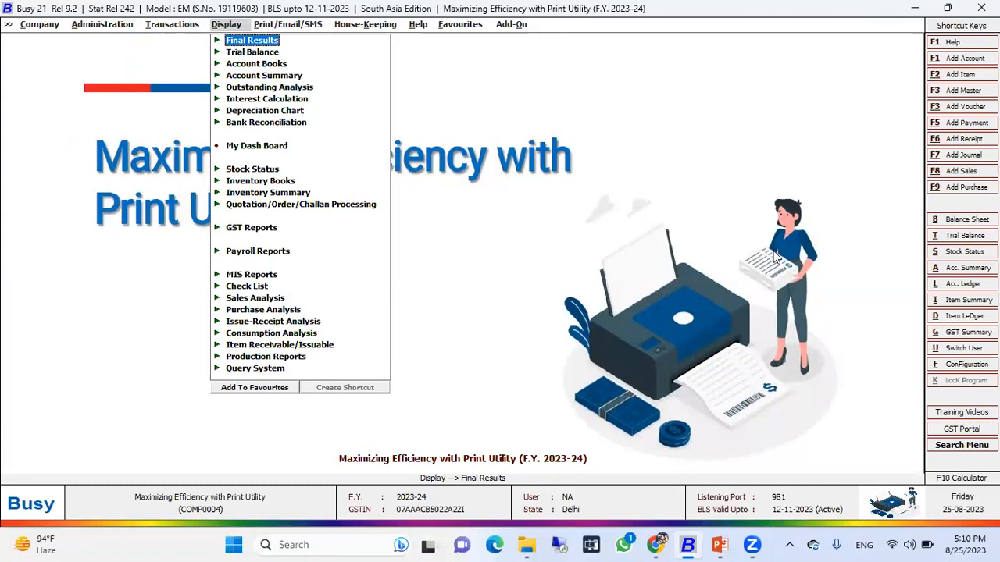
Open the printing menu and expand its Print Utilities group.
key("Right")
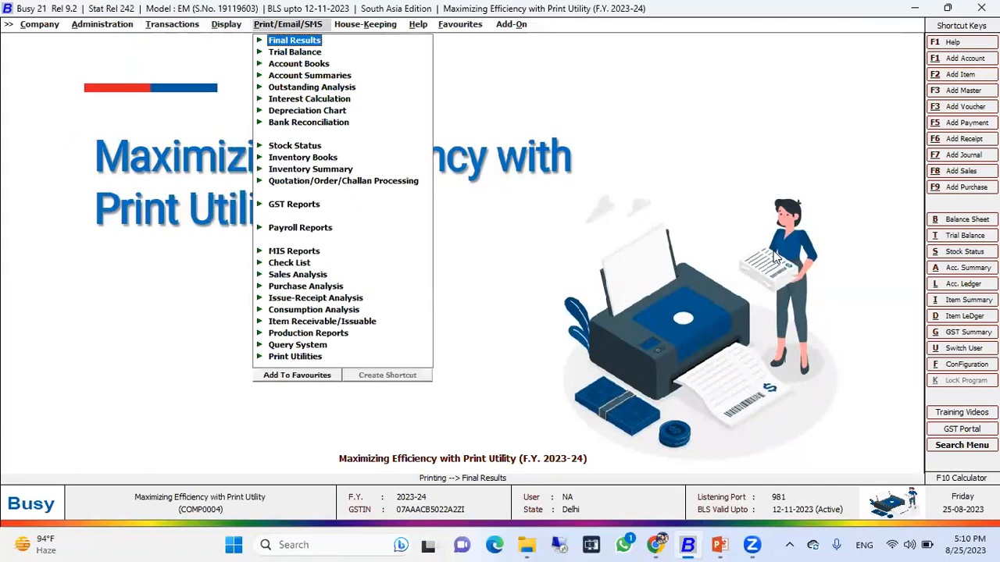
key("Down")
key("Down")
key("Down")
key("Down")
key("Down")
key("Down")
key("Down")
key("Down")
key("Down")
key("Down")
key("Down")
key("Down")
key("Down")
key("Down")
key("Down")
key("Down")
key("Down")
key("Down")
key("Down")
key("Down")
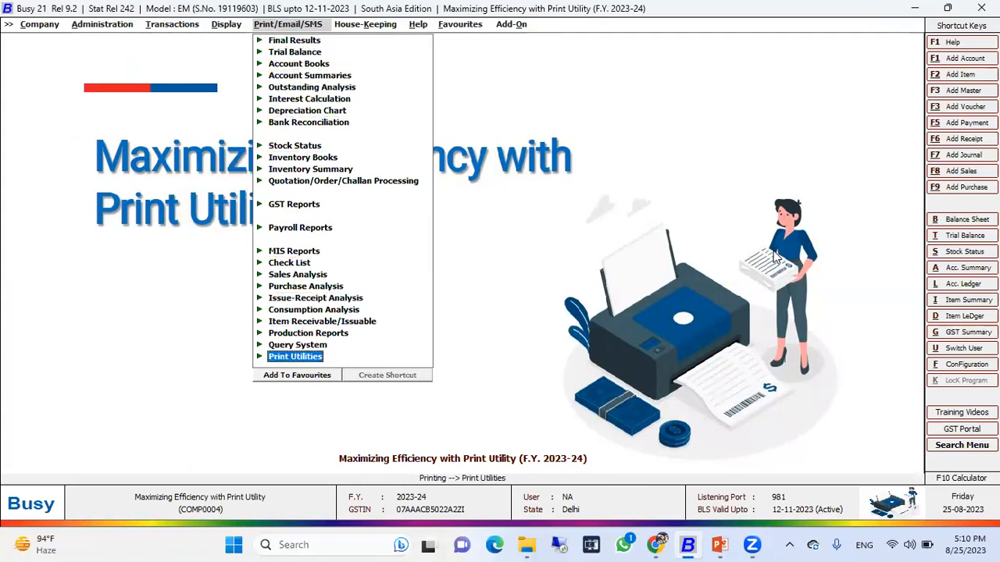
key("Left")
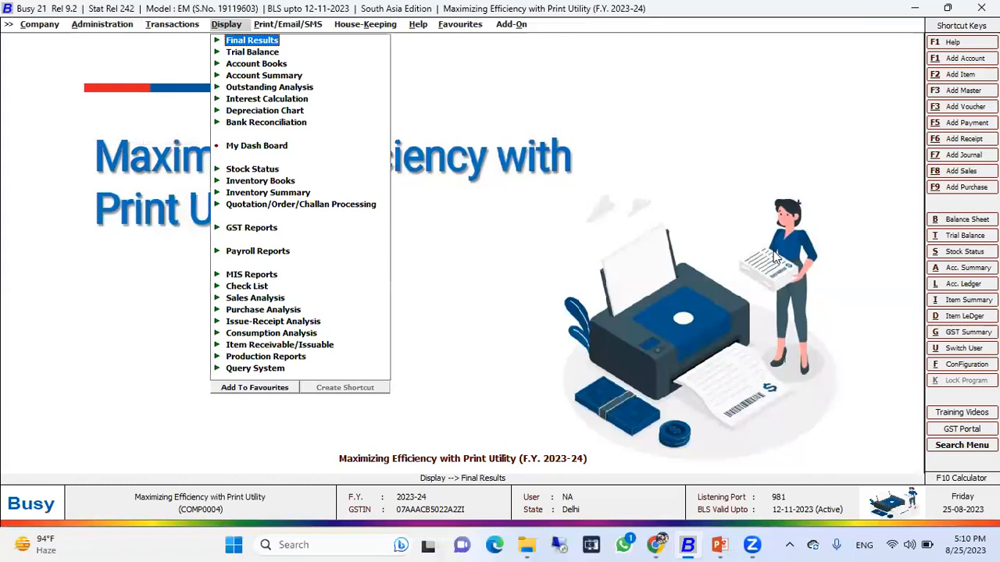
key("Up")
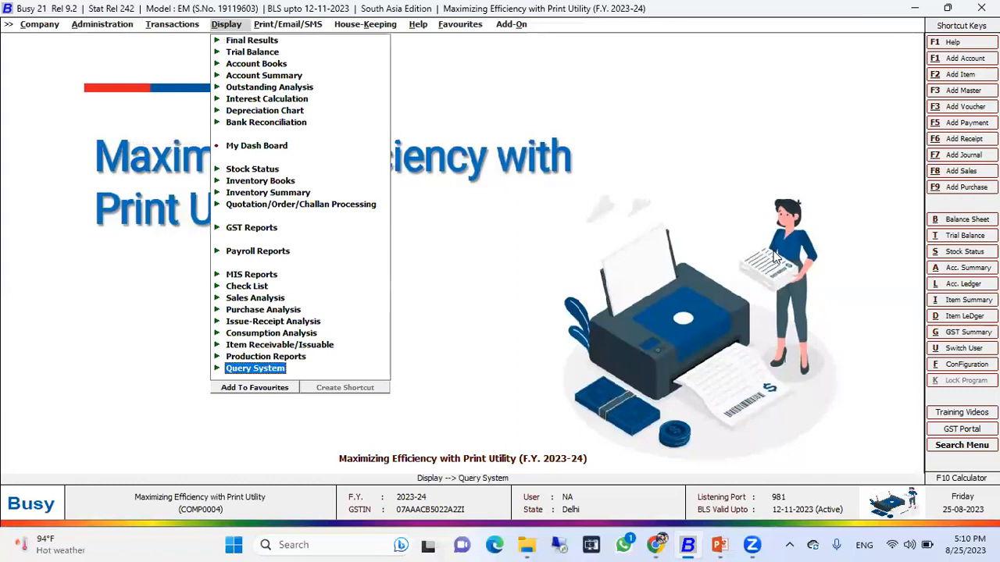
key("Right")
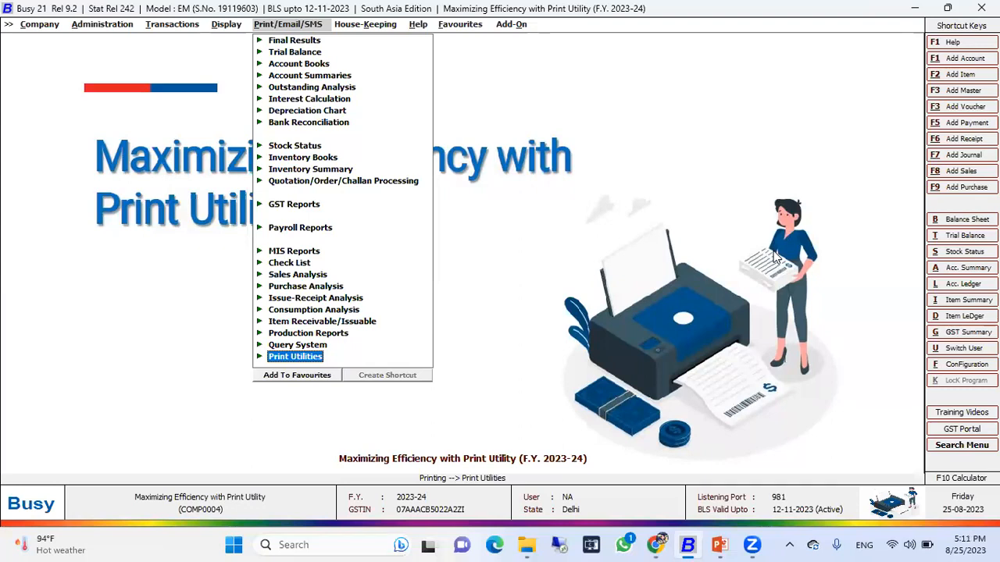
key("Return")
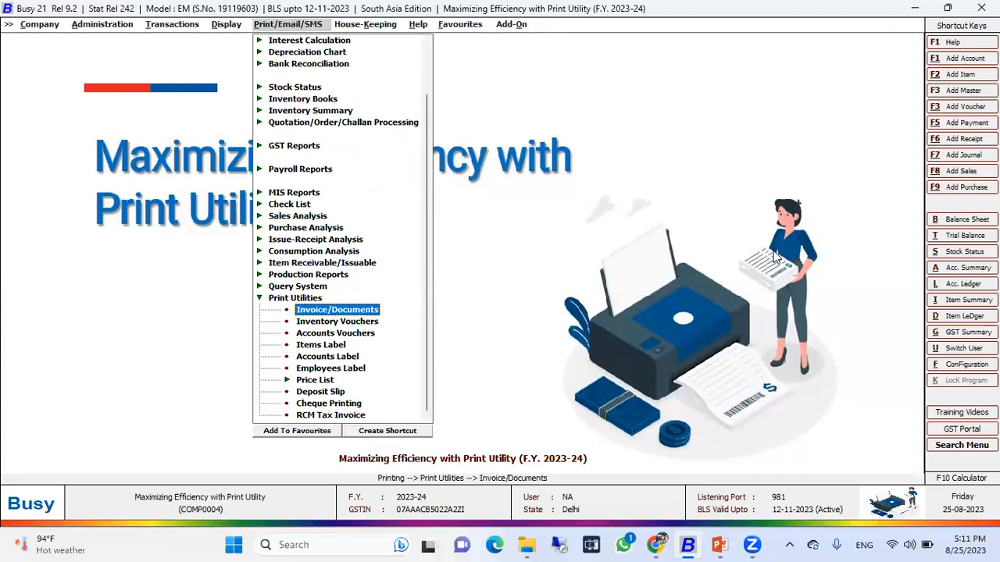
key("alt+Tab")
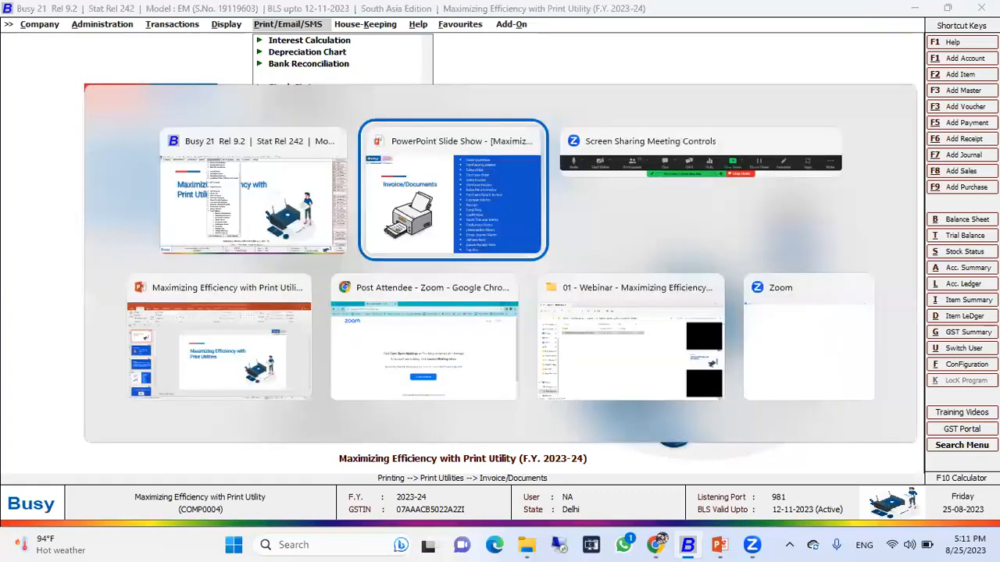
key("alt+Tab")
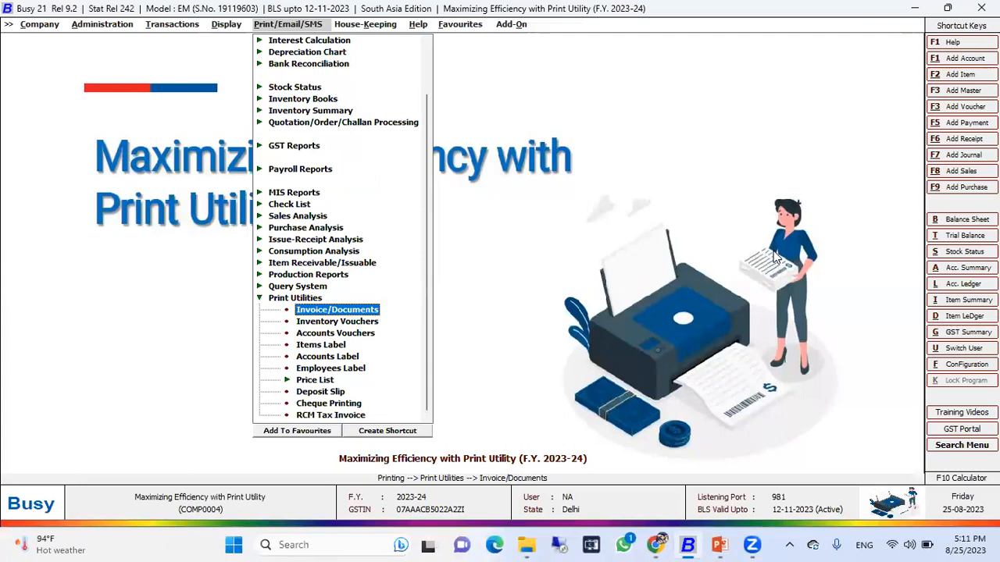
Open the Invoice/Documents print utility and browse the list of document types available for printing.
key("Return")
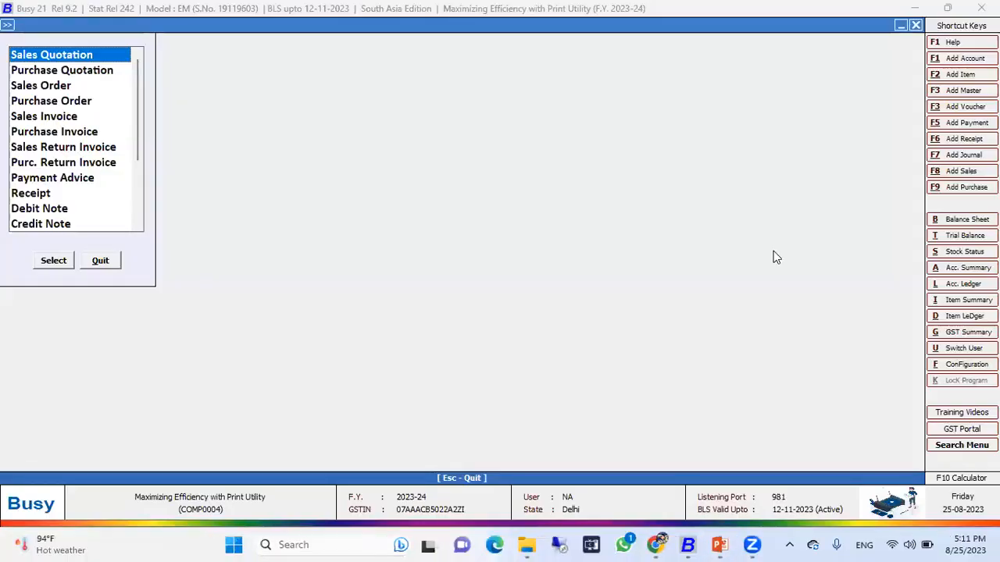
key("Down")
key("Down")
key("Down")
key("Down")
key("Down")
key("Down")
key("Down")
key("Down")
key("Down")
key("Down")
key("Down")
key("Down")
key("Down")
key("Down")
key("Down")
key("Down")
key("Down")
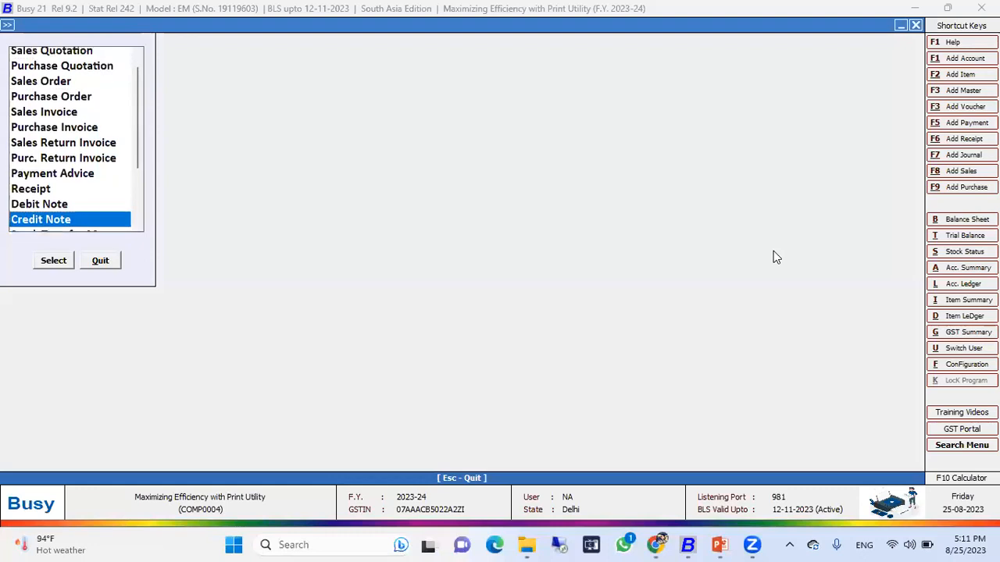
key("Down")
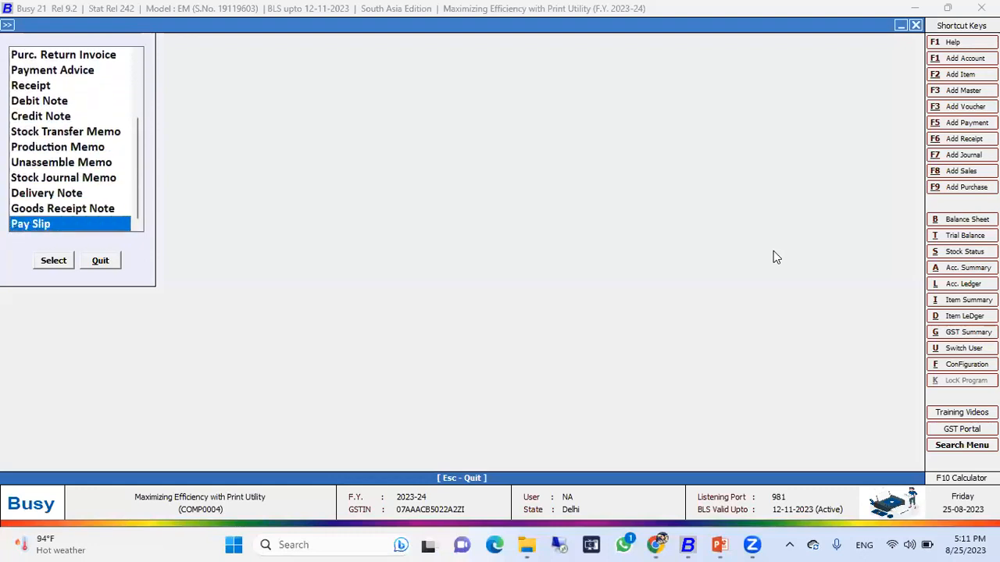
key("Up")
key("Up")
key("Up")
key("Up")
key("Up")
key("Up")
key("Up")
key("Up")
key("Up")
key("Up")
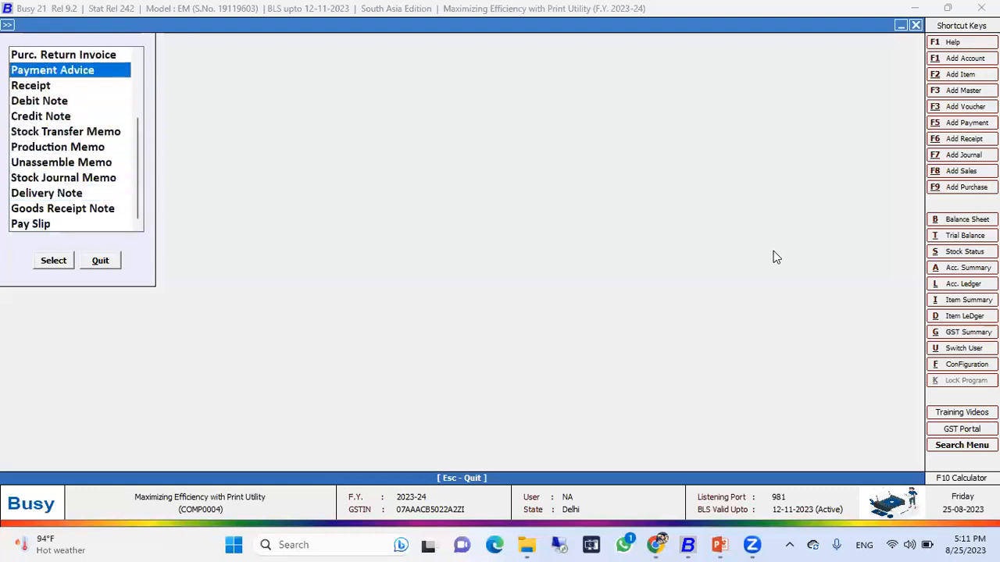
key("Up")
key("Up")
key("Up")
key("Up")
key("Up")
key("Up")
key("Up")
key("Up")
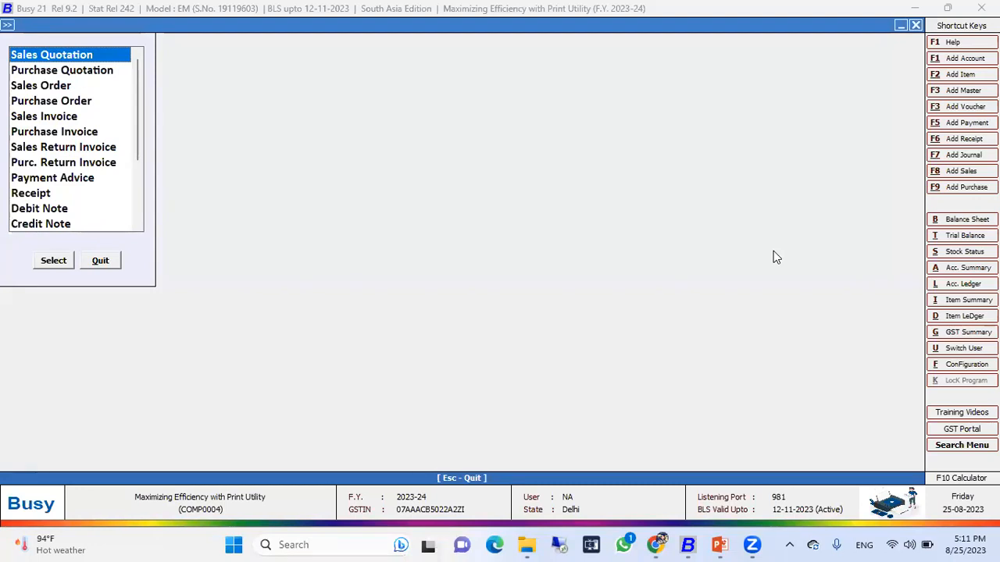
key("Down")
key("Down")
key("Down")
key("Down")
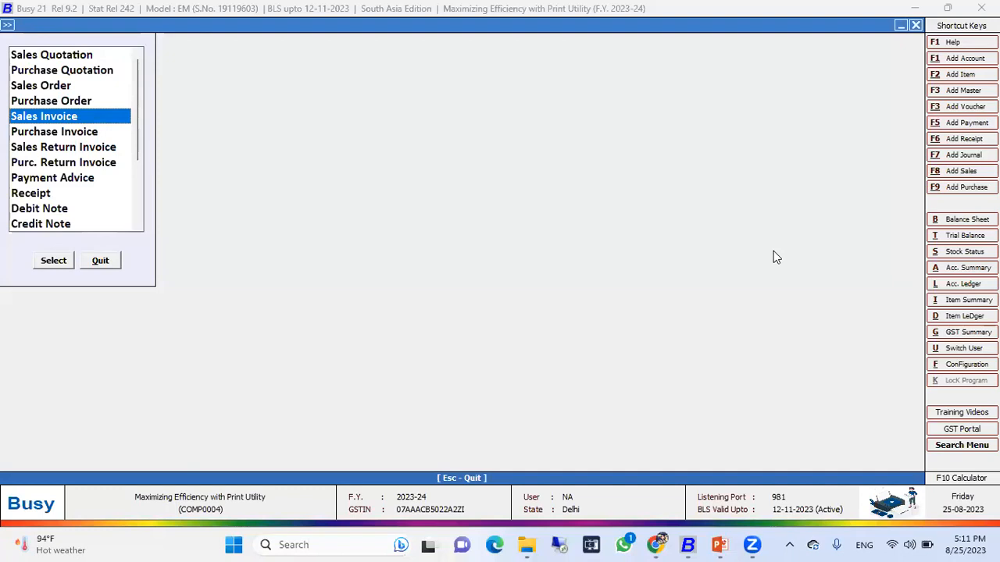
key("Up")
key("Up")
key("Up")
key("Up")
Close the document list and open the list of Sales Quotation vouchers from the transactions menu.
key("Escape")
key("Left")
key("Left")
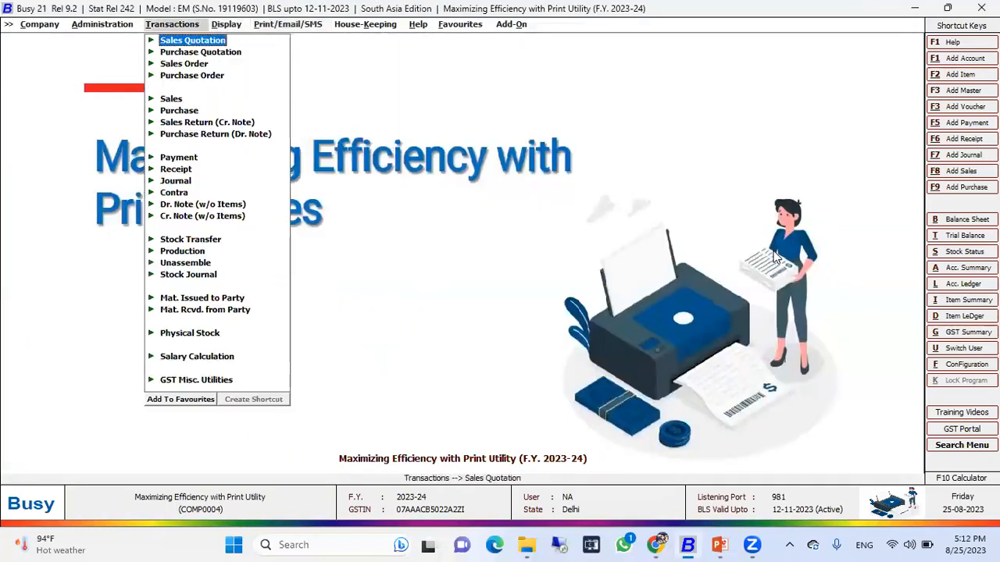
key("Return")
key("Down")
key("Down")
key("Return")
key("Return")
key("Return")
key("Return")
key("Return")
key("Return")
key("Return")
key("Return")
key("Return")
key("Return")
key("Return")
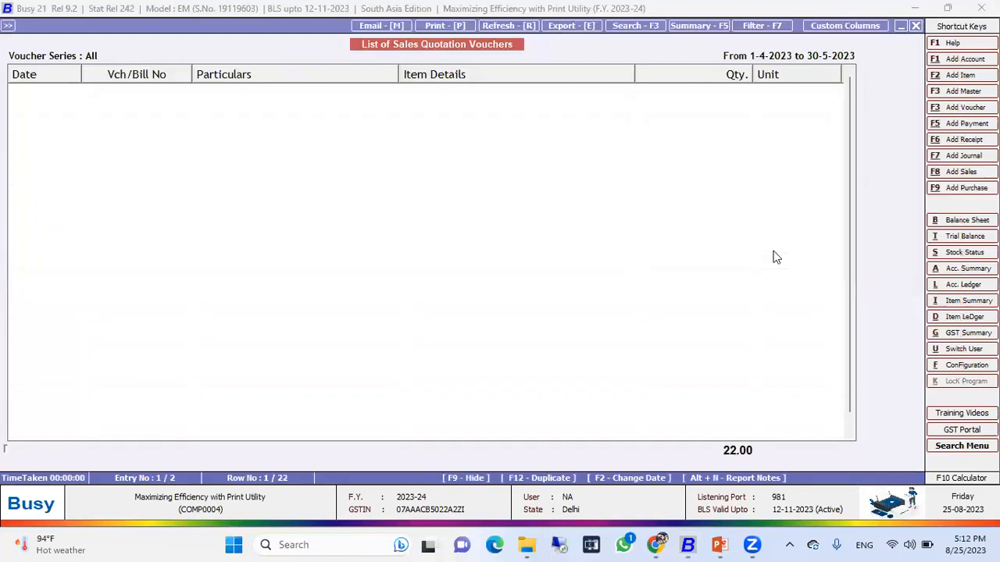
Scroll through the listed sales quotation vouchers to review their parties, items and quantities.
key("Down")
key("Down")
key("Down")
key("Down")
key("Down")
key("Down")
key("Down")
key("Down")
key("Down")
key("Down")
key("Down")
key("Down")
key("Down")
key("Down")
key("Down")
key("Down")
key("Down")
key("Down")
key("Down")
key("Down")
key("Down")
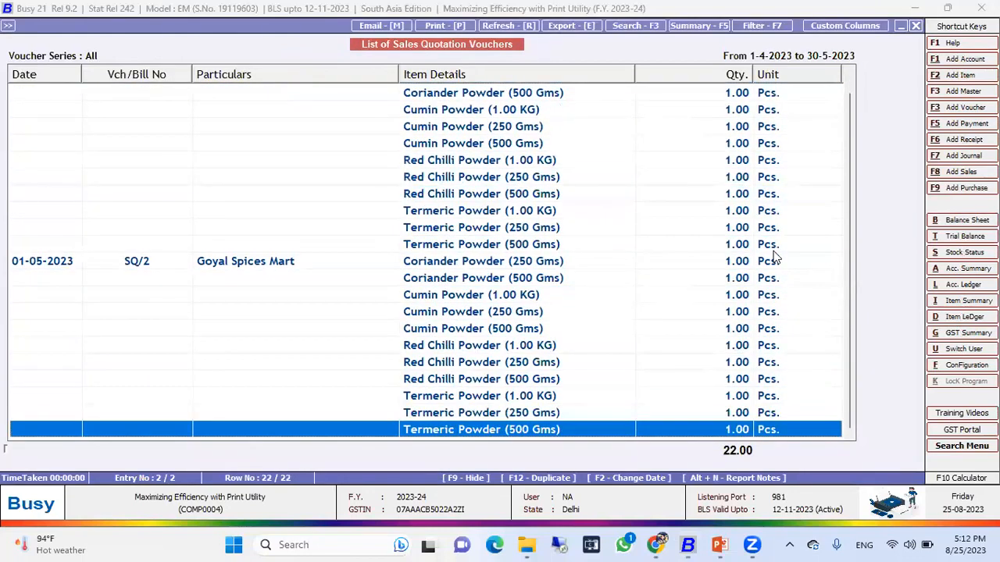
key("Up")
key("Up")
key("Up")
key("Up")
key("Up")
key("Up")
key("Up")
key("Up")
key("Up")
key("Up")
key("Up")
key("Up")
key("Up")
key("Up")
key("Up")
key("Up")
key("Up")
key("Up")
key("Up")
key("Up")
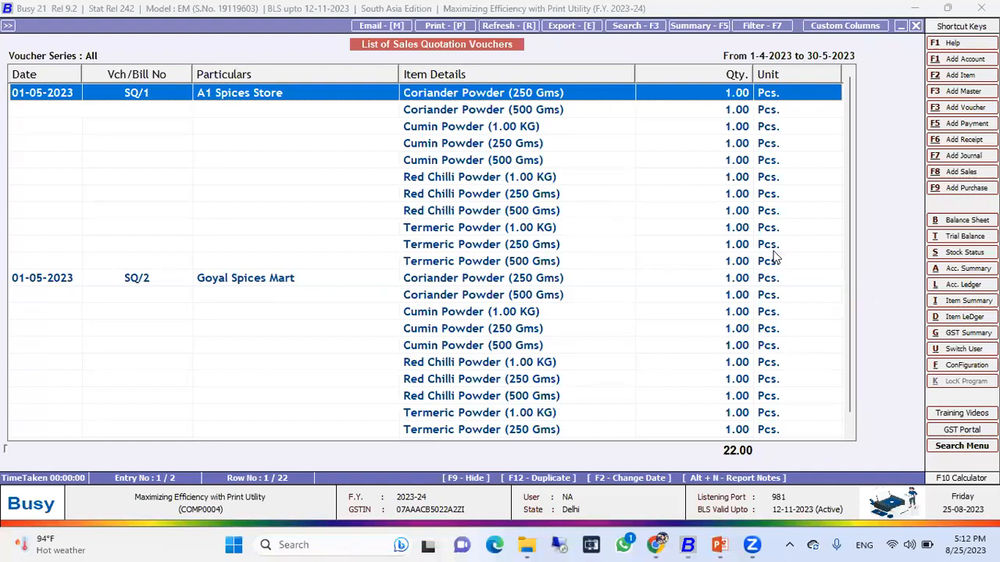
Leave the voucher list and open Invoice/Documents printing for Sales Quotation.
key("Escape")
key("Escape")
key("Escape")
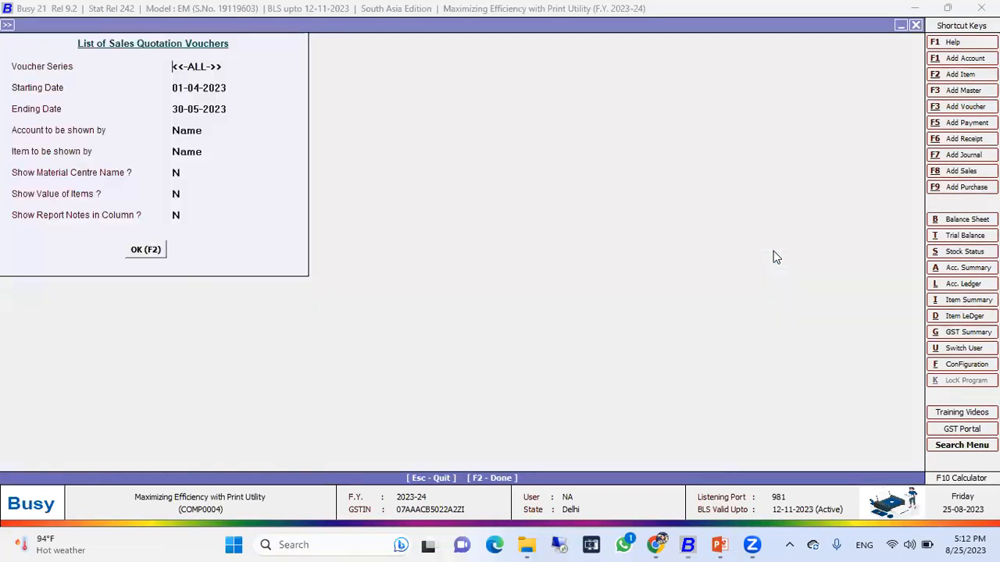
key("Right")
key("Right")
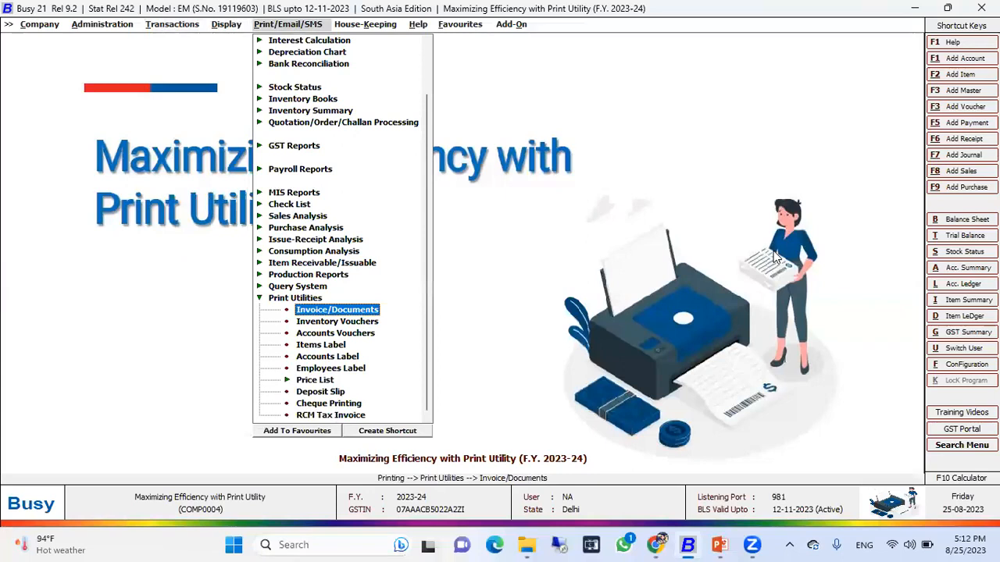
key("Return")
key("Return")
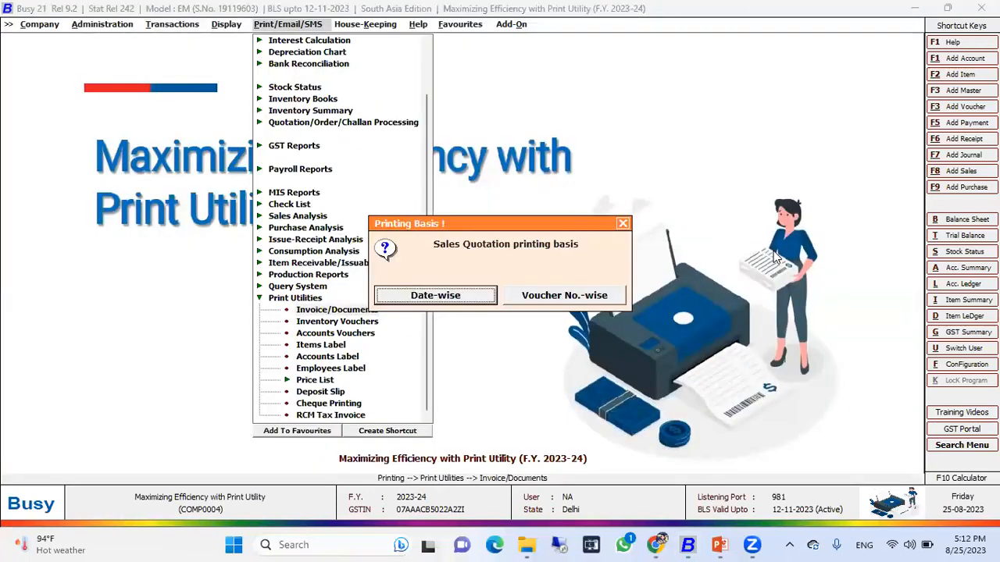
key("Escape")
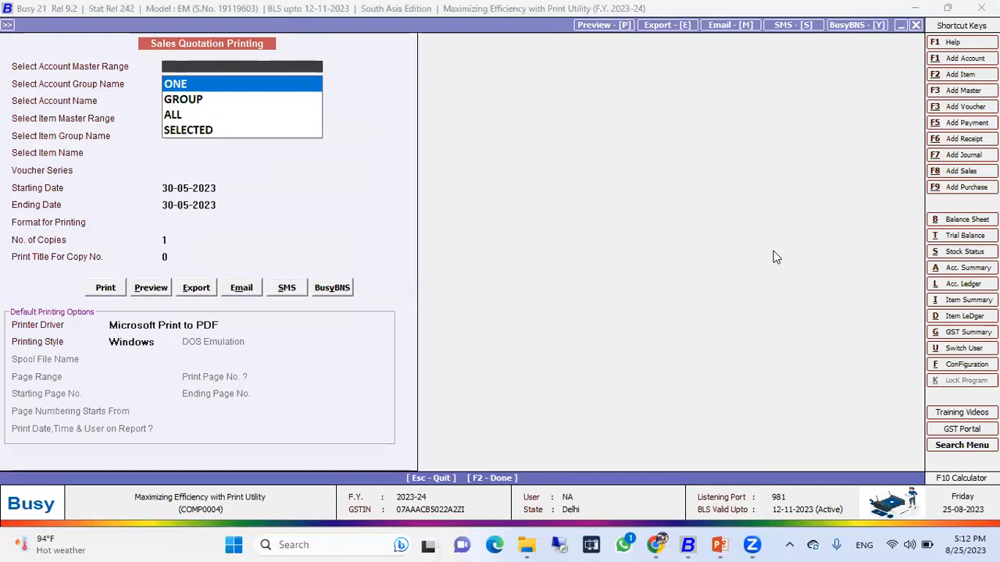
Set both the account master range and the item master range to ALL.
key("Down")
key("Down")
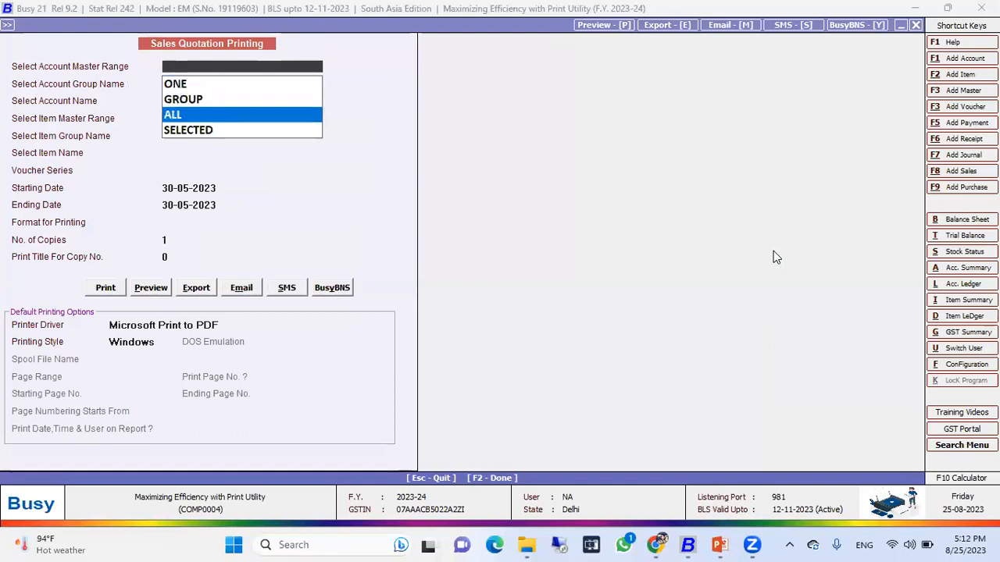
key("Return")
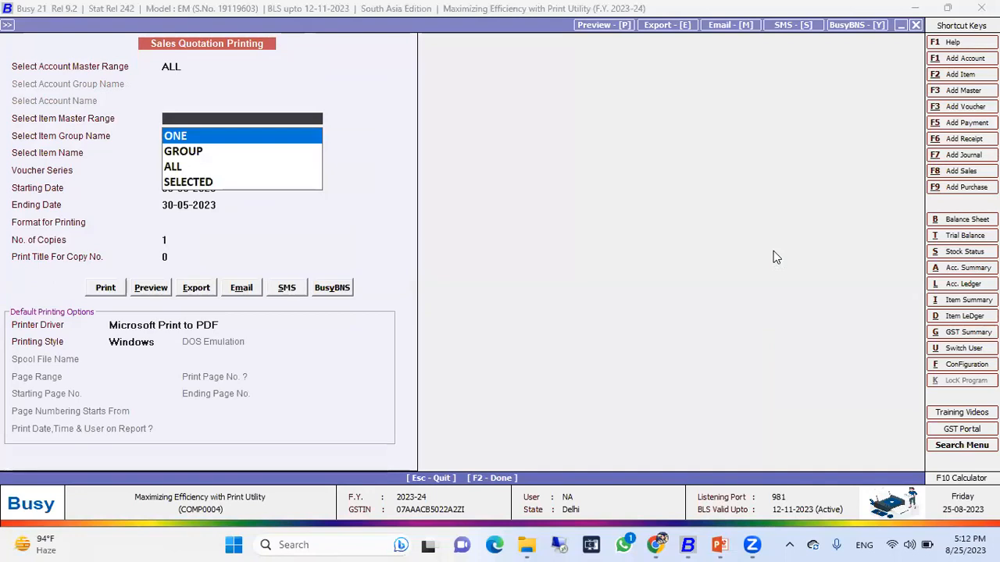
key("Down")
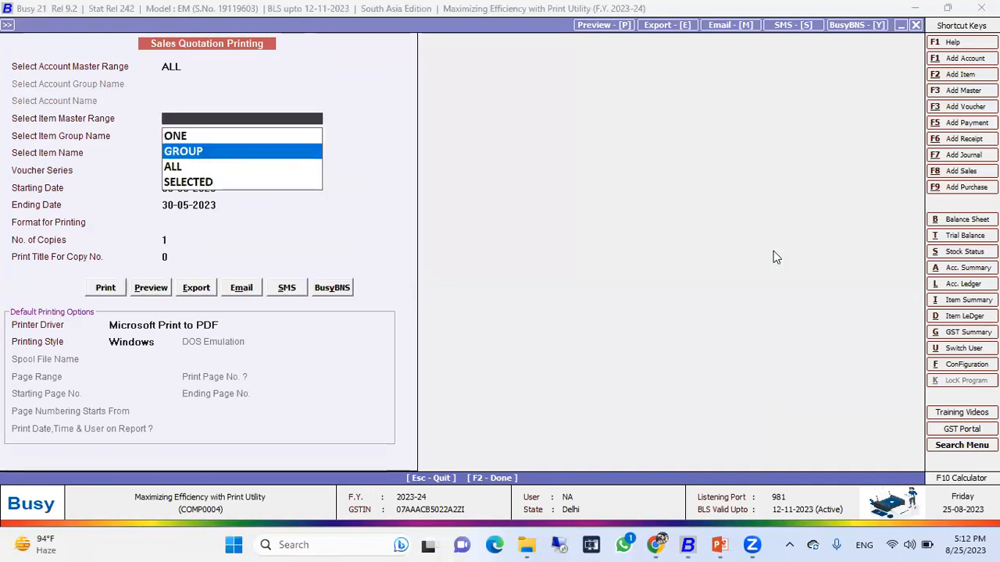
key("Down")
key("Up")
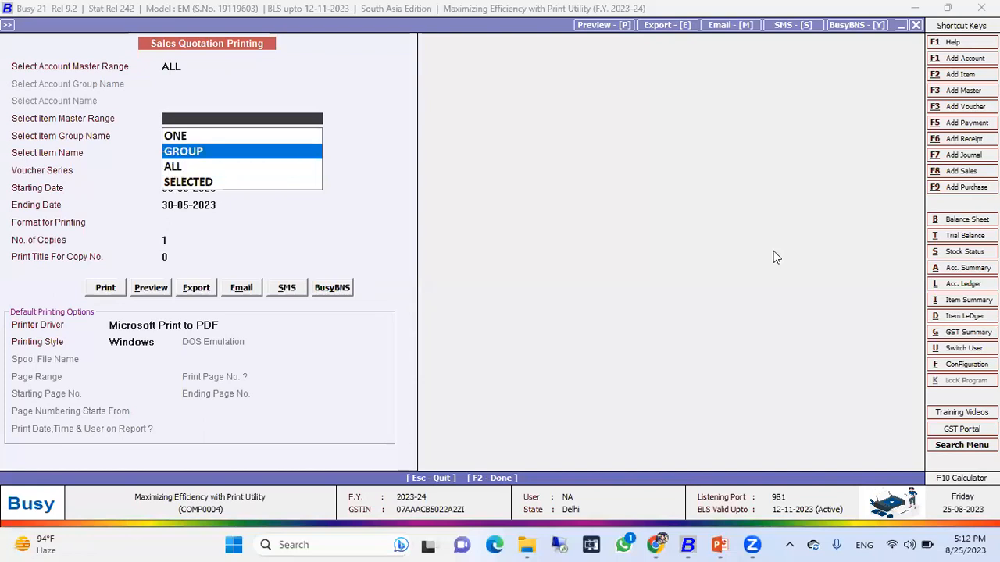
key("Down")
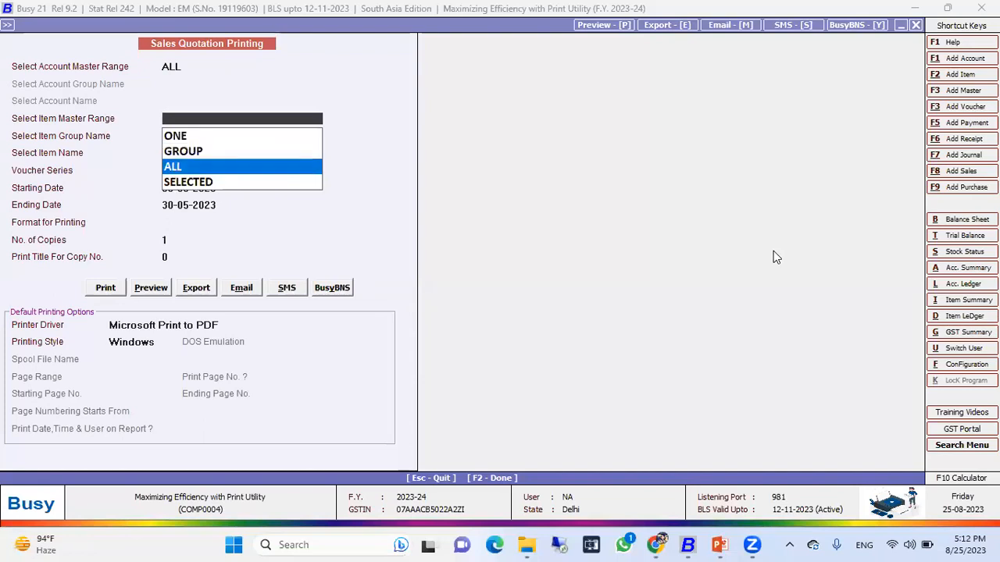
key("Down")
key("Up")
key("Return")
Set the starting date to 01-04-2023 and the ending date to 30-04-2023.
key("Return")
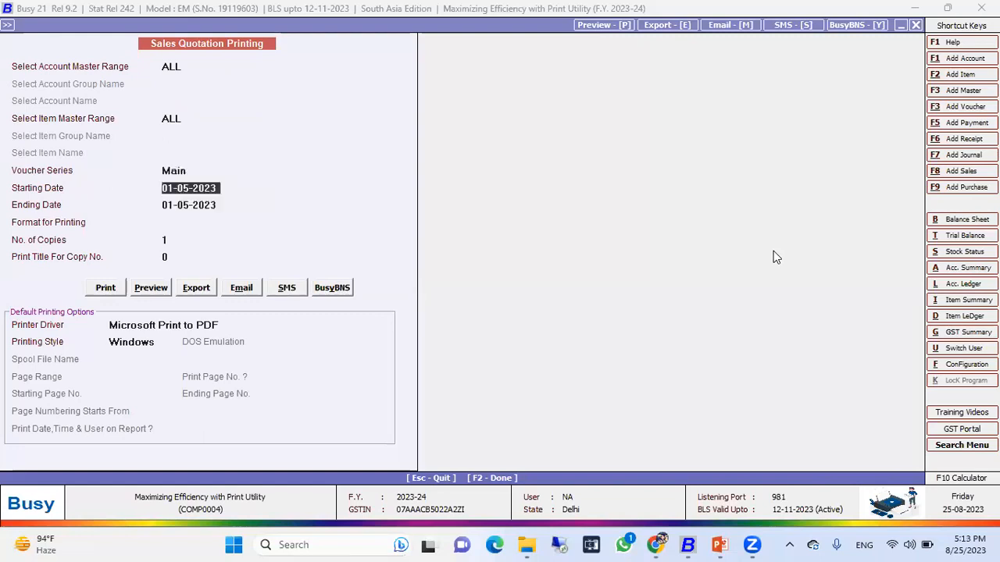
type("1-4")
key("Return")
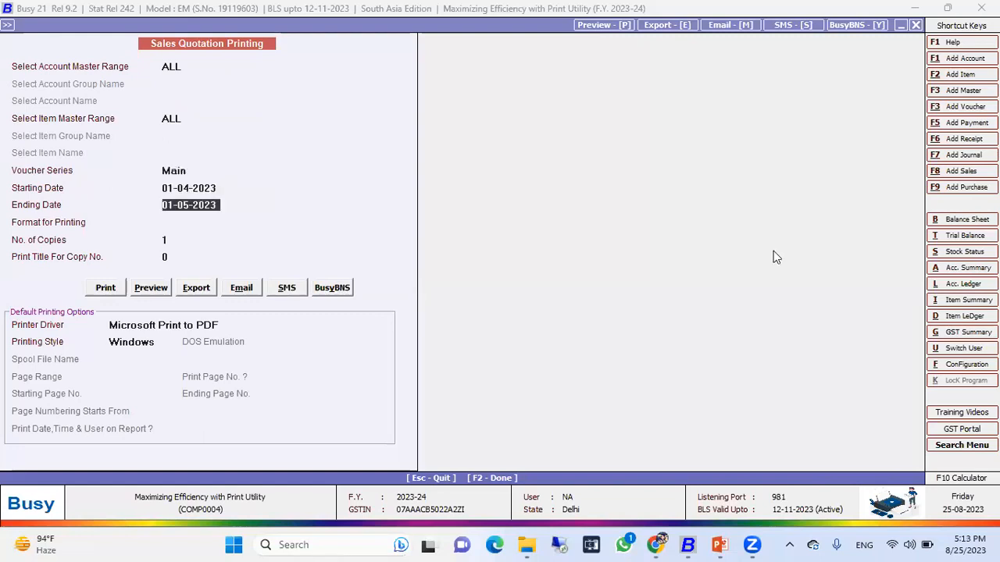
type("30-04")
key("Return")
key("Return")
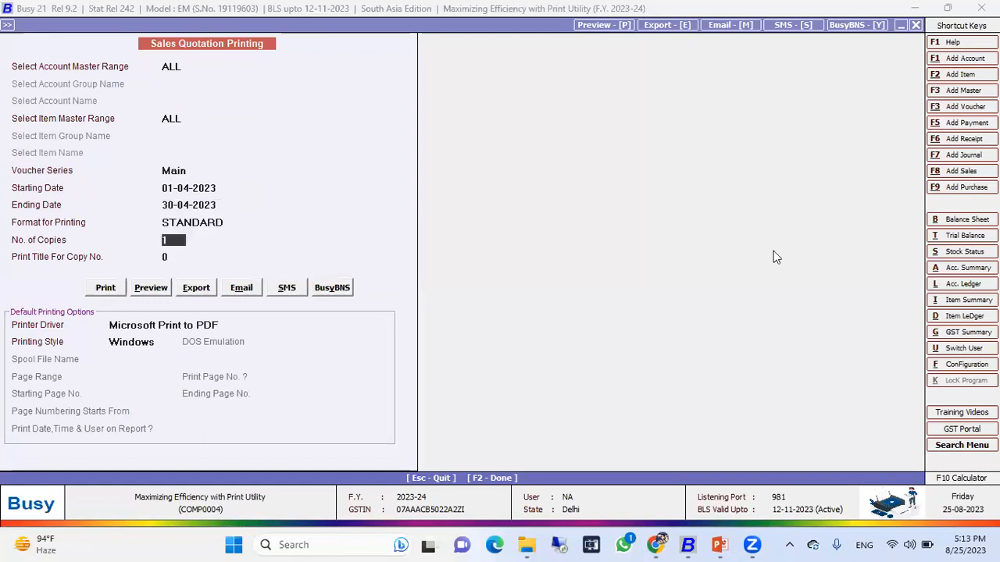
Choose the STANDARD printing format, keep 1 copy, and print the sales quotations.
key("Up")
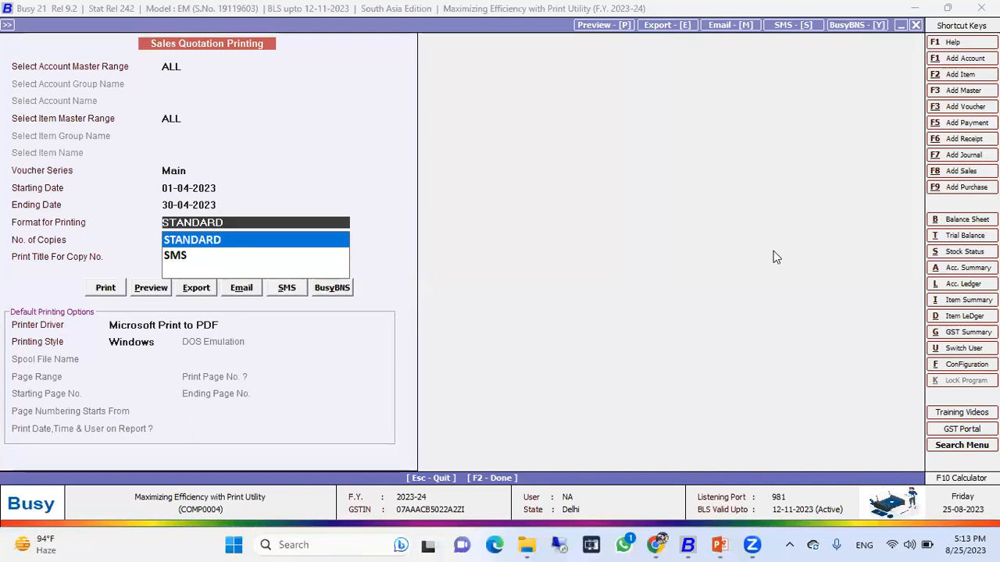
key("Return")
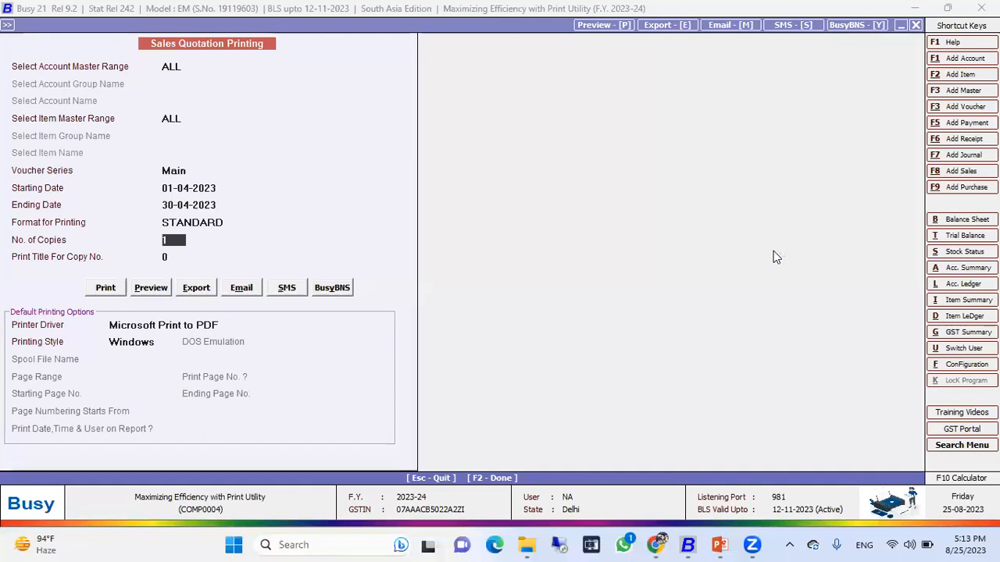
key("Return")
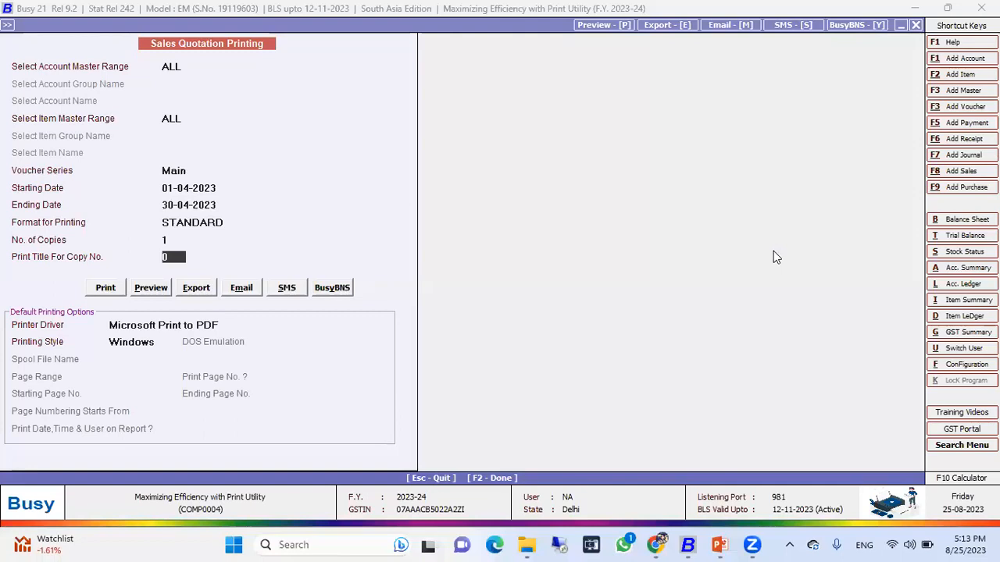
key("Return")
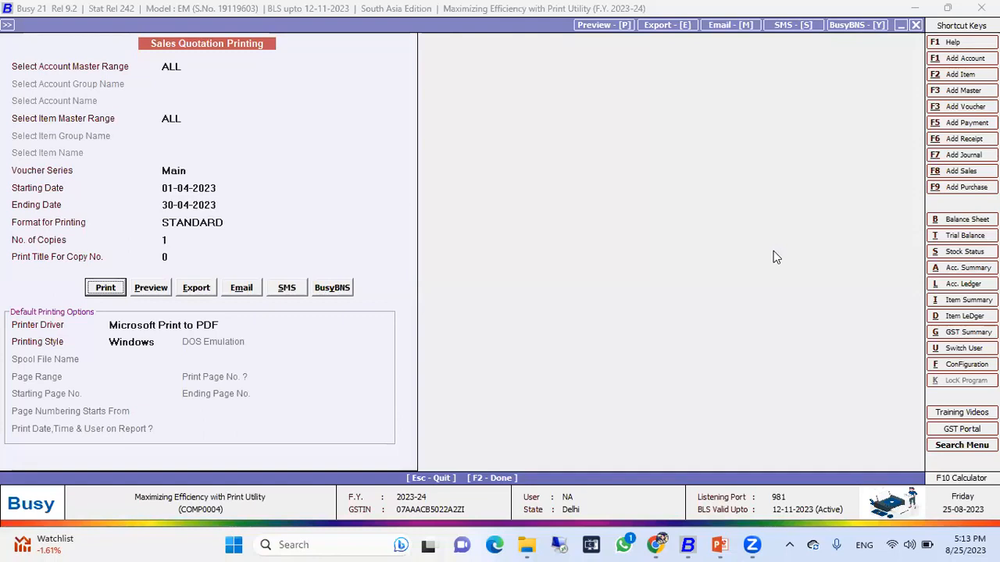
key("Return")
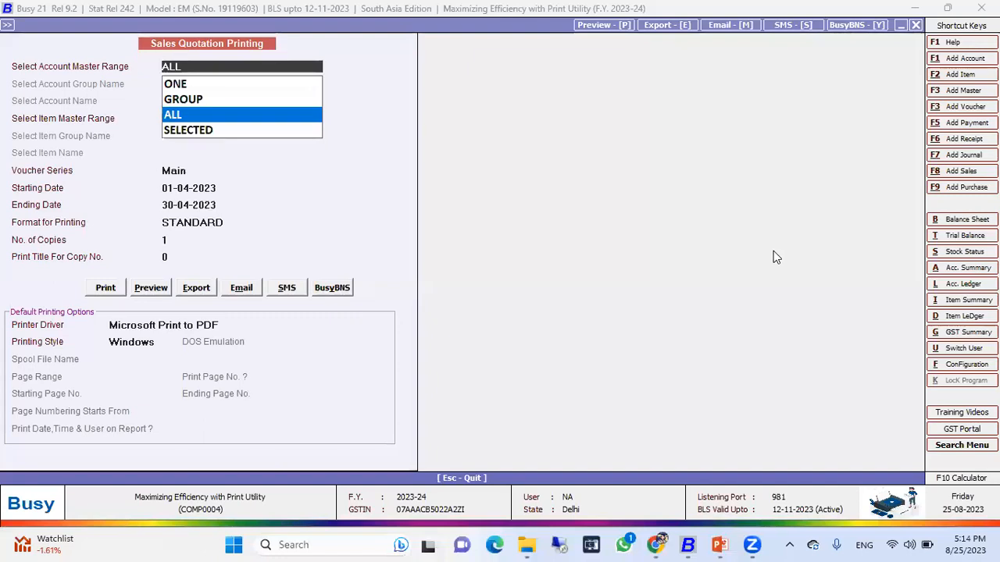
Confirm the master ranges and preview the sales quotations dated 01-05-2023 using the Microsoft Print to PDF driver.
key("Return")
key("Return")
key("Return")
key("Return")
key("Return")
key("Return")
key("Return")
key("Return")
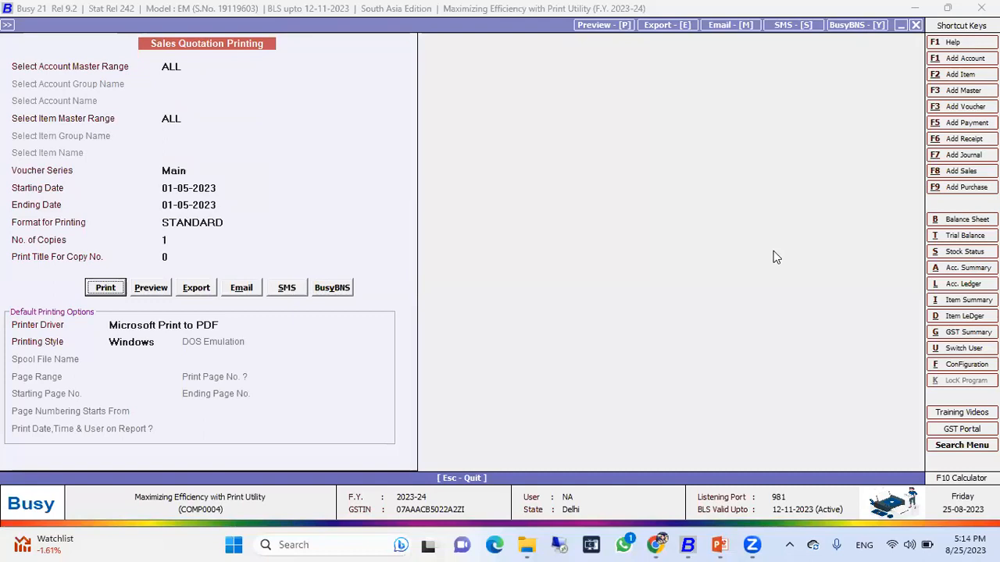
left_click(226, 326)
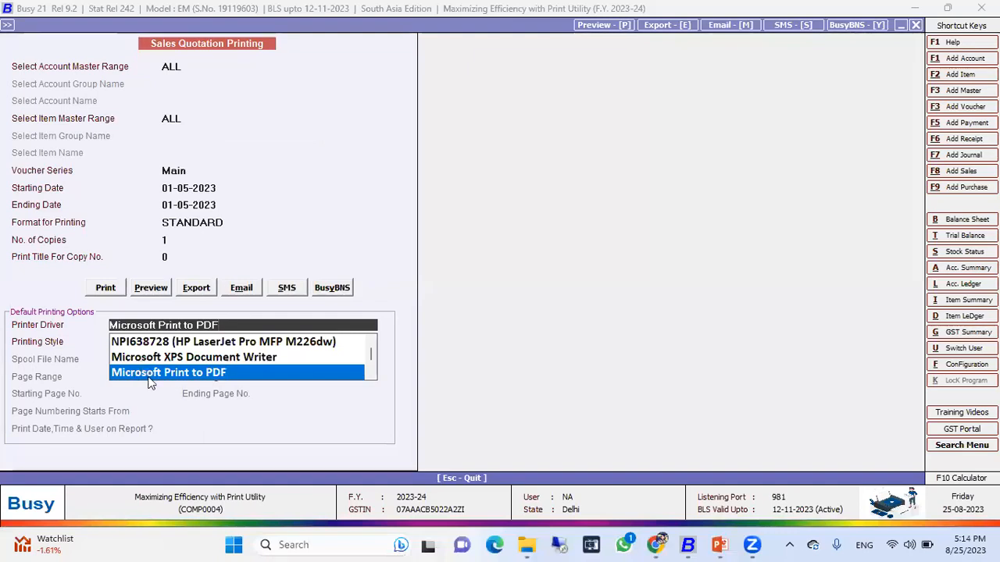
left_click(136, 287)
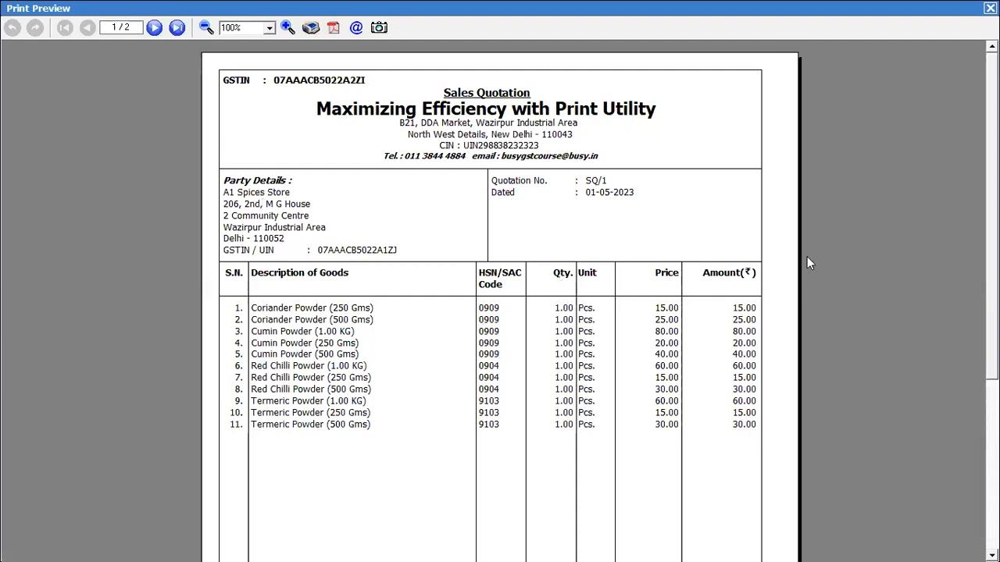
Page through both pages of the sales quotation preview.
scroll(500, 297, "down", 8)
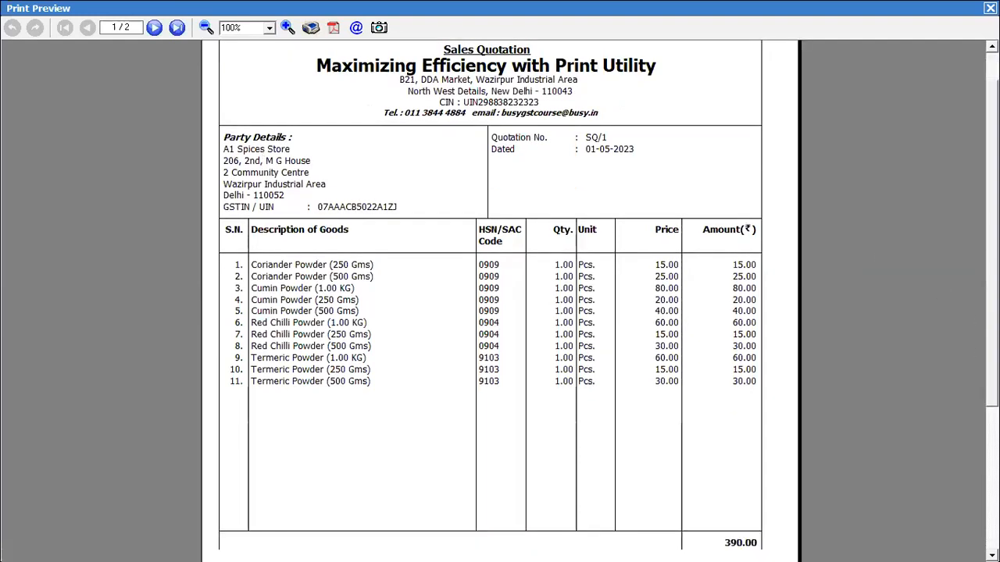
scroll(500, 297, "up", 8)
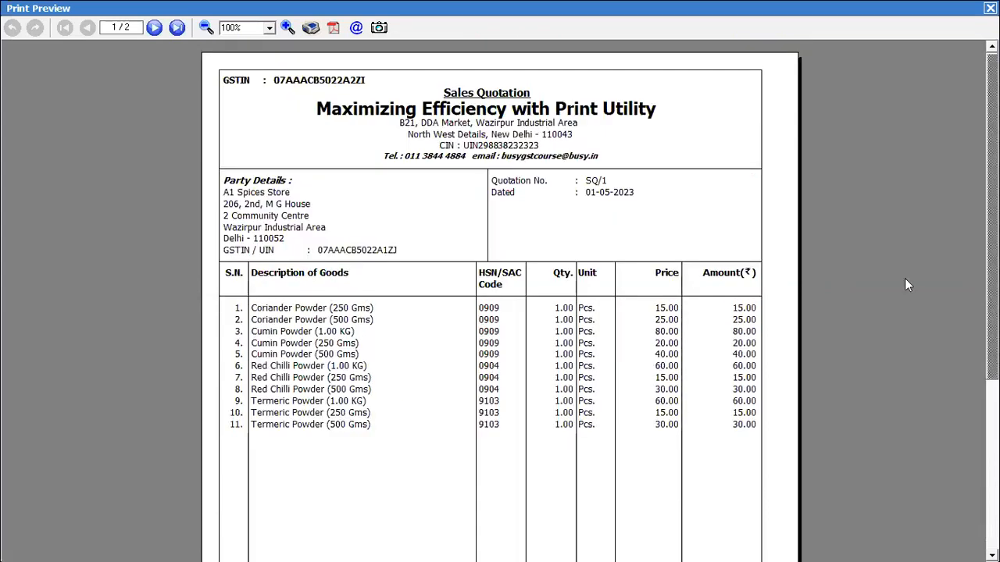
left_click(149, 31)
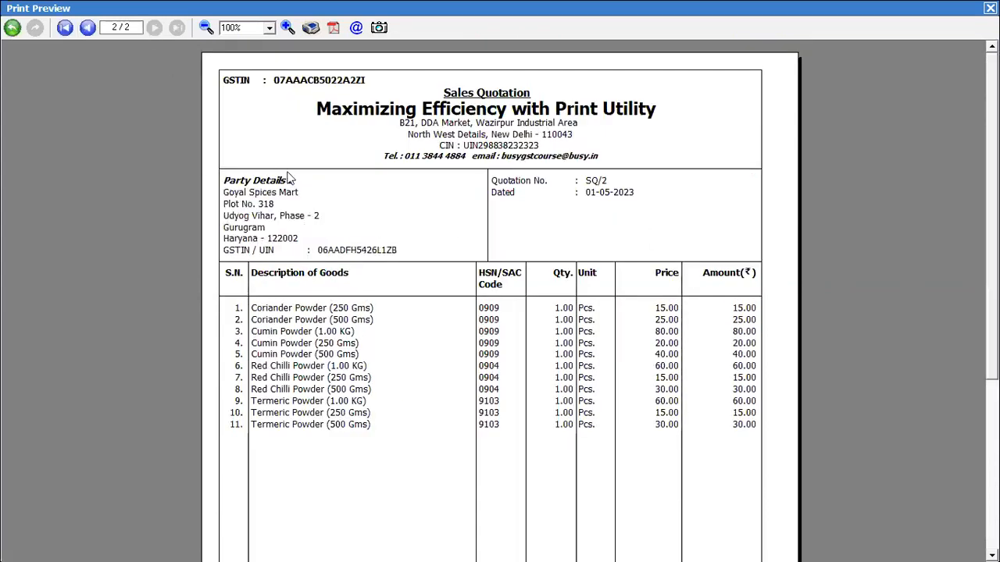
left_click(89, 33)
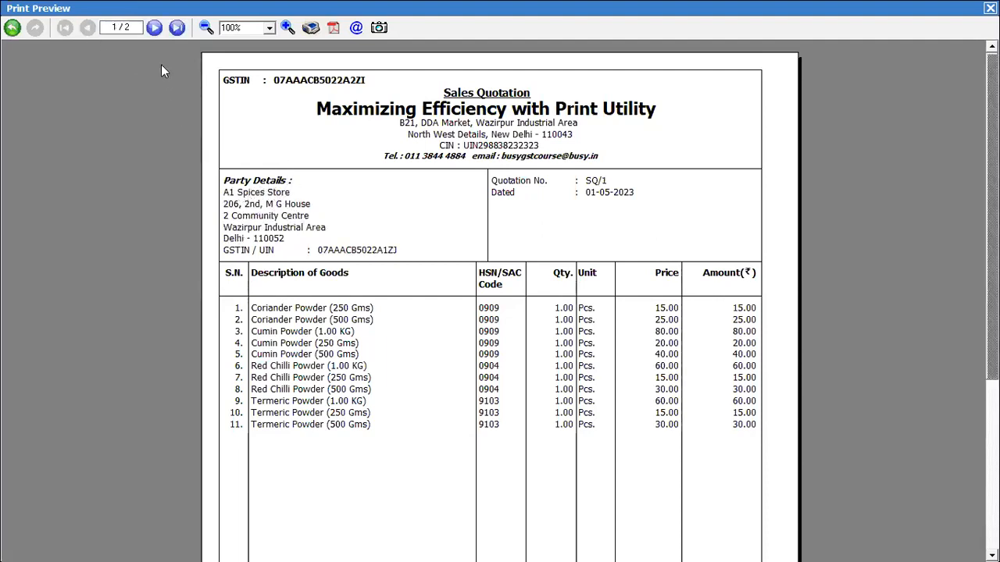
left_click(153, 28)
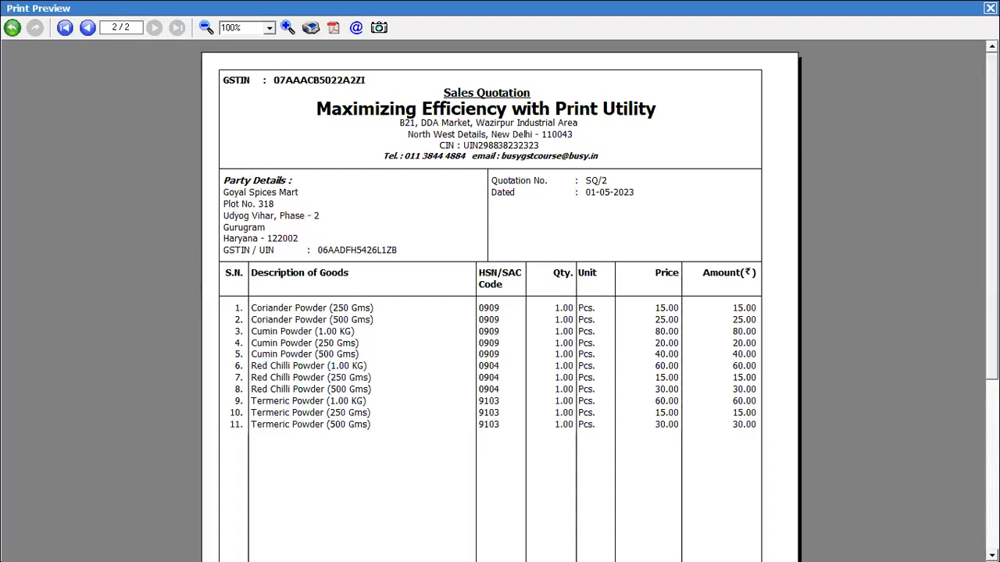
scroll(499, 313, "down", 5)
scroll(500, 313, "up", 5)
Close the preview and reopen the Invoice/Documents voucher type list.
left_click(990, 7)
key("Escape")
key("Escape")
key("Escape")
key("Down")
key("Up")
key("Return")
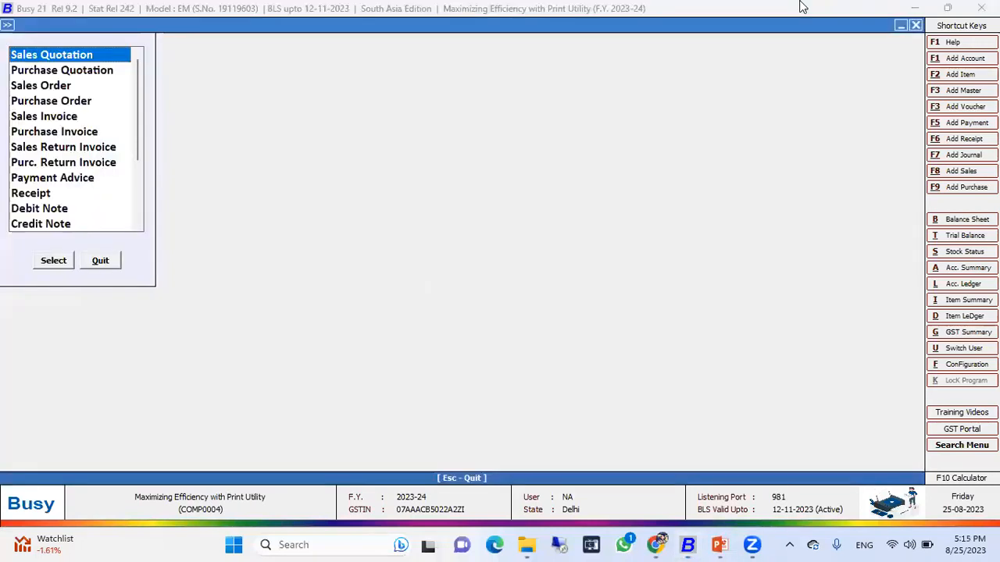
Browse the voucher types available for document printing.
key("Down")
key("Down")
key("Down")
key("Up")
key("Up")
key("Down")
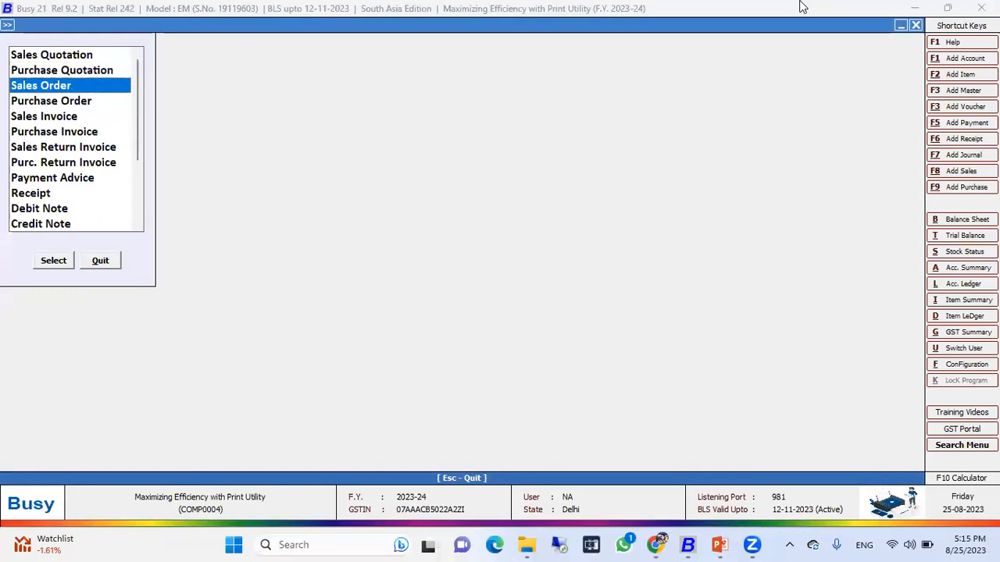
key("Down")
key("Up")
key("Up")
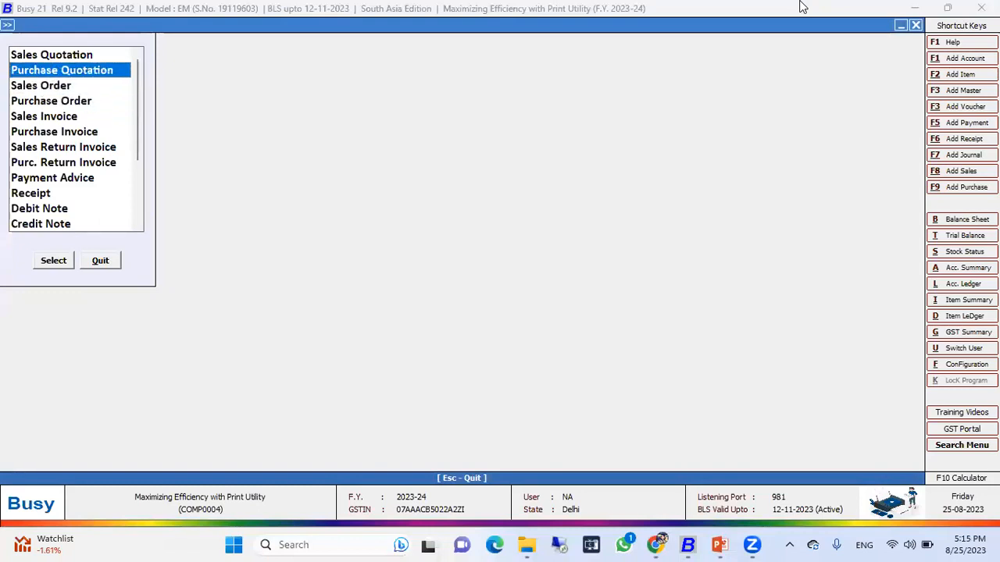
Open the list of Sales vouchers for 1-4-2023 to 30-5-2023.
key("Escape")
key("Left")
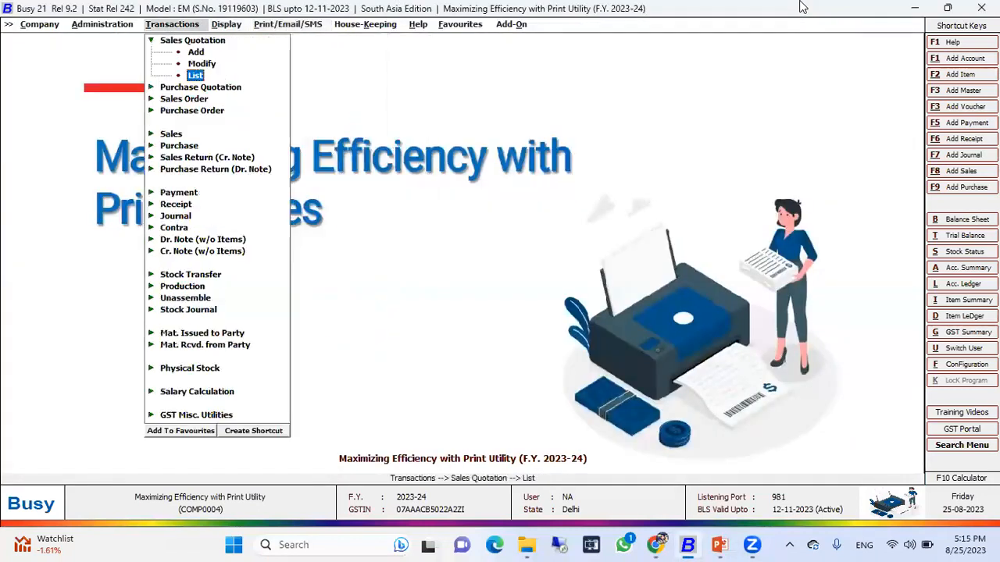
key("Escape")
key("Down")
key("Down")
key("Down")
key("Down")
key("Return")
key("Down")
key("Down")
key("Return")
key("Return")
key("Return")
key("Return")
key("Return")
key("F2")
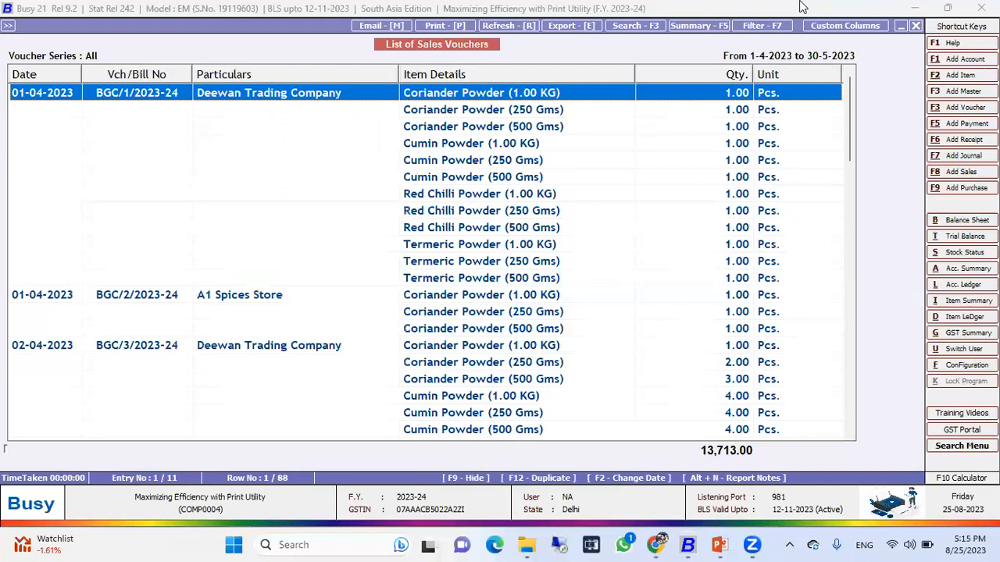
Scroll through the sales voucher list to review its entries, then leave it.
key("Down")
key("Down")
key("Down")
key("Down")
key("Down")
key("Down")
key("Down")
key("Down")
key("Down")
key("Down")
key("Down")
key("Down")
key("Down")
key("Down")
key("Down")
key("Down")
key("Down")
key("Down")
key("Down")
key("Down")
key("Down")
key("Down")
key("Down")
key("Down")
key("Down")
key("Down")
key("Down")
key("Down")
key("Down")
key("Down")
key("Down")
key("Down")
key("Down")
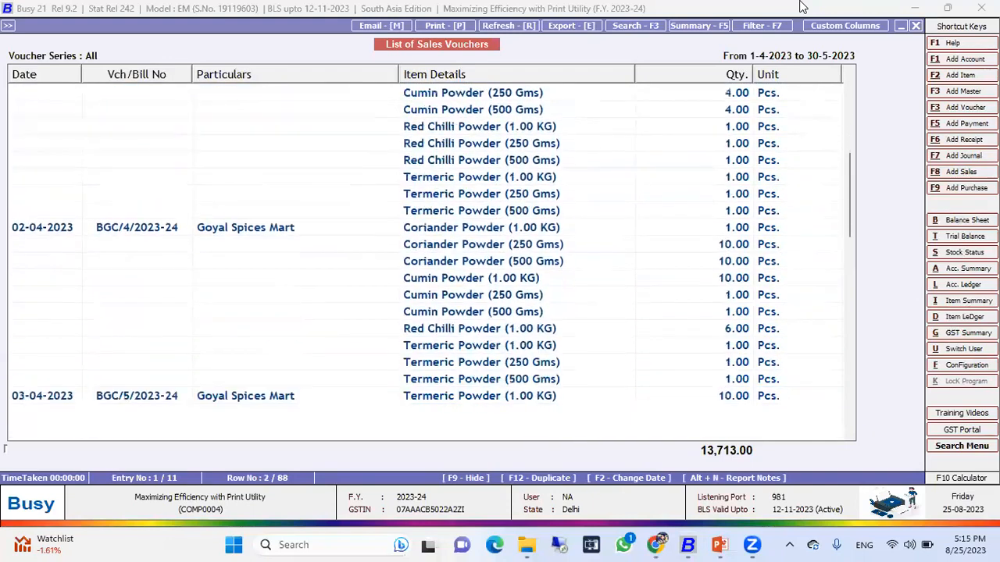
key("Down")
key("Down")
key("Down")
key("Down")
key("Down")
key("Down")
key("Down")
key("Down")
key("Down")
key("Down")
key("Down")
key("Down")
key("Down")
key("Down")
key("Down")
key("Down")
key("Down")
key("Down")
key("Down")
key("Down")
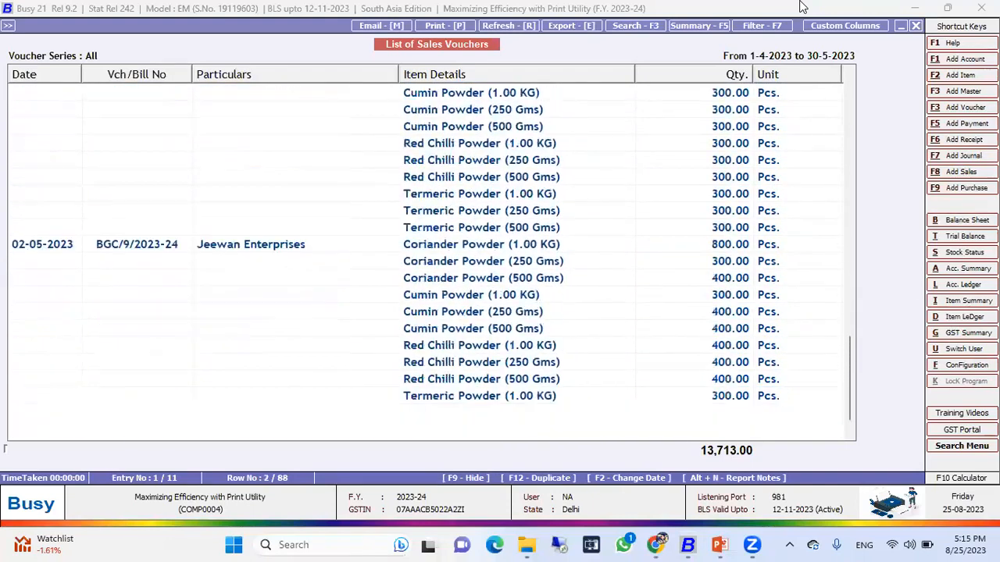
key("Down")
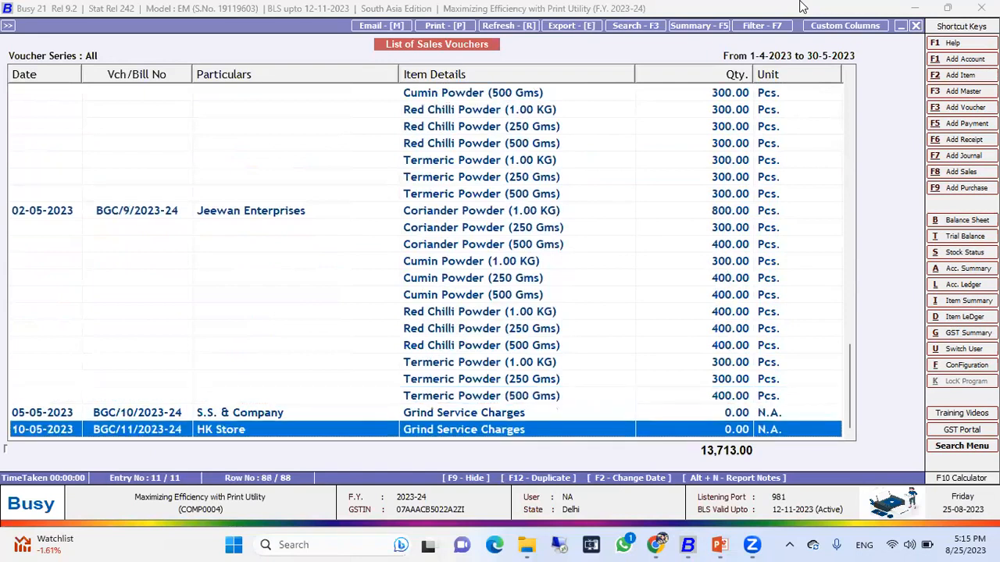
key("Up")
key("Up")
key("Up")
key("Up")
key("Up")
key("Up")
key("Up")
key("Up")
key("Up")
key("Up")
key("Up")
key("Up")
key("Up")
key("Up")
key("Up")
key("Up")
key("Up")
key("Up")
key("Up")
key("Up")
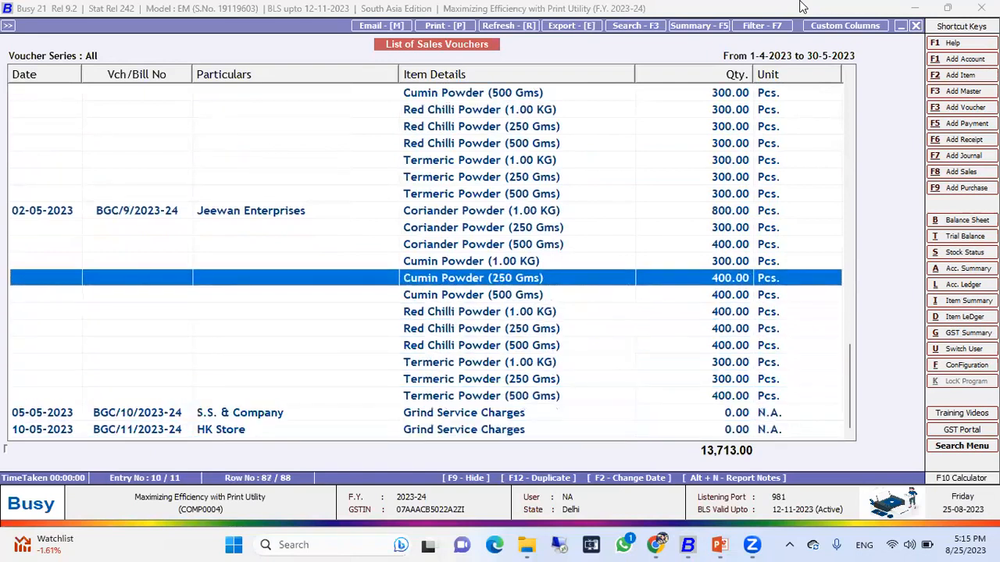
key("Escape")
key("Escape")
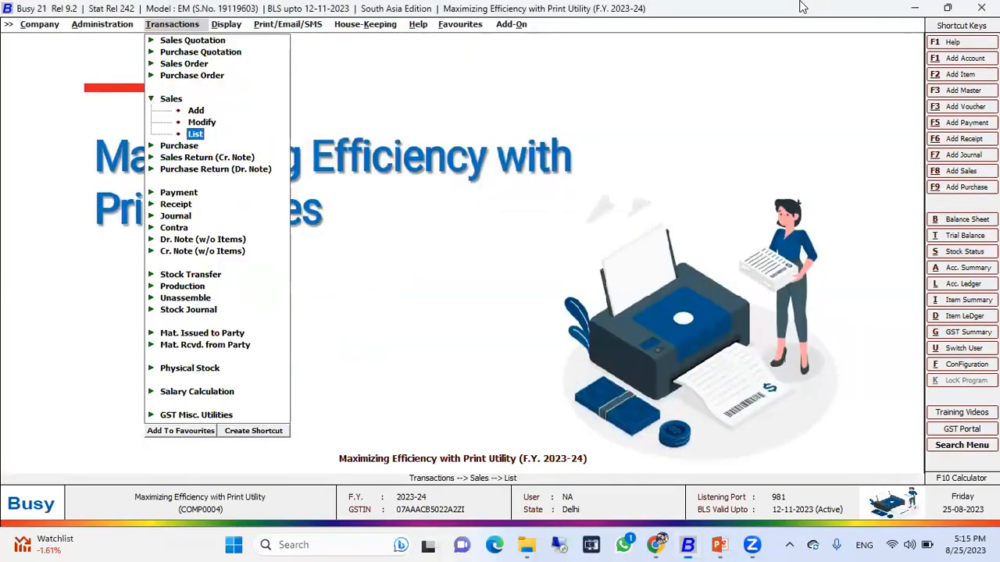
Open Invoice/Documents printing under Print Utilities for Sales Invoice.
key("Right")
key("Up")
key("Right")
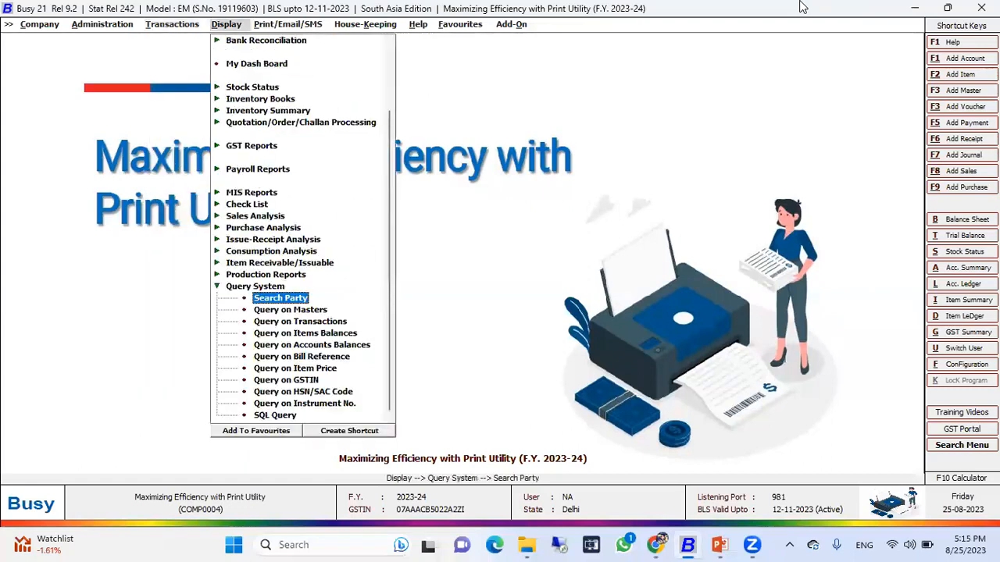
key("Right")
key("Up")
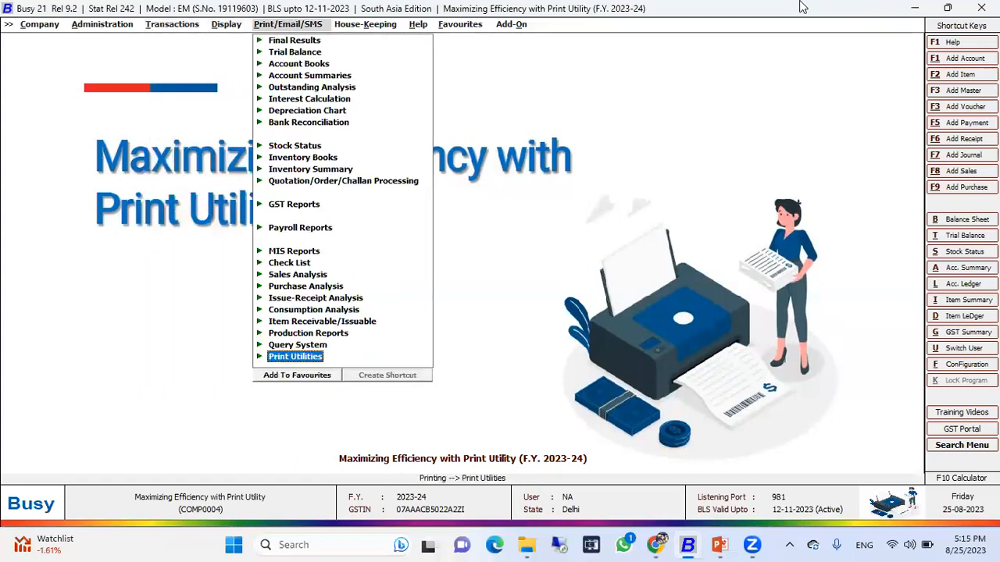
key("Right")
key("Down")
key("Down")
key("Up")
key("Up")
key("Return")
key("Down")
key("Down")
key("Down")
key("Down")
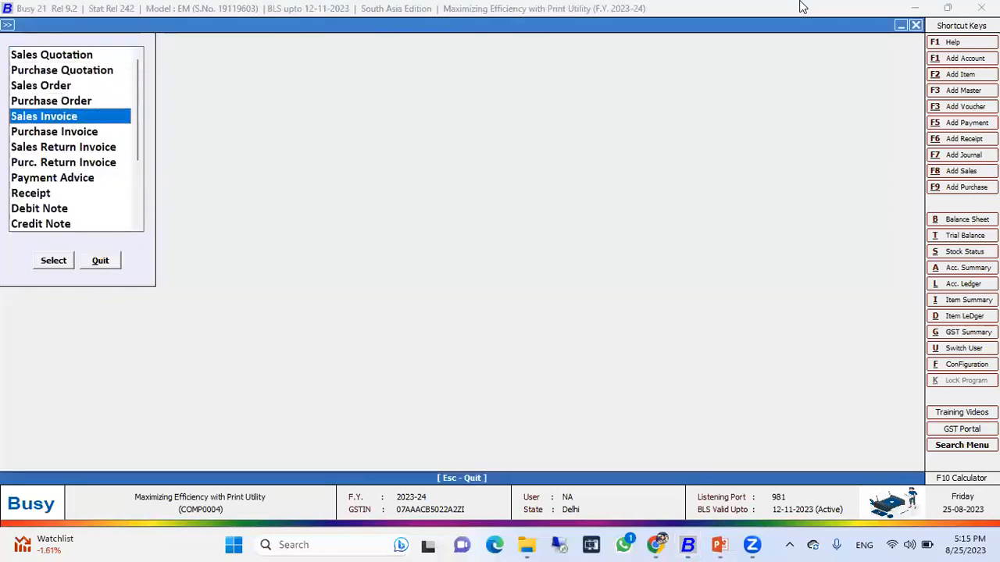
key("Return")
key("Escape")
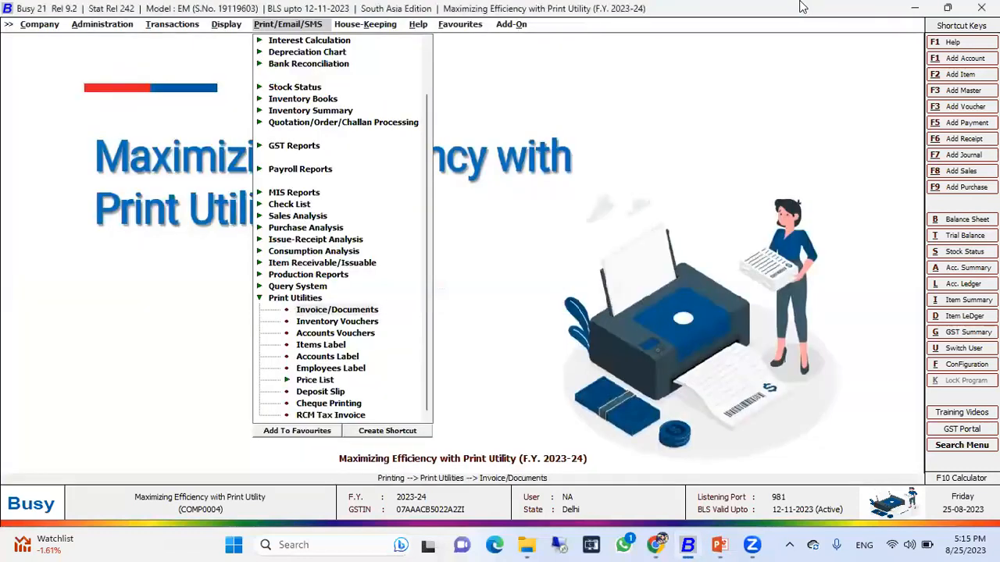
key("Return")
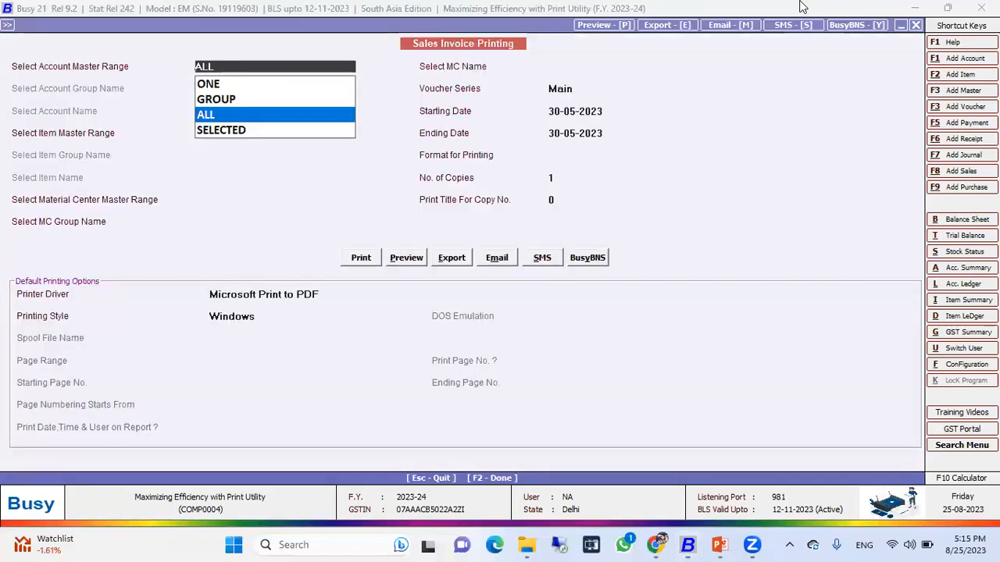
Set the account, item and material center master ranges to ALL.
key("Return")
key("Return")
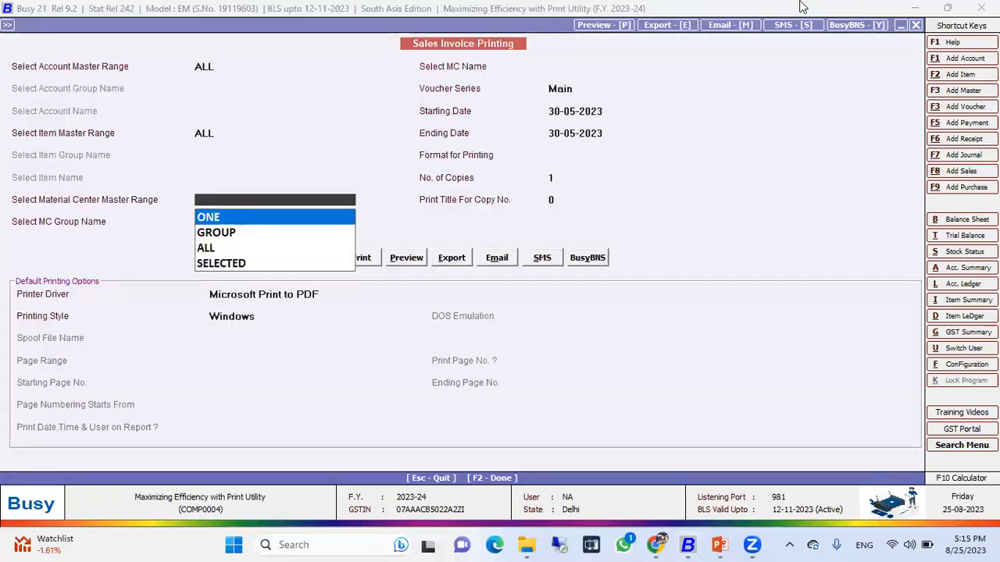
key("Down")
key("Down")
key("Return")
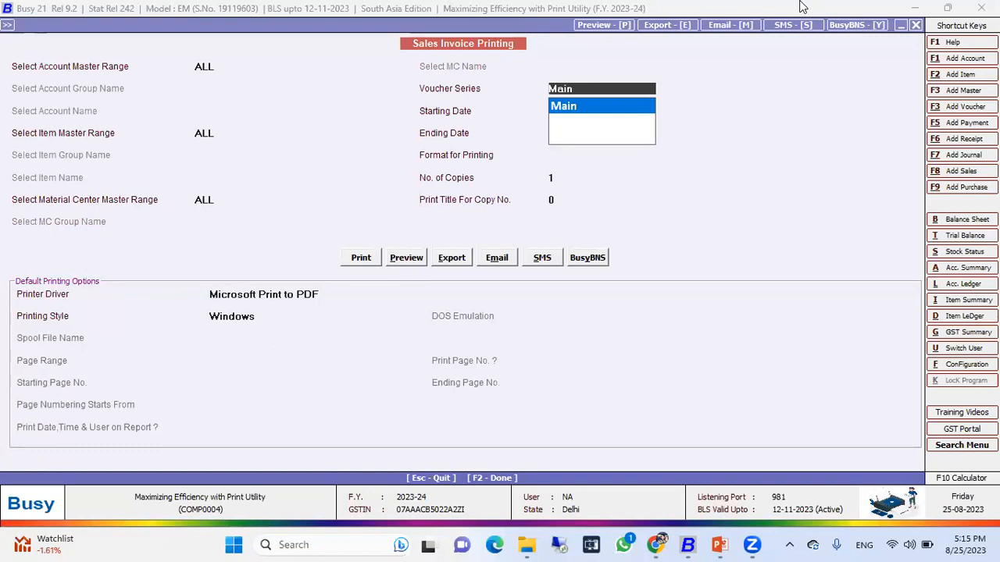
Switch the account master range to ONE and open the account name list without choosing an account.
key("Up")
key("Up")
key("Up")
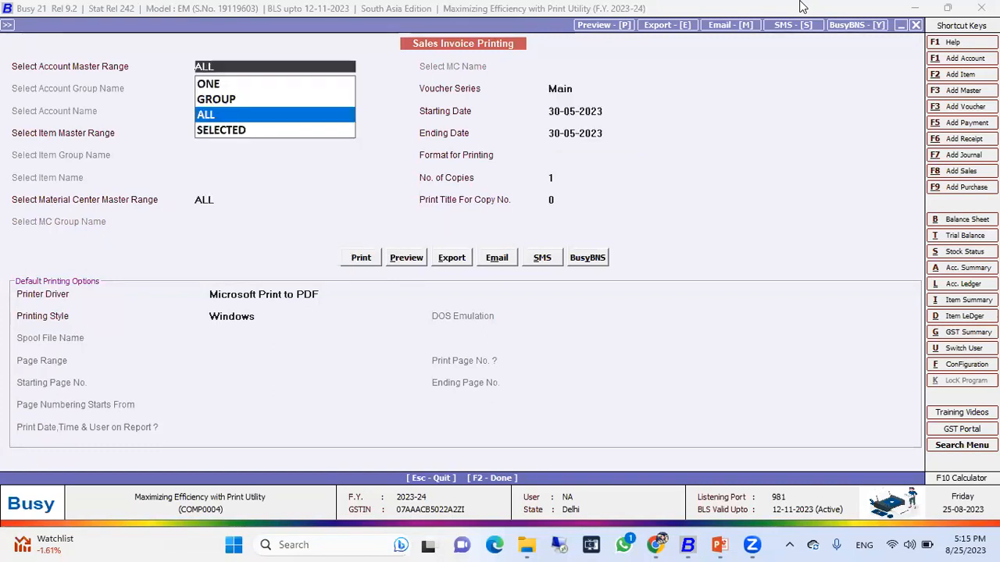
key("Up")
key("Up")
key("Return")
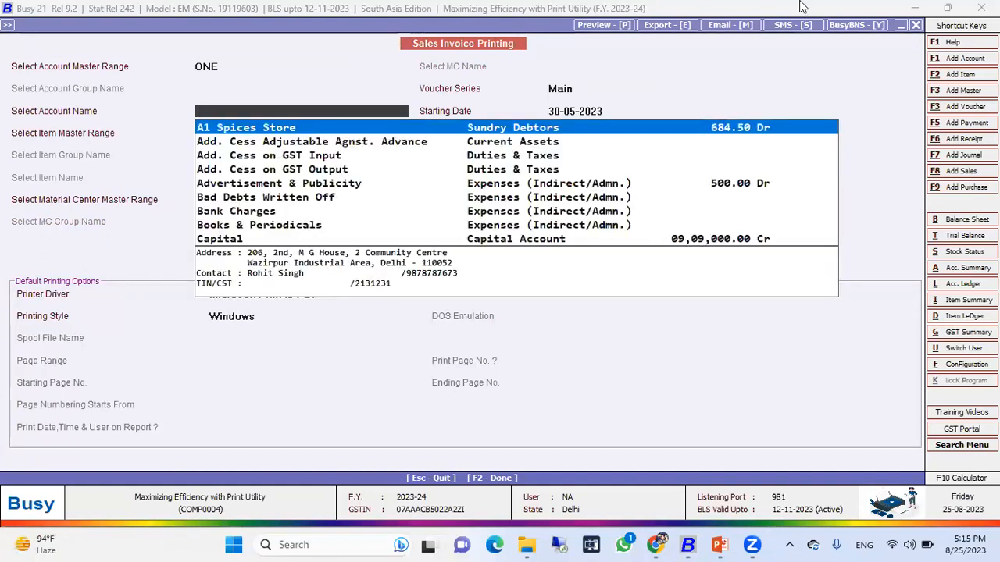
key("Escape")
Set the account master range to GROUP and pick the Sundry Debtors group.
key("Down")
key("Return")
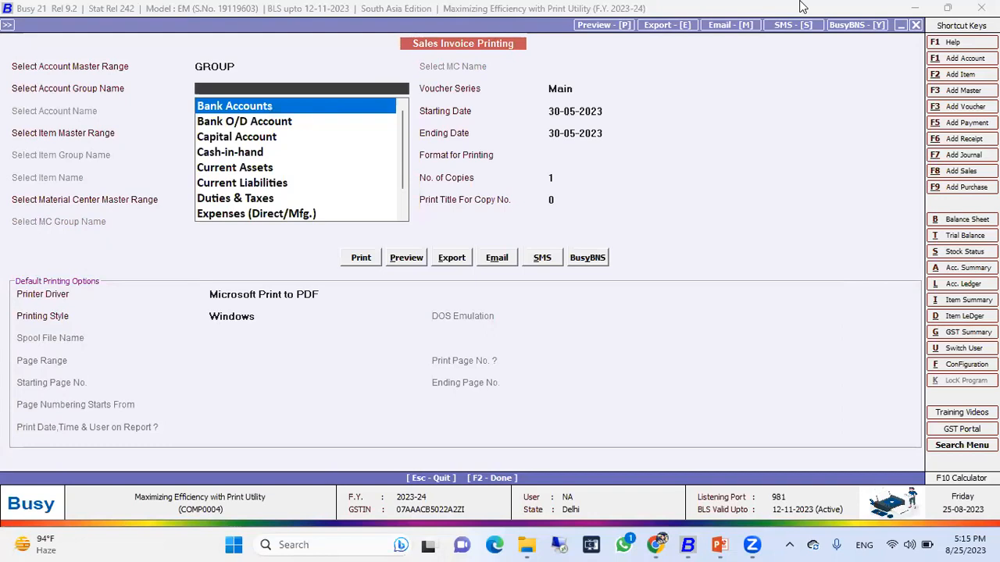
type("de")
key("Down")
key("Return")
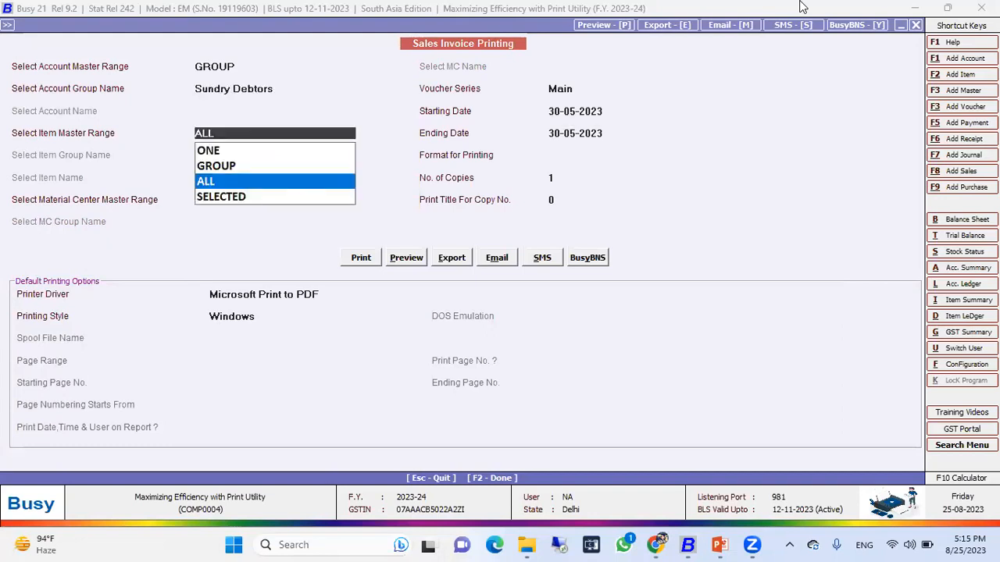
Return the account master range to ALL.
key("shift+Tab")
key("shift+Tab")
key("Up")
key("Down")
Set the item master range to ONE and browse the item name list without choosing an item.
key("Down")
key("Return")
key("Up")
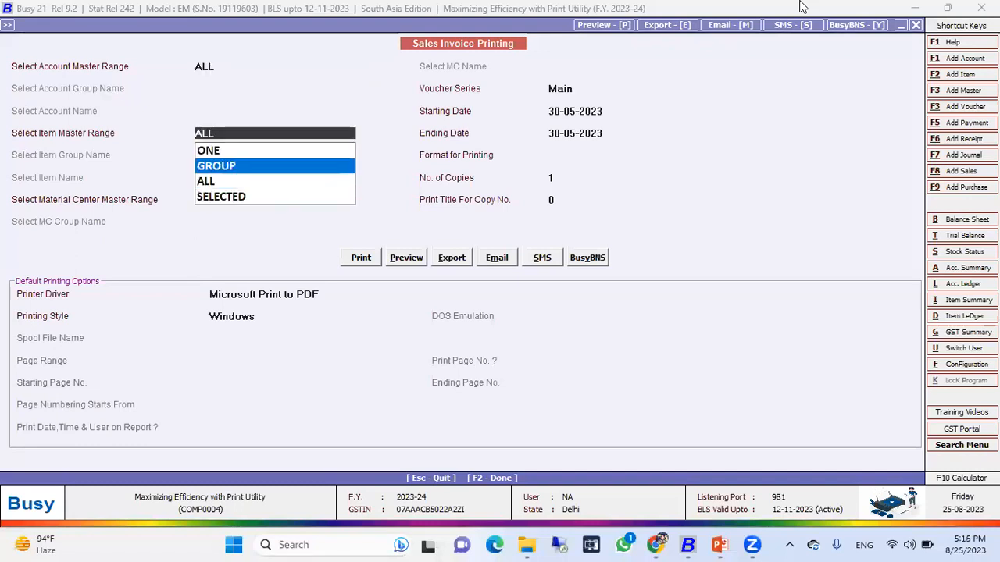
key("Up")
key("Return")
Set the item master range to GROUP and browse the item groups without choosing one.
key("Down")
key("Down")
key("Down")
key("Down")
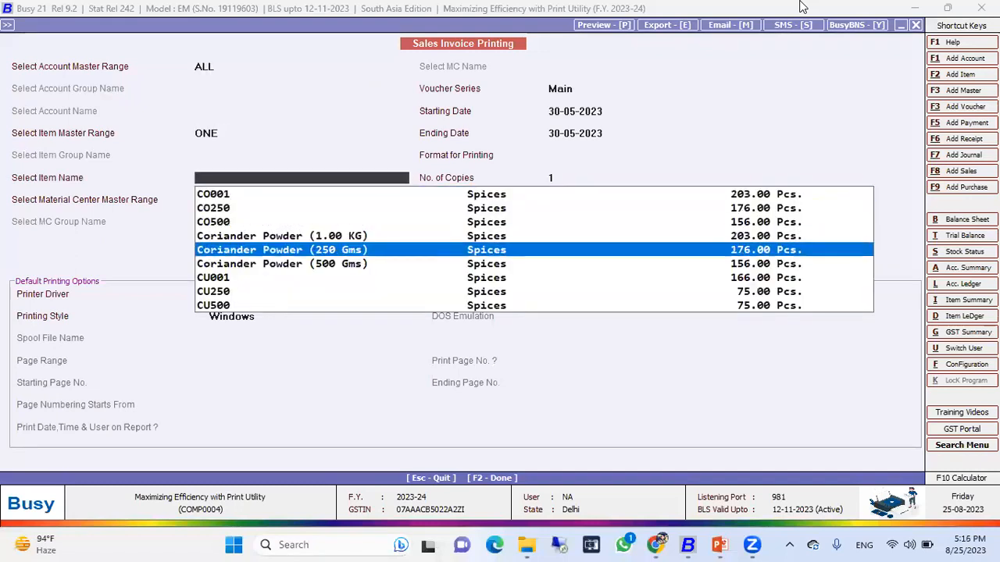
key("Escape")
key("Down")
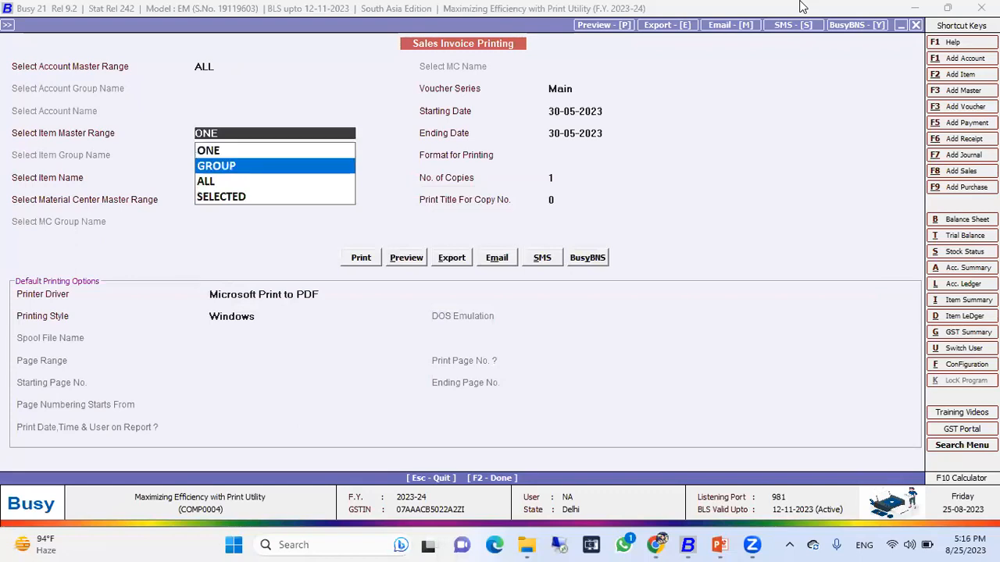
key("Return")
Restore the item master range and material center master range to ALL.
key("Down")
key("Up")
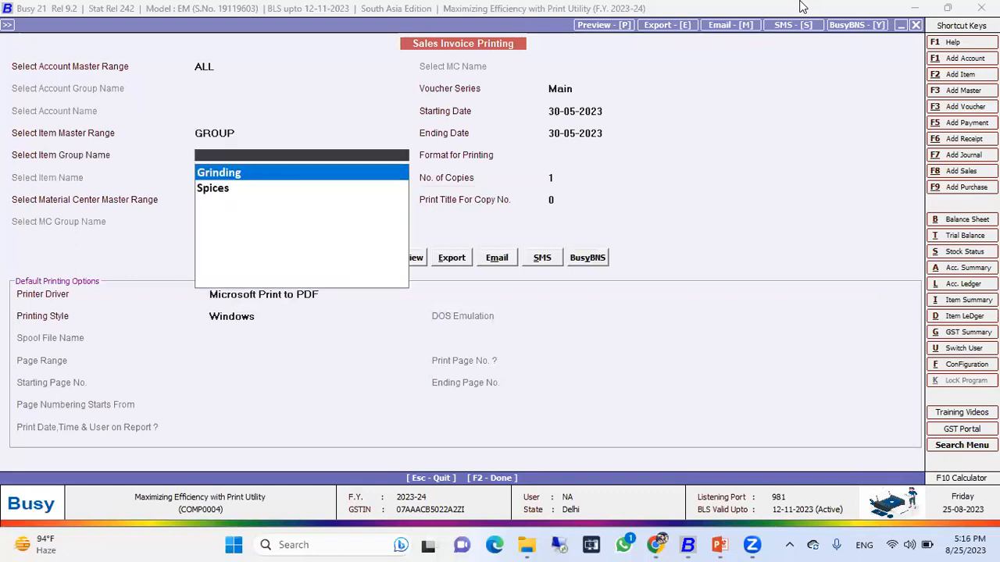
key("Escape")
key("Down")
key("Return")
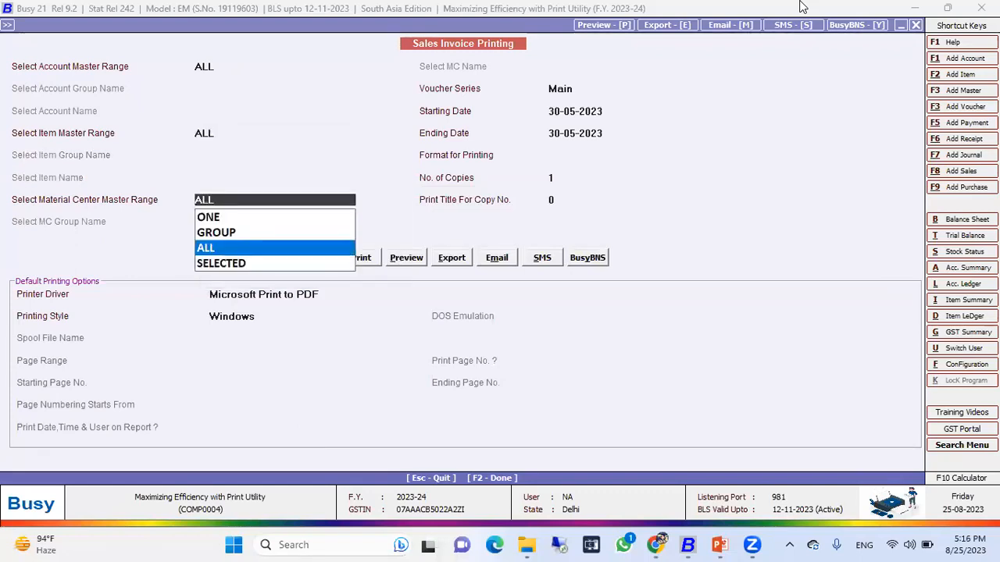
key("Return")
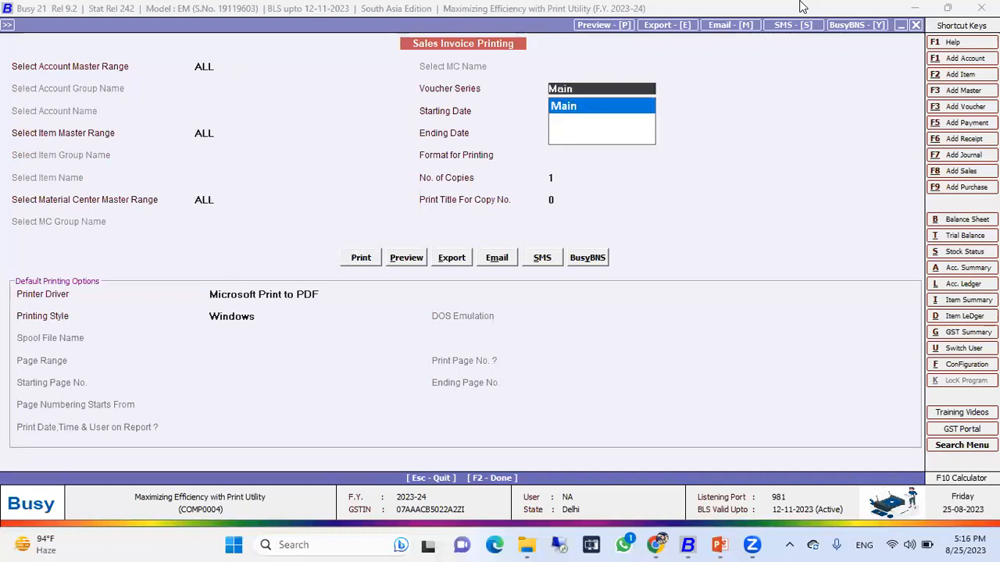
Keep the voucher series as Main and set the starting date to 01-04-2023.
key("Return")
key("Return")
key("Return")
key("Escape")
key("Escape")
type("01-04-2023")
Keep the ending date at 10-05-2023 and browse the available printing formats.
key("Return")
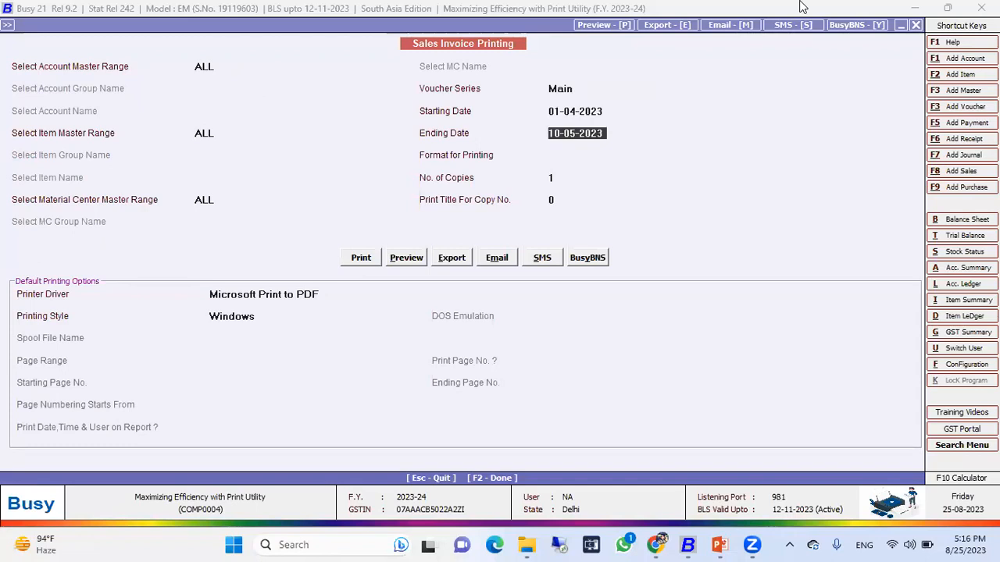
key("Return")
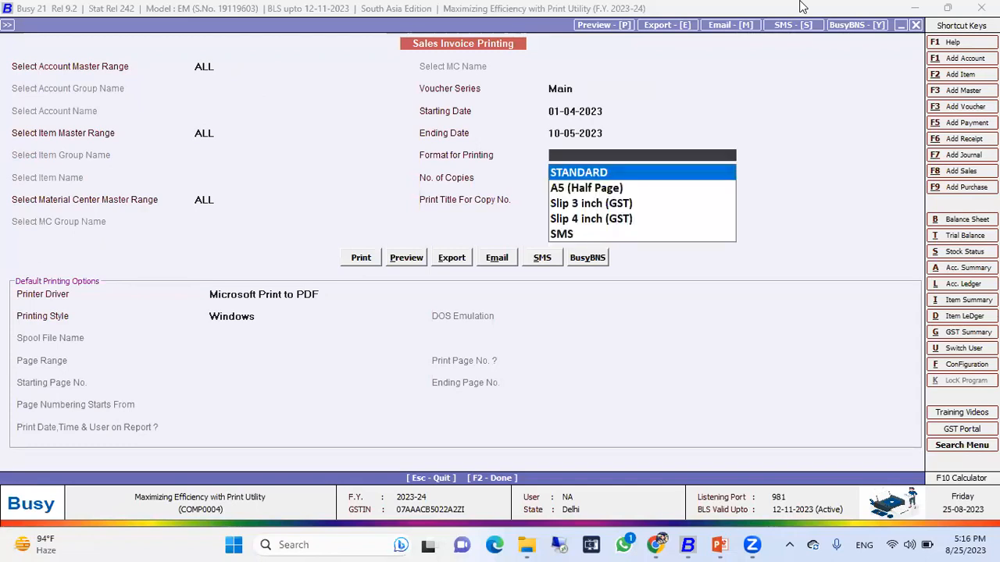
key("Return")
key("Escape")
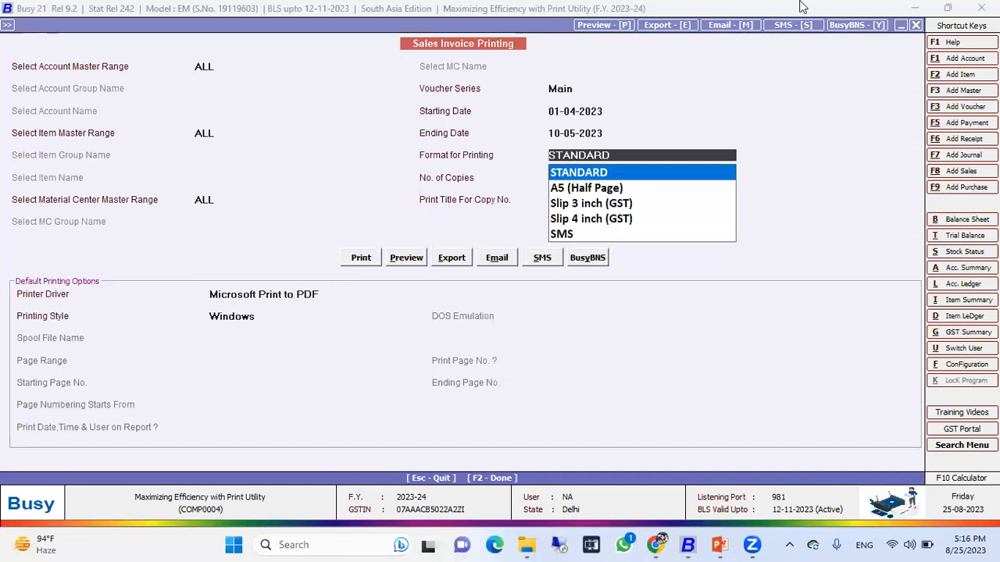
key("Down")
key("Down")
key("Down")
key("Up")
key("Up")
key("Up")
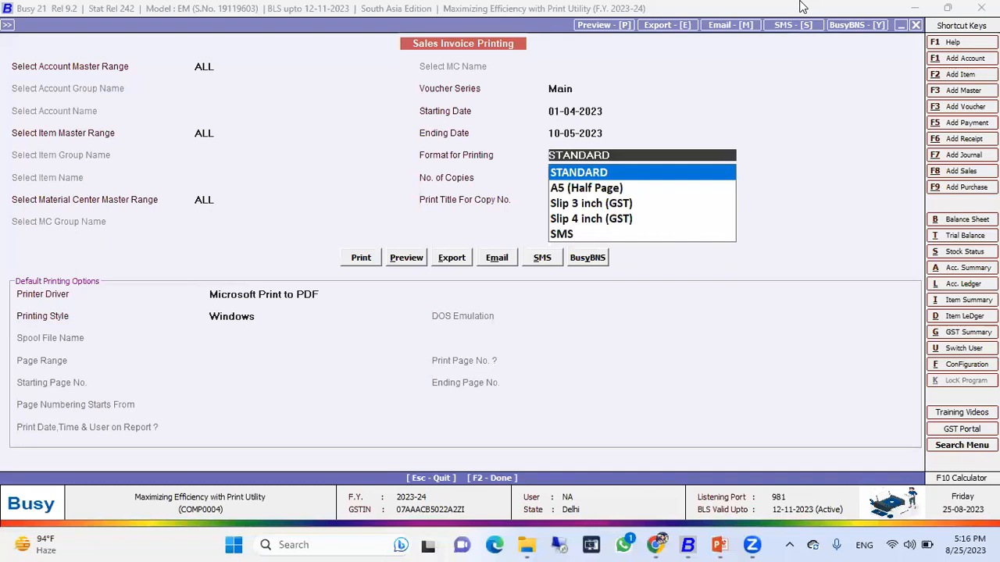
Choose the STANDARD printing format with one copy and open the sales invoice preview.
key("Return")
key("Return")
key("Return")
key("Right")
key("Return")
key("Return")
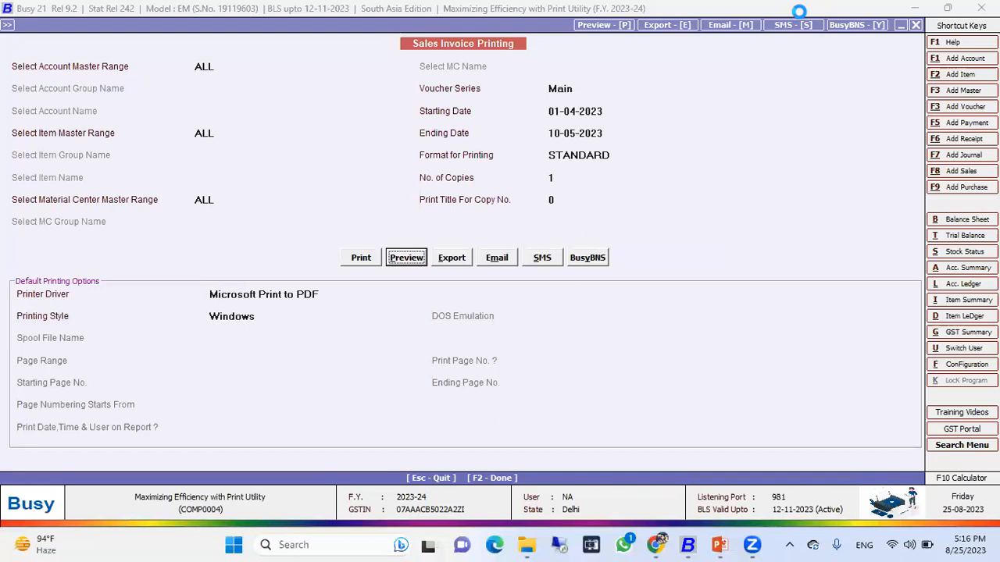
key("Escape")
key("Return")
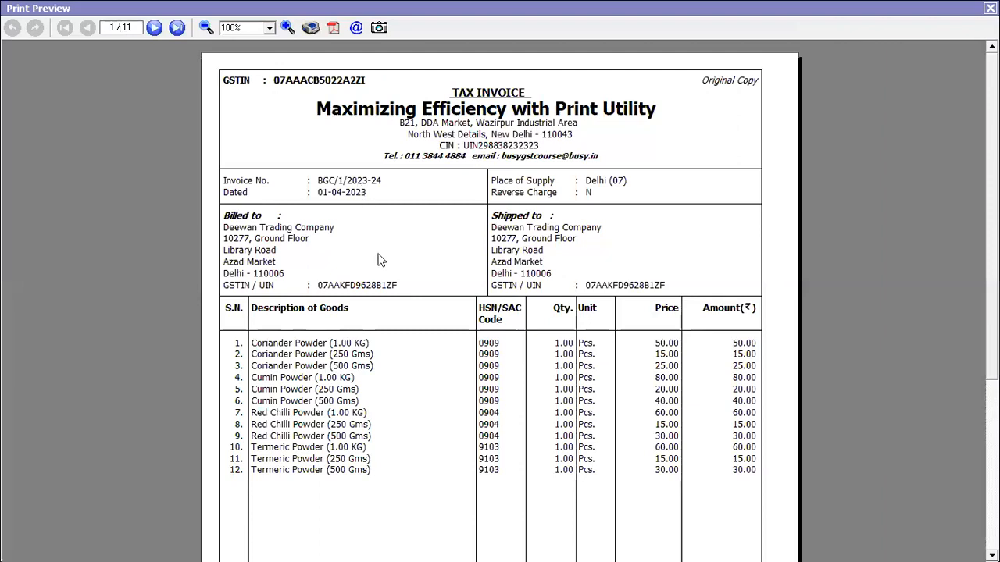
Page through the sales invoice preview to the last invoice, then close the preview and printing screen.
left_click(155, 29)
left_click(156, 29)
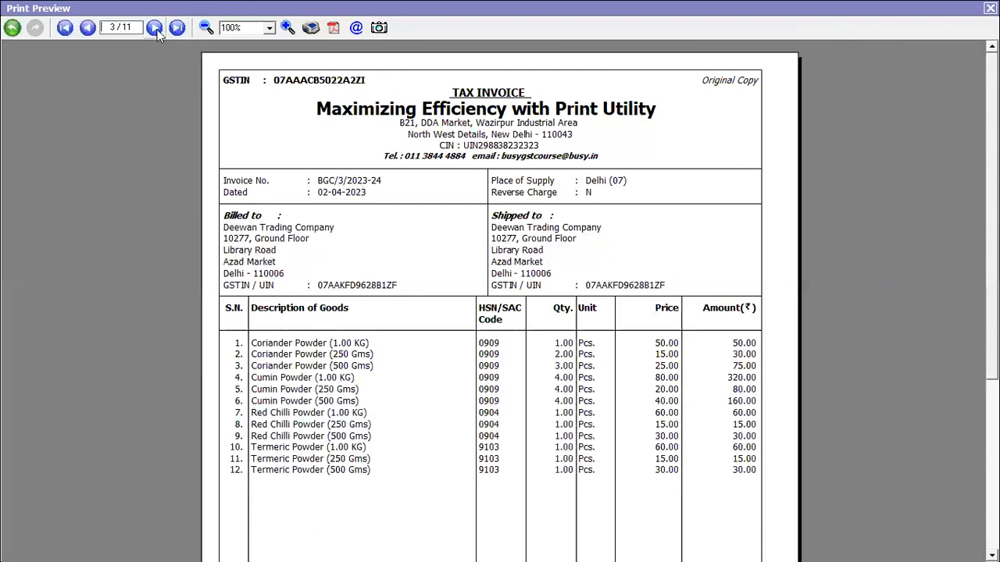
left_click(156, 29)
left_click(156, 28)
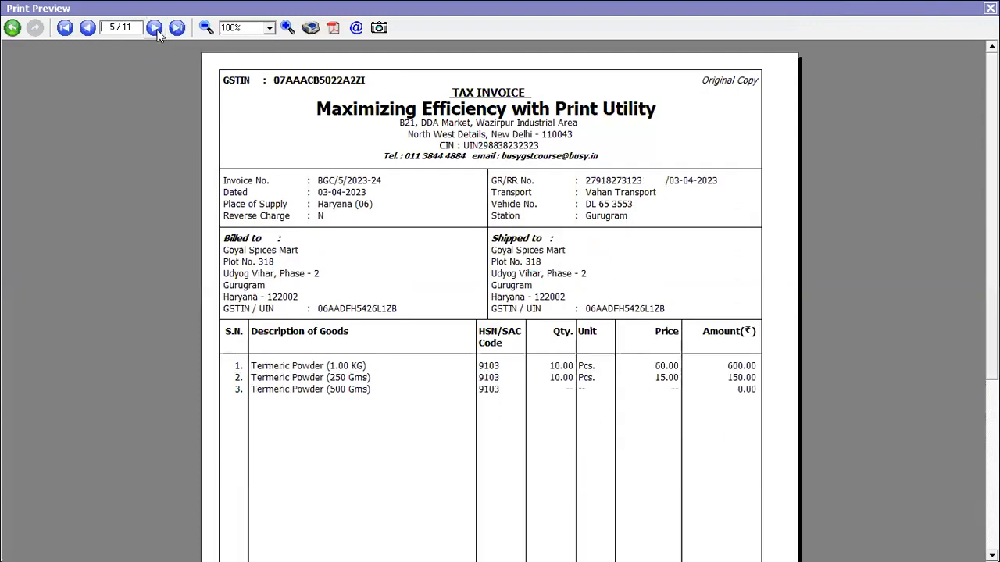
left_click(155, 29)
left_click(156, 28)
left_click(155, 28)
left_click(156, 28)
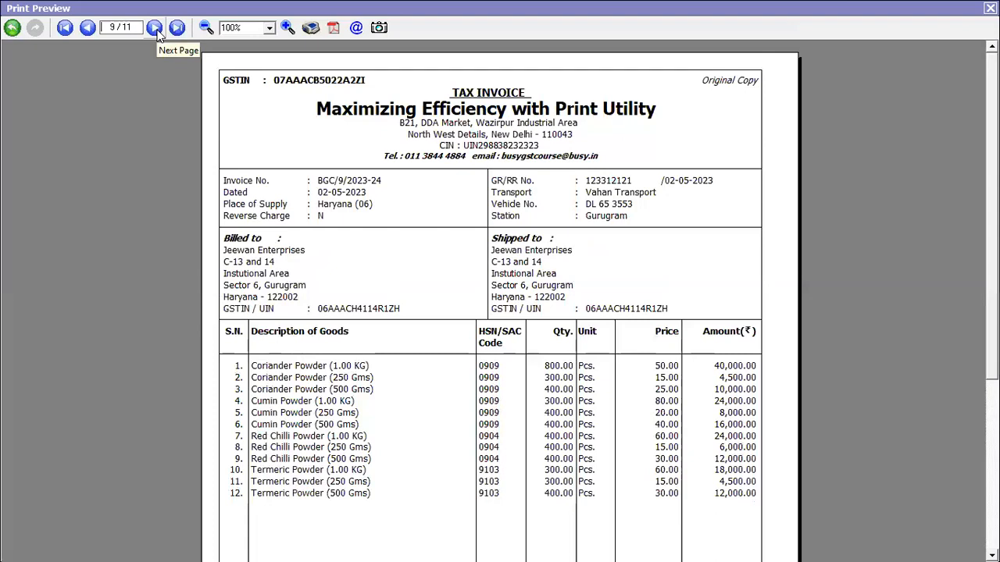
left_click(157, 29)
left_click(157, 30)
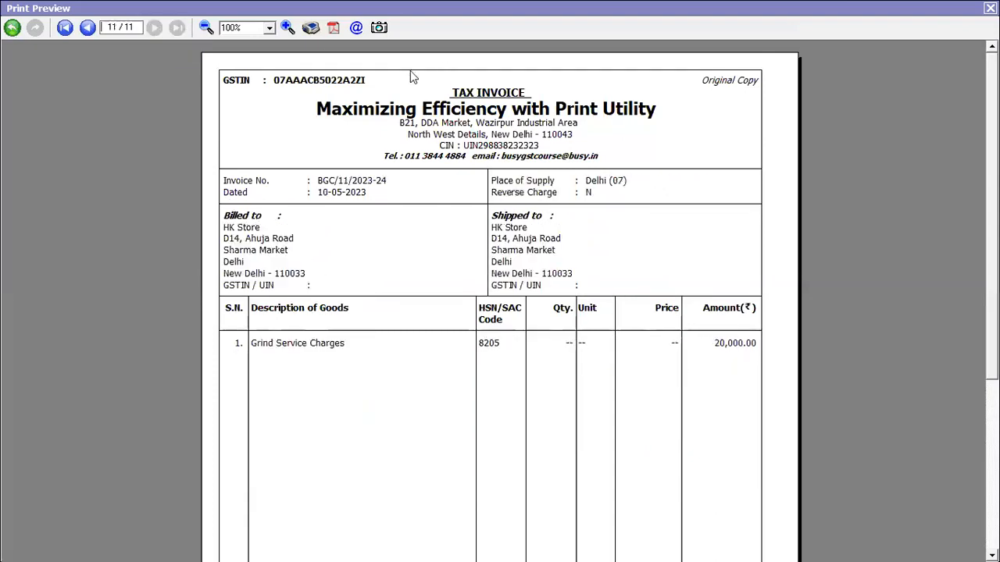
scroll(275, 397, "down", 5)
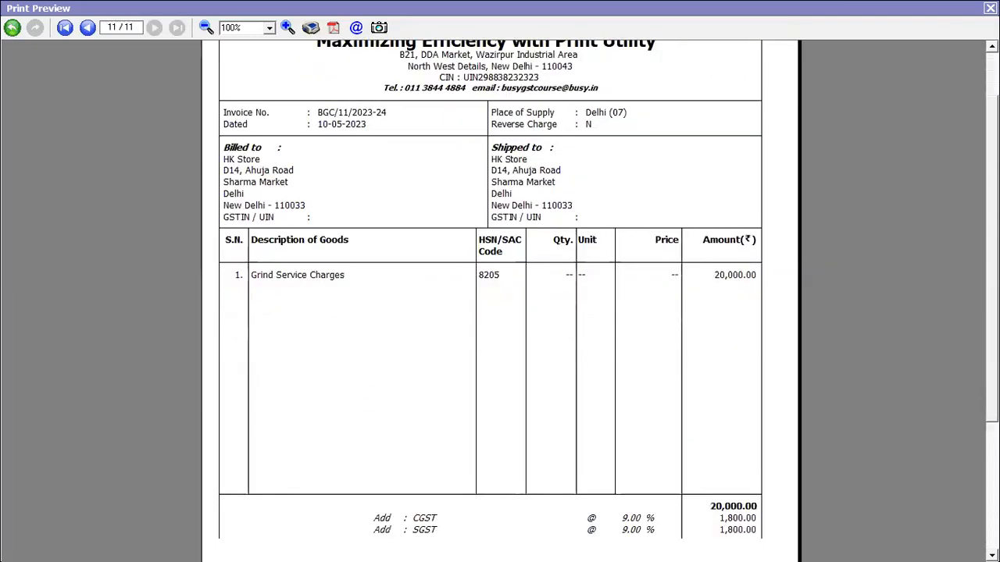
scroll(275, 397, "up", 5)
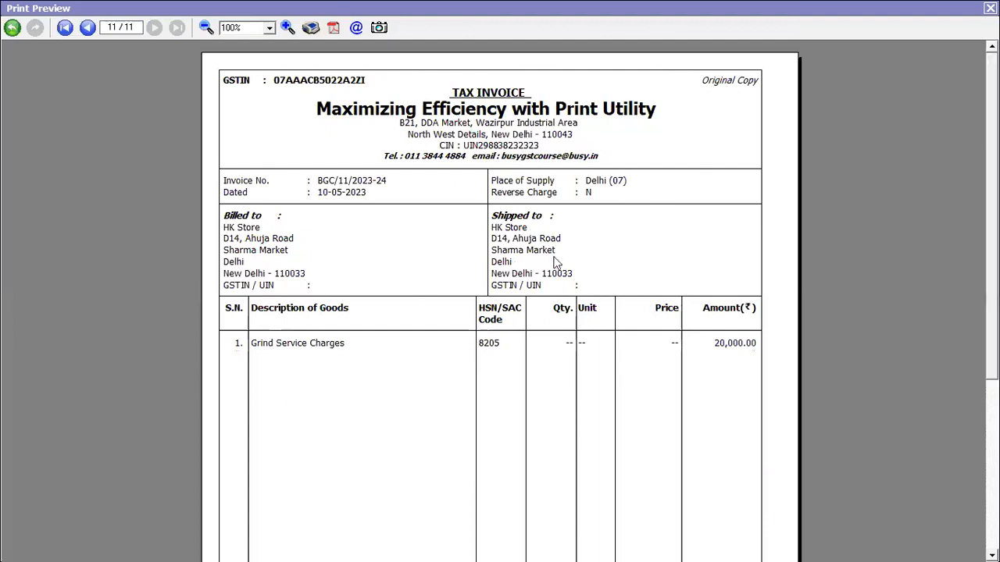
key("Escape")
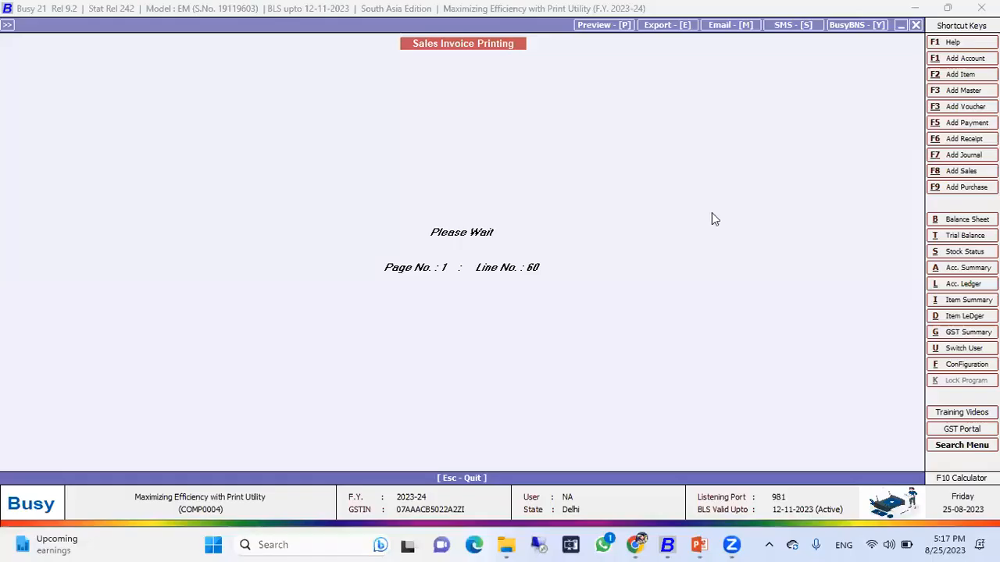
key("Escape")
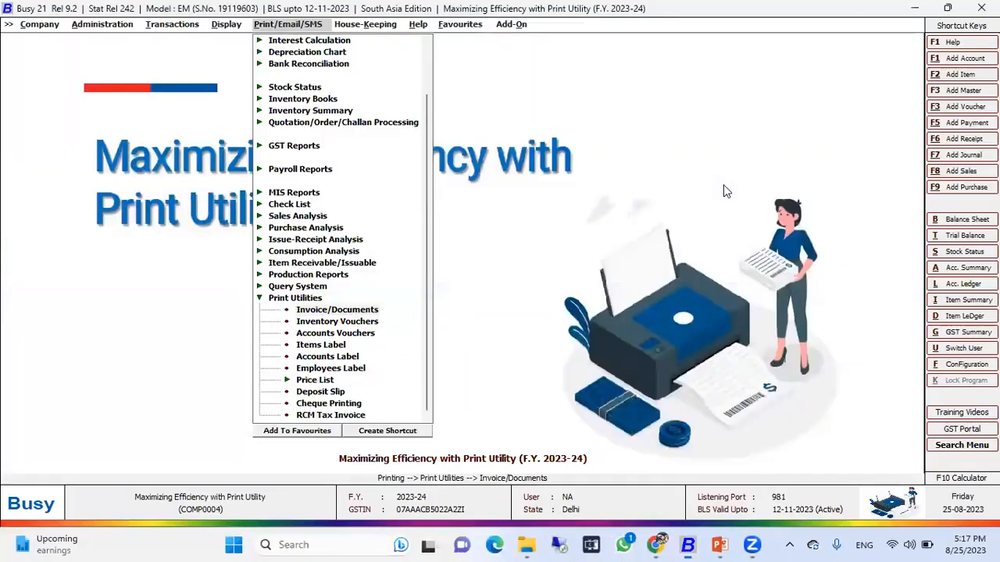
Open Payment Advice printing from the Invoice/Documents print utility.
key("Return")
key("Down")
key("Down")
key("Down")
key("Down")
key("Down")
key("Down")
key("Down")
key("Down")
key("Down")
key("Down")
key("Down")
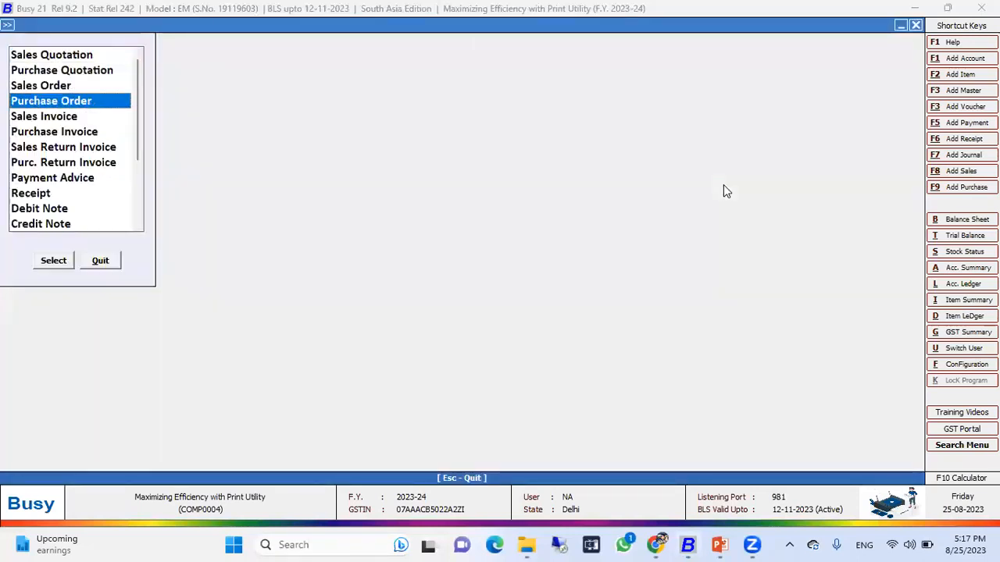
key("Up")
key("Up")
key("Up")
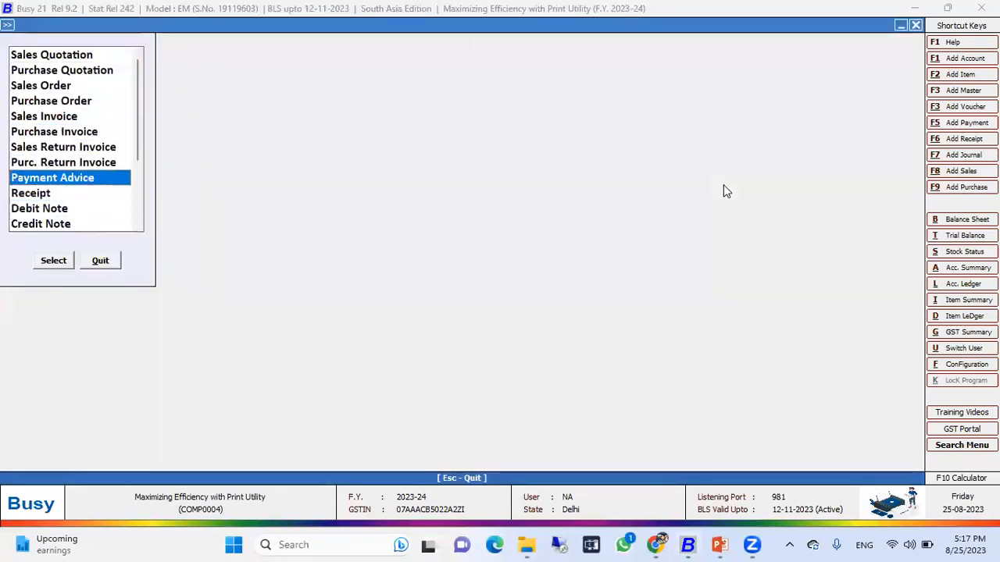
key("Return")
key("Return")
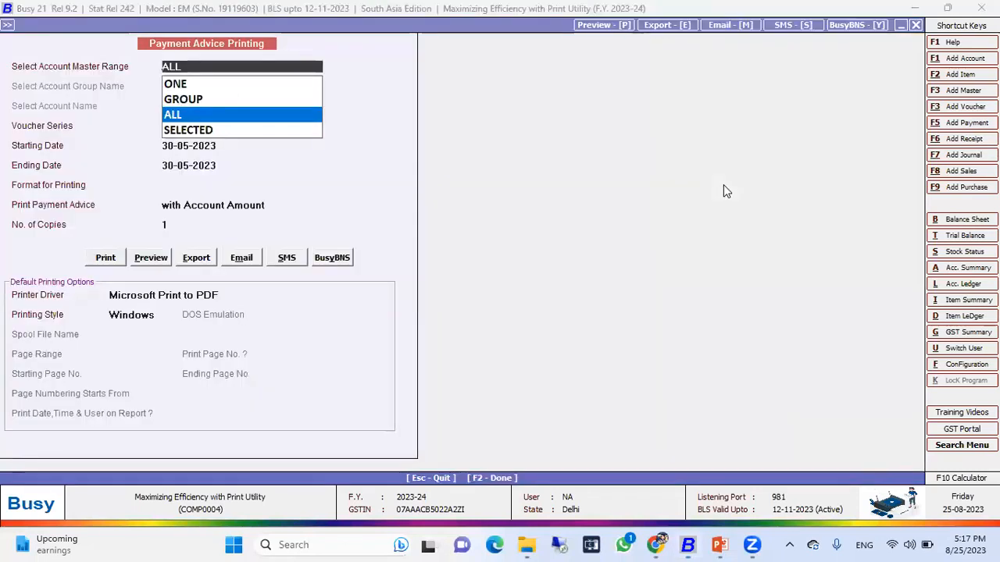
Keep the account range ALL, set the starting date to 01-04-2023, choose STANDARD format and preview the payment advices.
key("Return")
key("Return")
key("Return")
key("Escape")
key("Escape")
type("01-04-2023")
key("Return")
key("Return")
key("Return")
key("Return")
key("Return")
key("Right")
key("Return")
key("Return")
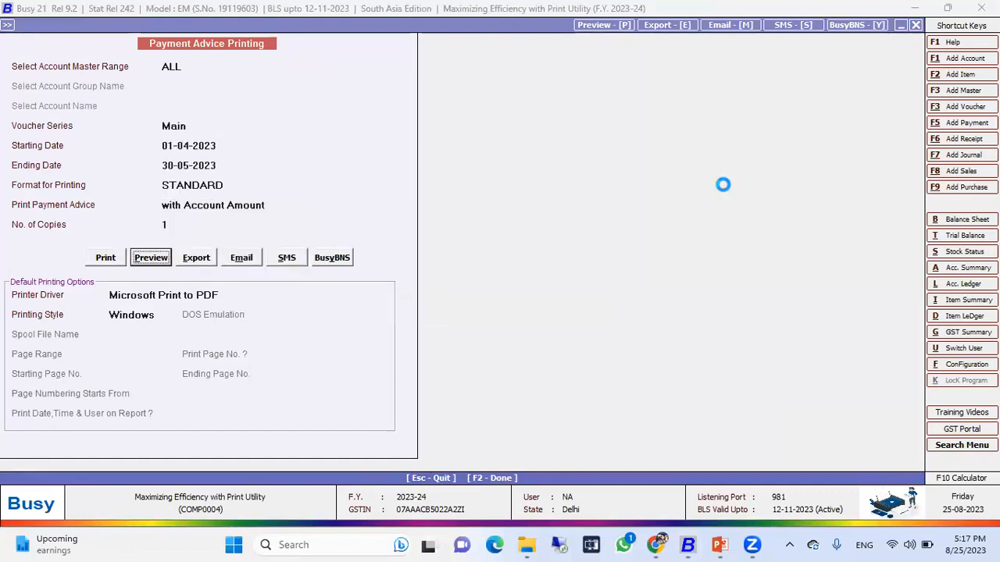
key("F2")
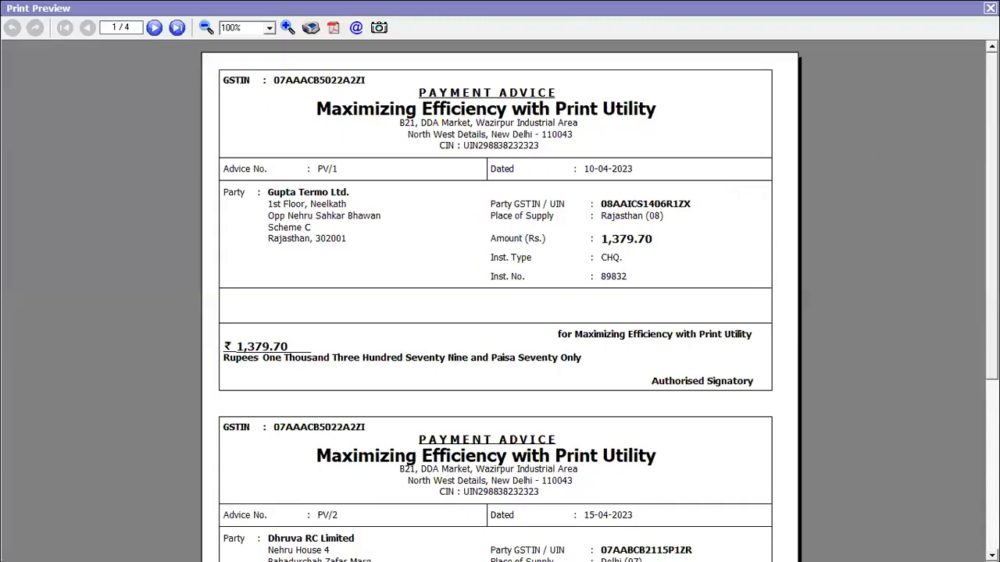
Page forward and back through the payment advice preview, then close it.
scroll(724, 188, "down", 3)
scroll(500, 297, "up", 3)
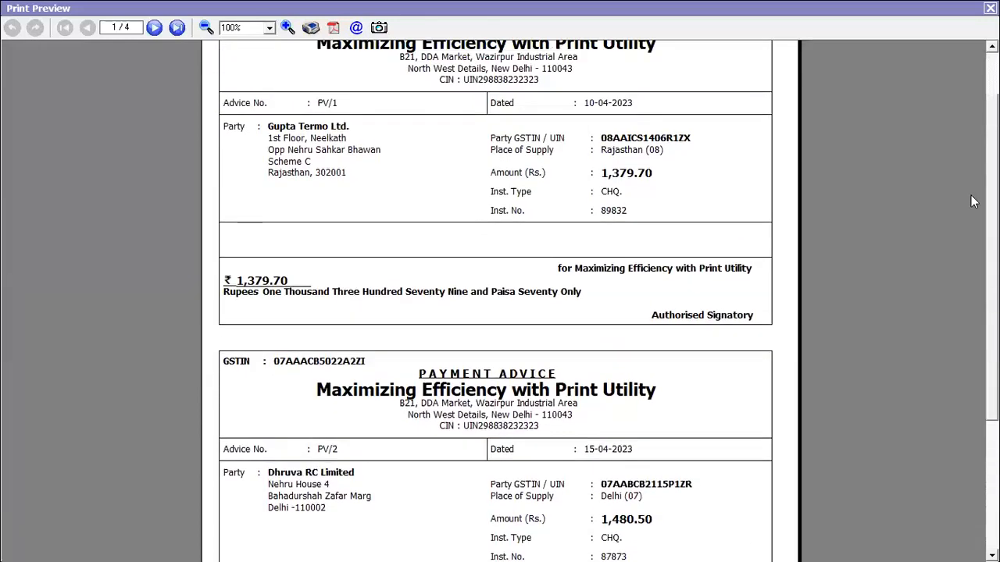
left_click(154, 28)
left_click(154, 29)
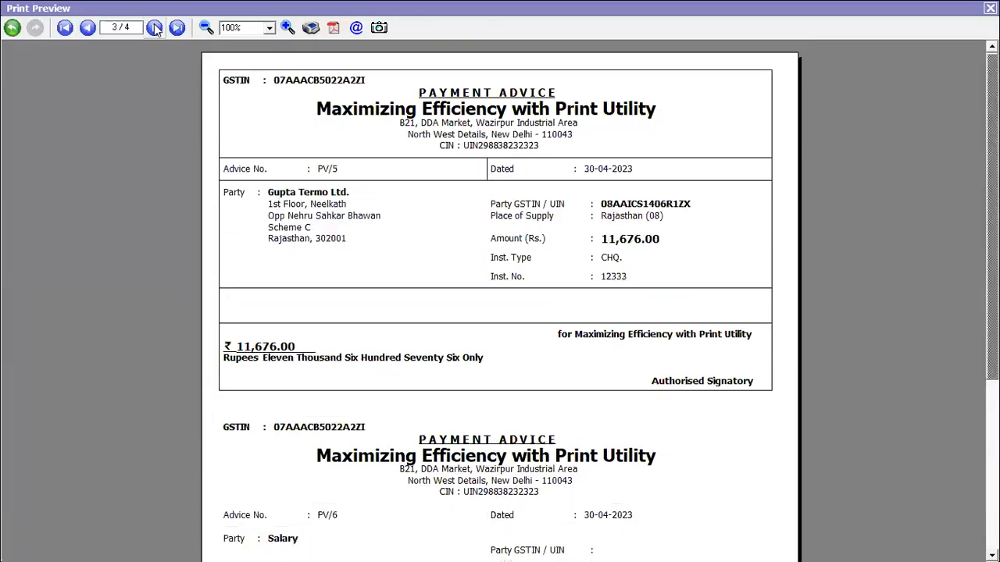
left_click(153, 29)
left_click(87, 28)
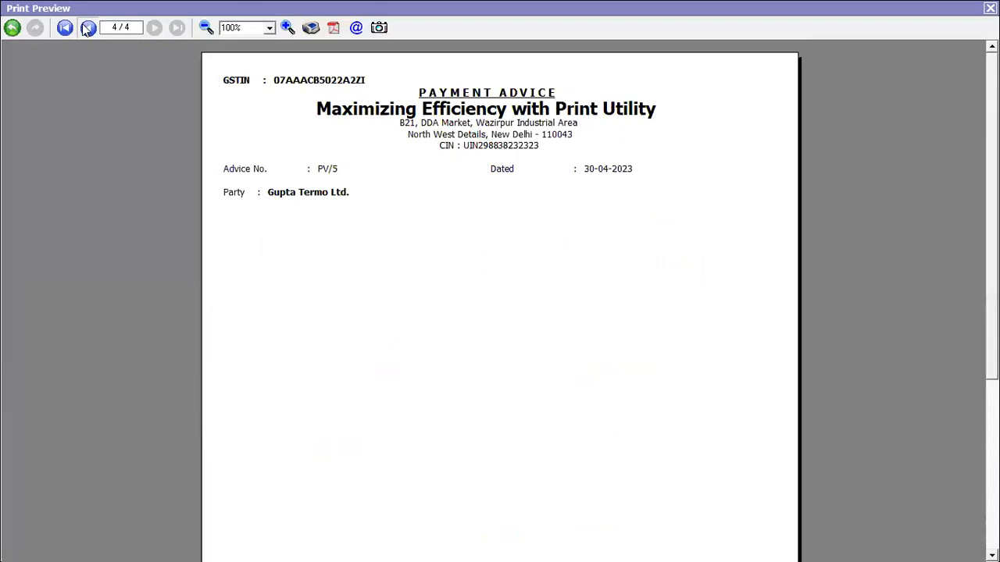
left_click(87, 28)
left_click(87, 28)
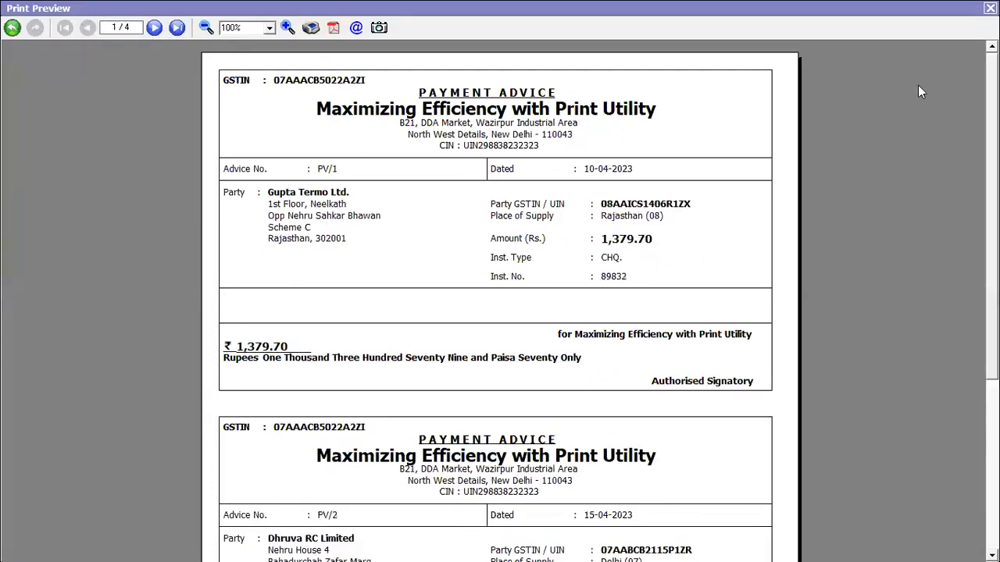
key("Escape")
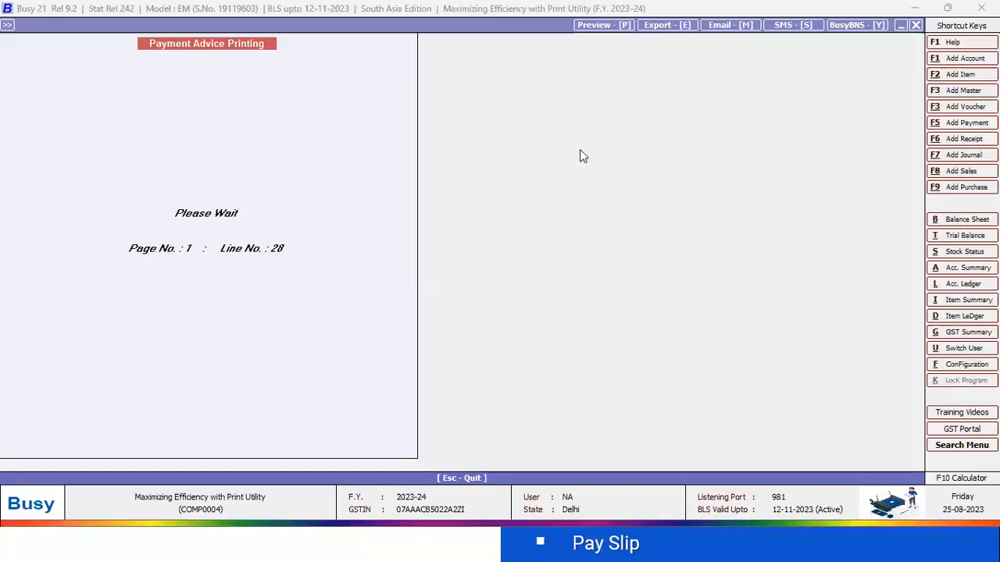
key("Escape")
Open the list of salary calculation vouchers on screen.
key("Left")
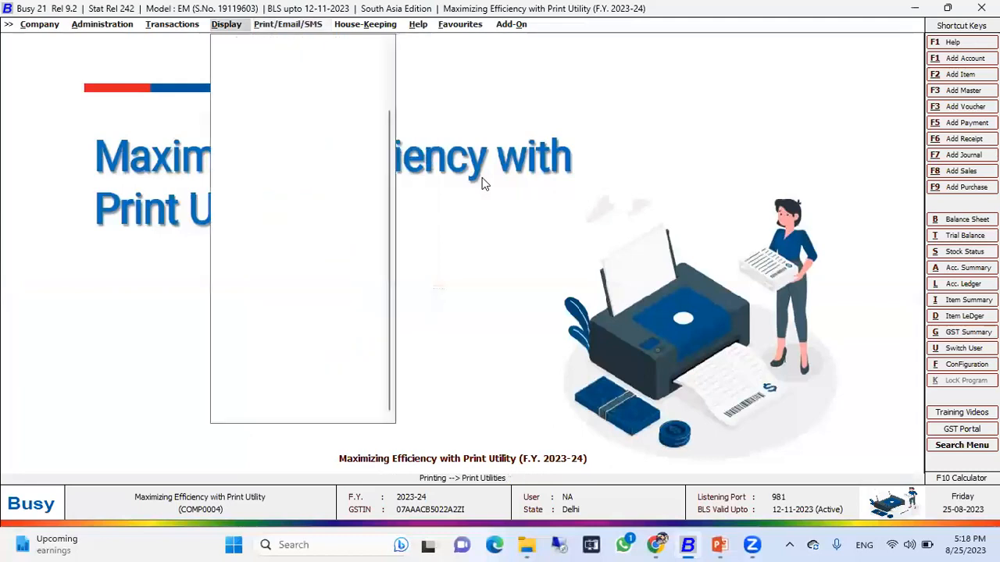
key("Left")
key("Up")
key("Up")
key("Up")
key("Up")
key("Up")
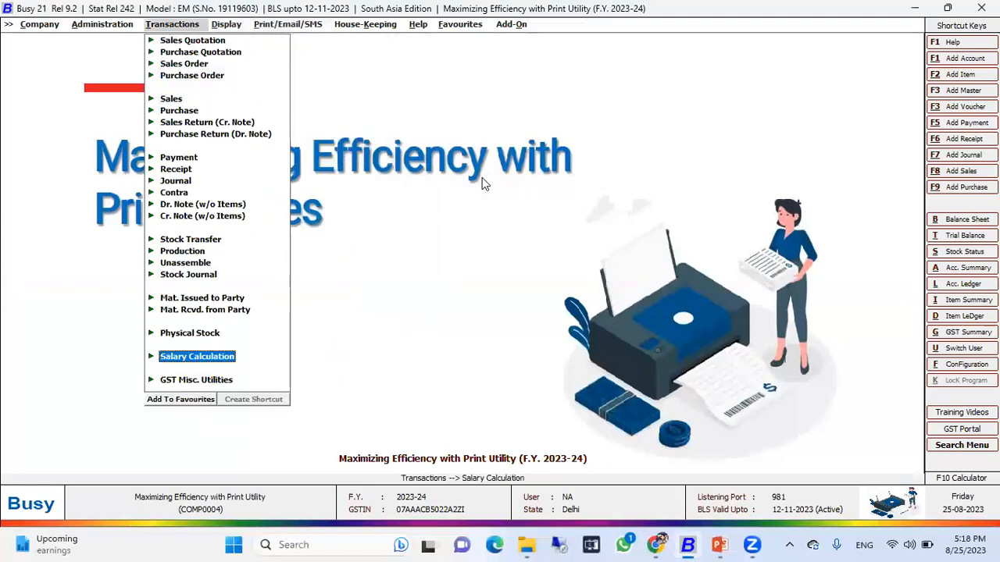
key("Return")
key("Down")
key("Down")
key("Return")
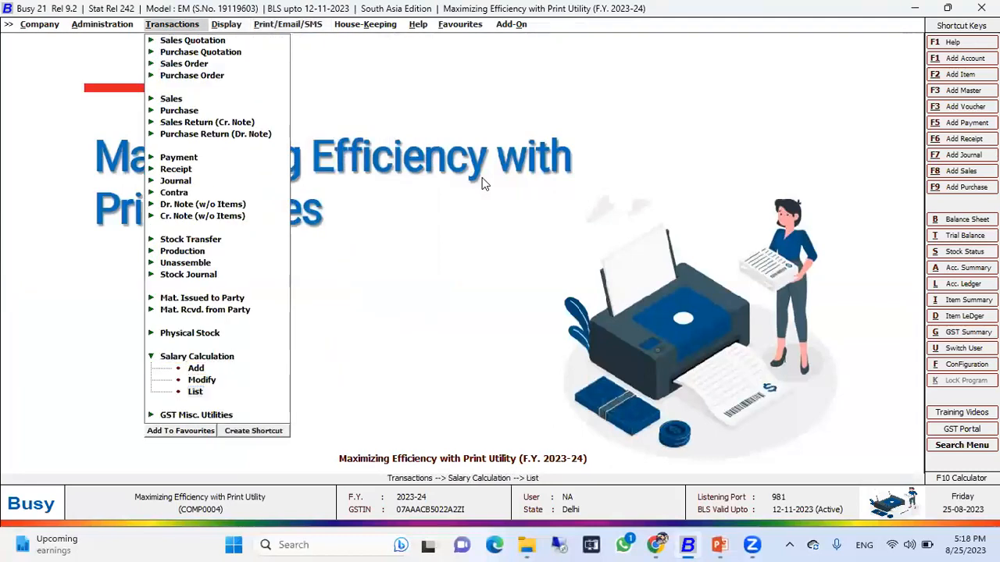
key("Return")
key("Return")
key("Return")
key("Return")
key("Return")
key("Return")
key("Return")
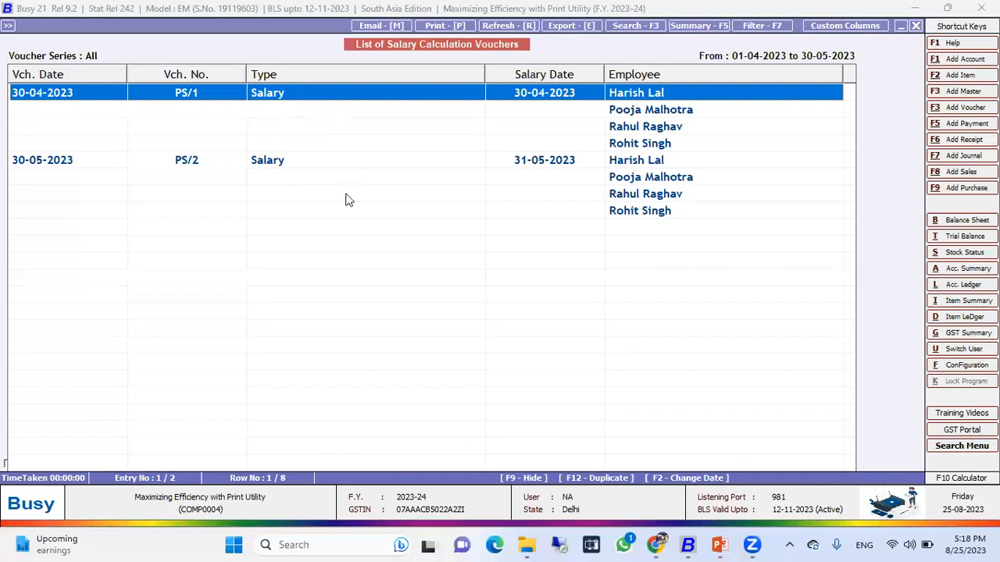
Open the April and May salary calculation vouchers to review them, then leave the voucher list.
key("Return")
left_click(115, 83)
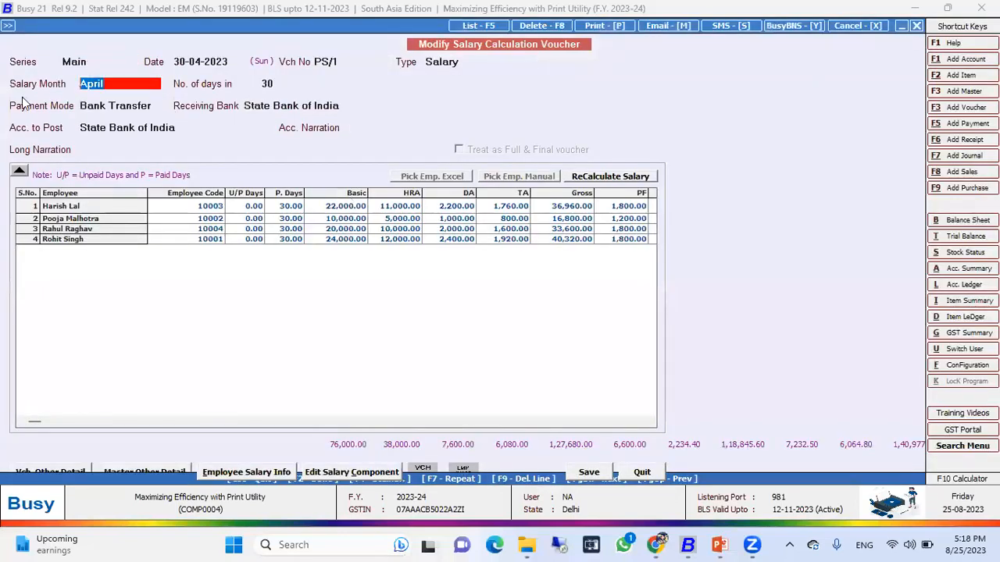
key("Escape")
left_click(252, 165)
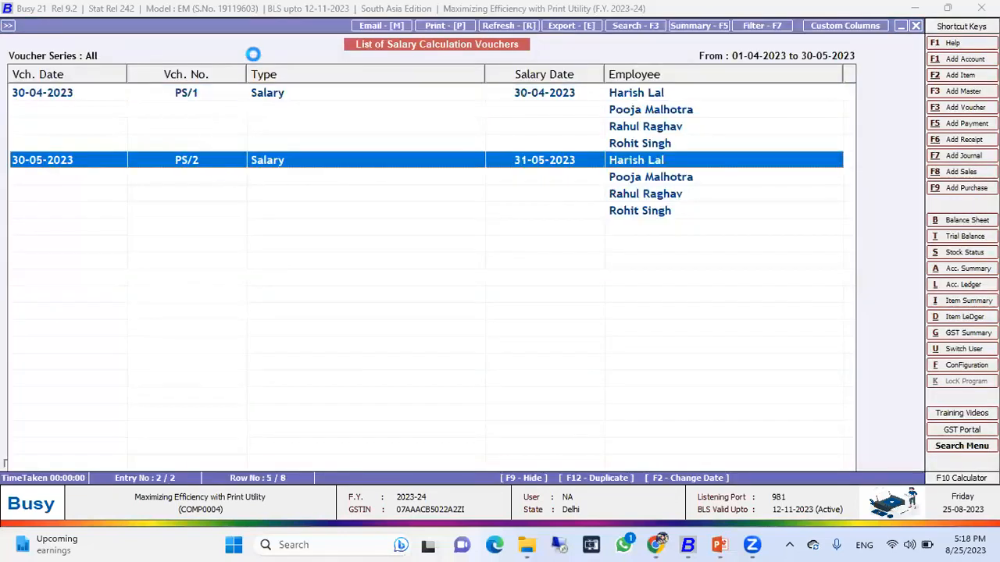
key("Return")
left_click(101, 83)
key("Escape")
key("Escape")
key("Escape")
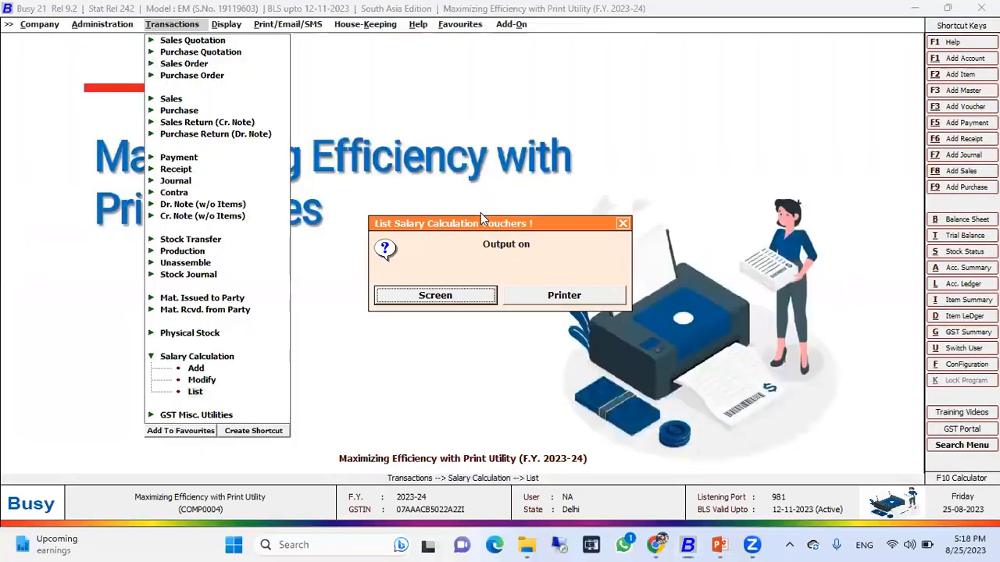
key("Escape")
Open the Invoice/Documents print utility and choose Pay Slip printing for salary.
key("Right")
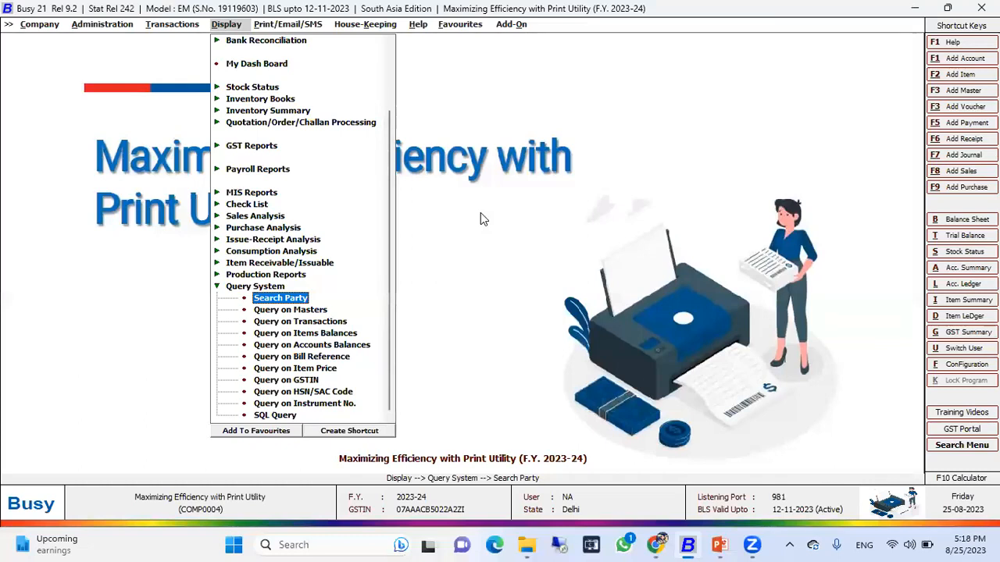
key("Right")
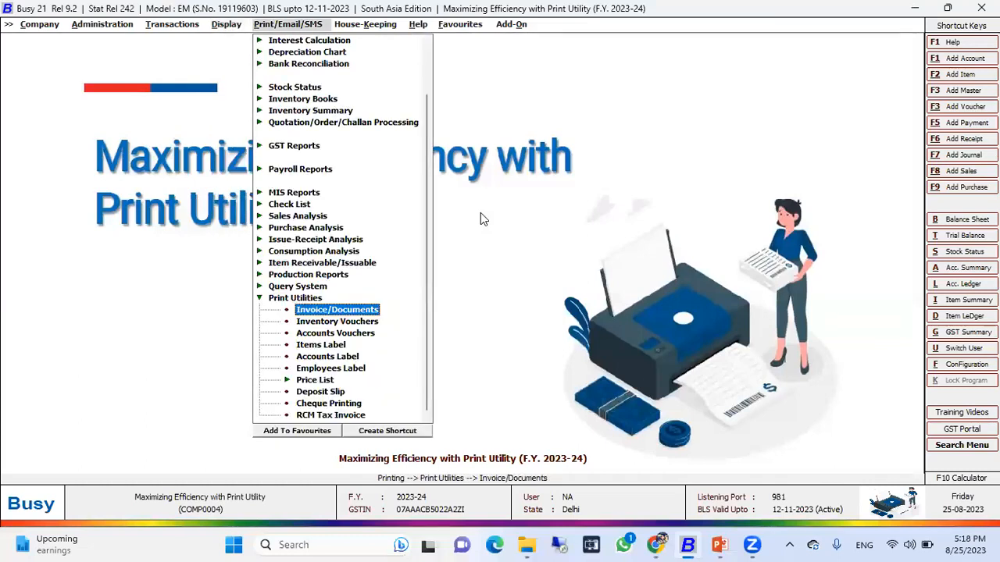
key("Down")
key("Up")
key("Return")
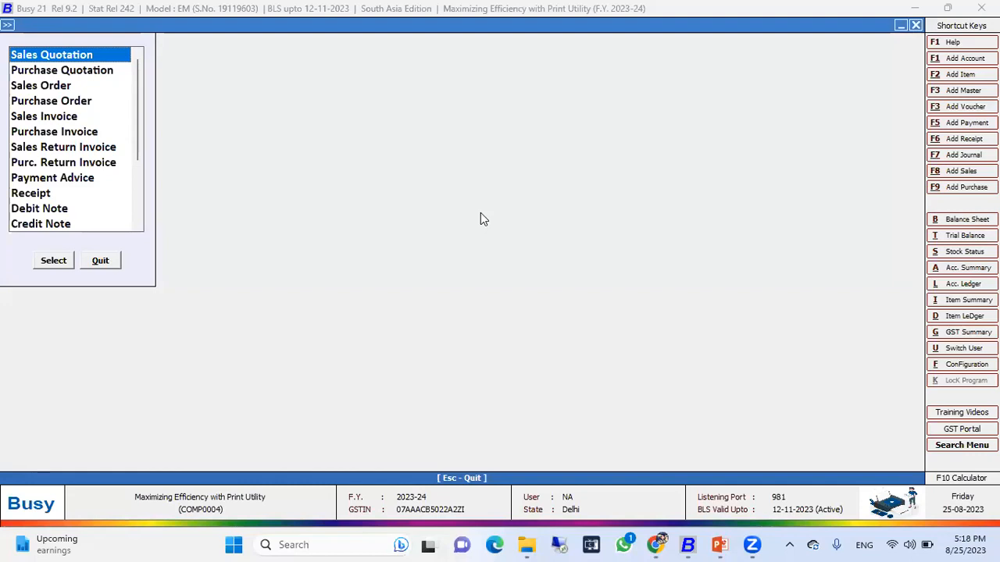
key("Down")
key("Down")
key("Down")
key("Down")
key("Down")
key("Down")
key("Down")
key("Down")
key("Down")
key("Down")
key("Down")
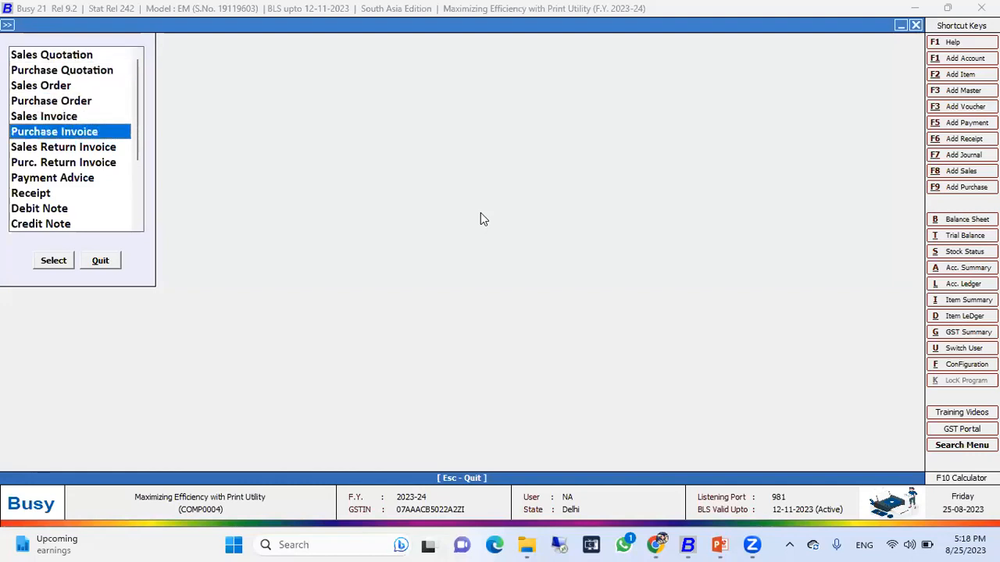
key("Down")
key("Down")
key("Down")
key("Down")
key("Down")
key("Down")
key("Down")
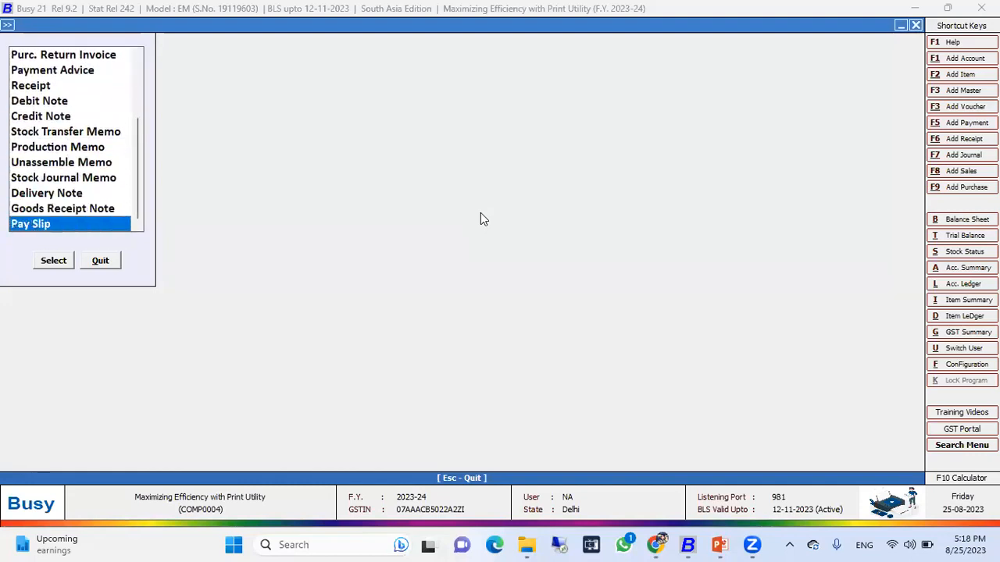
key("Return")
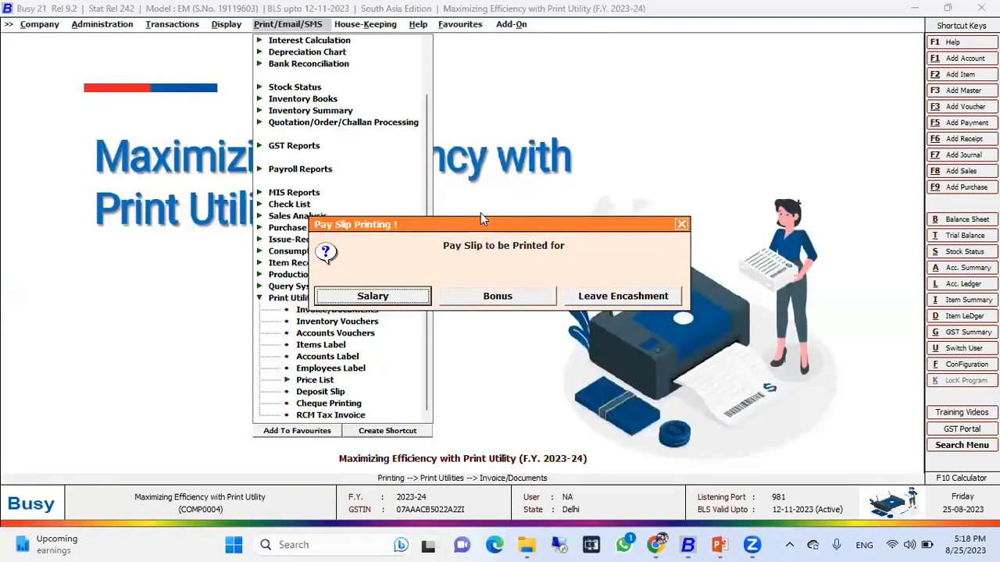
key("Escape")
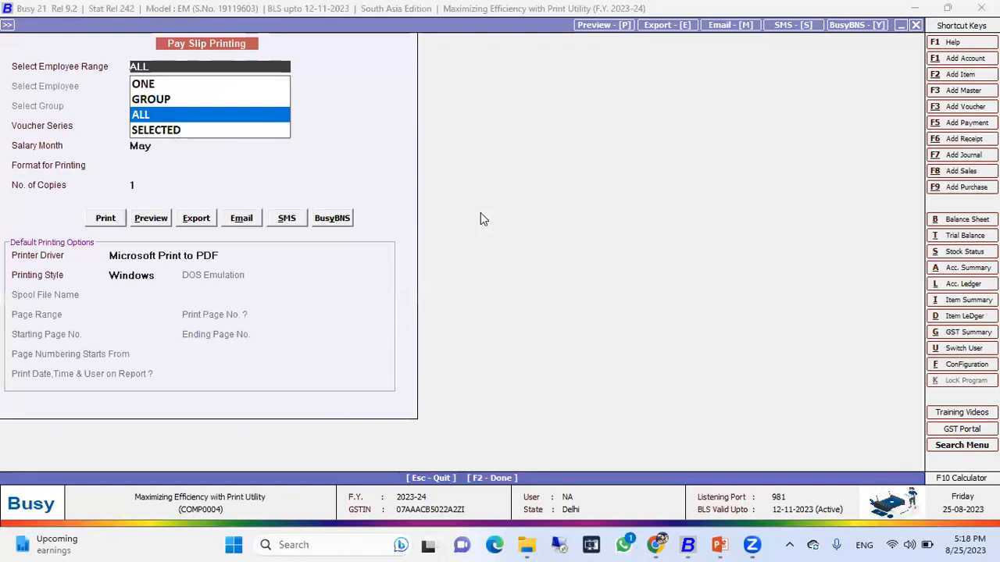
Keep ALL employees and Main series, set the salary month to April and STANDARD format, then preview the pay slips.
key("Return")
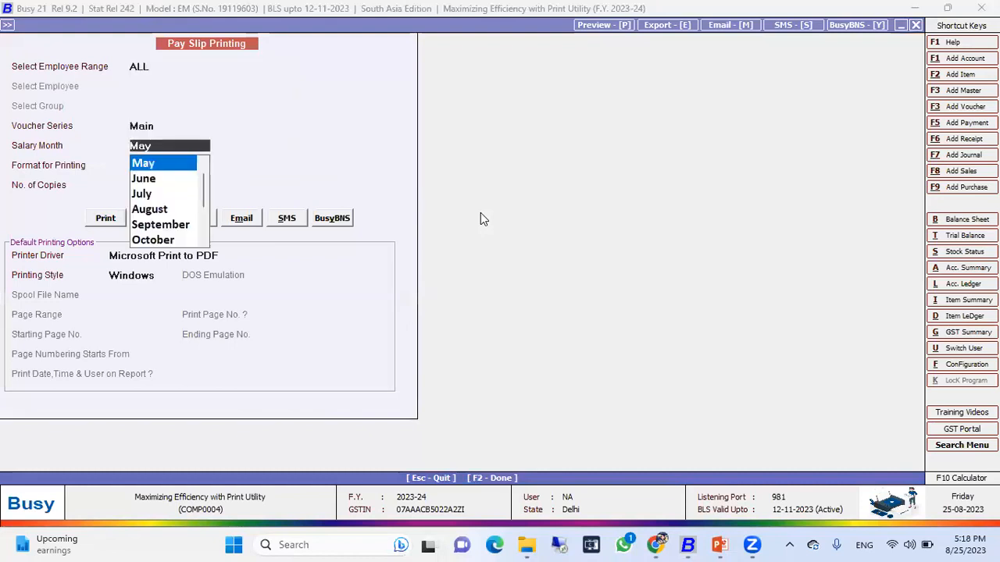
key("shift+Tab")
key("shift+Tab")
key("Return")
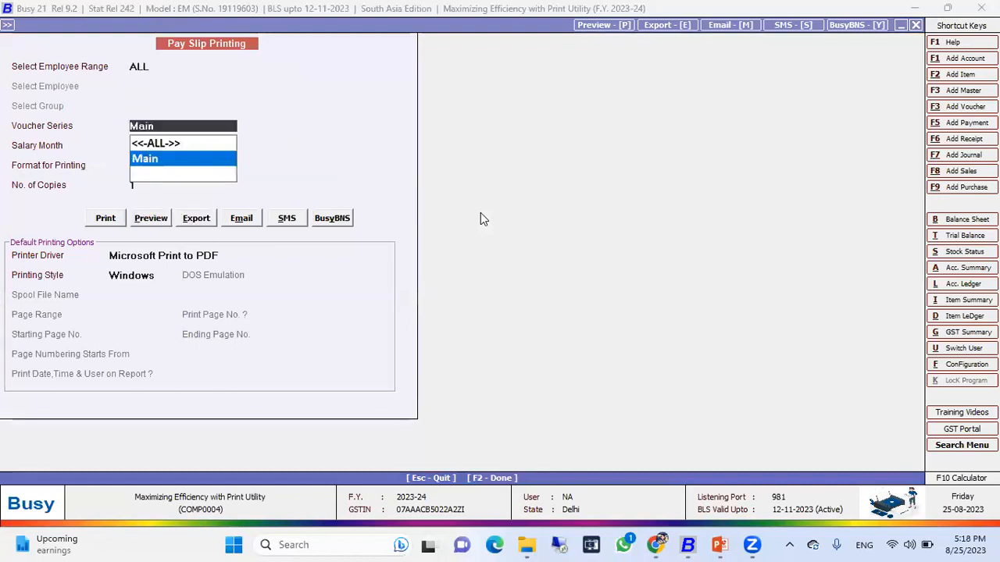
key("Return")
key("Up")
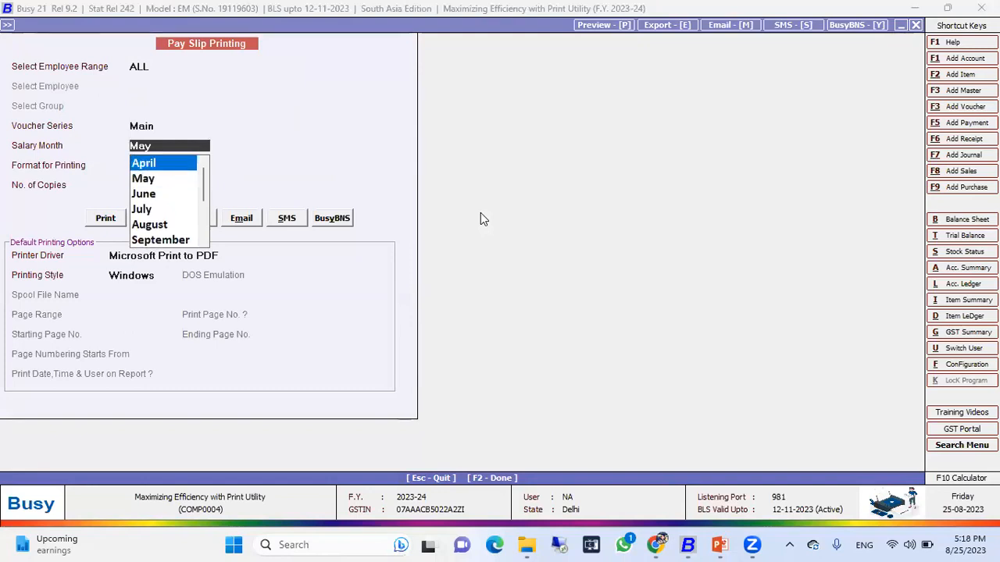
key("Return")
key("shift+Tab")
key("shift+Tab")
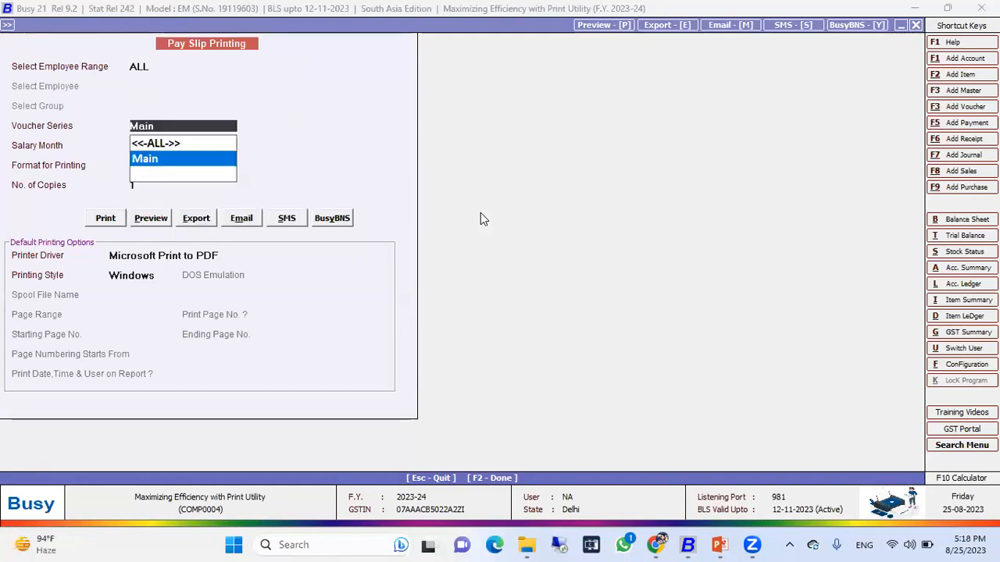
key("Return")
key("Return")
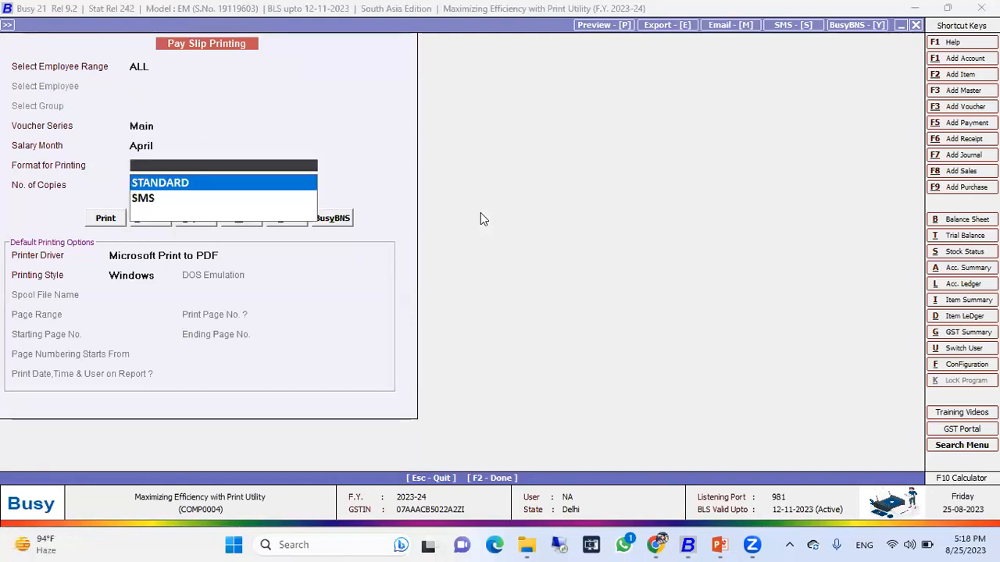
key("Return")
key("Return")
key("Tab")
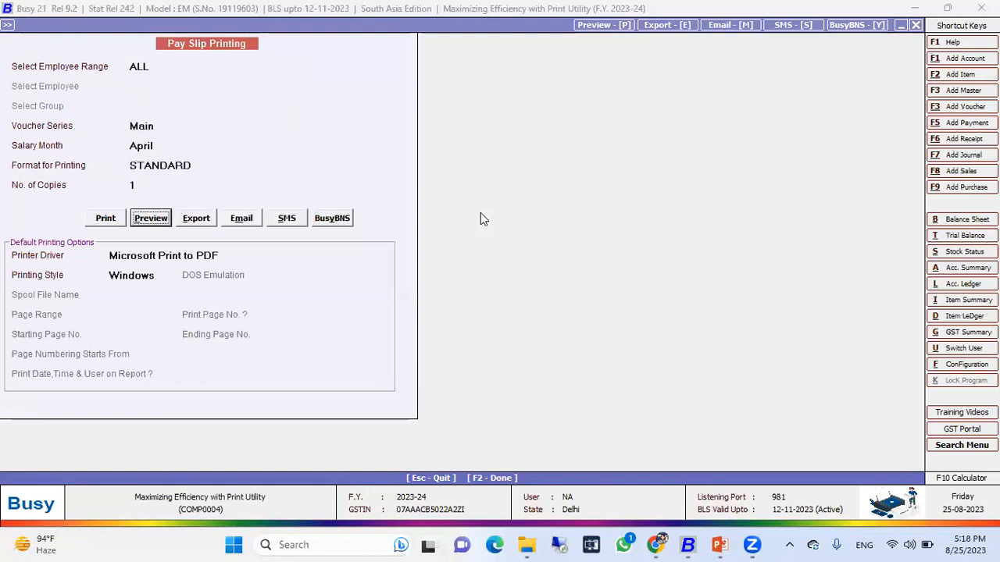
key("Return")
key("Return")
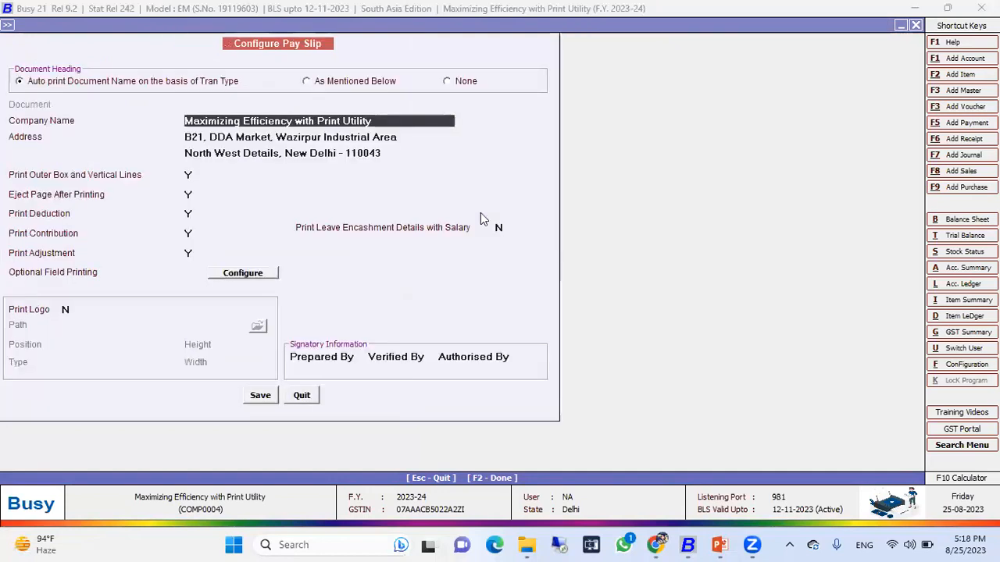
key("F2")
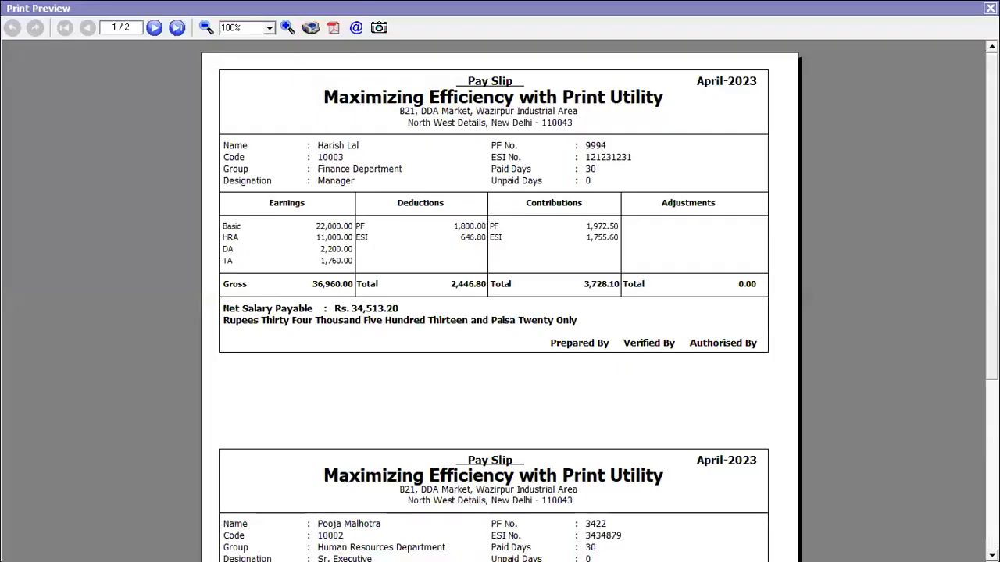
Scroll through both pages of the April pay slip preview, then close it.
scroll(499, 301, "down", 5)
scroll(500, 300, "up", 5)
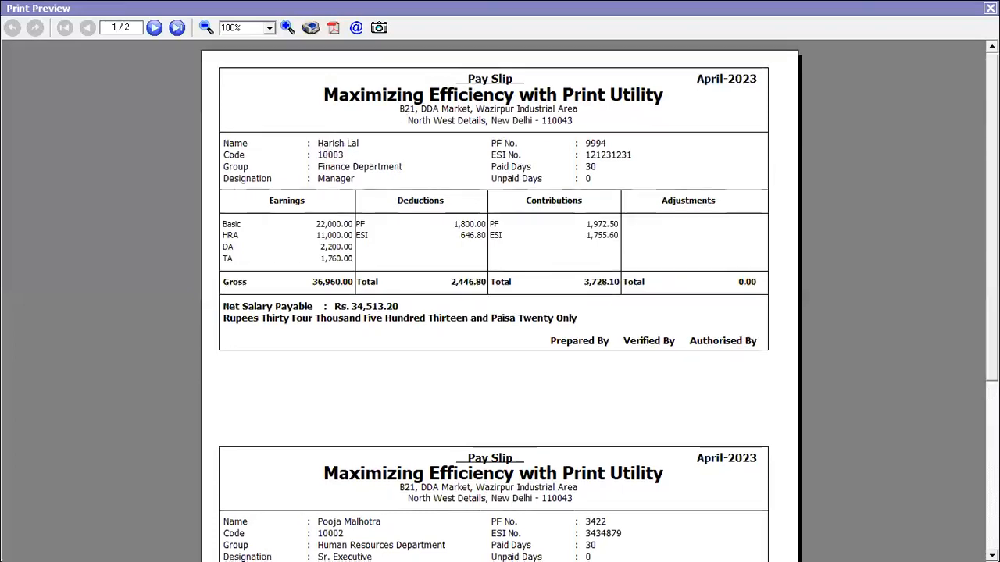
scroll(500, 300, "down", 5)
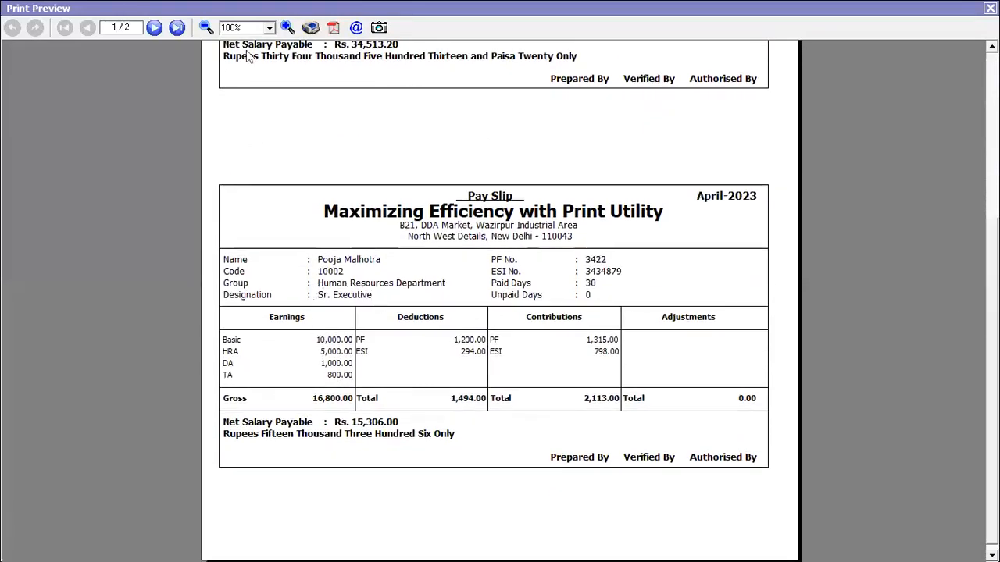
left_click(154, 27)
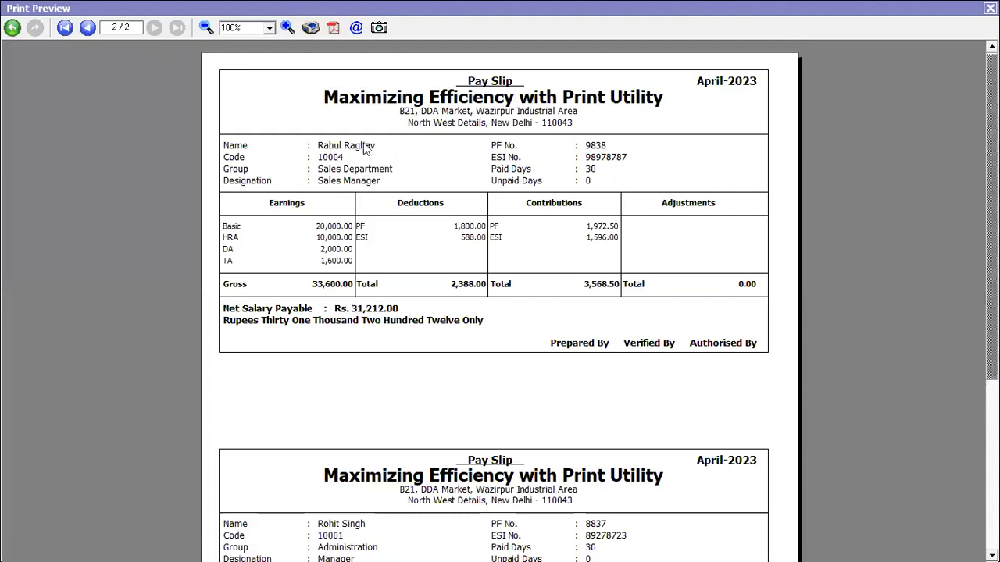
scroll(499, 300, "down", 1)
scroll(328, 322, "down", 4)
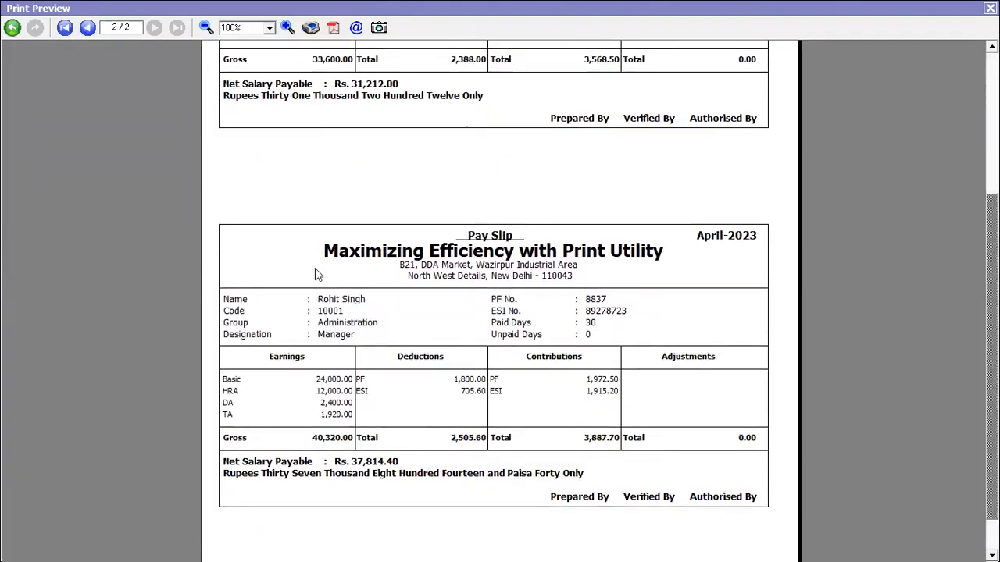
scroll(491, 226, "down", 1)
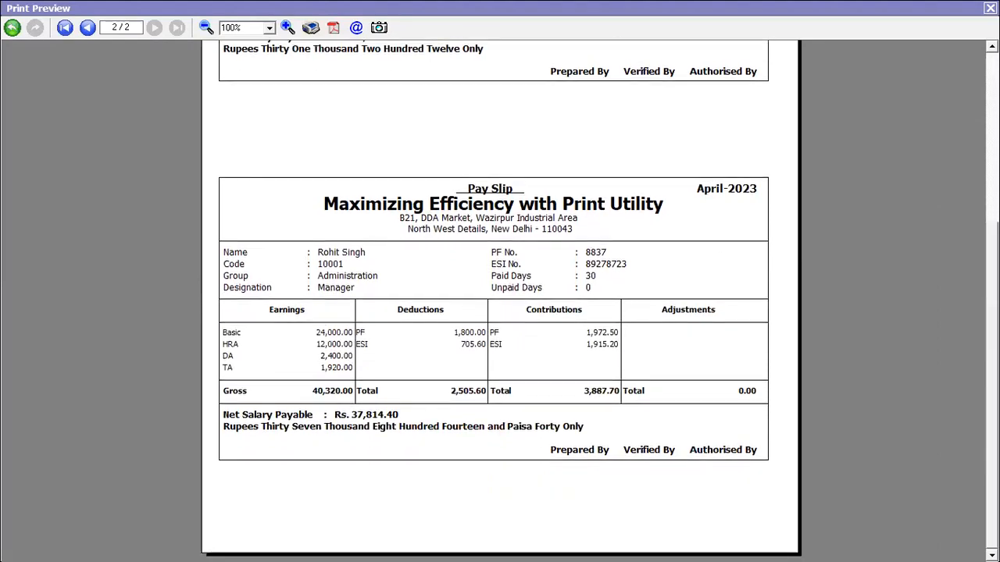
scroll(500, 312, "up", 5)
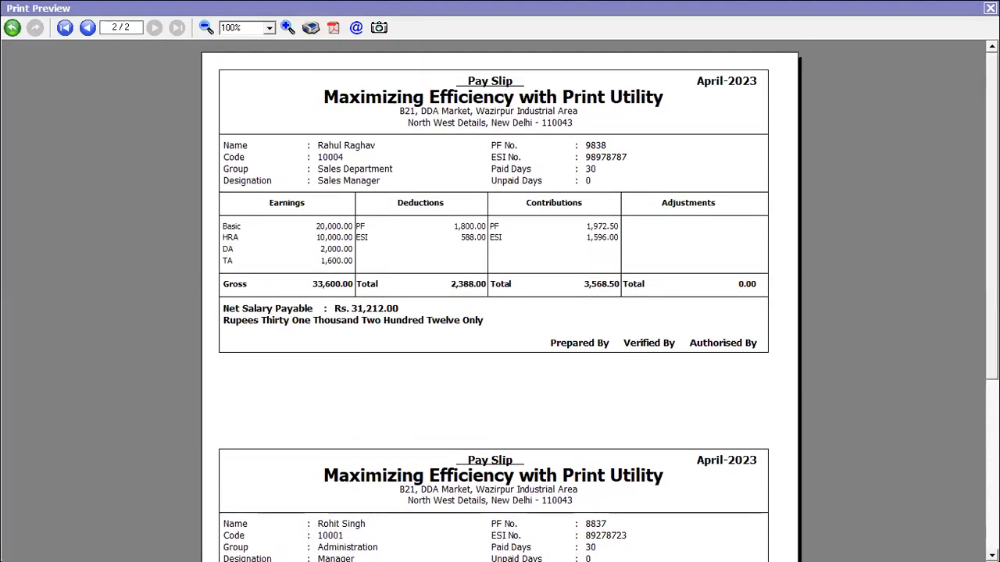
key("Escape")
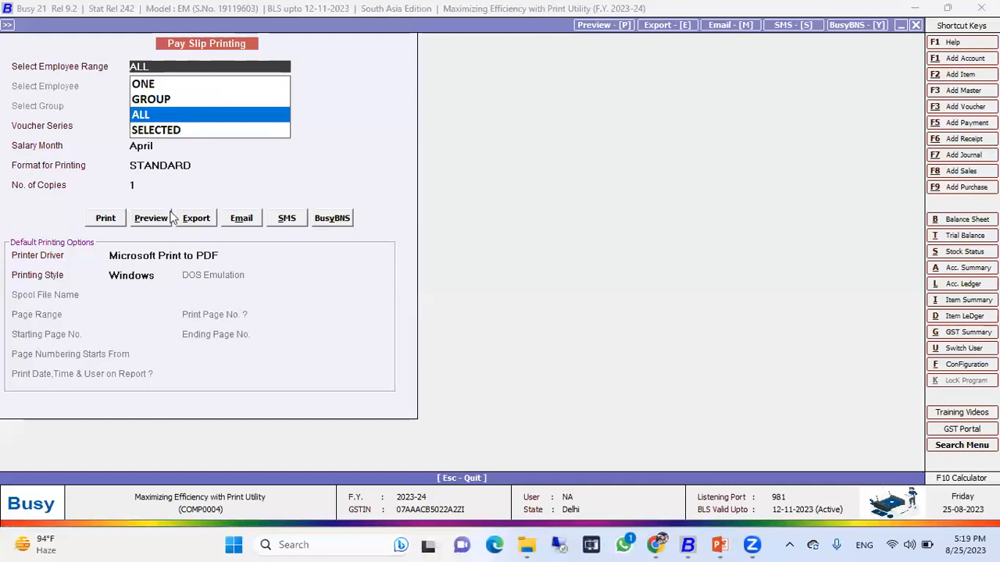
Open the pay slip email options, quit without sending, and leave the pay slip printing form.
left_click(248, 221)
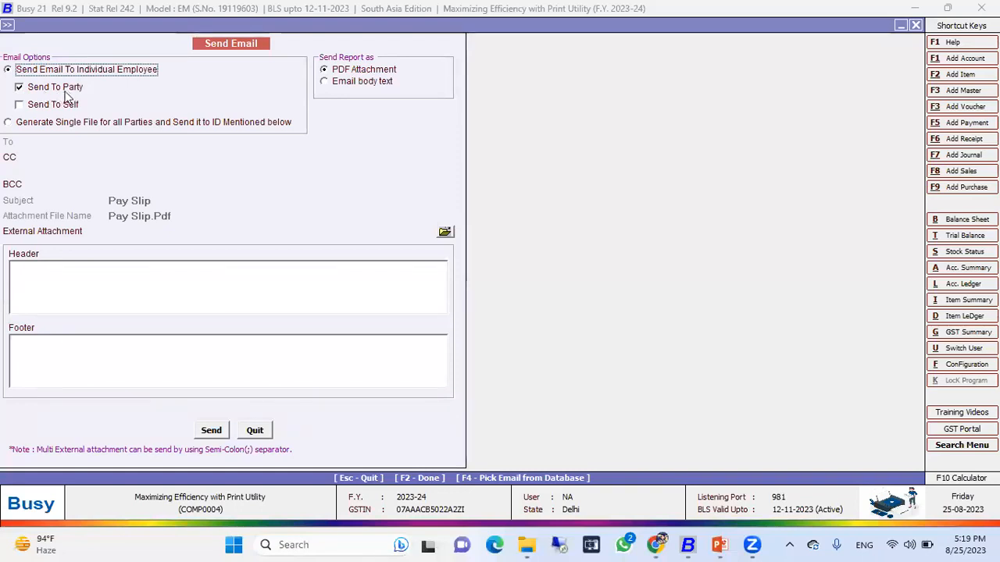
left_click(262, 436)
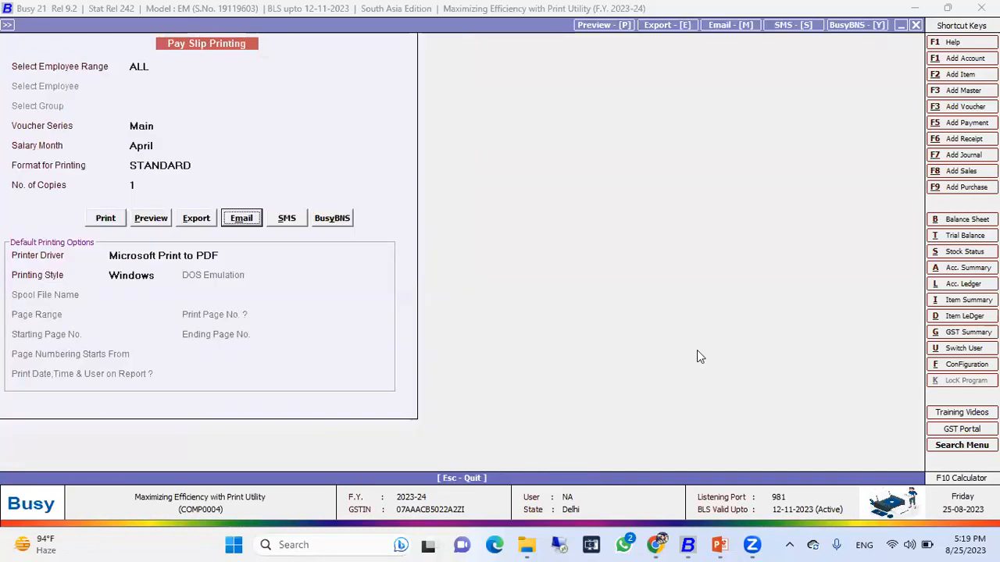
key("Escape")
Reopen the Invoice/Documents utility for Sales Invoice printing and accept its range, series, date, format and copy settings.
key("Return")
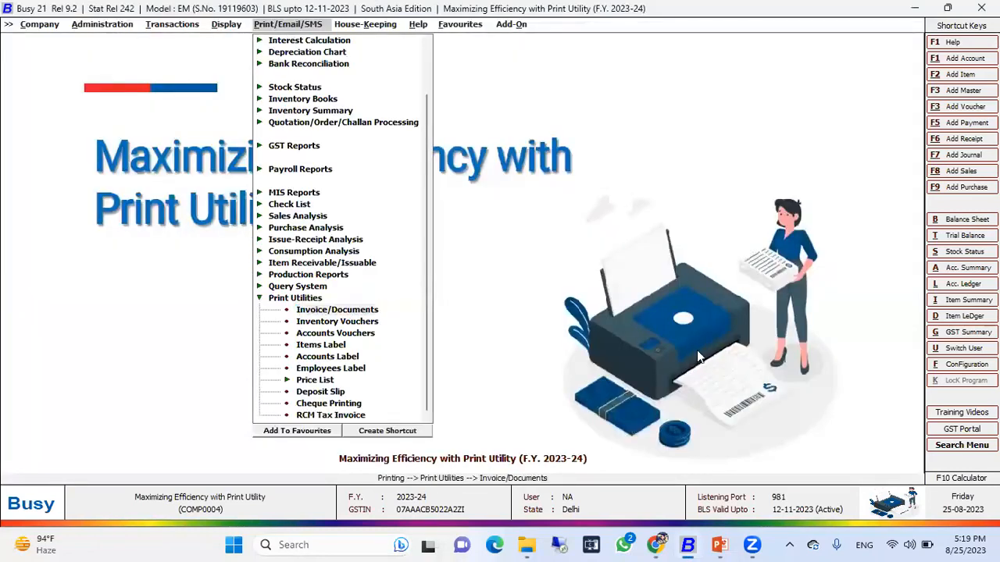
key("Return")
key("Down")
key("Down")
key("Down")
key("Down")
key("Return")
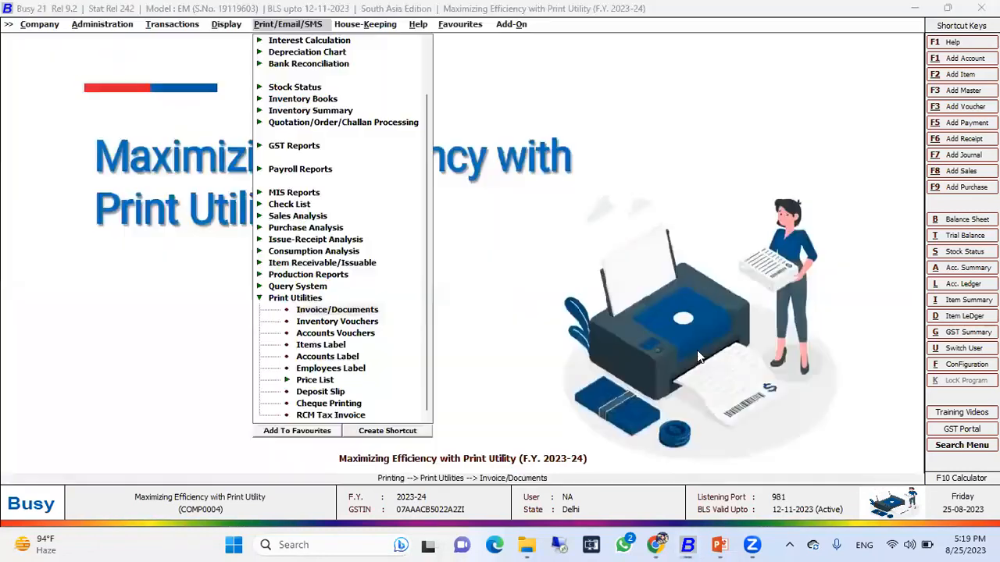
key("Escape")
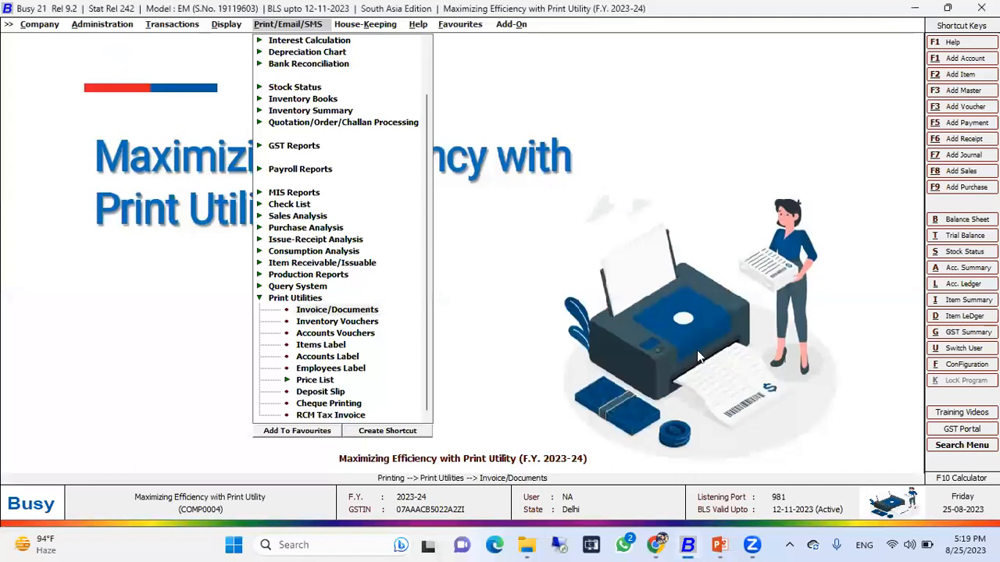
key("Down")
key("Down")
key("Return")
key("Return")
key("Escape")
key("Down")
key("Down")
key("Return")
key("Return")
key("Escape")
key("Down")
key("Down")
key("Return")
key("Return")
key("Return")
key("Return")
key("Return")
key("Return")
key("Return")
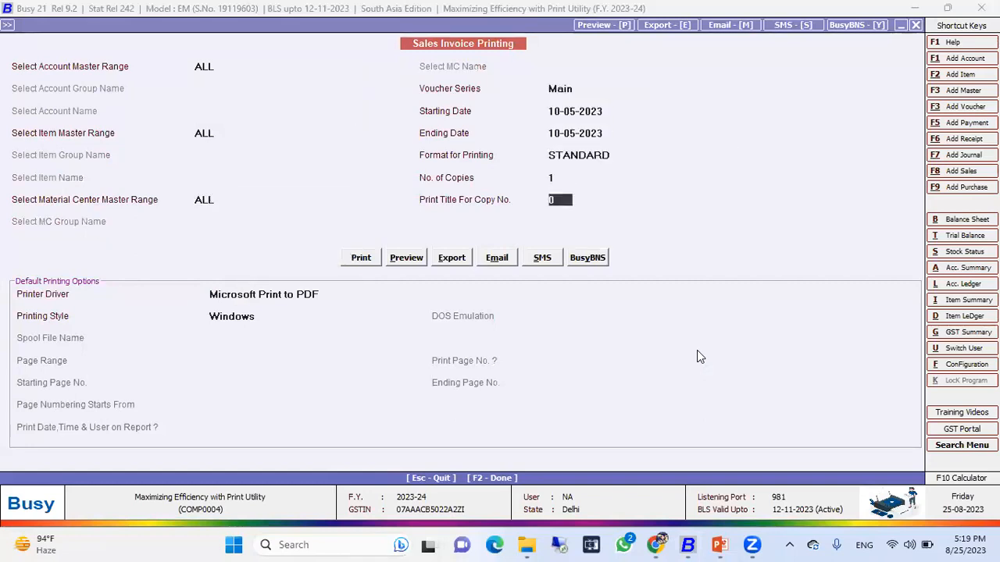
Step through the Email, SMS and BusyBNS output options, then leave the Sales Invoice printing form.
key("Right")
key("Right")
key("Right")
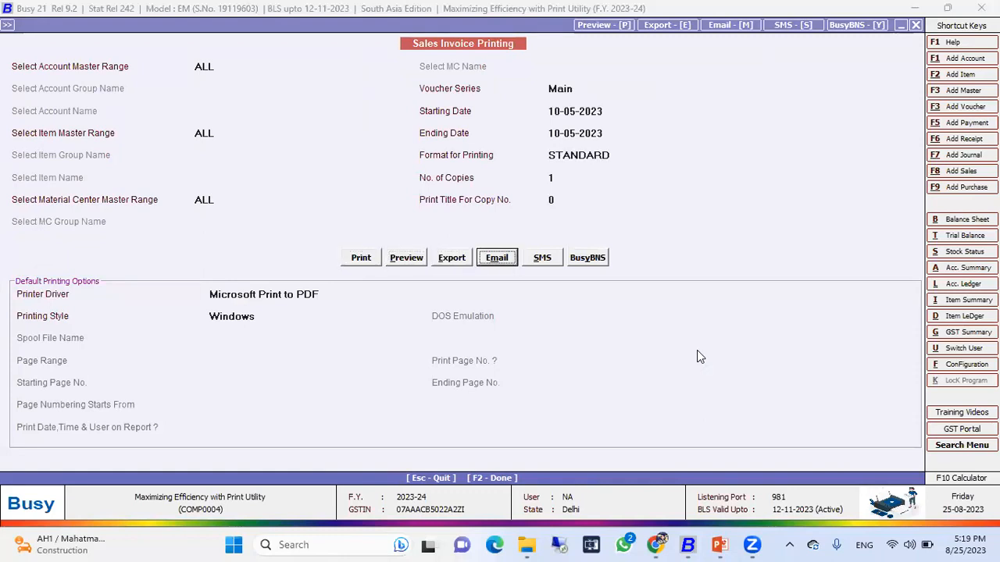
key("Right")
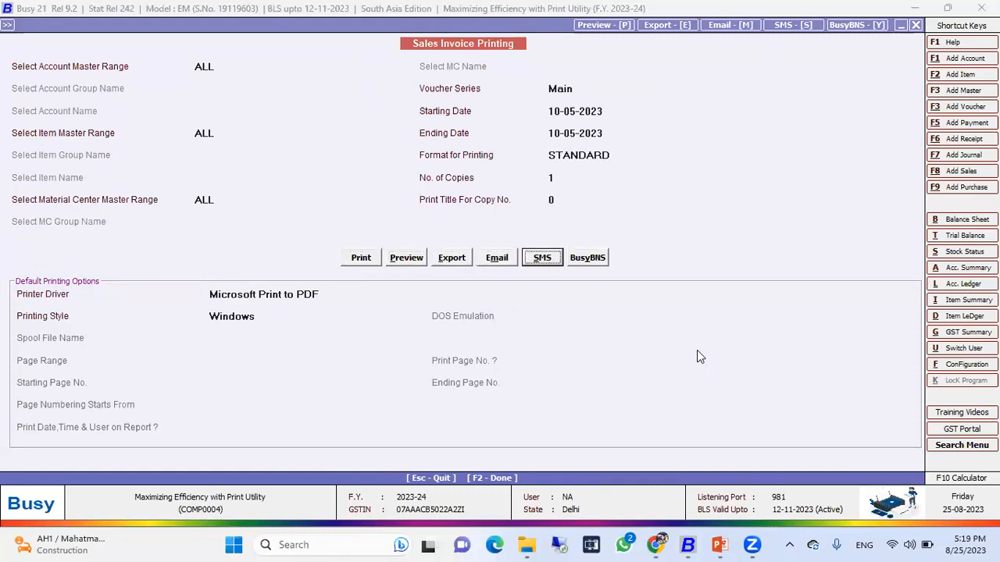
key("Right")
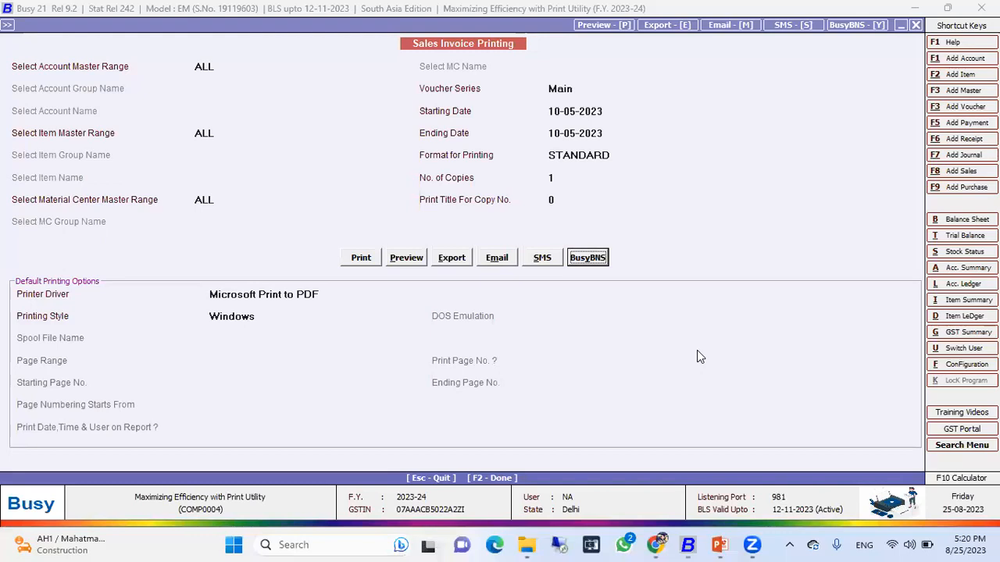
key("Escape")
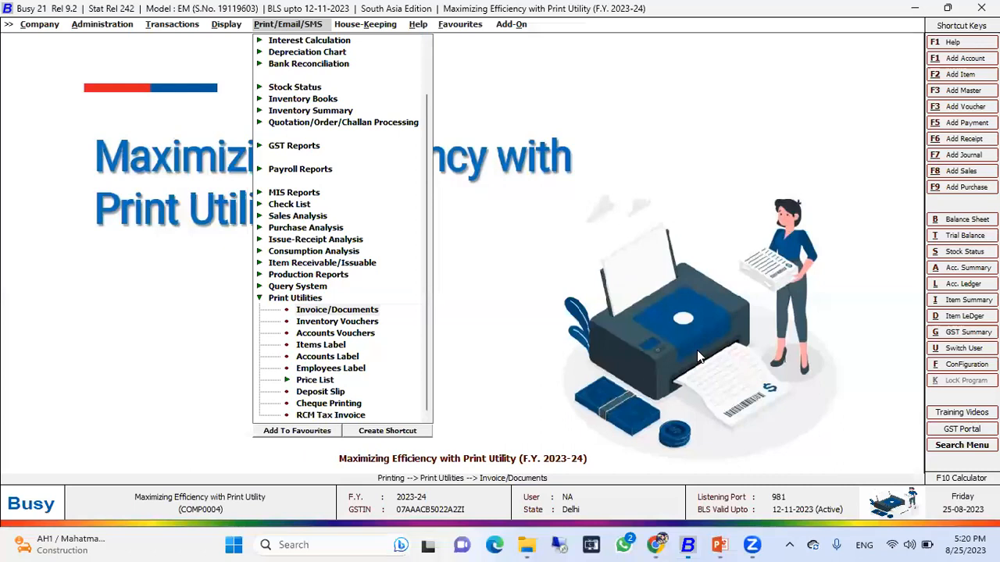
key("Return")
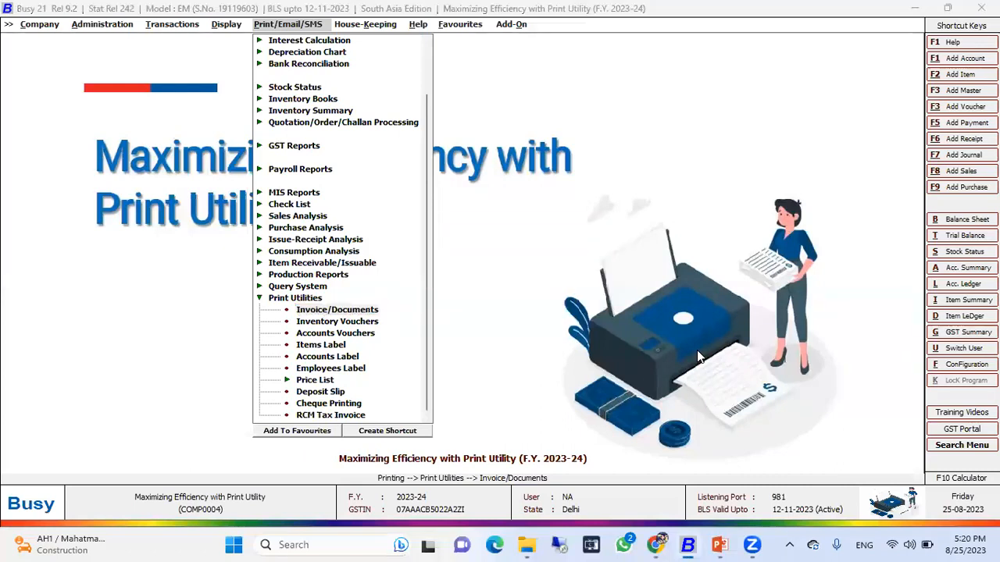
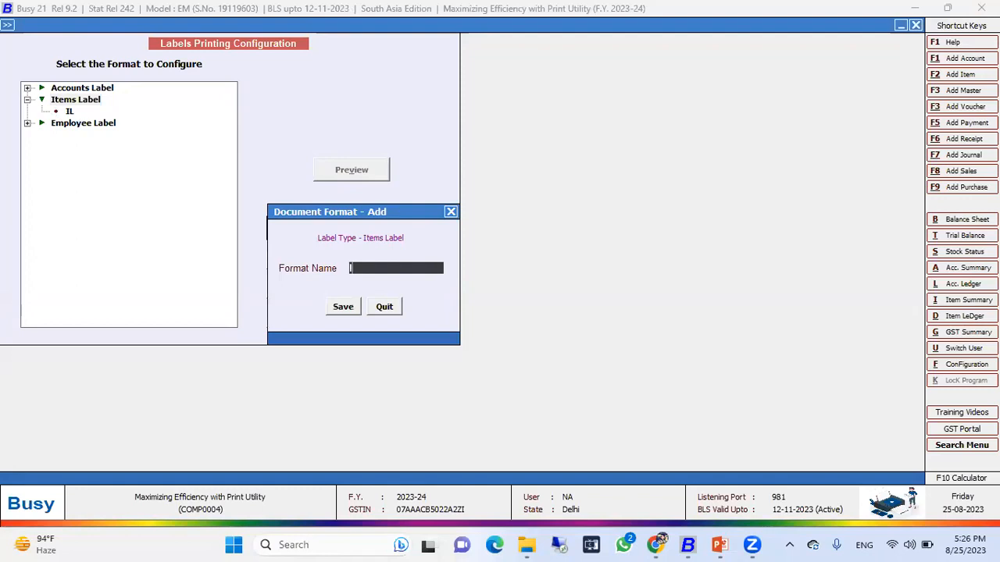
Add a new Items Label format named IL01.
type("01")
key("Return")
key("Return")
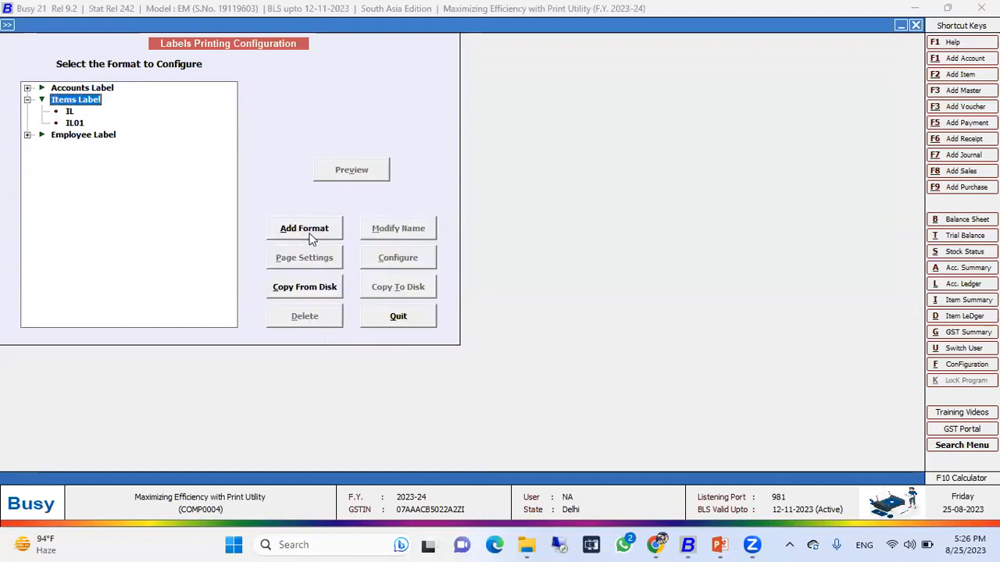
Load the default layout into the IL01 items label format, save it, and preview the label.
key("Down")
key("Down")
key("Up")
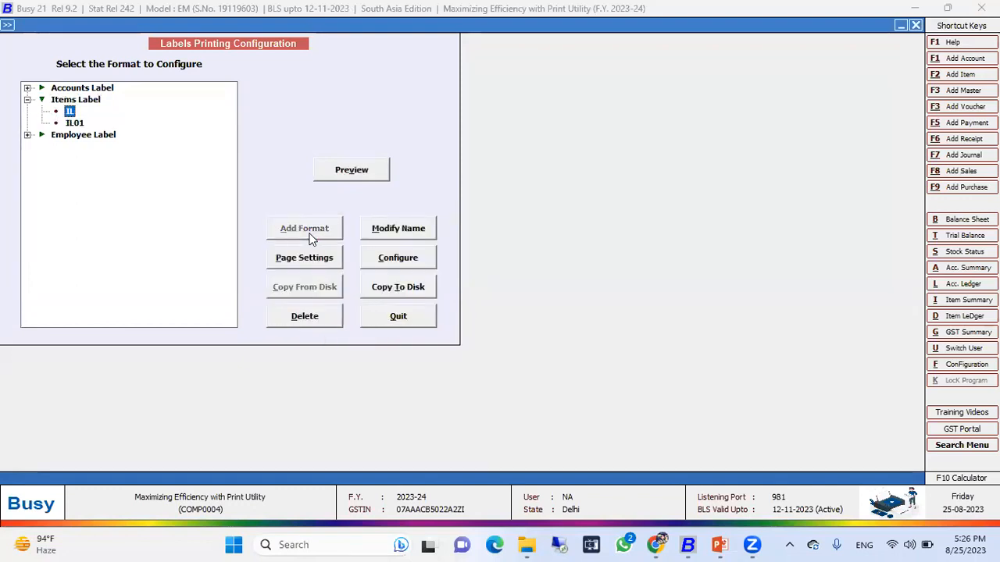
key("Down")
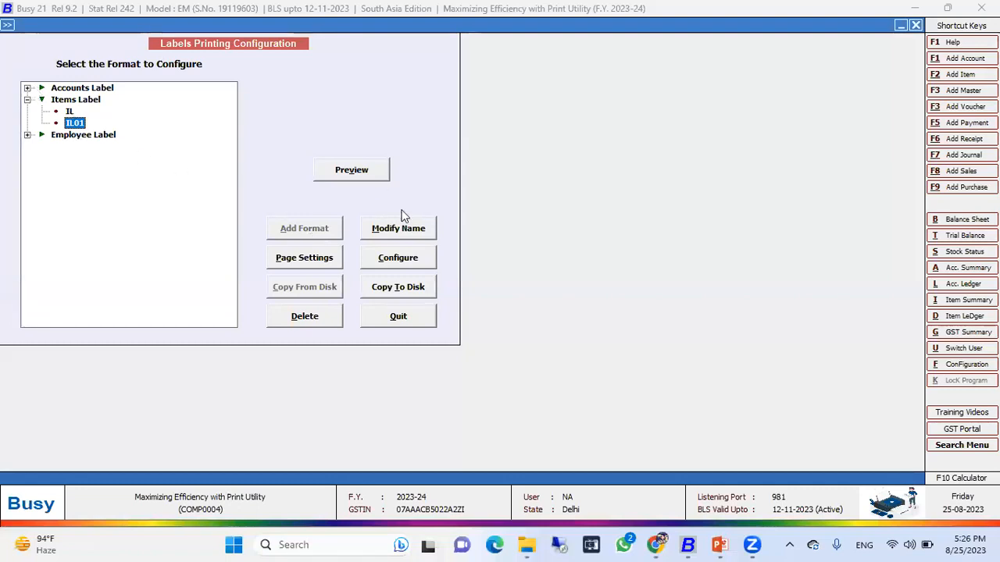
left_click(395, 255)
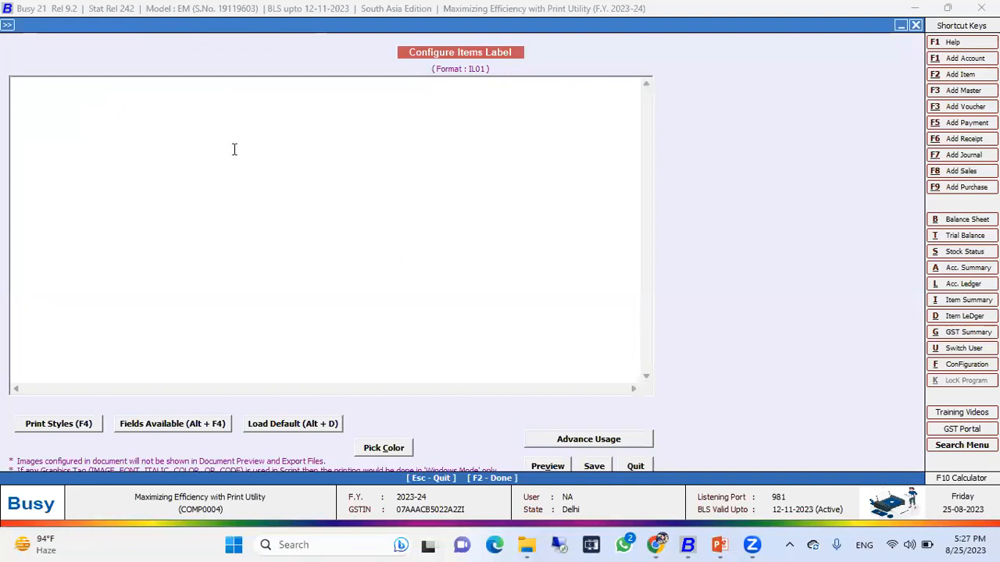
left_click(292, 423)
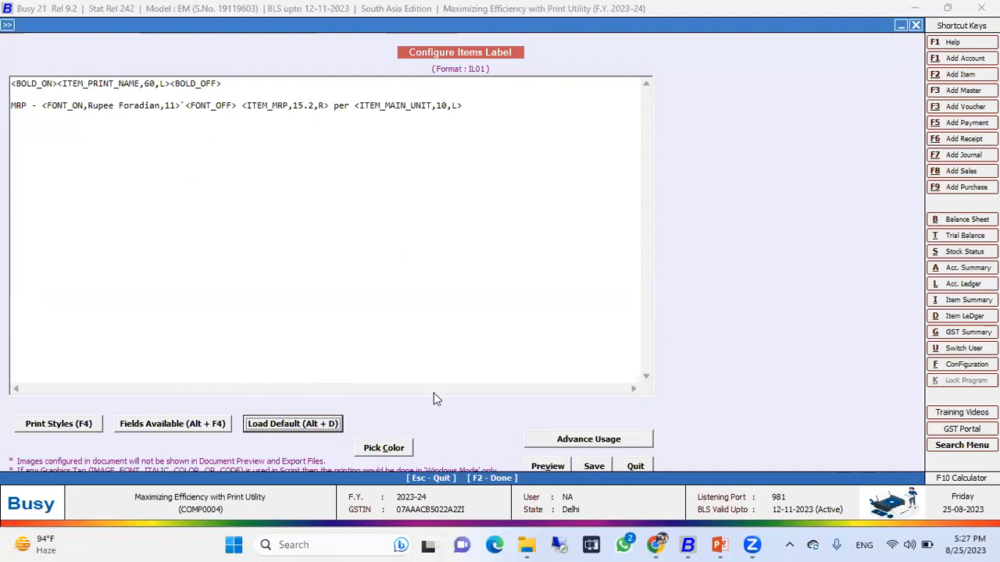
left_click(594, 466)
left_click(367, 168)
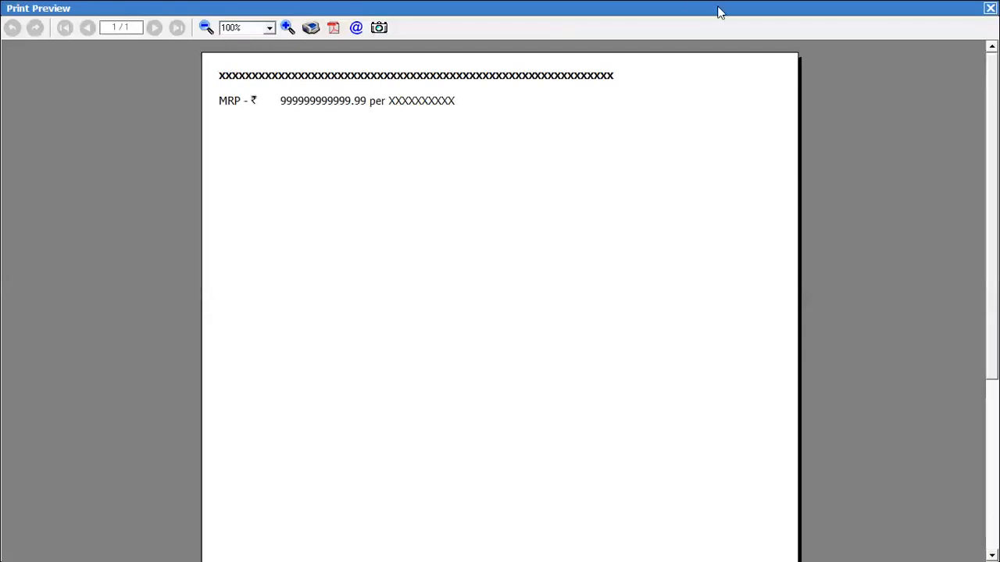
left_click(989, 8)
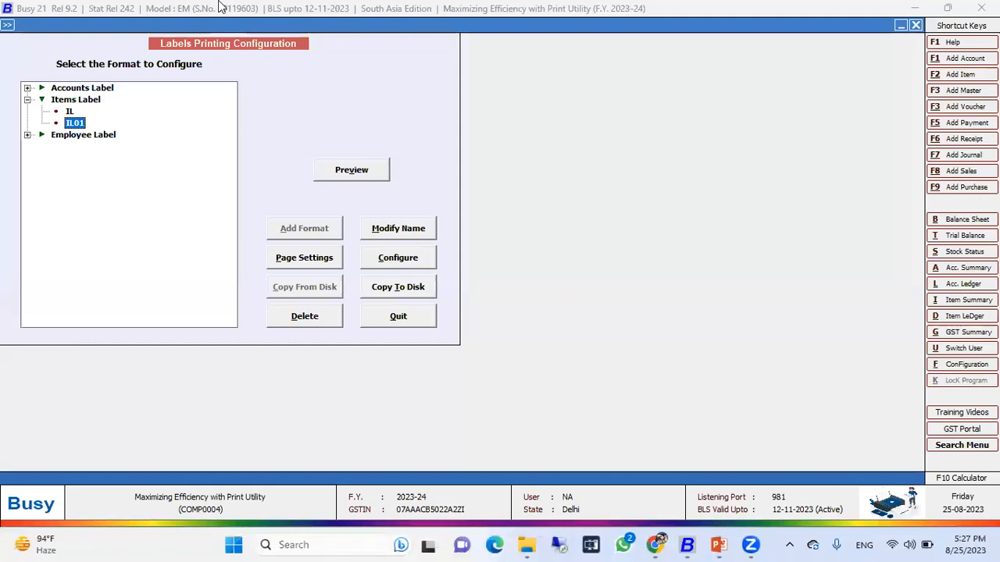
Add a new Accounts Label format named AL001.
double_click(71, 88)
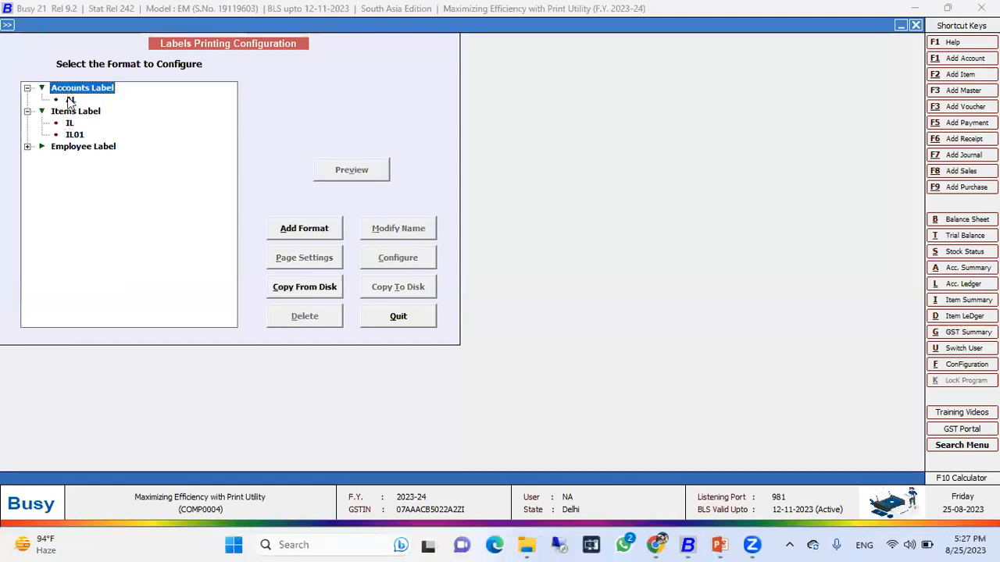
left_click(286, 230)
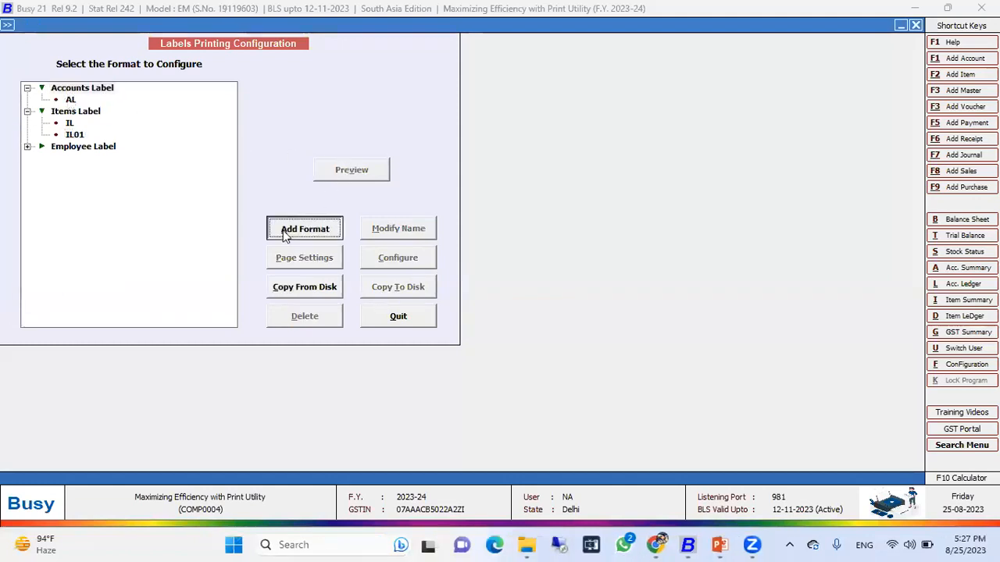
type("AC")
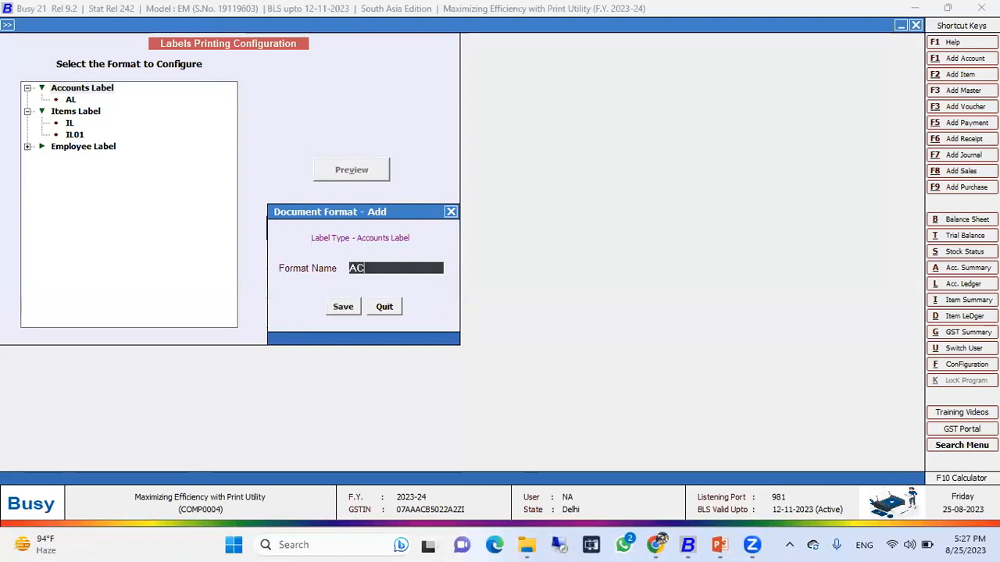
key("BackSpace")
type("L001")
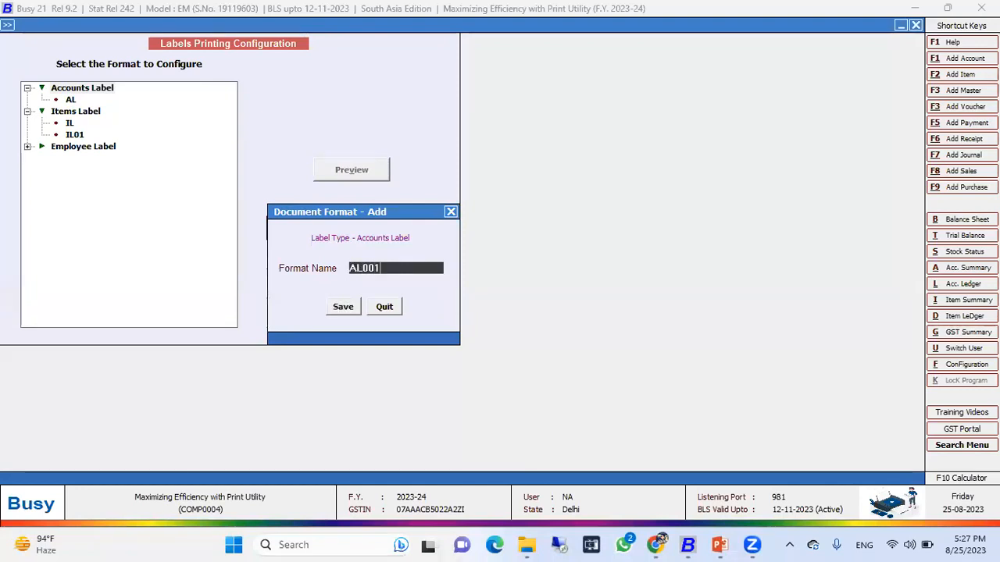
key("Return")
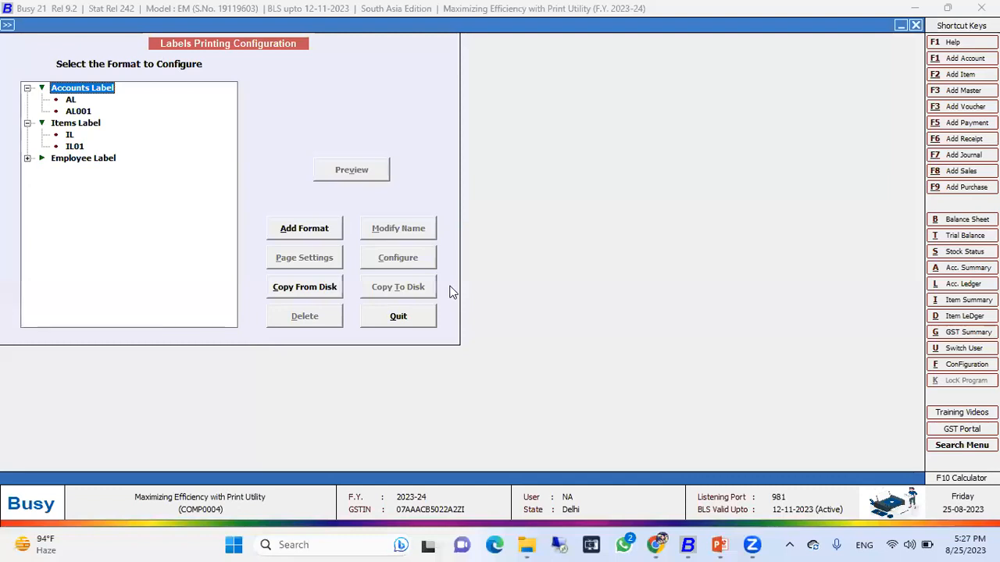
Configure AL001 by loading the default layout and adding a blank line after the address lines.
left_click(400, 259)
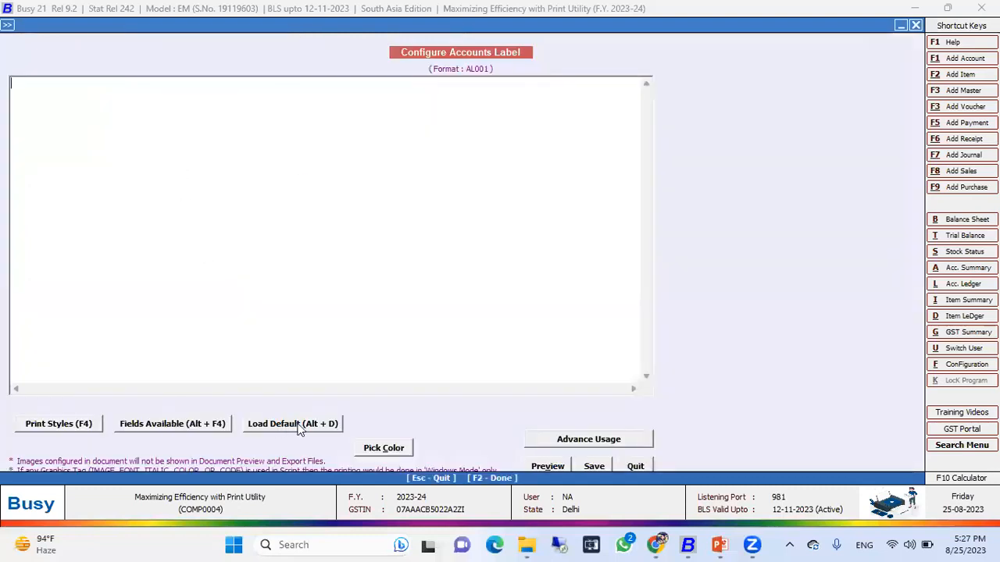
left_click(300, 428)
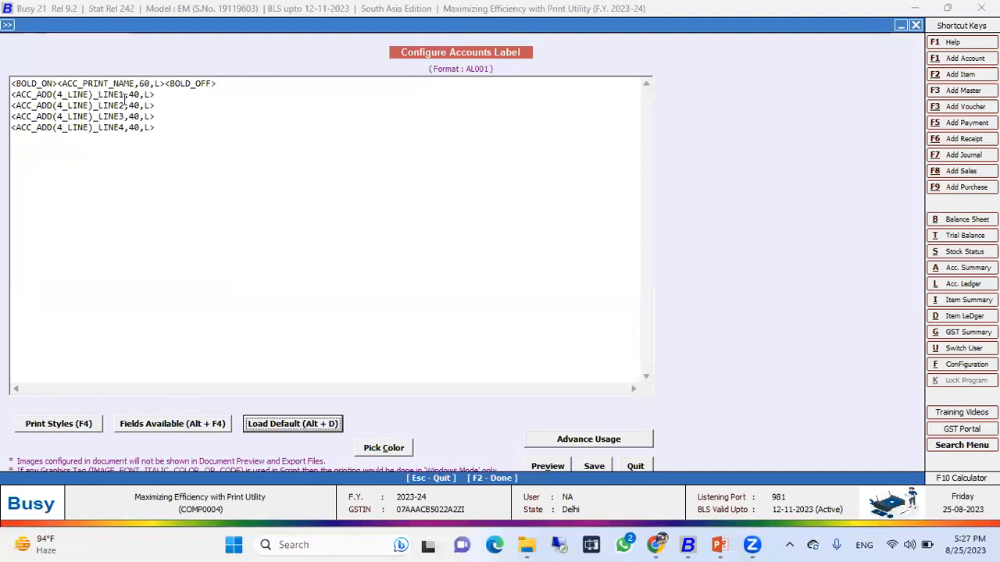
left_click(170, 102)
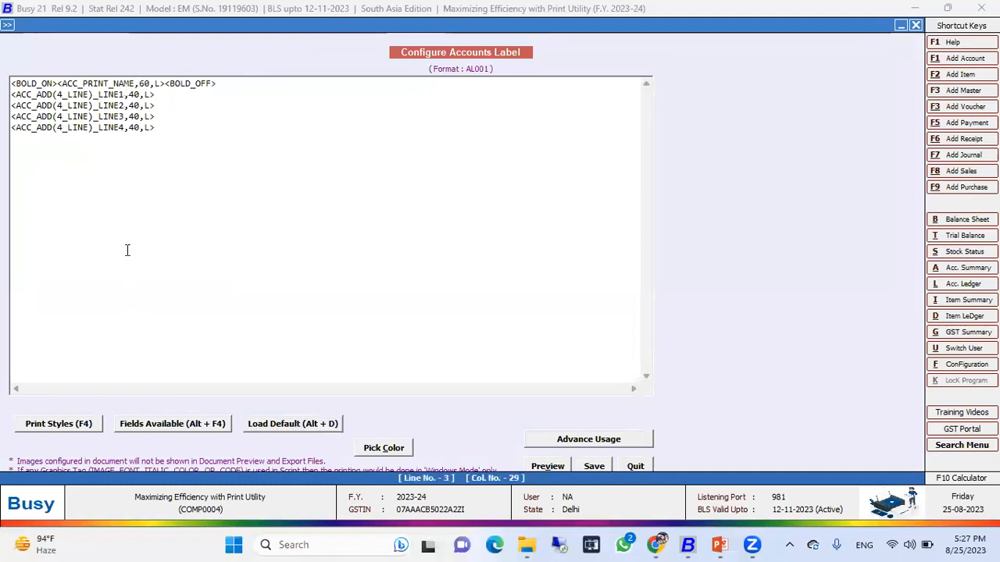
key("Down")
key("Down")
key("Return")
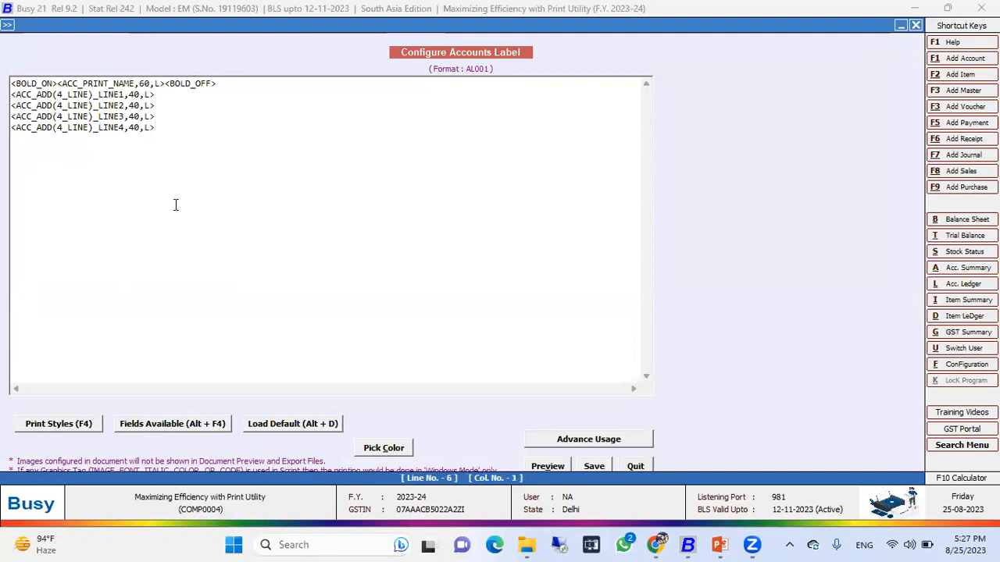
Browse the available account fields for the accounts label layout, then close the fields list.
left_click(203, 420)
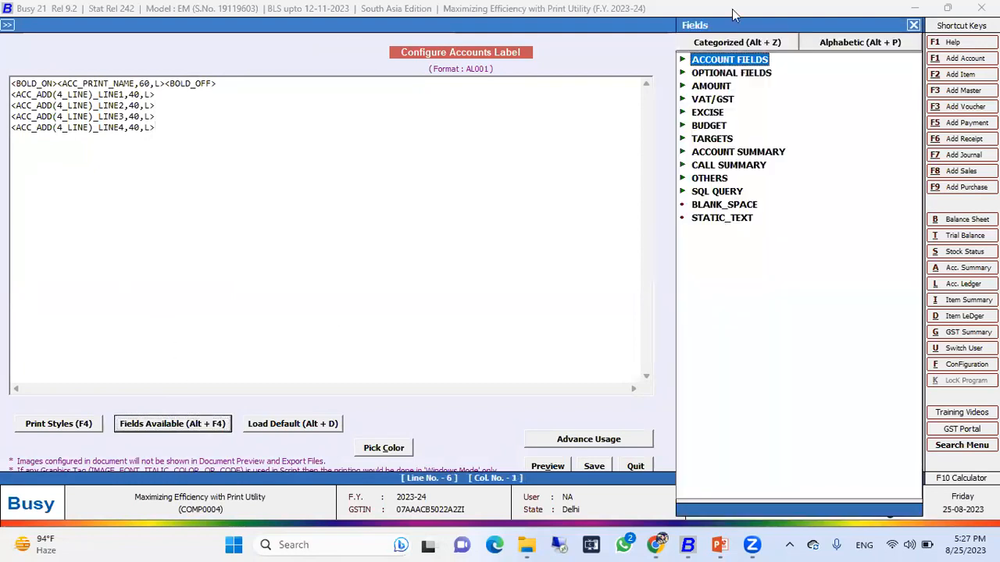
double_click(734, 64)
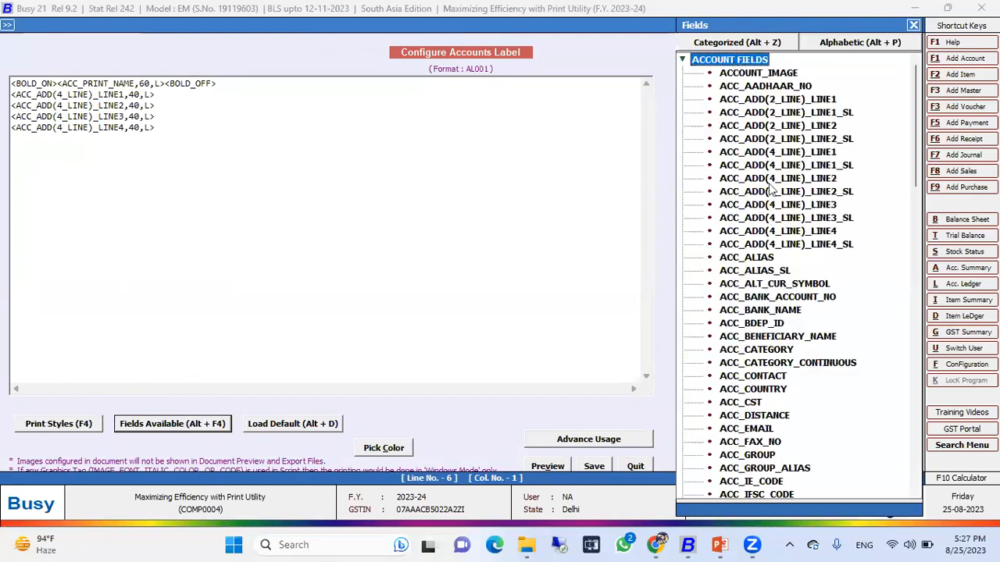
left_click(913, 25)
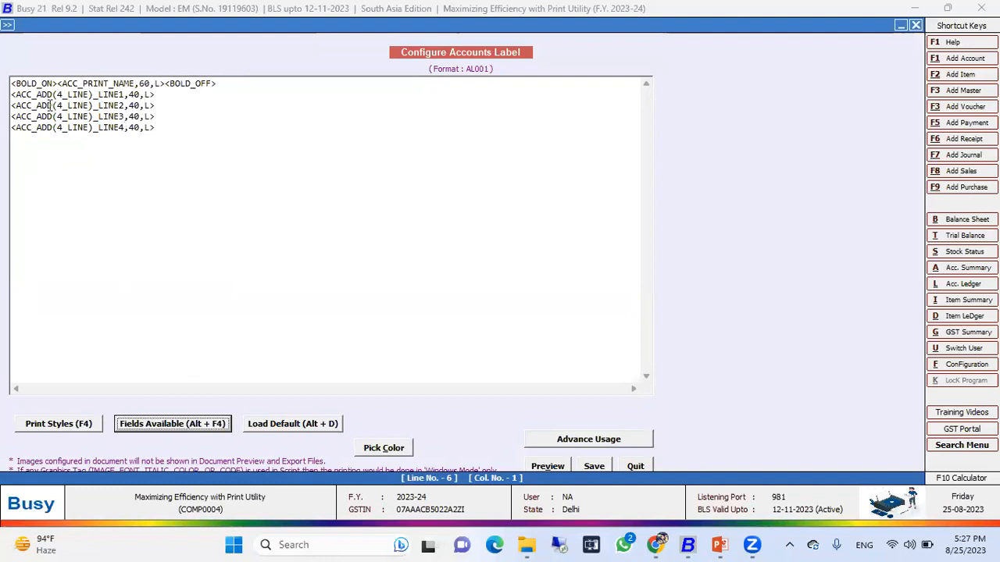
left_click(92, 82)
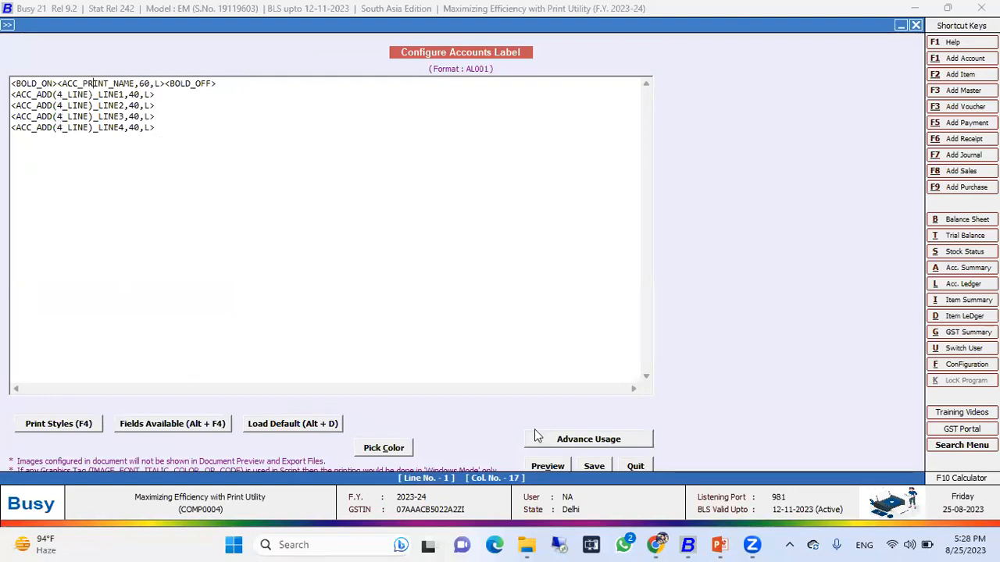
Save the AL001 layout and preview the accounts label.
left_click(592, 464)
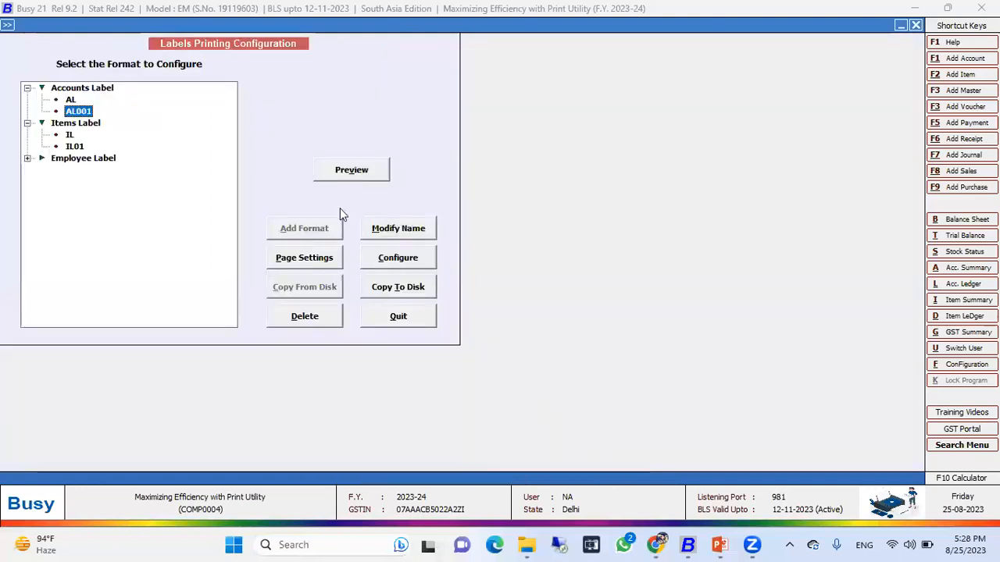
left_click(340, 172)
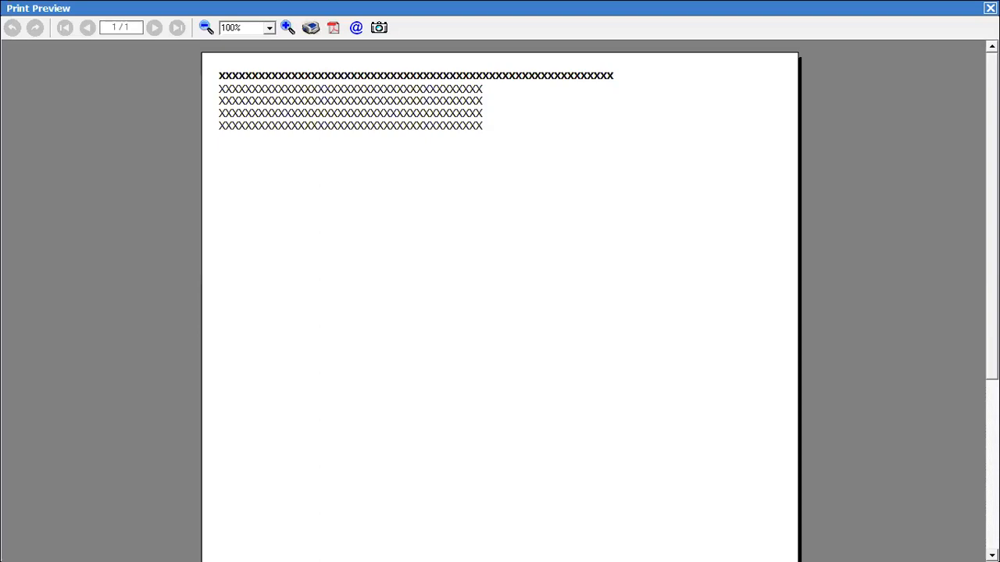
key("Escape")
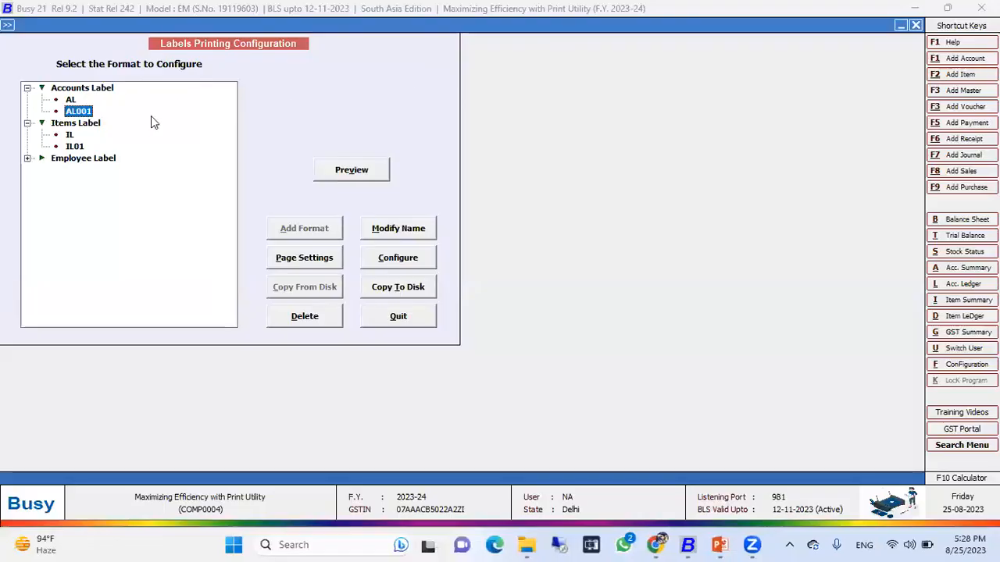
Open the EL employee label layout, browse its available fields, and quit the configuration.
double_click(88, 159)
left_click(68, 170)
left_click(397, 266)
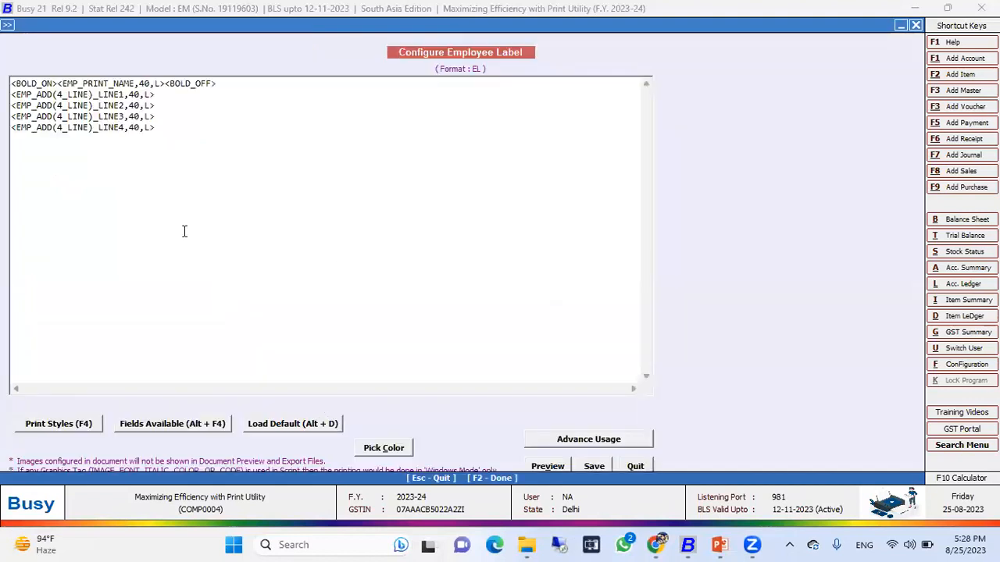
left_click(160, 141)
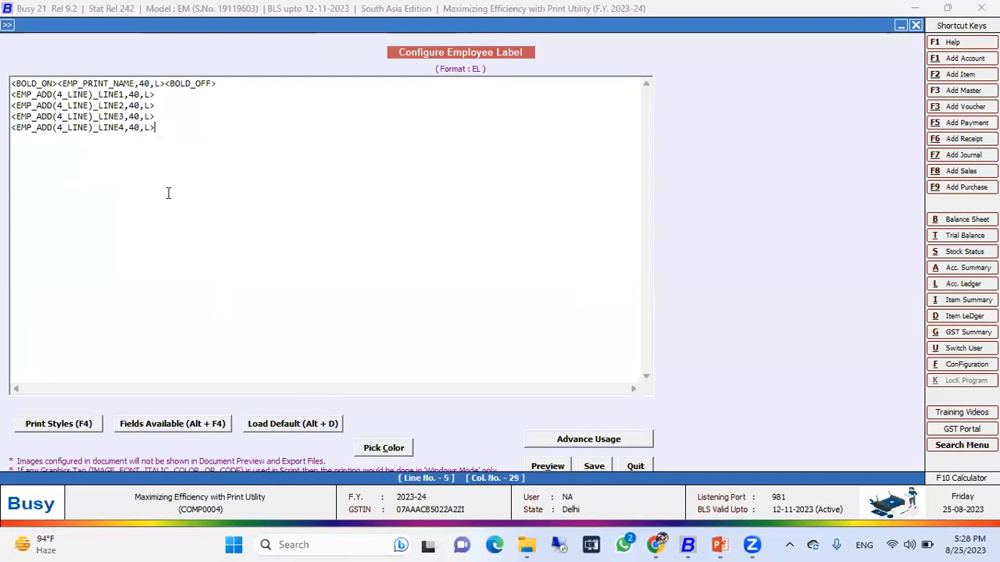
left_click(170, 426)
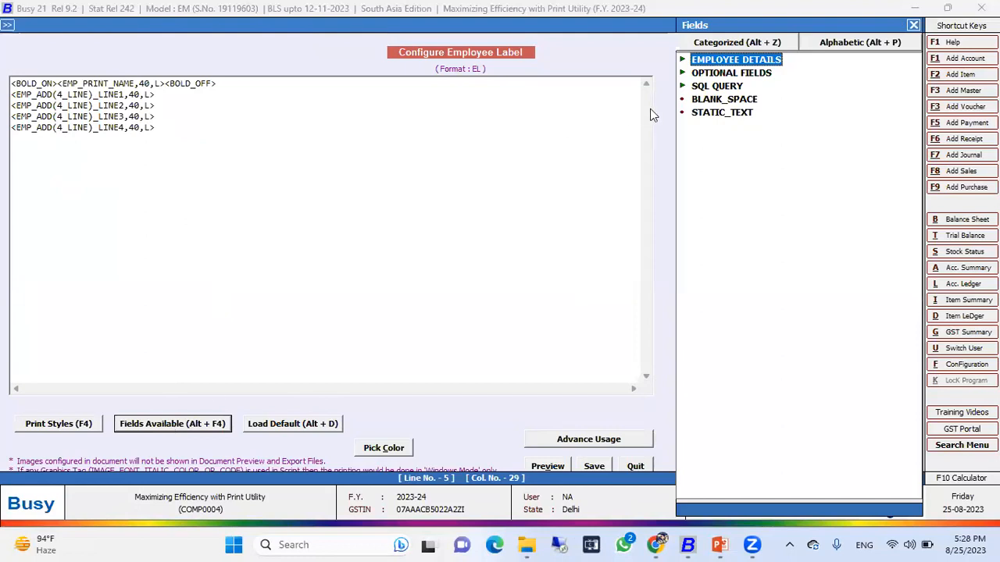
left_click(913, 25)
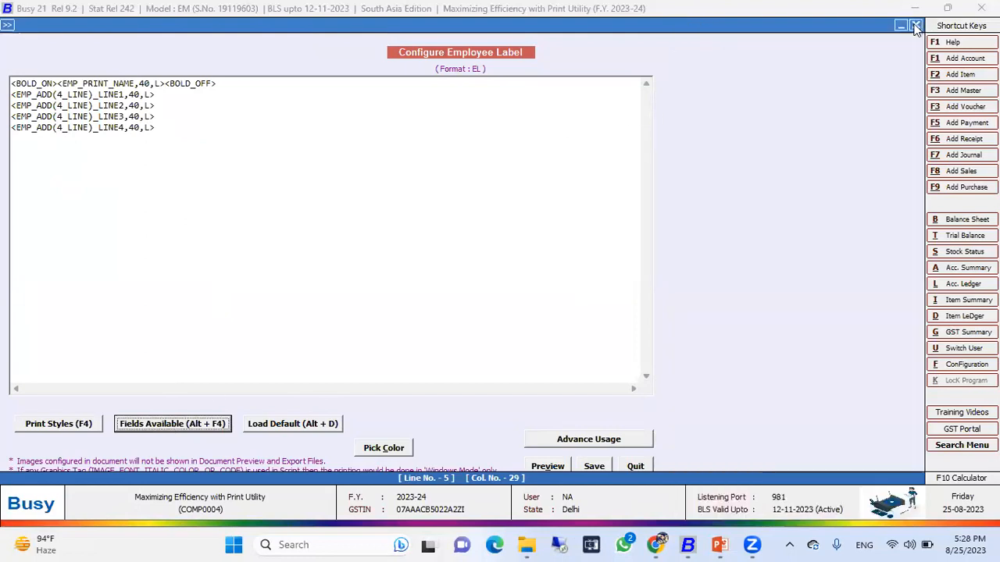
left_click(633, 467)
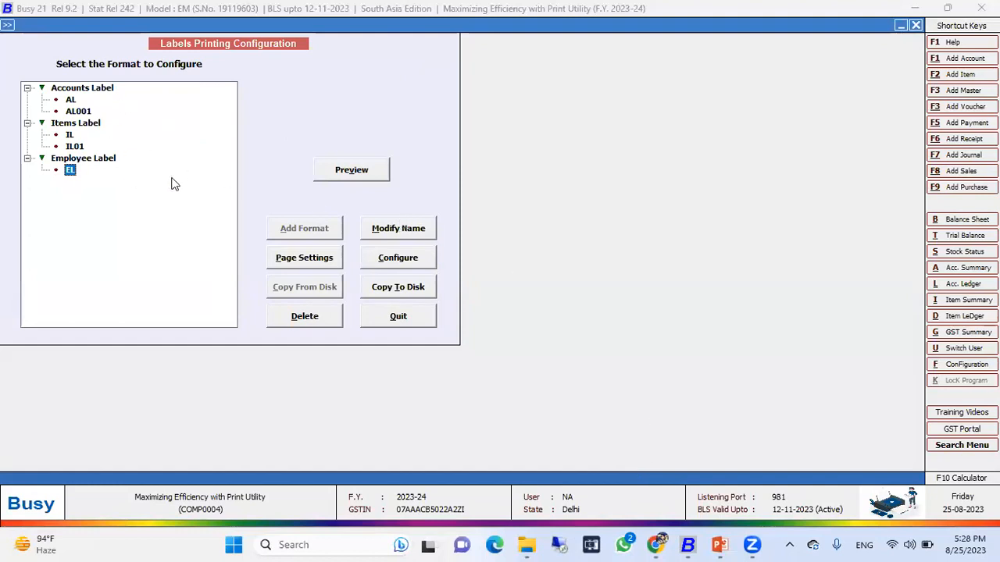
Review the EL format's name and page settings, including printing style and nature of format options, then quit.
left_click(405, 237)
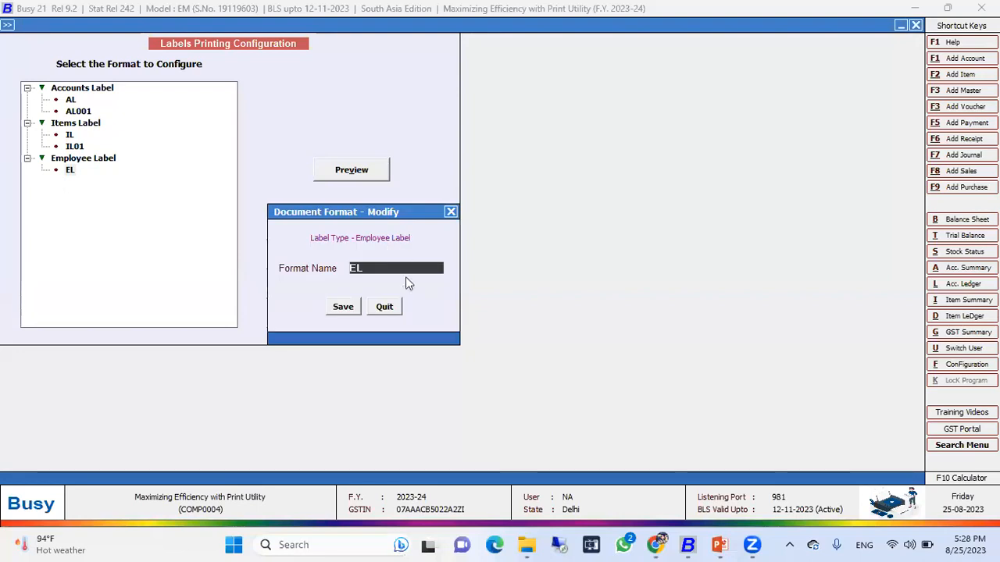
left_click(385, 307)
left_click(301, 257)
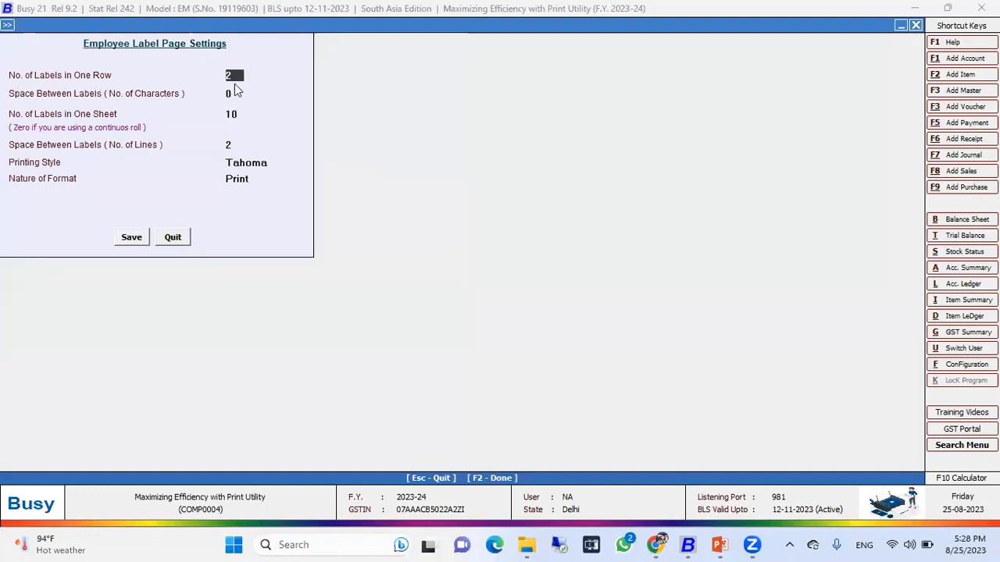
left_click(232, 92)
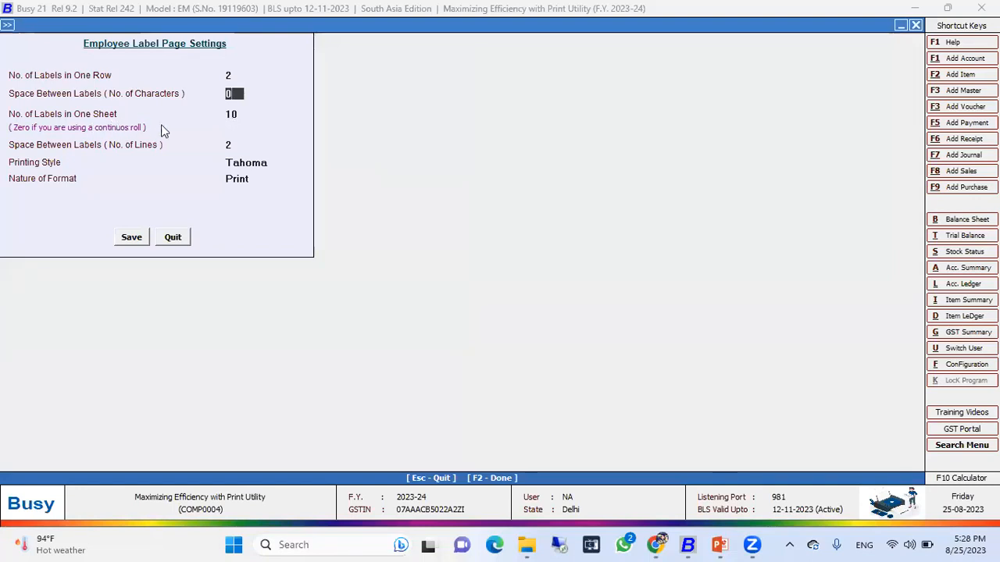
left_click(246, 146)
left_click(261, 162)
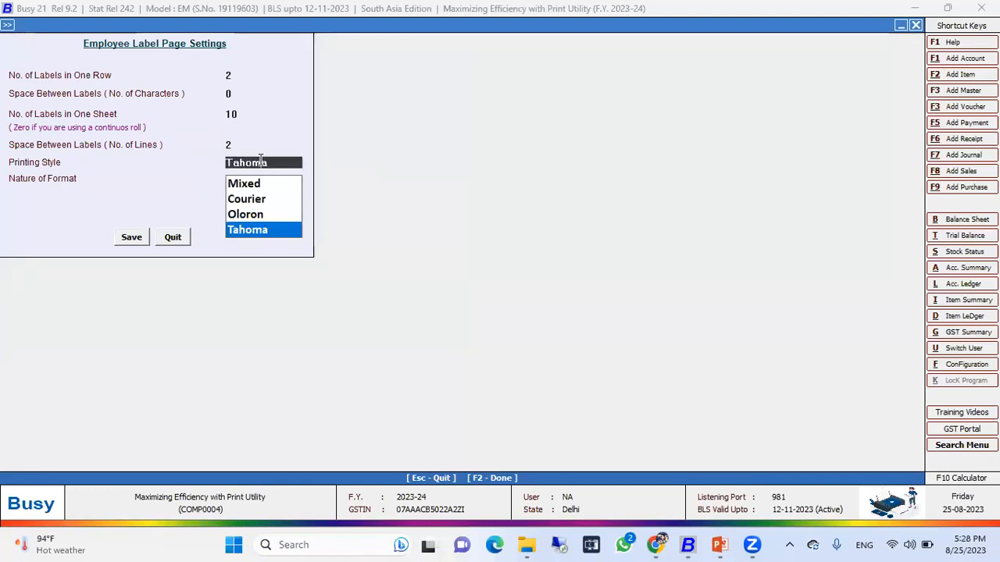
left_click(251, 233)
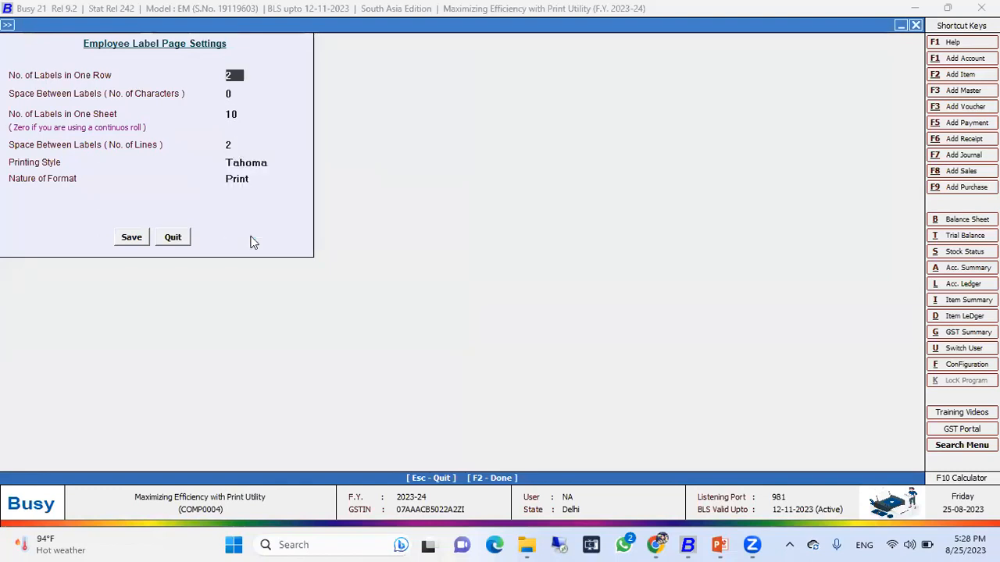
left_click(248, 178)
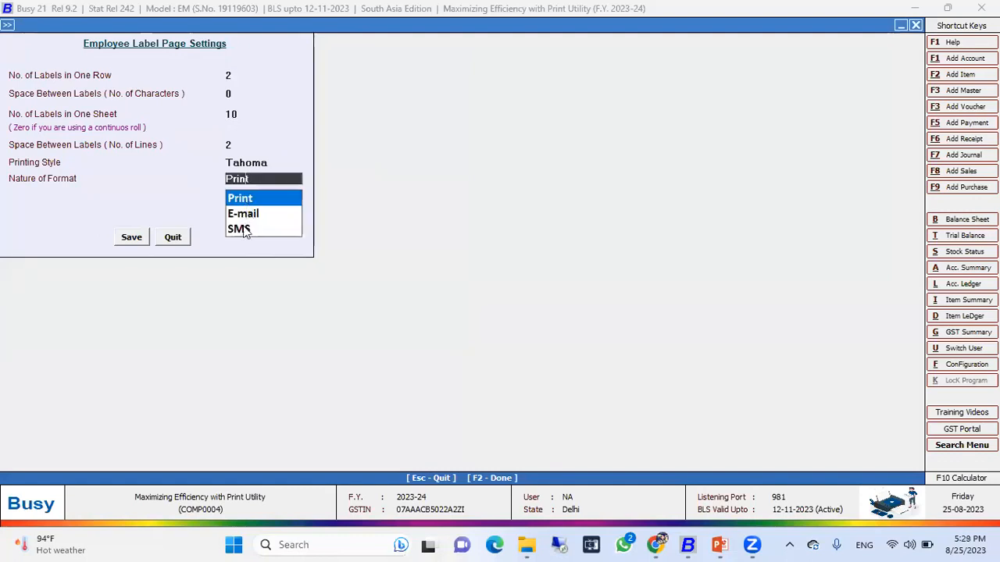
left_click(170, 237)
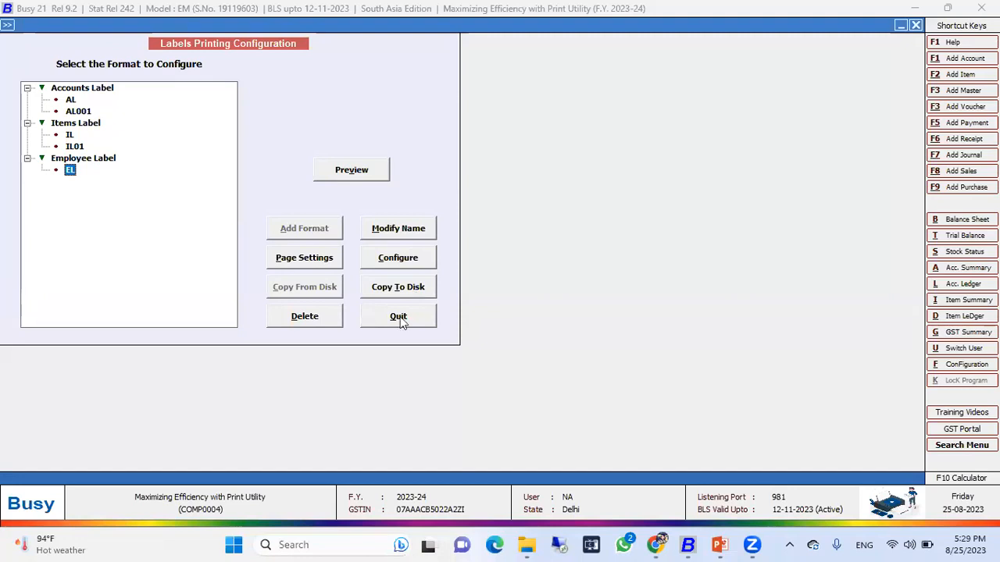
Quit the label configuration and start printing items labels for all items.
left_click(401, 323)
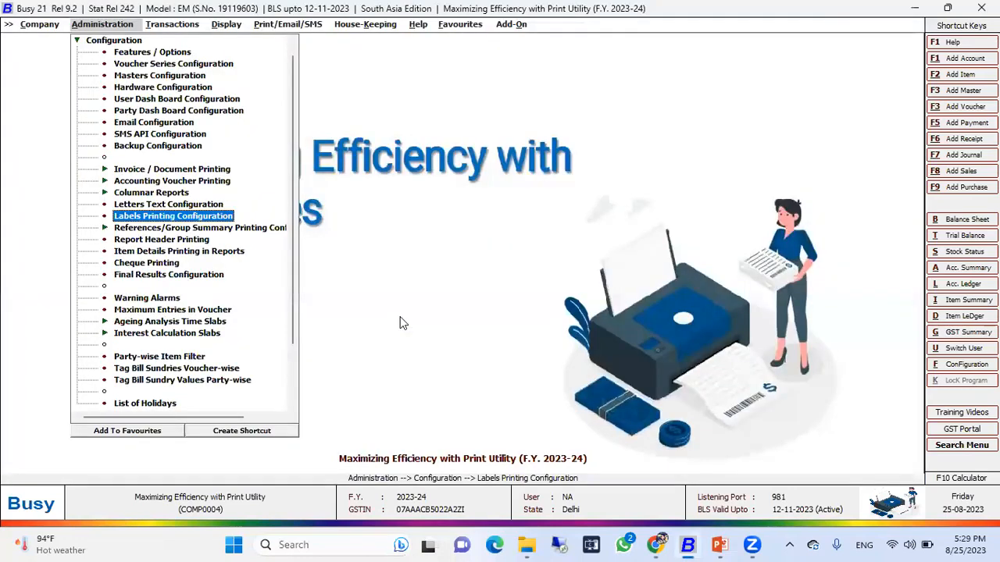
key("Right")
key("Right")
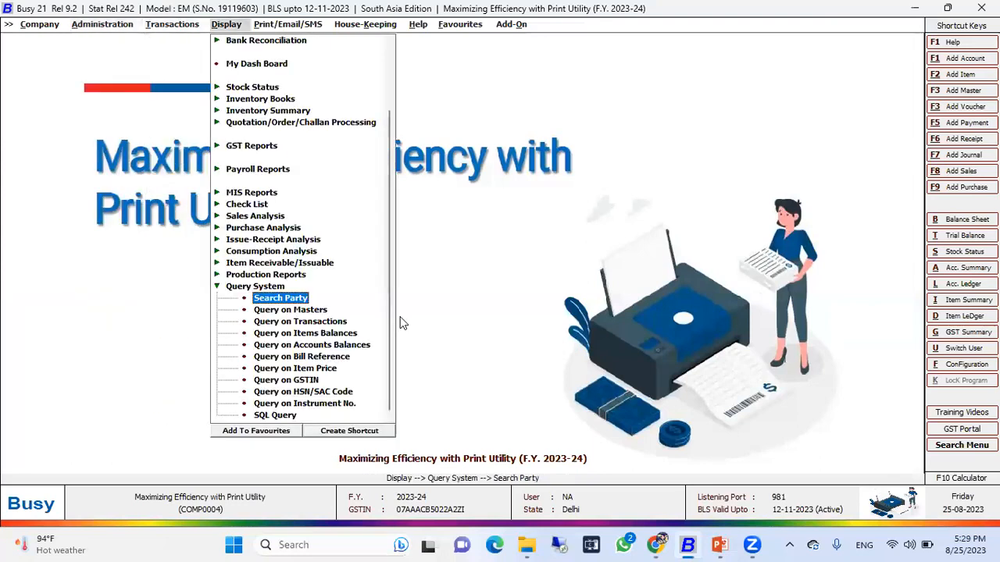
key("Right")
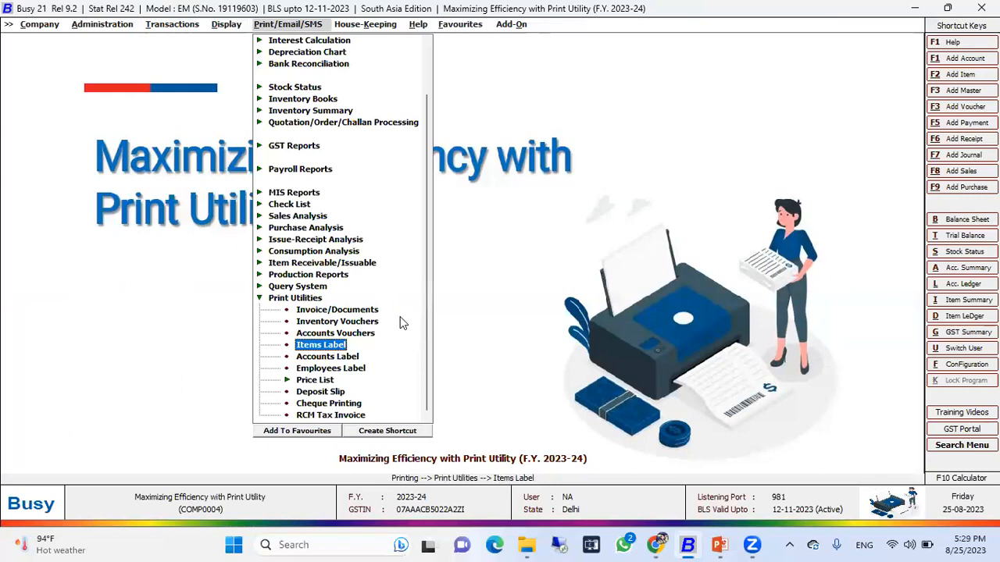
key("Return")
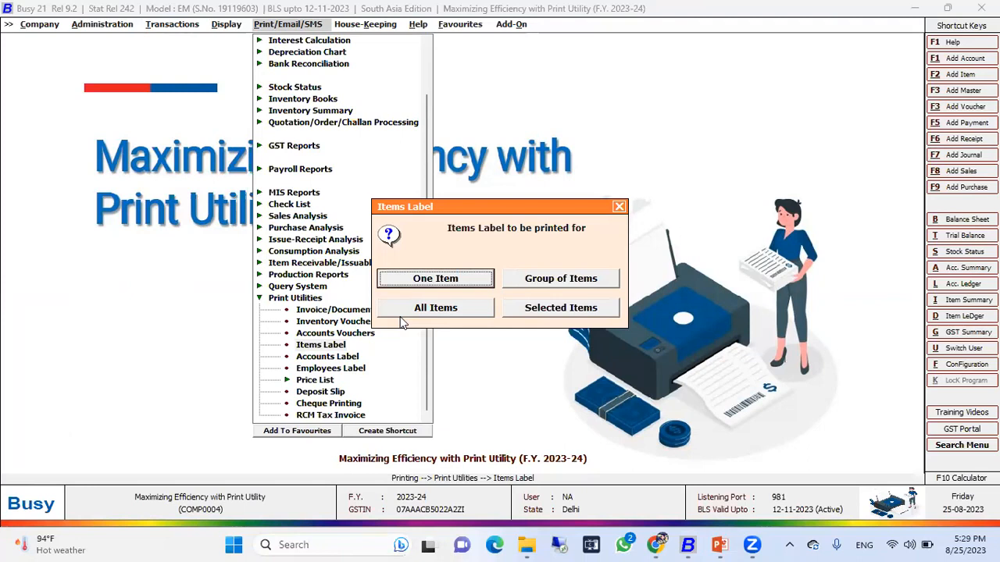
key("Tab")
key("Tab")
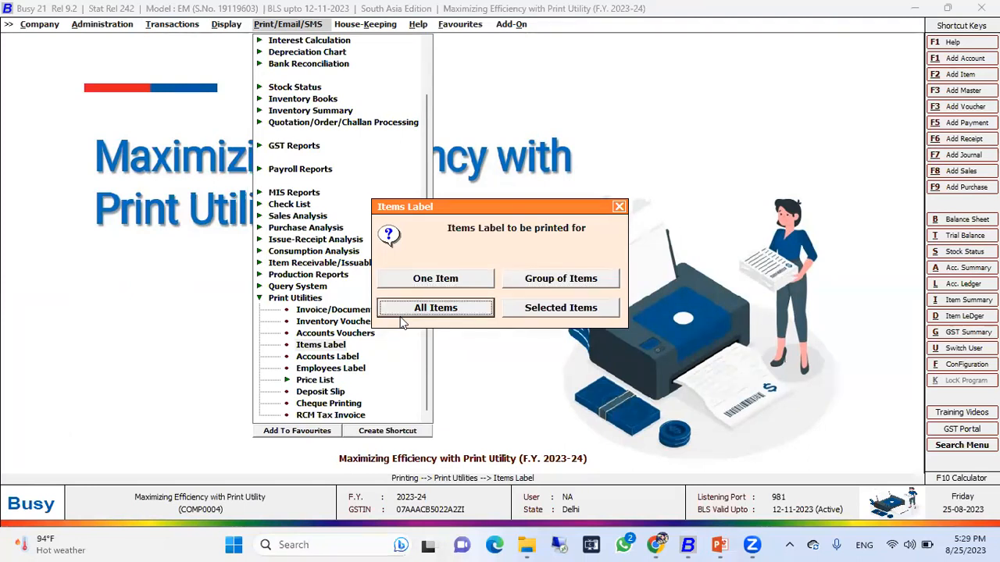
key("Return")
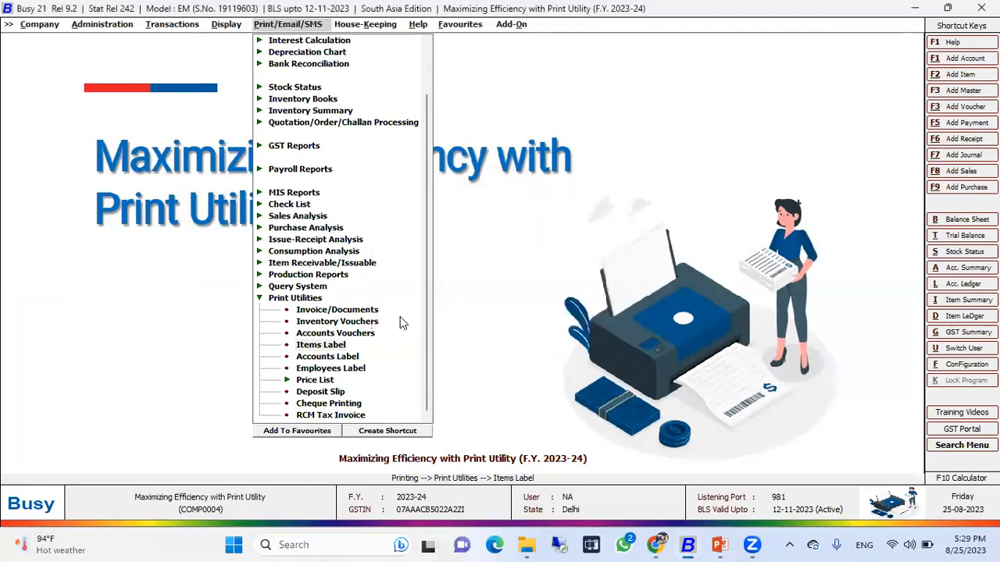
Preview the items labels using the IL01 format and scroll through the preview.
key("Return")
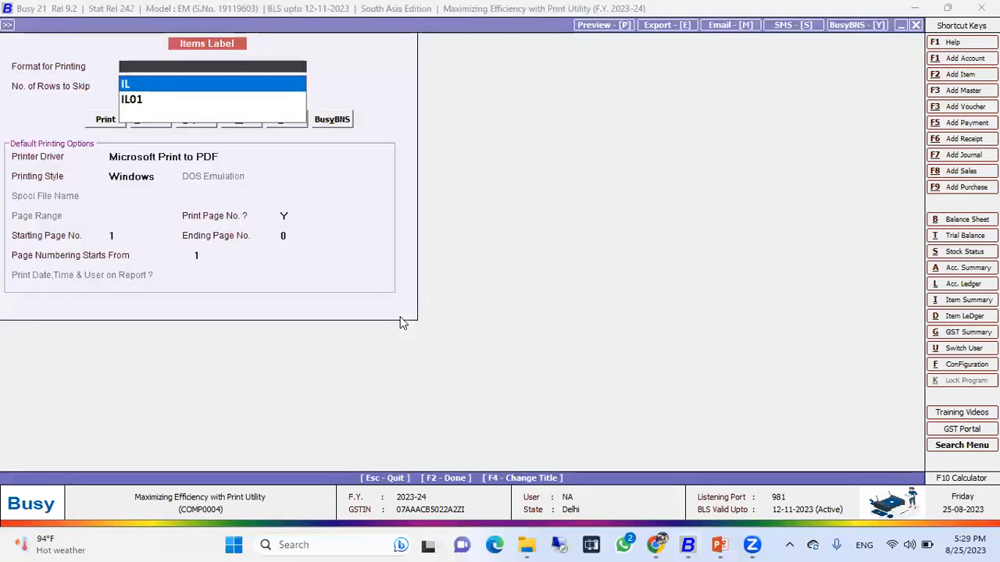
key("Down")
key("Up")
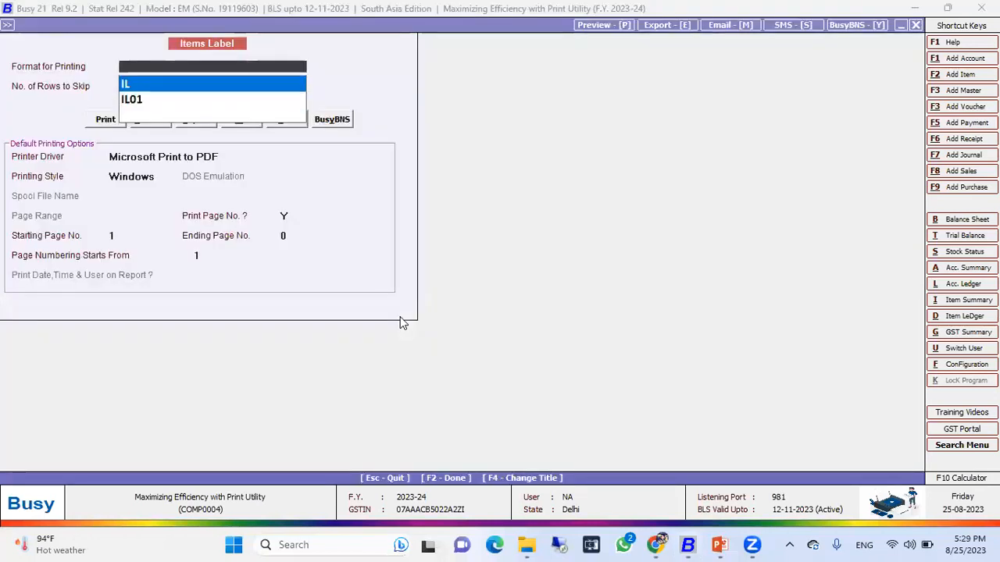
key("Down")
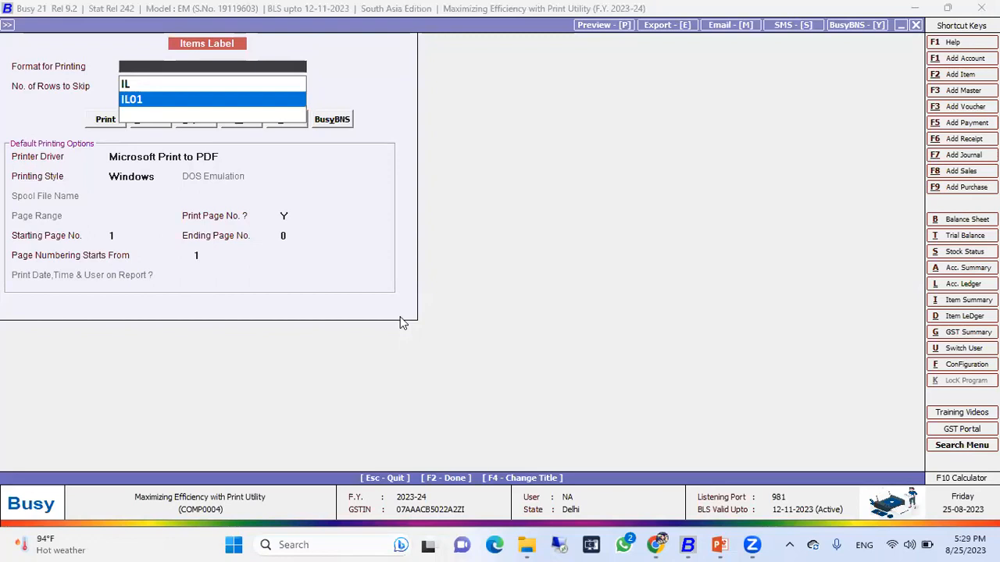
key("Return")
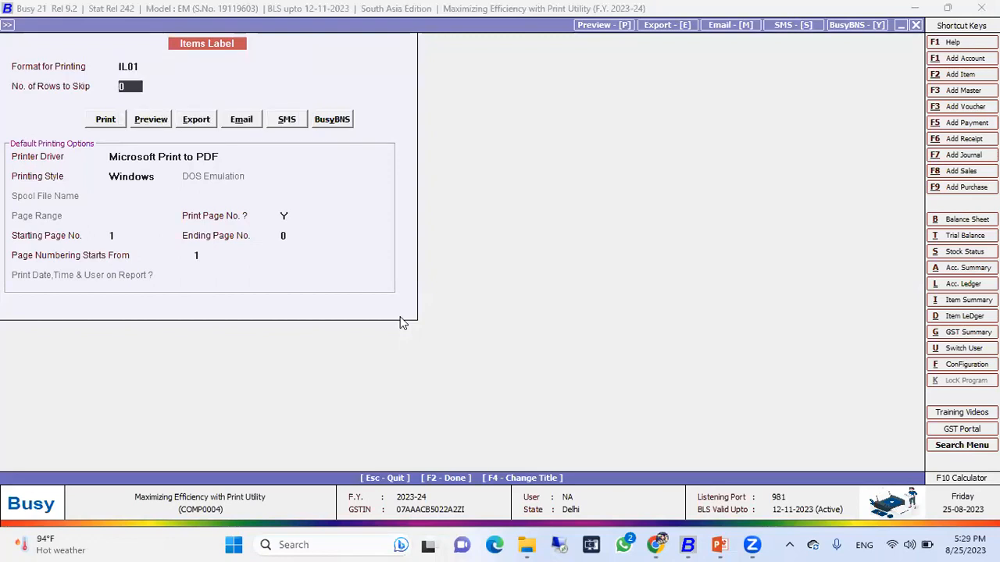
key("Return")
key("Right")
key("Return")
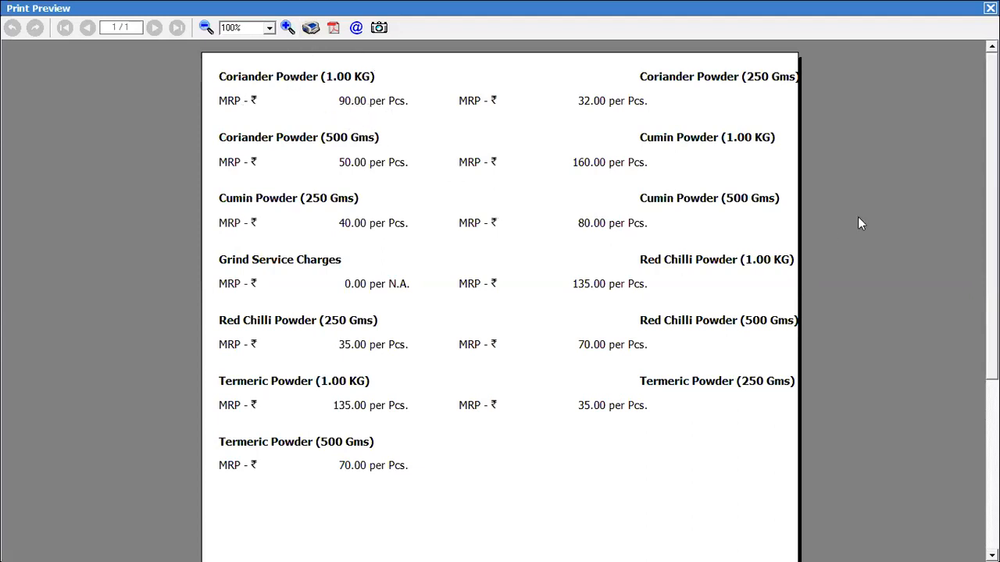
scroll(500, 296, "down", 5)
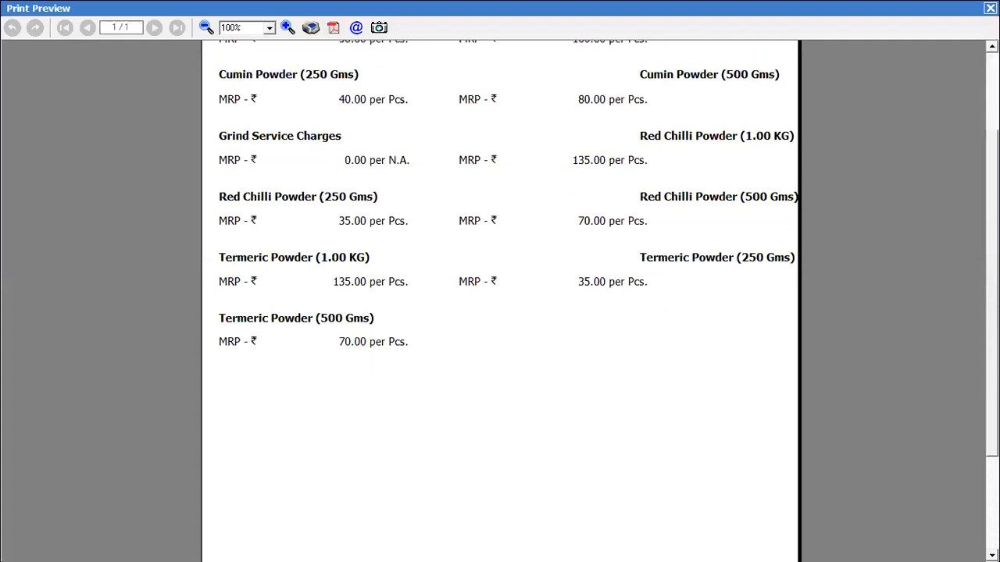
scroll(500, 297, "up", 5)
scroll(500, 296, "down", 7)
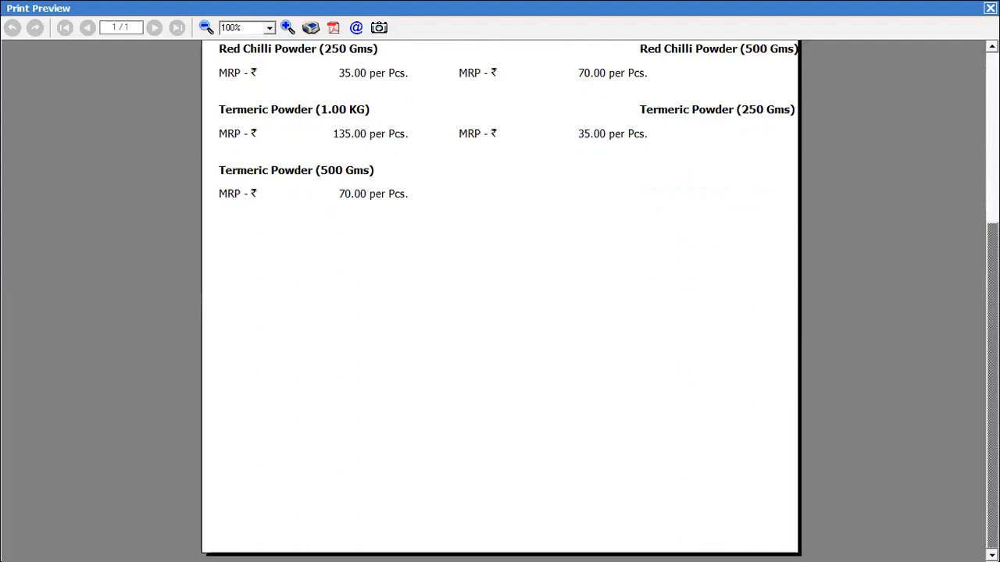
scroll(585, 58, "up", 7)
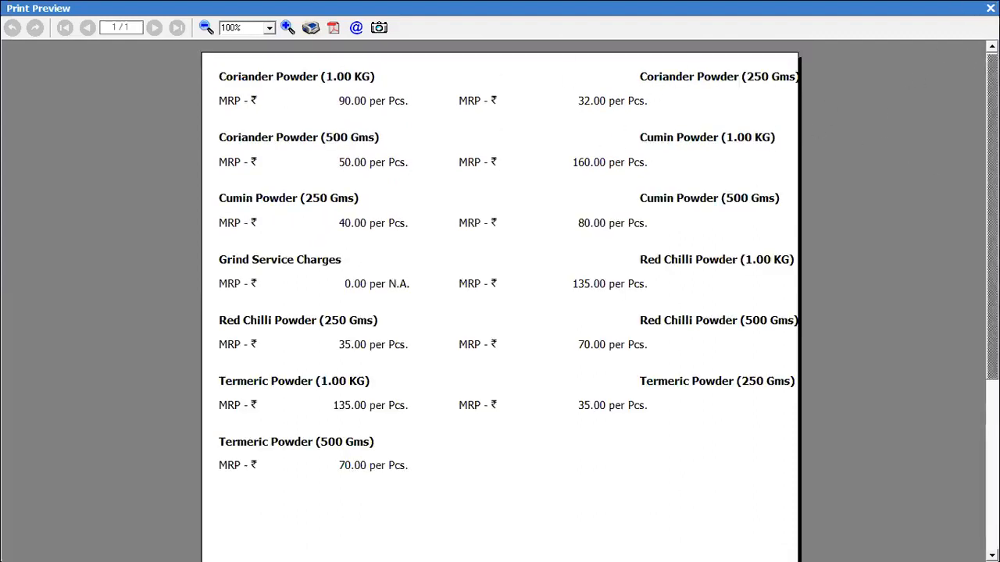
Switch the format to IL, preview the items labels again, and close the items label printing.
key("Escape")
key("Up")
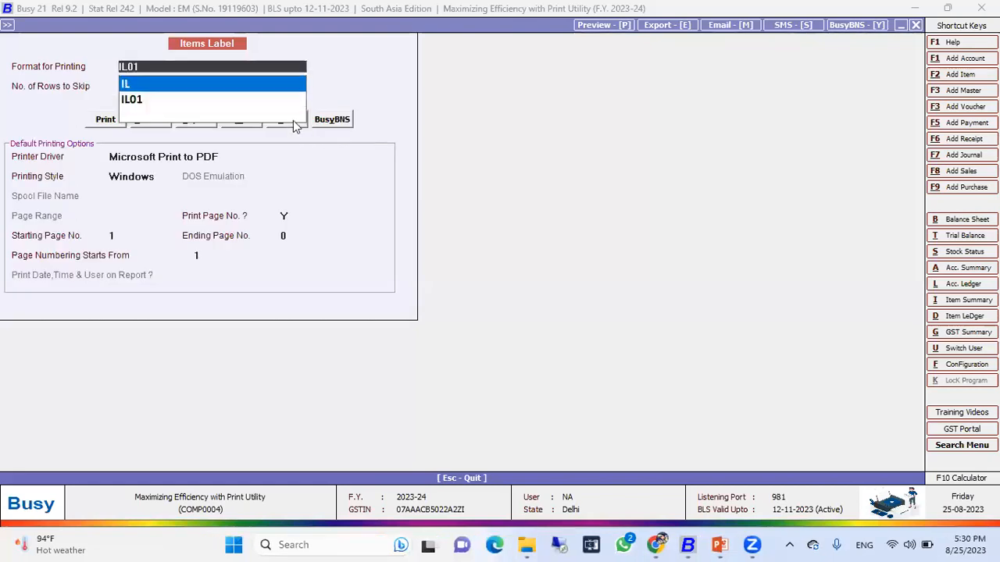
key("Return")
left_click(160, 116)
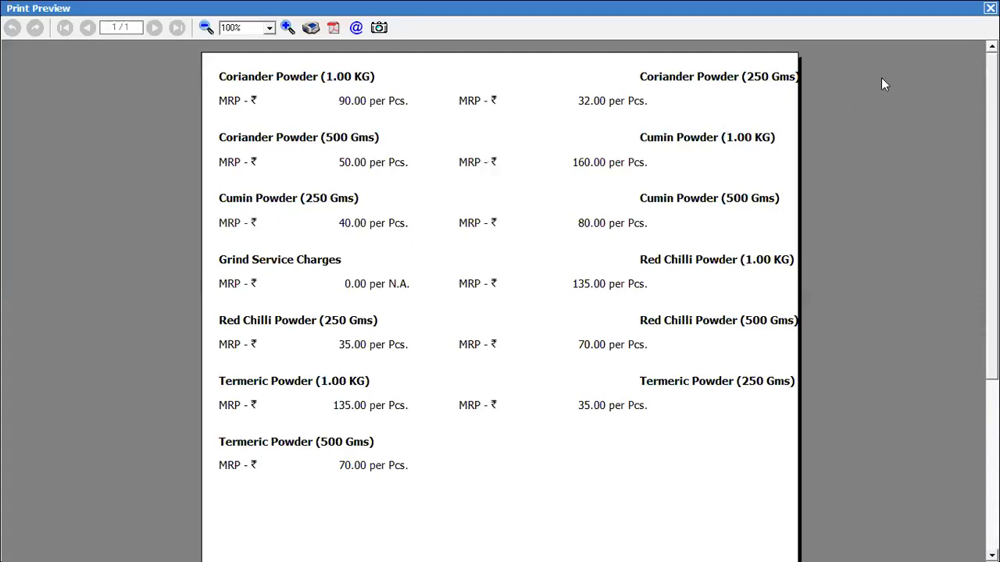
left_click(989, 8)
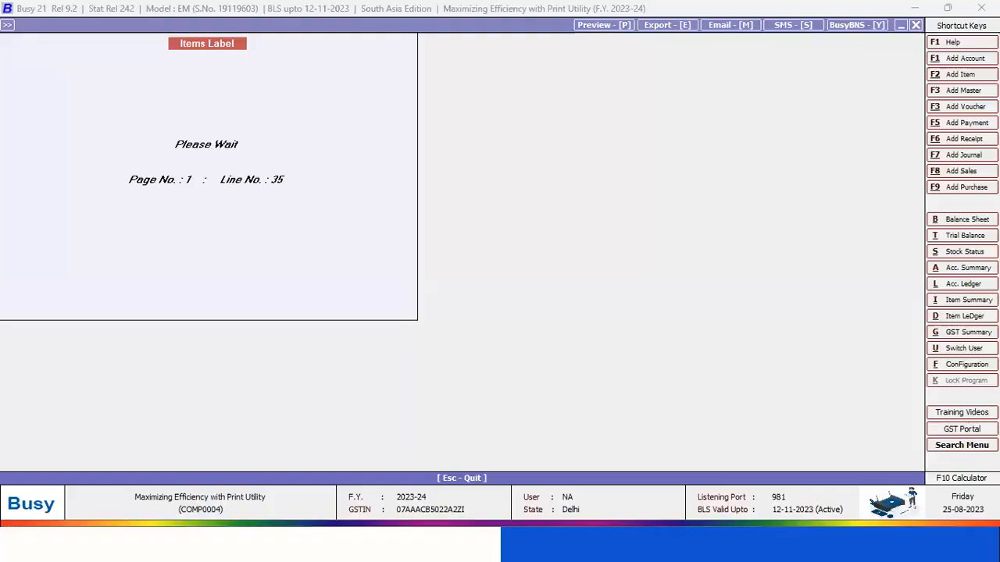
key("Escape")
key("Escape")
key("Down")
key("Up")
key("Down")
key("Return")
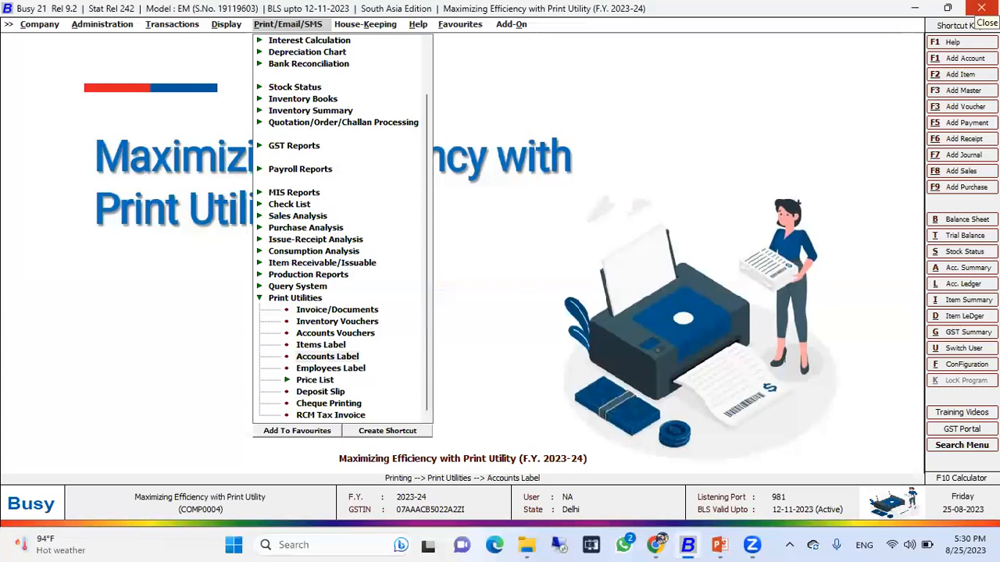
key("Tab")
key("Tab")
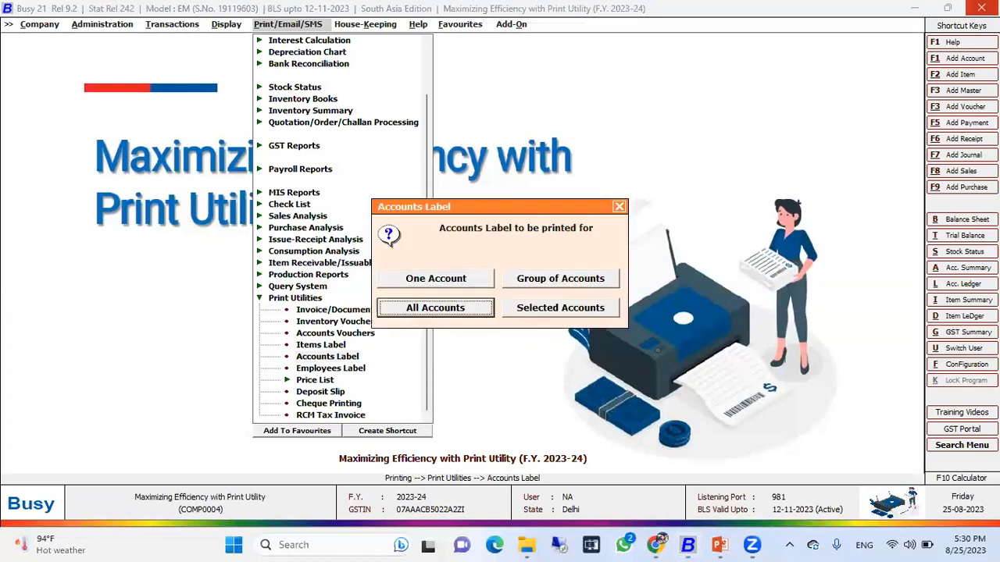
key("Escape")
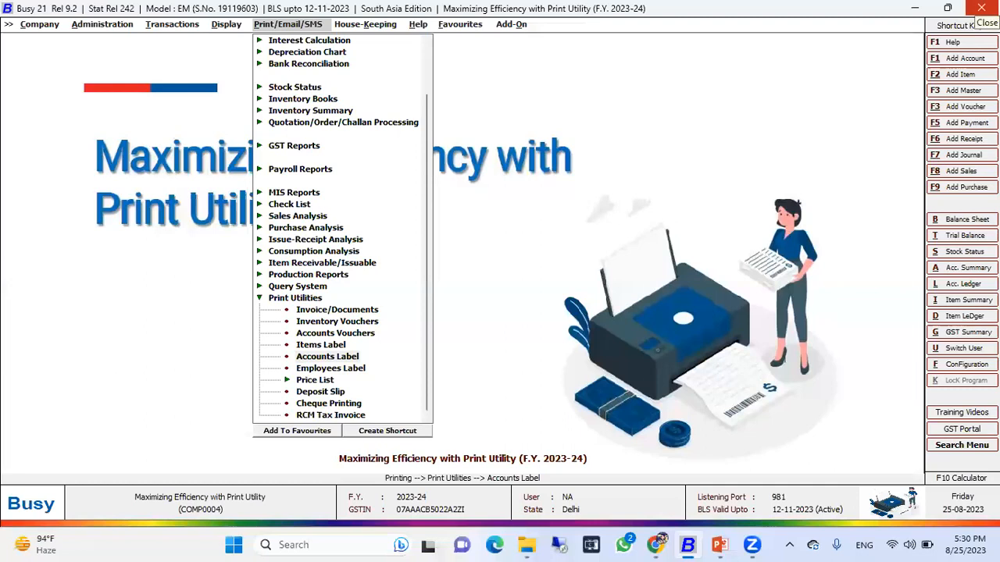
Preview accounts labels for all accounts using the AL001 format, then close the preview and printing.
key("Return")
key("Down")
key("Return")
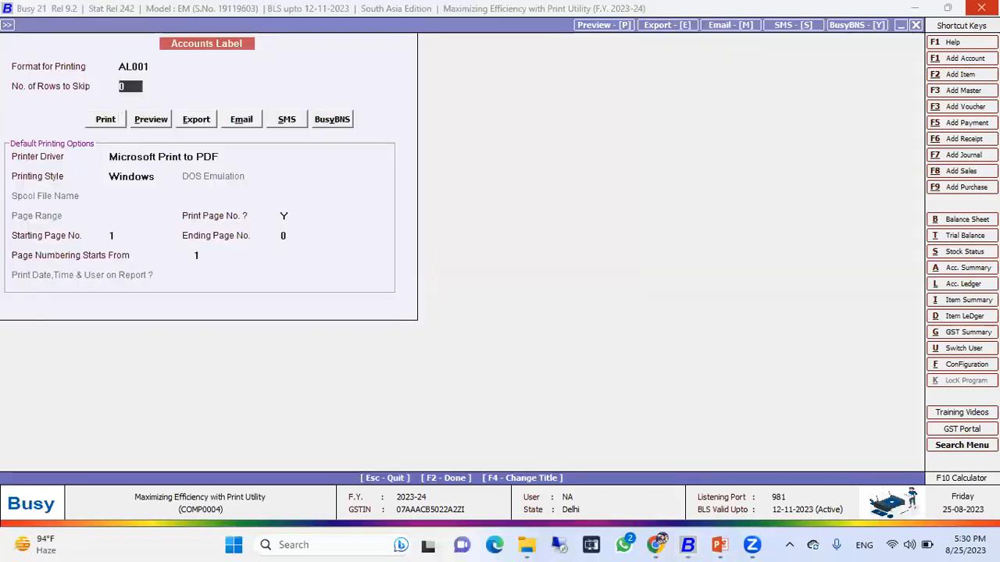
key("Return")
key("Right")
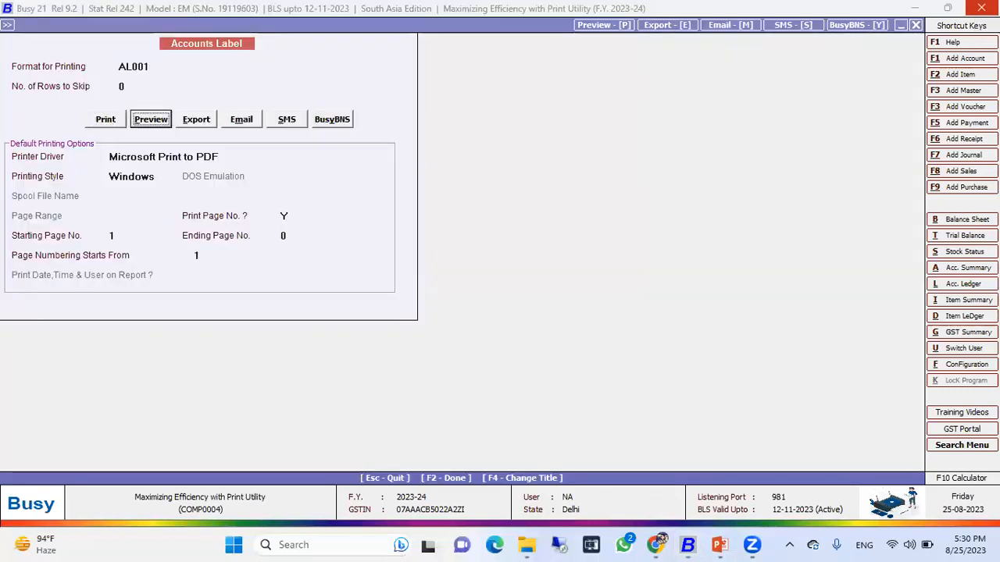
key("Return")
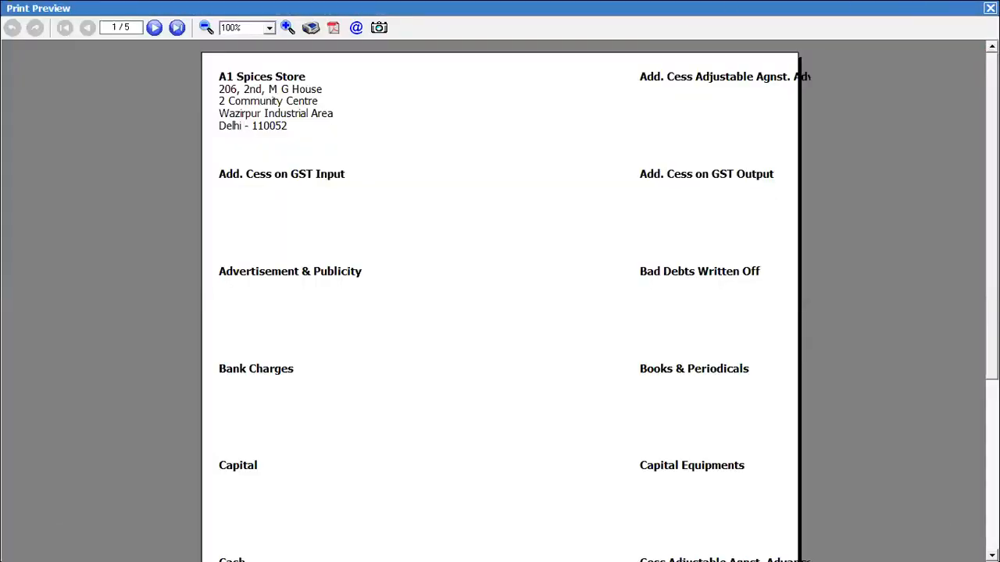
left_click(990, 8)
key("Escape")
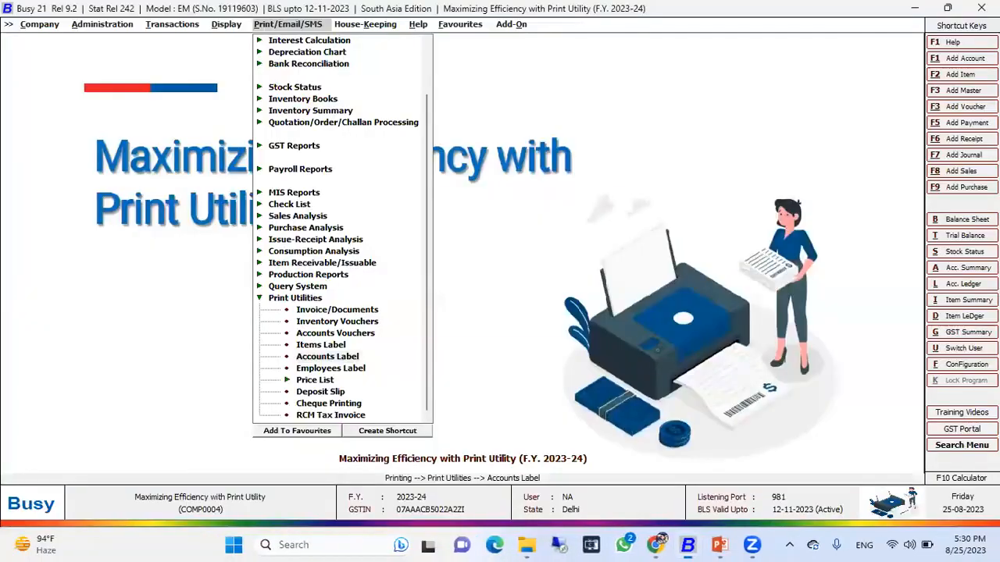
key("Return")
key("Right")
key("Escape")
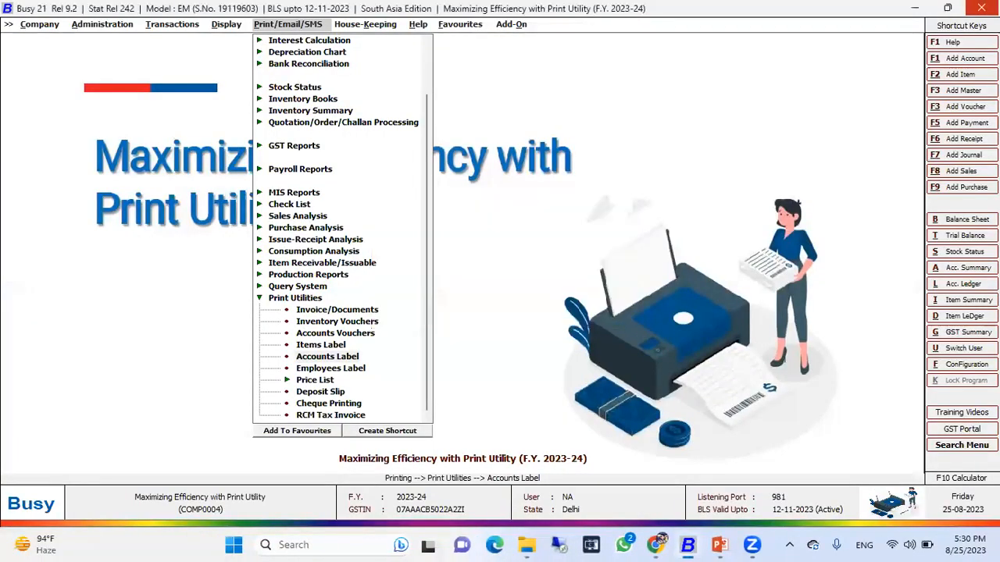
Preview AL001 accounts labels for the Sundry Debtors group, then close the preview and printing.
key("Return")
key("Right")
key("Return")
type("d")
key("BackSpace")
type("su")
key("Return")
key("Down")
key("Return")
key("Right")
key("Return")
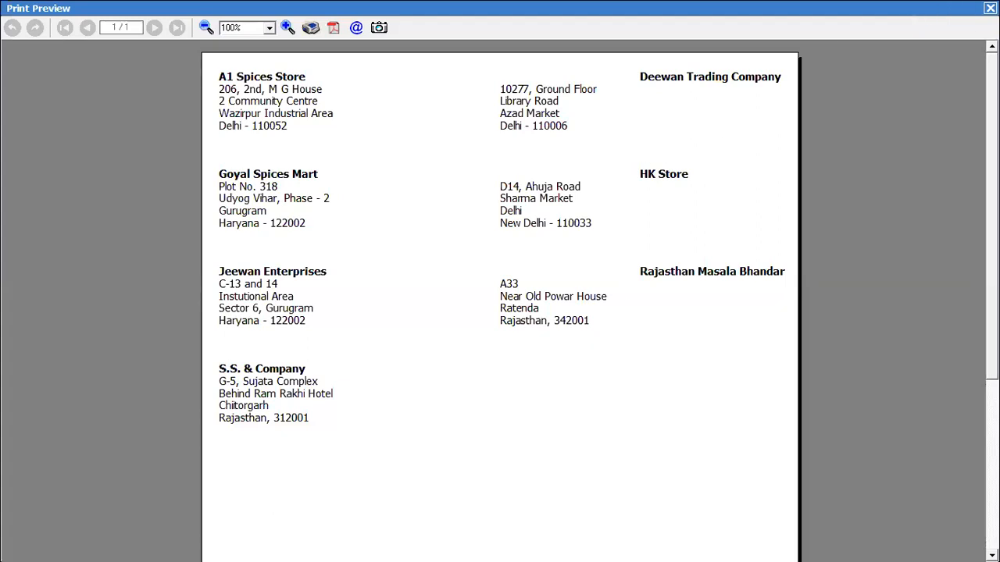
left_click(990, 7)
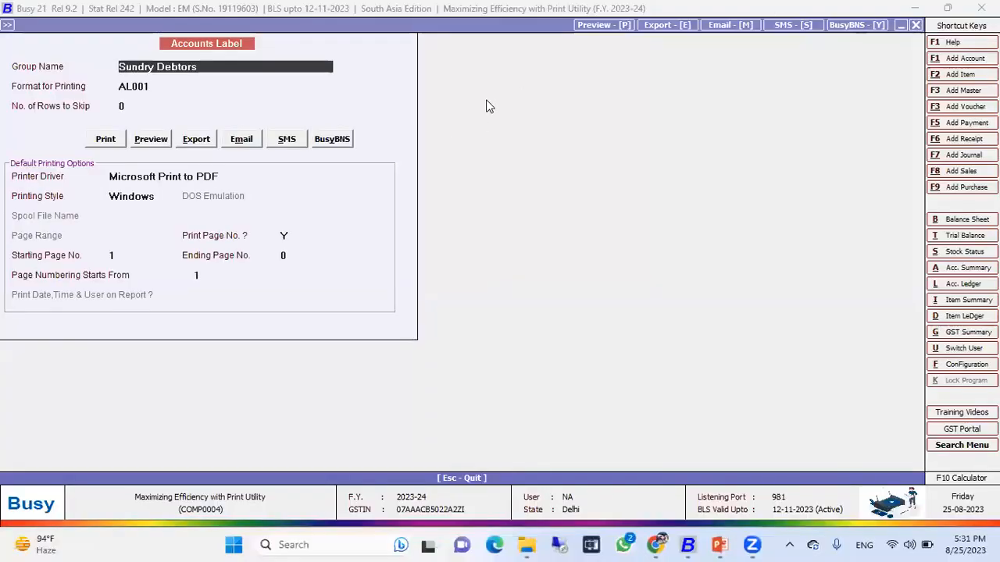
key("Escape")
Preview employee labels for all employees with the EL format, then close the preview and printing.
key("Down")
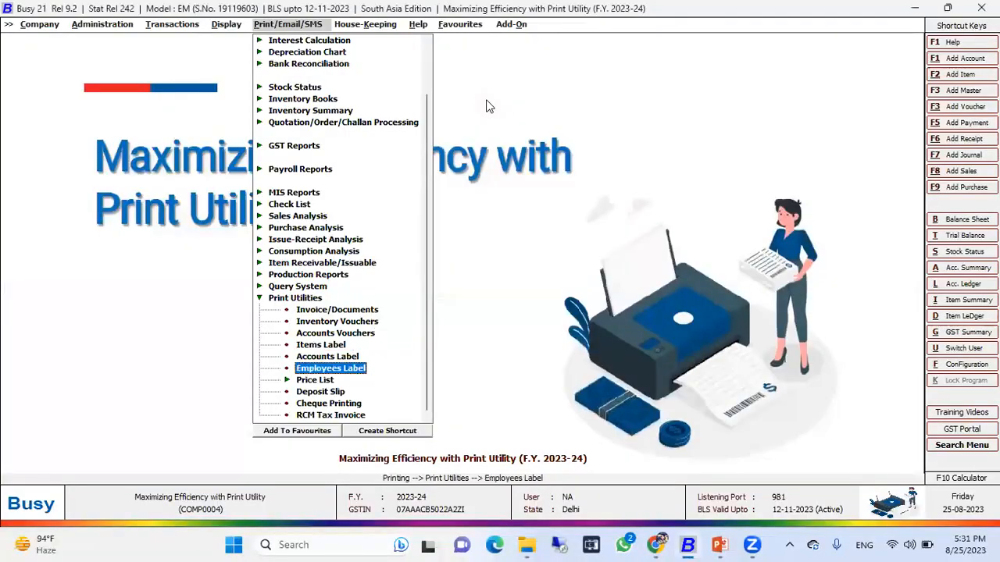
key("Return")
key("Tab")
key("Tab")
key("Return")
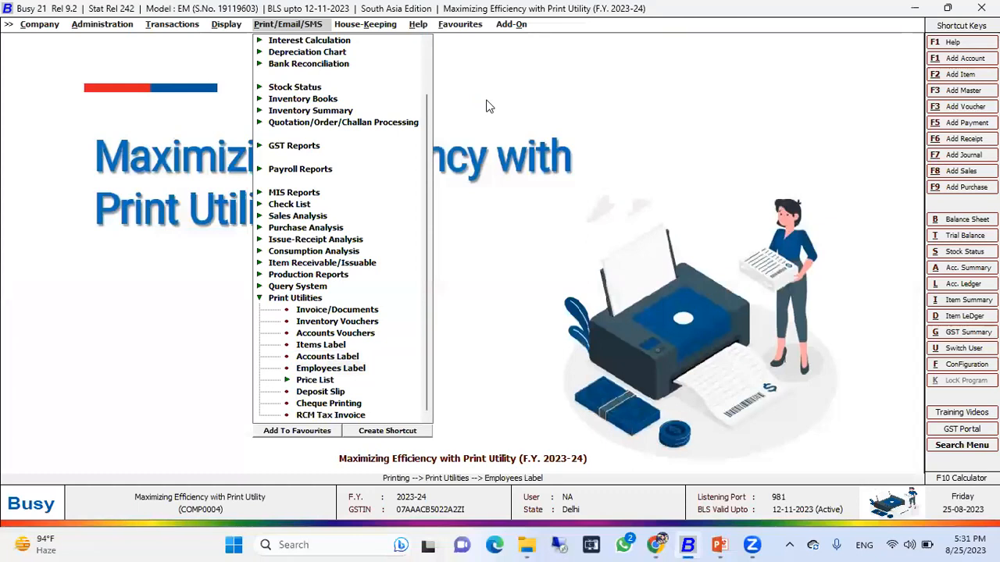
key("Return")
key("Return")
key("Right")
key("Return")
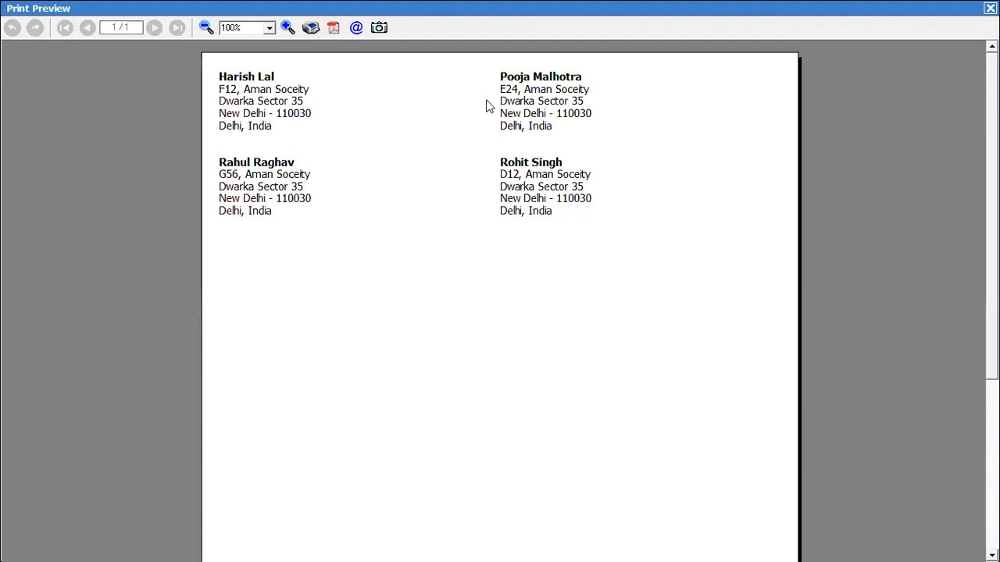
key("Escape")
key("Escape")
key("Escape")
key("Return")
key("Escape")
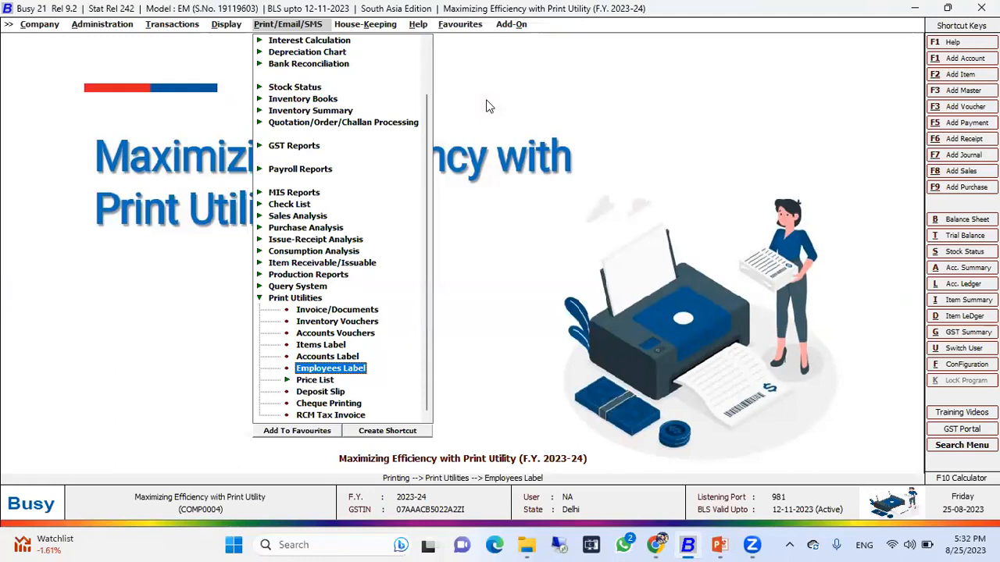
key("Up")
key("Up")
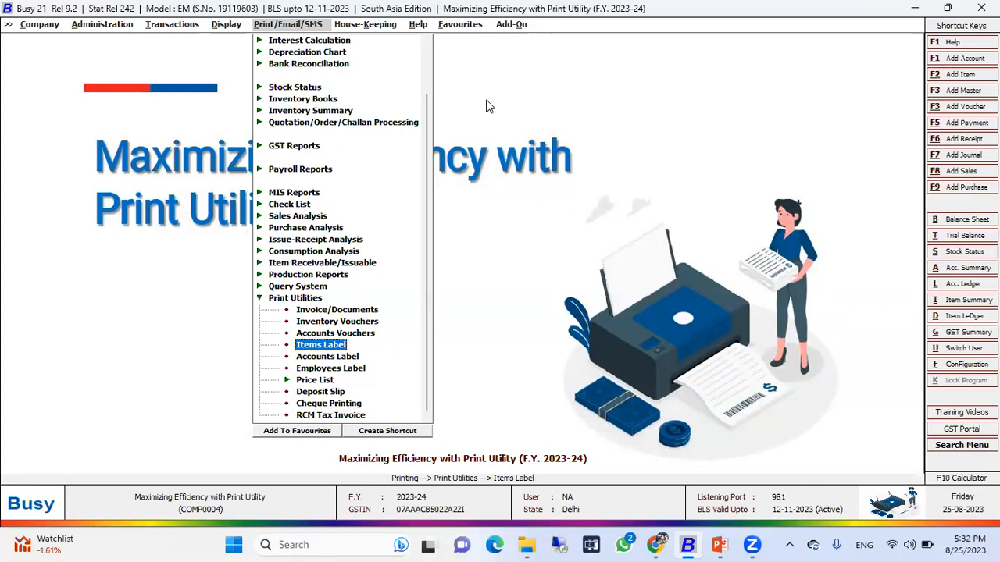
key("Down")
key("Down")
key("Down")
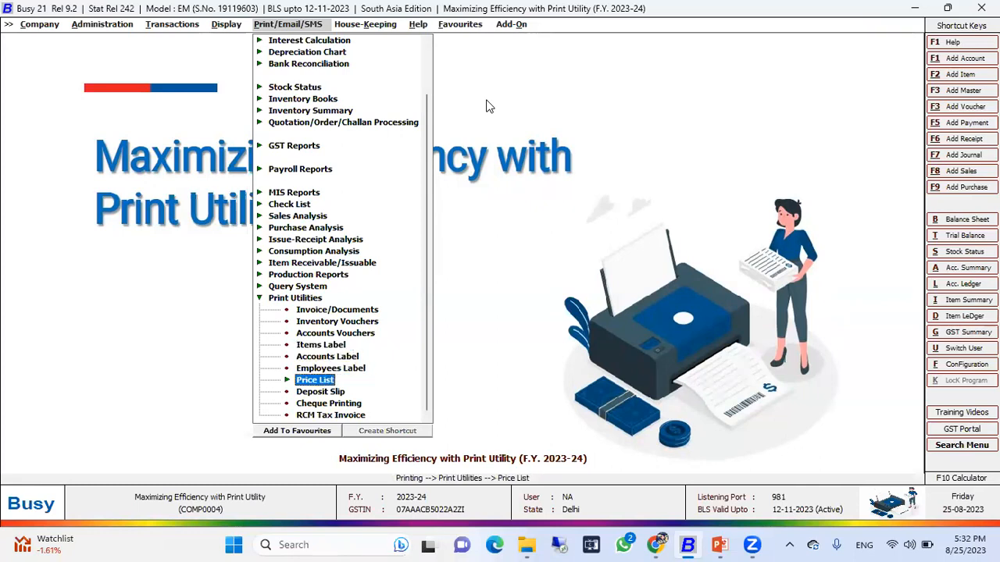
key("Right")
key("Left")
key("Left")
key("Left")
key("Up")
key("Up")
key("Up")
key("Up")
key("Up")
key("Up")
key("Up")
key("Up")
key("Up")
key("Up")
key("Up")
key("Up")
key("Up")
key("Up")
key("Left")
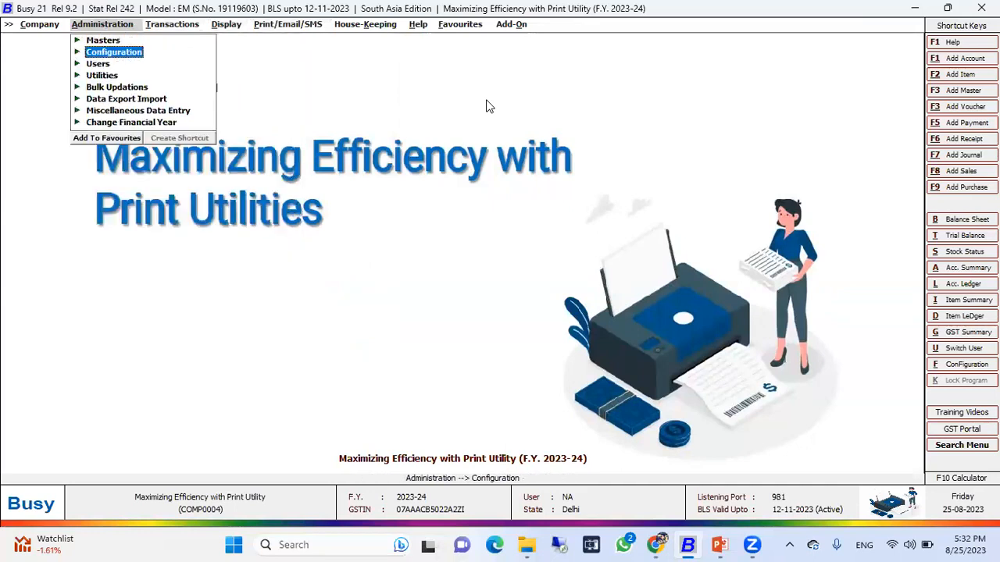
Open the list of item masters from the administration menu.
key("Up")
key("Right")
key("Down")
key("Down")
key("Down")
key("Right")
key("Down")
key("Down")
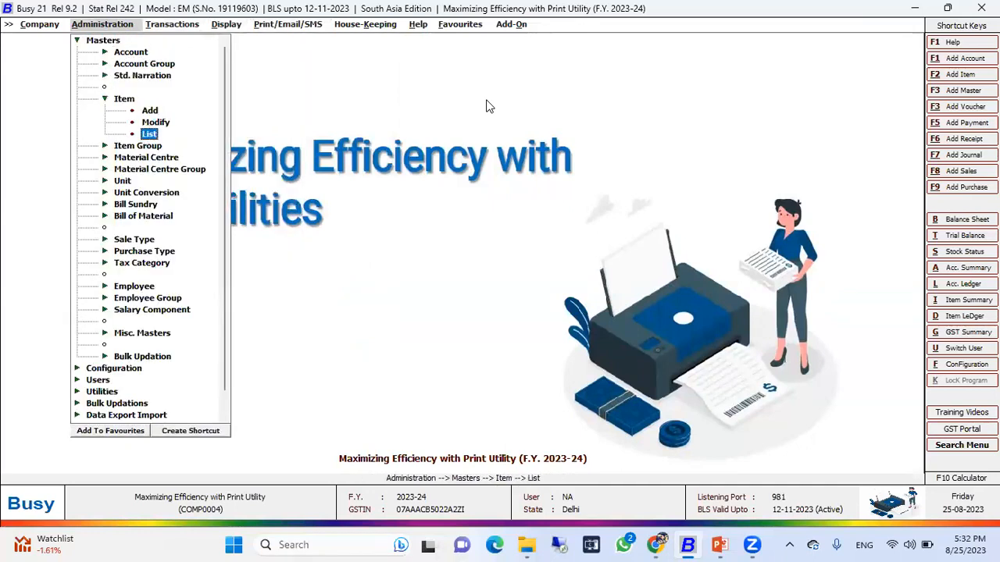
key("Return")
key("Return")
key("Return")
key("Return")
key("Return")
key("Return")
key("Down")
key("Down")
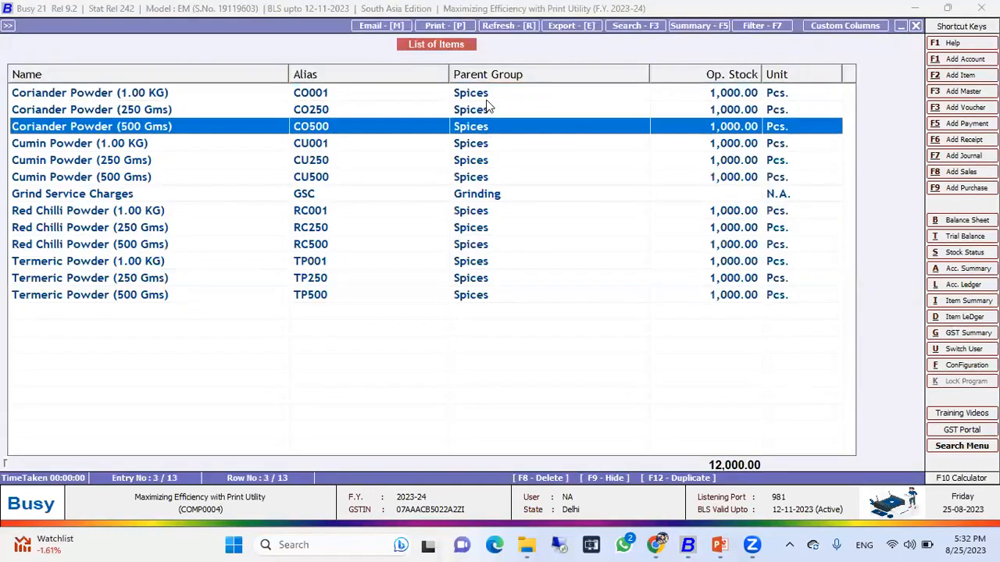
key("Up")
key("Up")
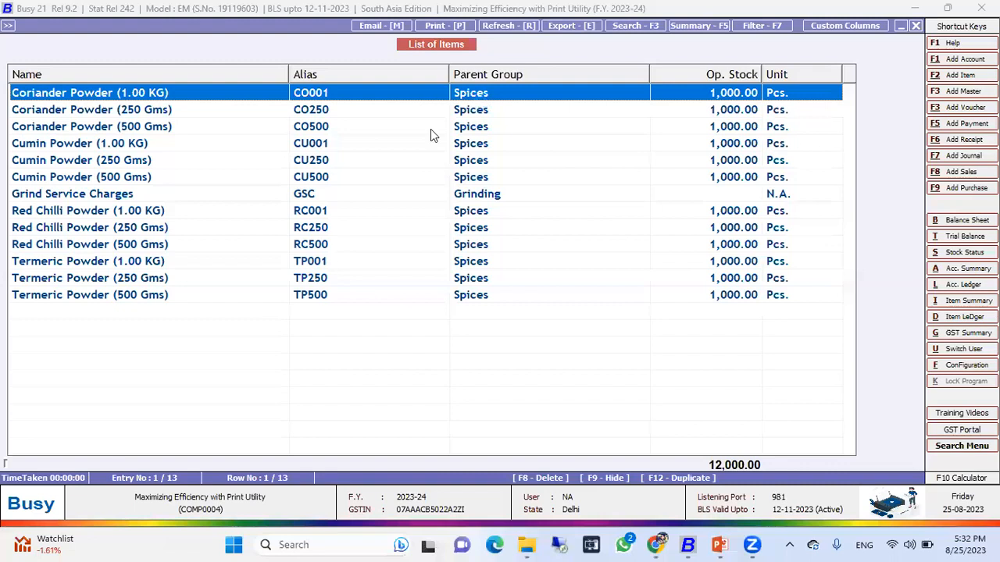
Open the first three item masters one by one to review their sale prices and MRP, then close the list.
key("Return")
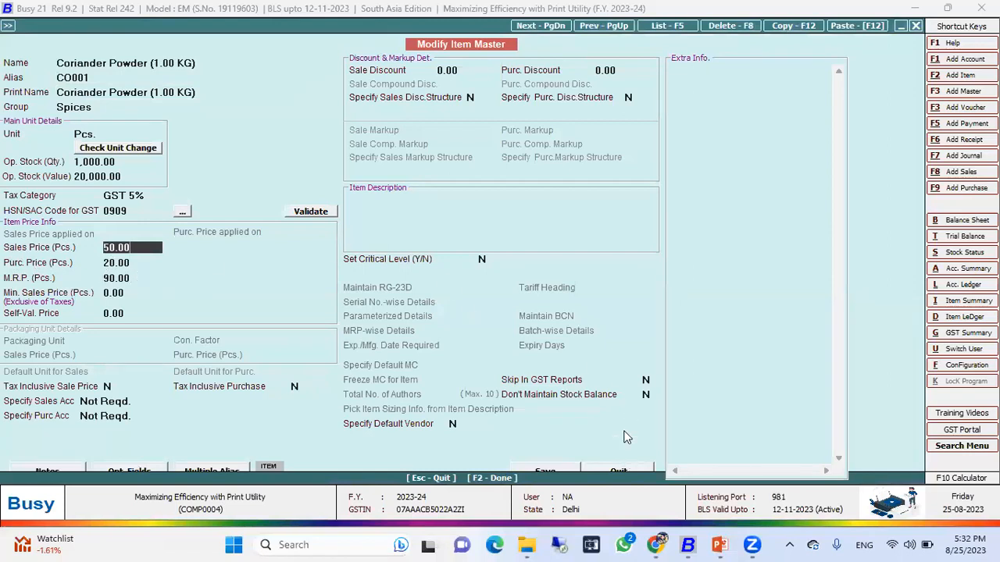
key("F2")
key("Down")
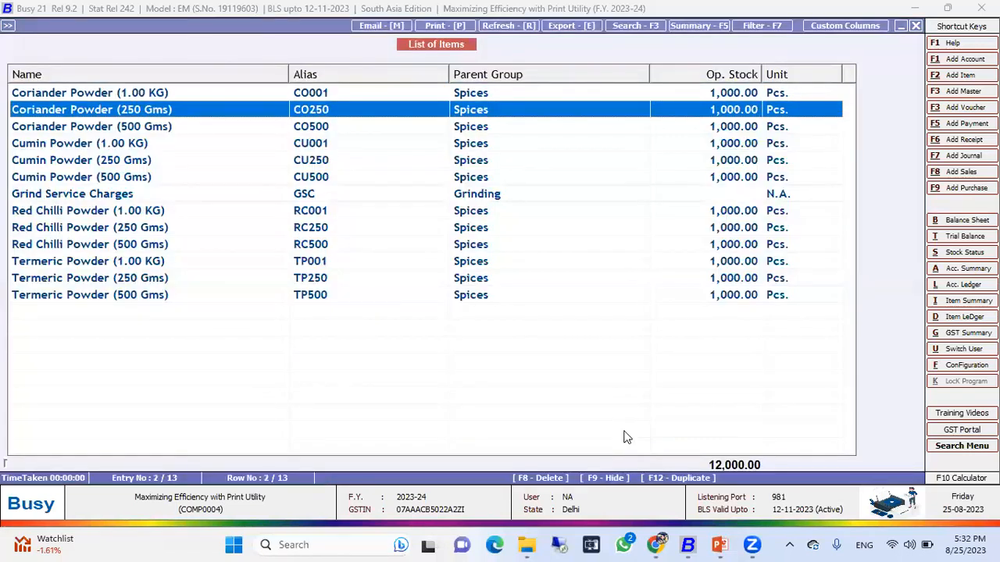
key("Return")
key("F2")
key("Down")
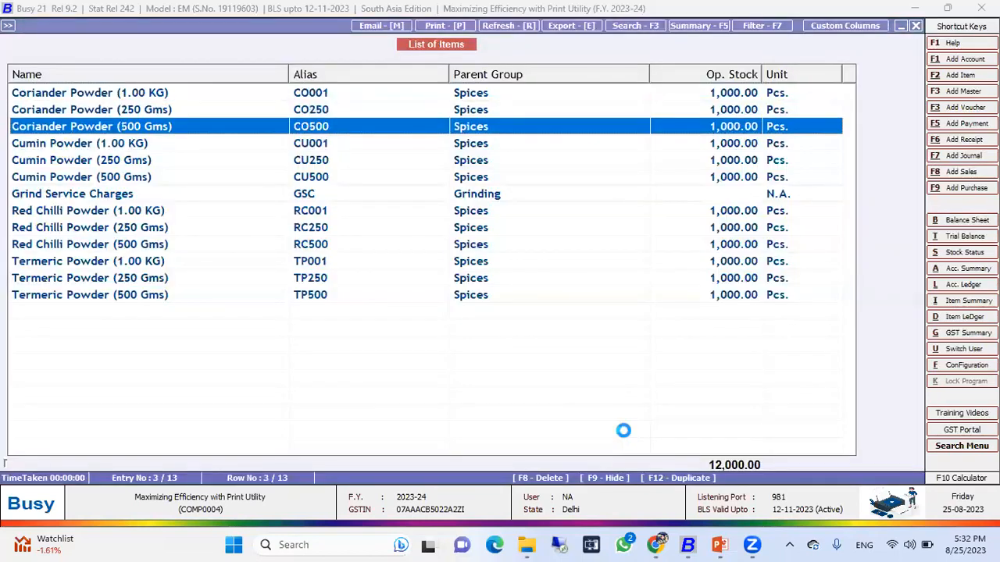
key("Return")
key("F2")
key("r")
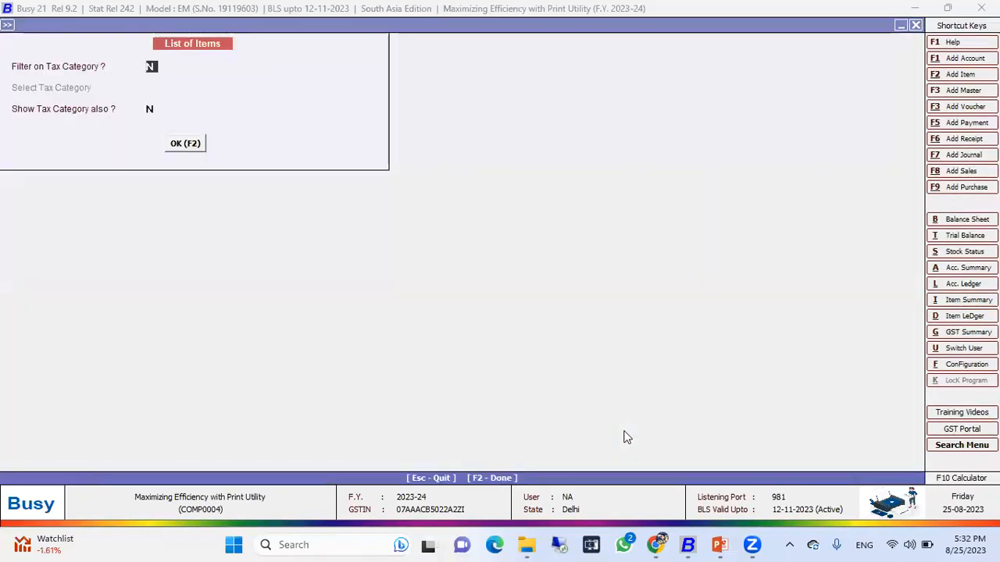
key("Escape")
key("Escape")
key("Escape")
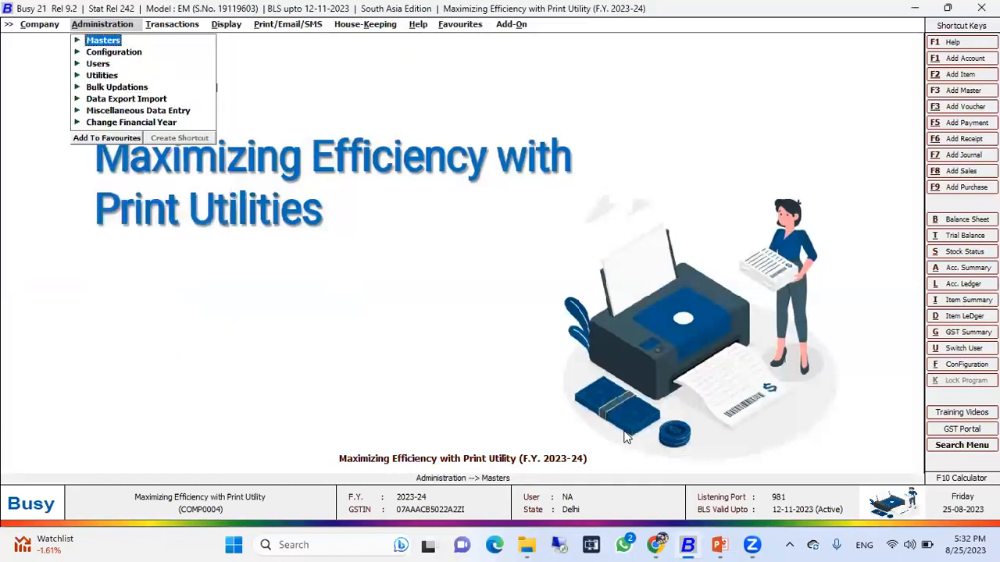
Open the alphabetical price list print utility for all items.
key("Right")
key("Right")
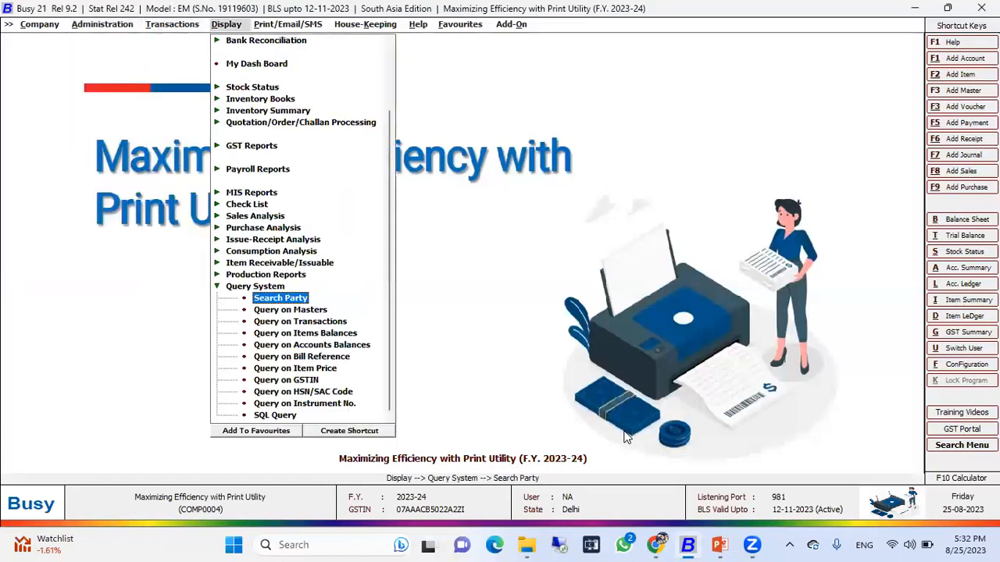
key("Right")
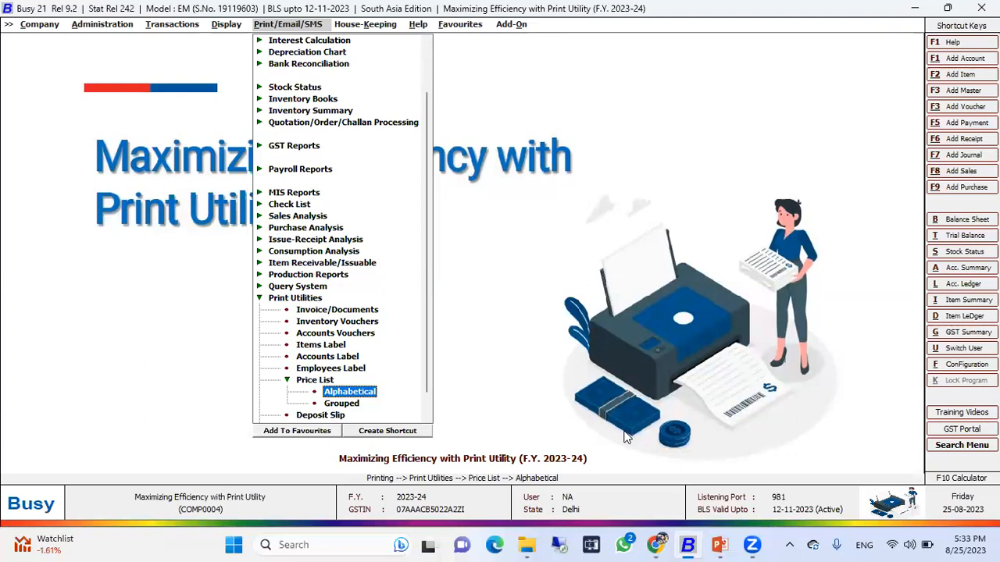
key("Up")
key("Down")
key("Down")
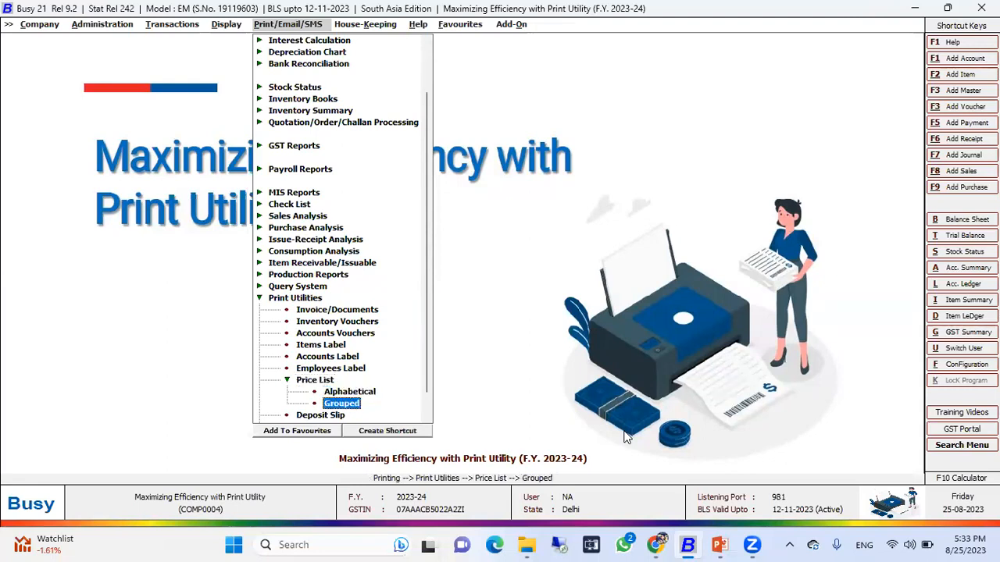
key("Up")
key("Return")
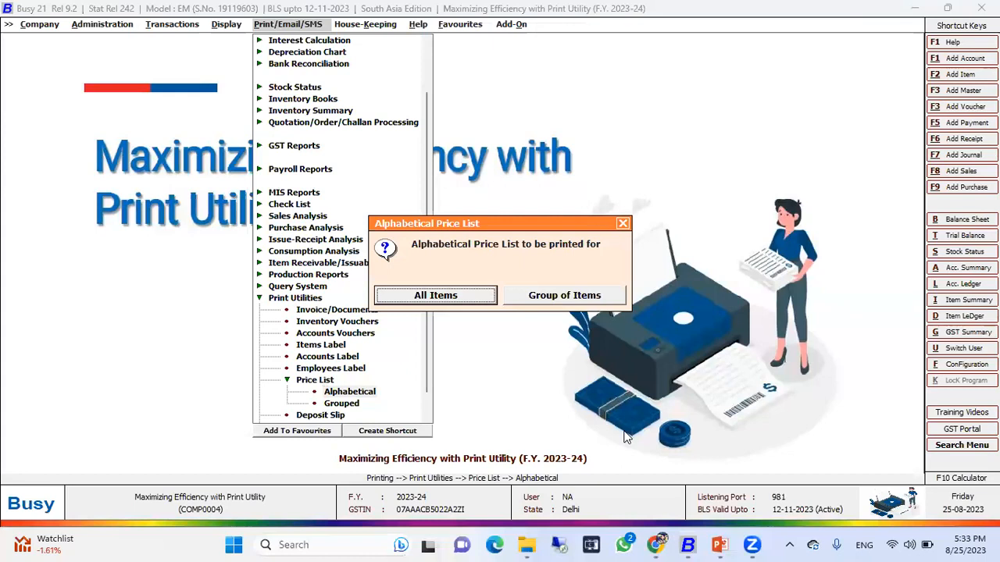
key("Escape")
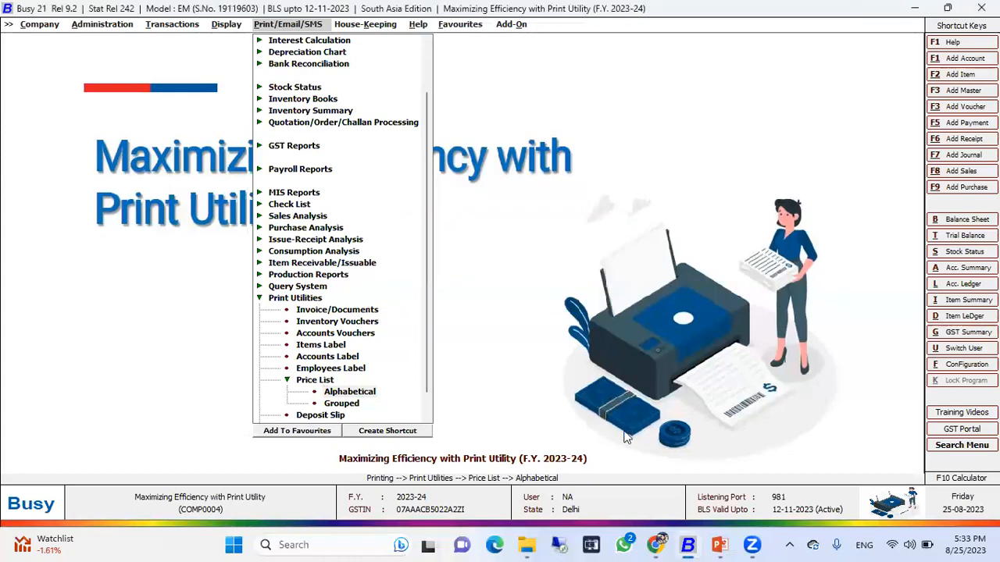
key("Return")
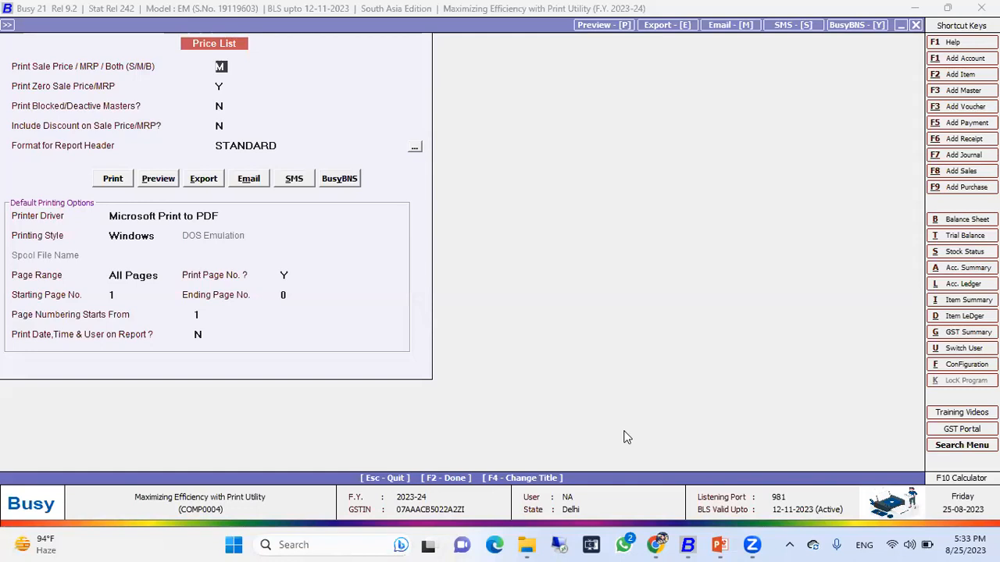
Set the price list to print MRP (M) and preview it.
type("S")
type("M")
key("Return")
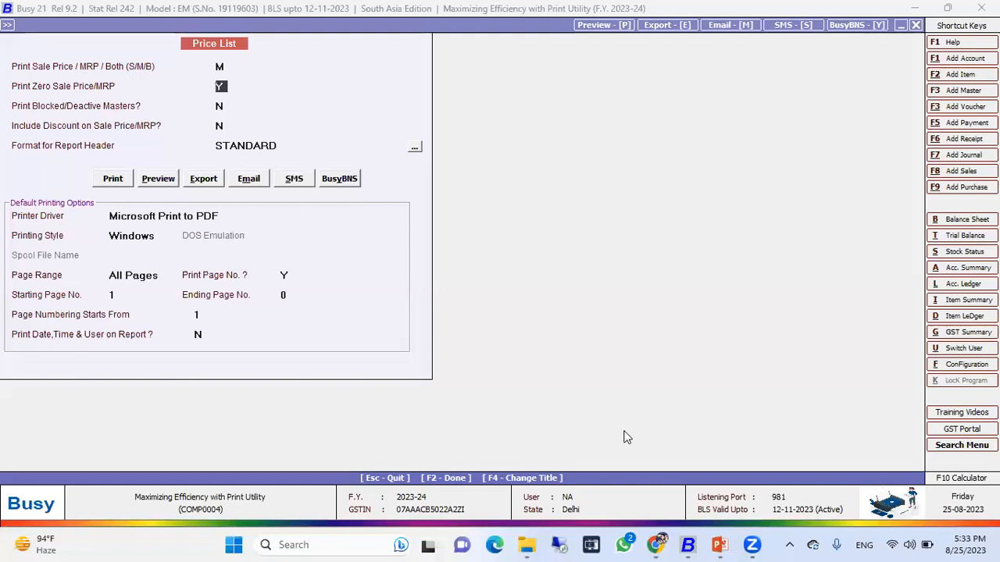
key("Return")
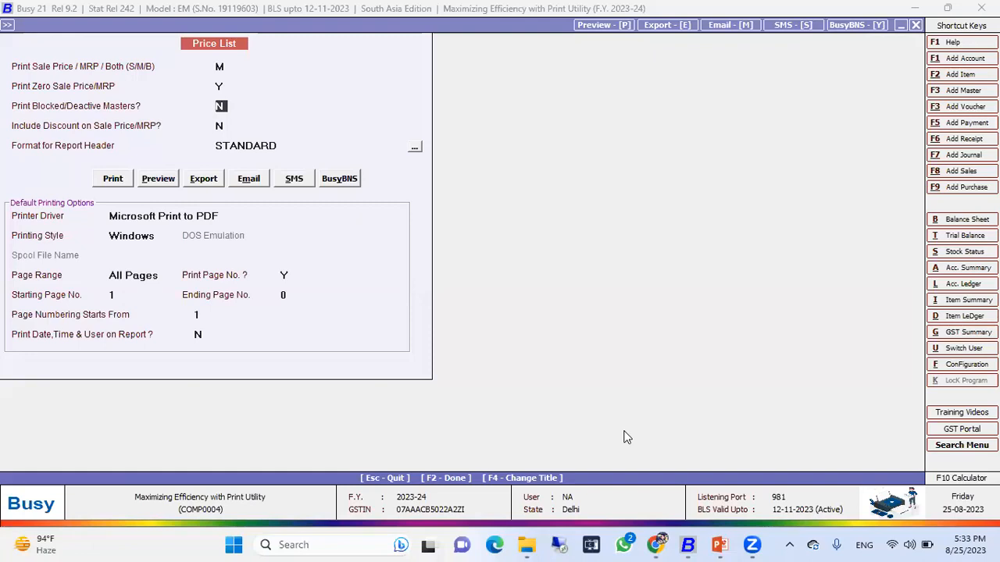
key("Return")
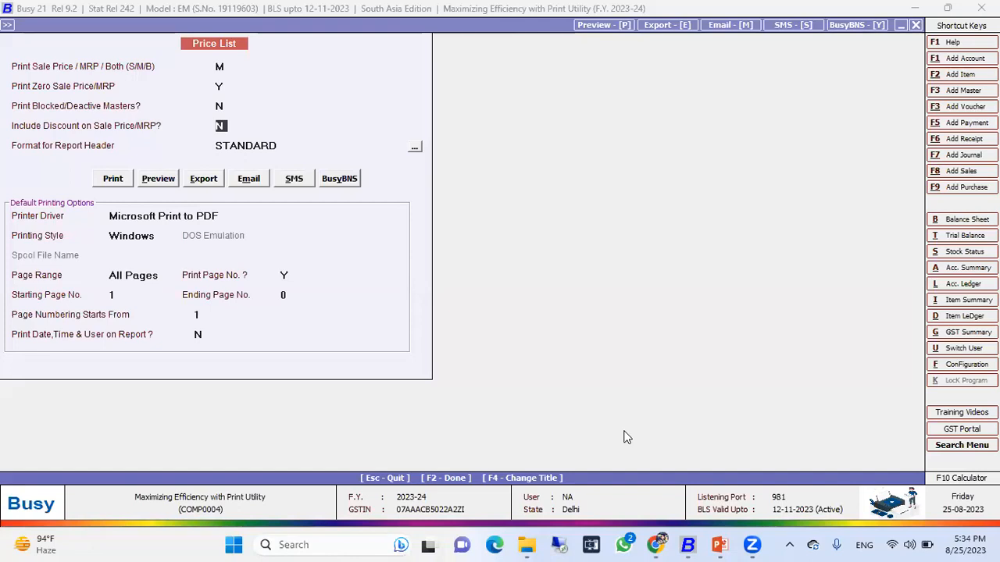
key("Return")
key("Return")
key("Right")
key("Return")
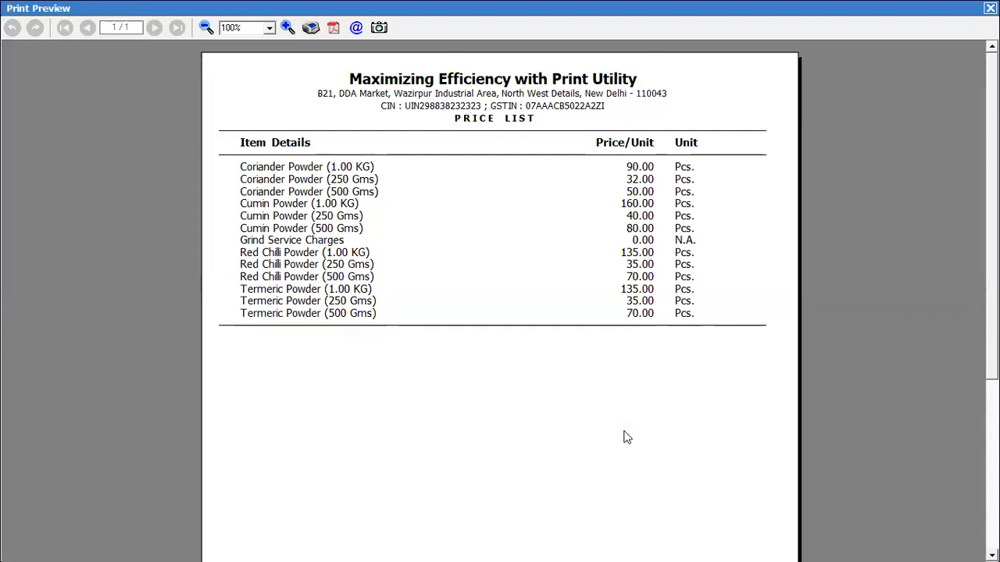
Switch the price list to sale price (S) and preview it again.
key("Escape")
key("Return")
key("Return")
key("Return")
key("Return")
key("Return")
key("Right")
key("Return")
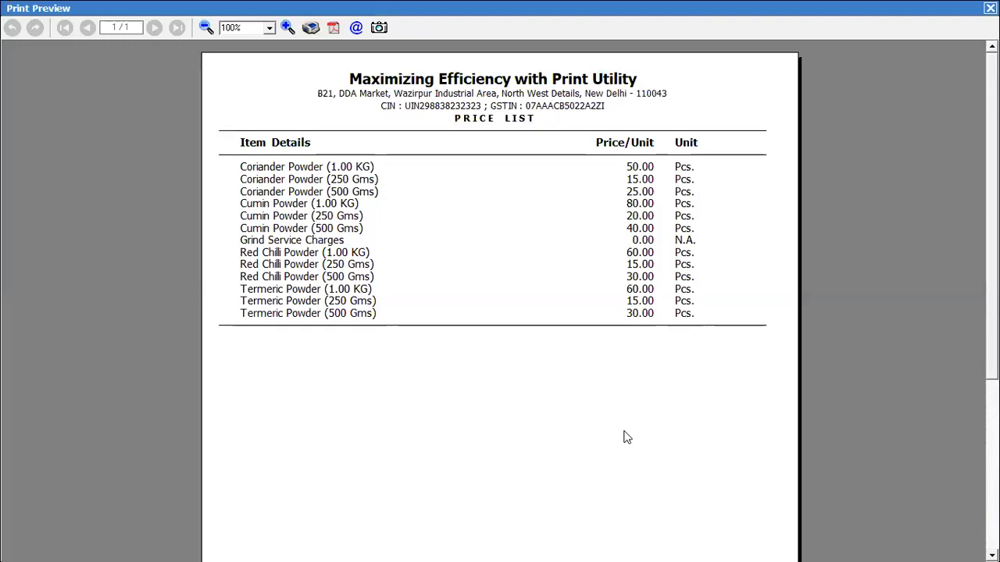
key("Escape")
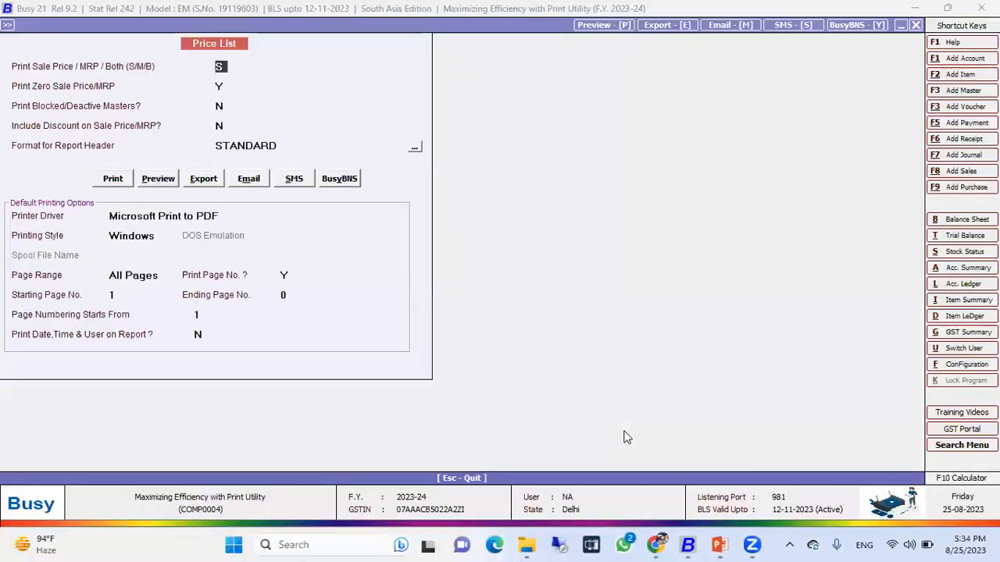
Switch the price list to both MRP and sale price (B), preview it, and close the price list.
key("Return")
key("Return")
key("Return")
key("Return")
key("Return")
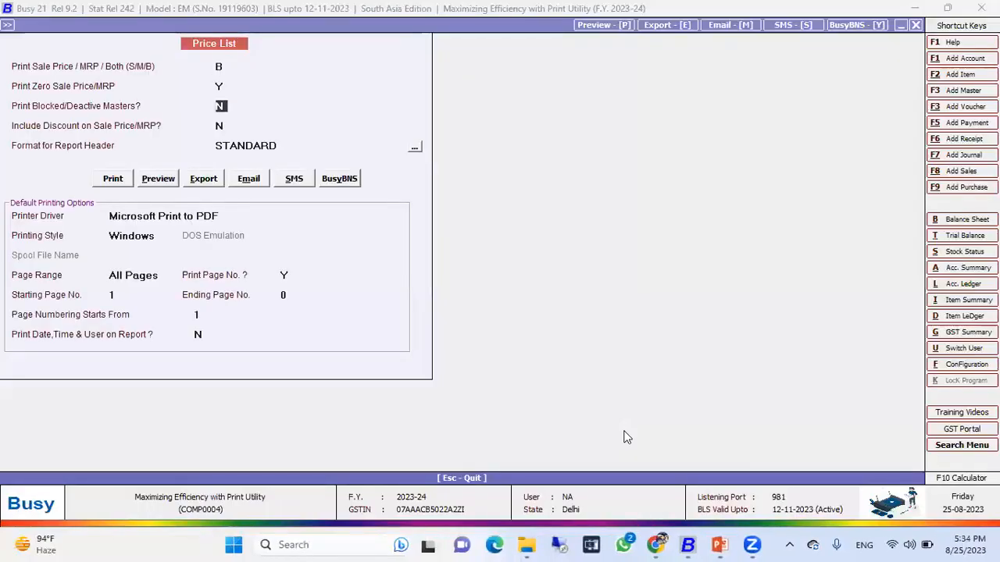
key("Right")
key("Return")
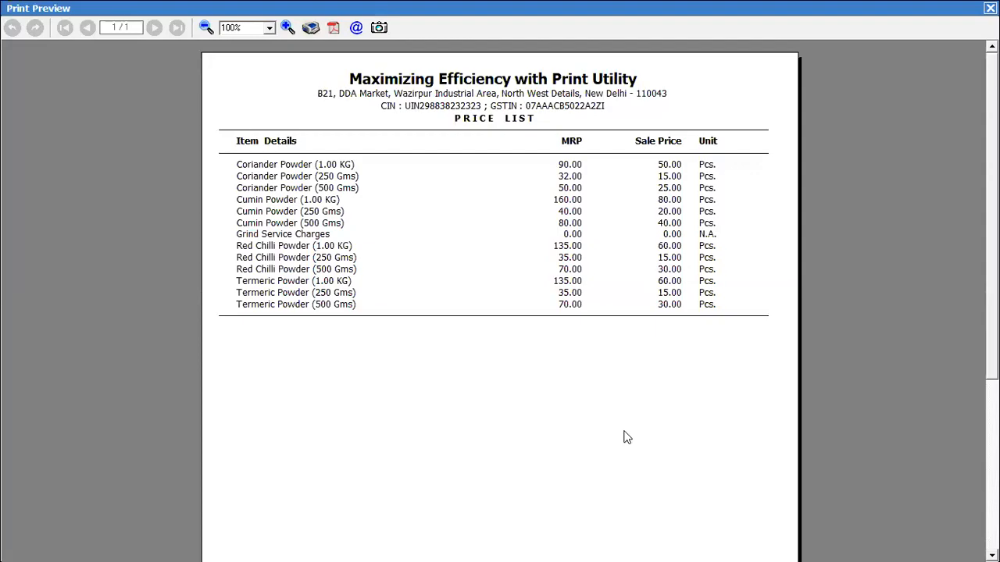
key("Escape")
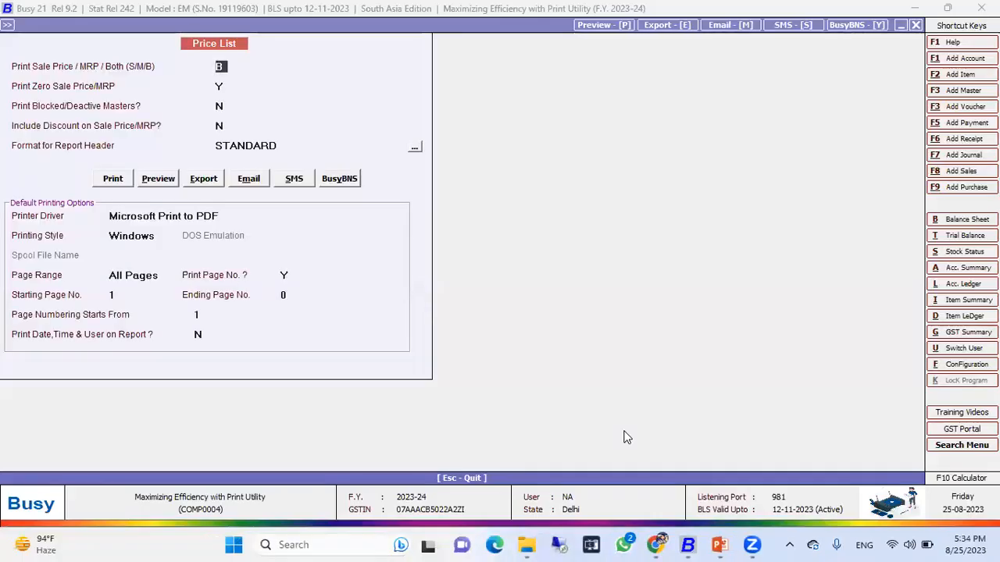
key("Escape")
Preview the grouped price list for all items with both MRP and sale price, then close it.
key("Down")
key("Return")
key("Right")
key("Left")
key("Escape")
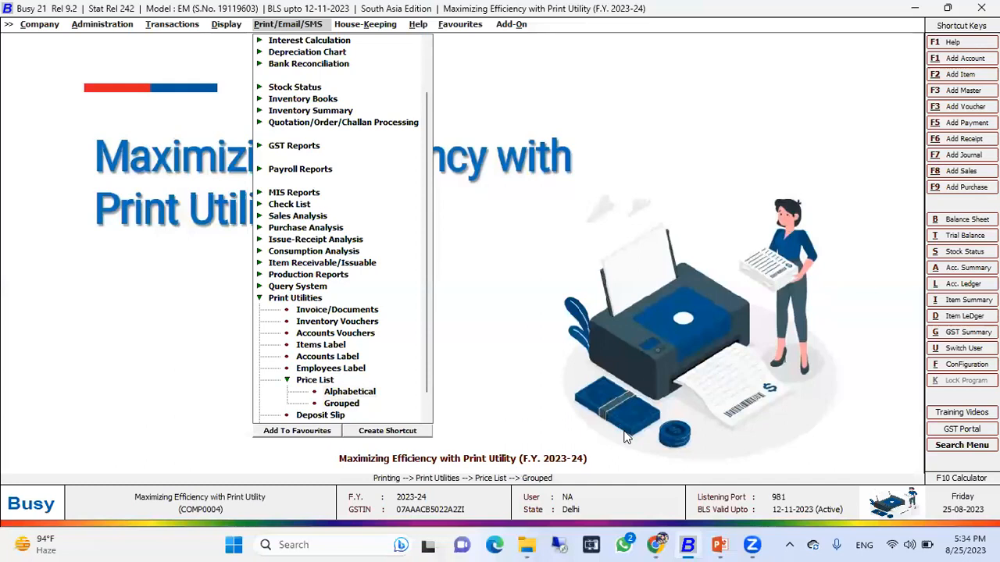
key("Return")
key("Down")
key("Up")
key("Return")
key("Return")
key("Return")
key("Return")
key("Return")
key("Return")
key("Return")
key("Right")
key("Return")
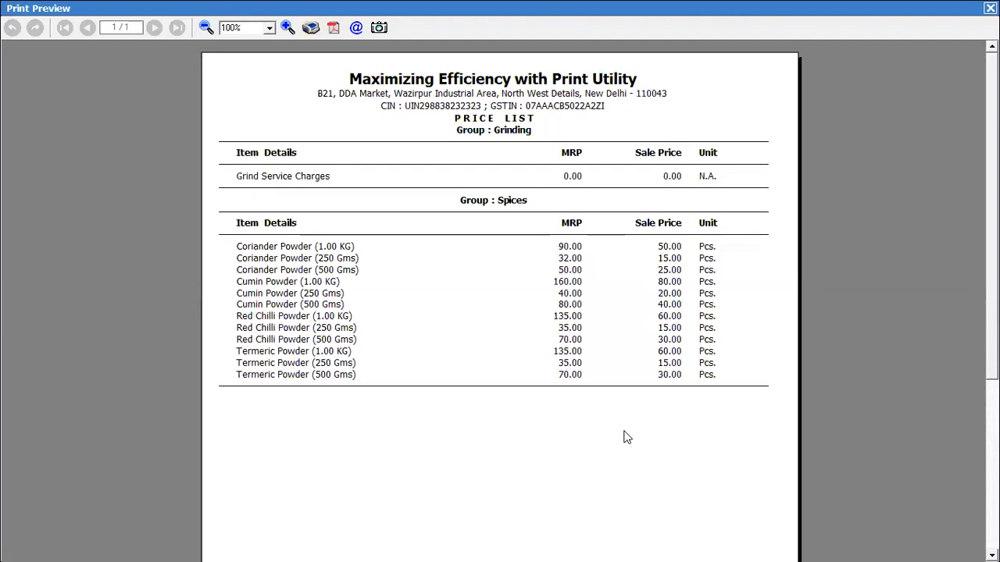
key("Escape")
key("Escape")
key("Escape")
key("Escape")
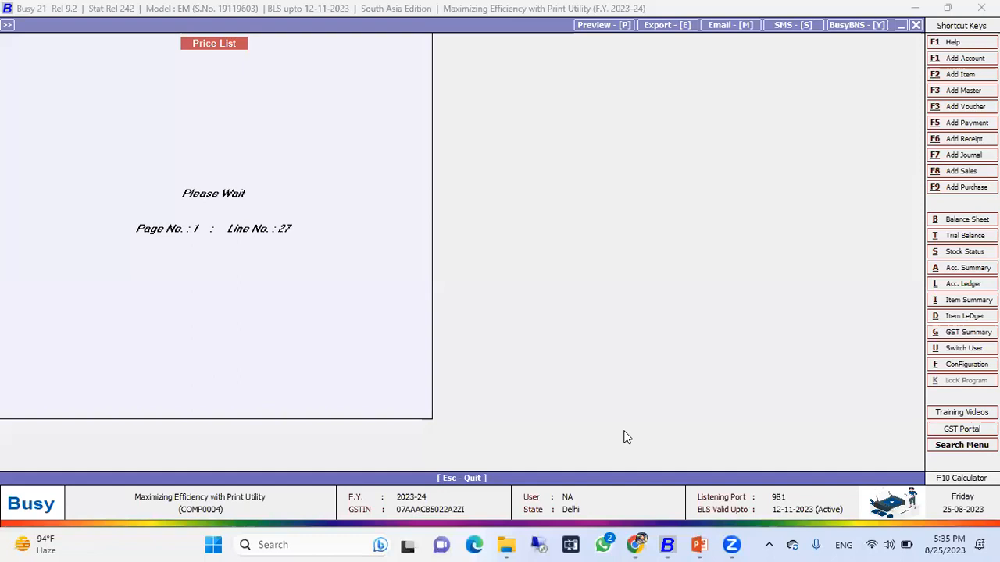
Open the list of receipt vouchers from the transactions menu.
key("Down")
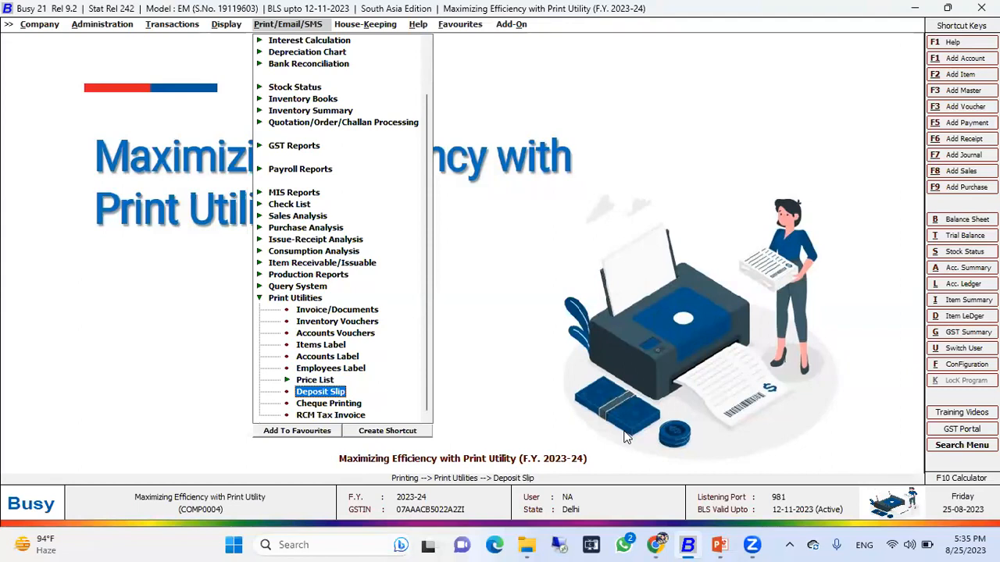
key("Left")
key("Left")
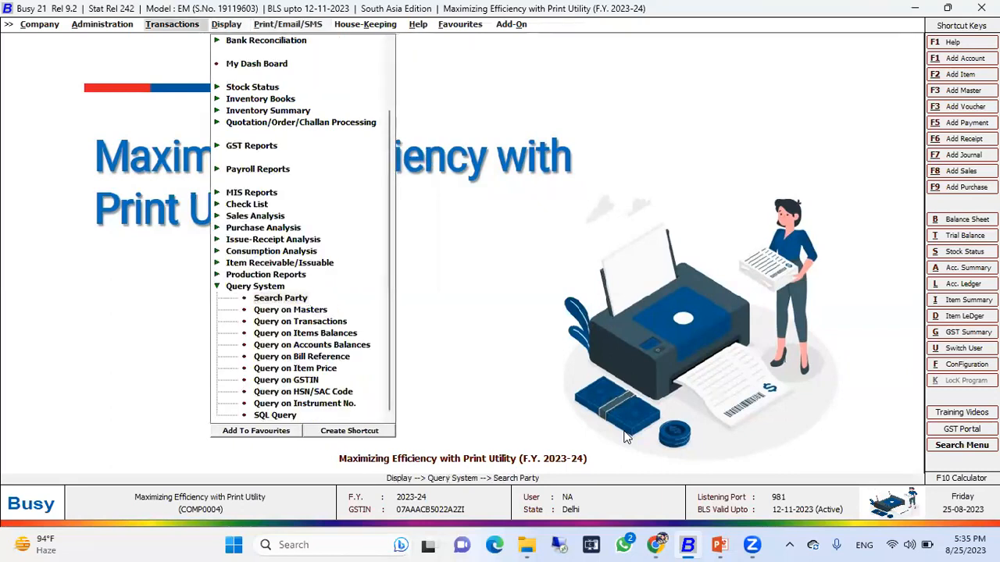
key("Up")
key("Up")
key("Up")
key("Up")
key("Up")
key("Up")
key("Up")
key("Up")
key("Up")
key("Right")
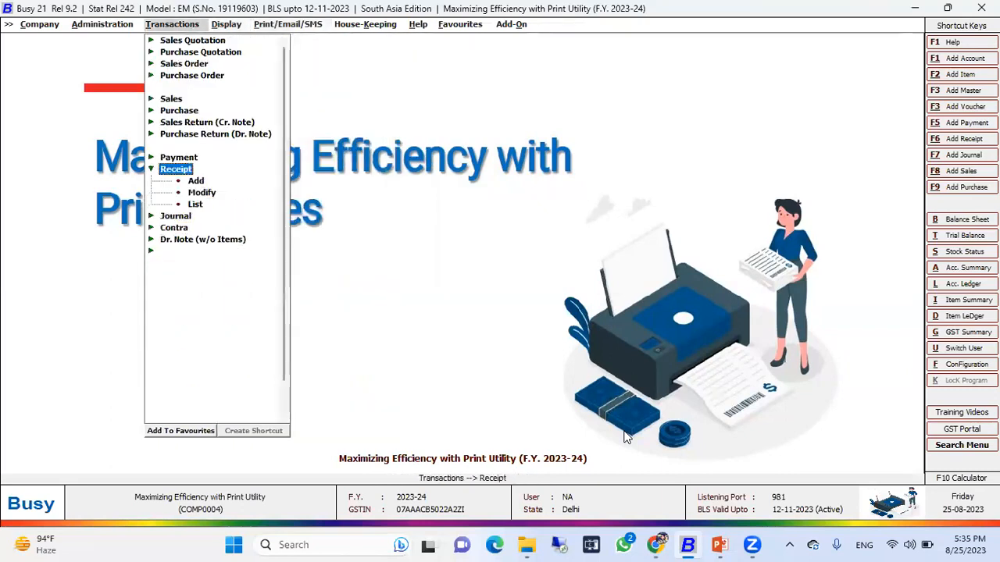
key("Down")
key("Down")
key("Down")
key("Return")
key("Return")
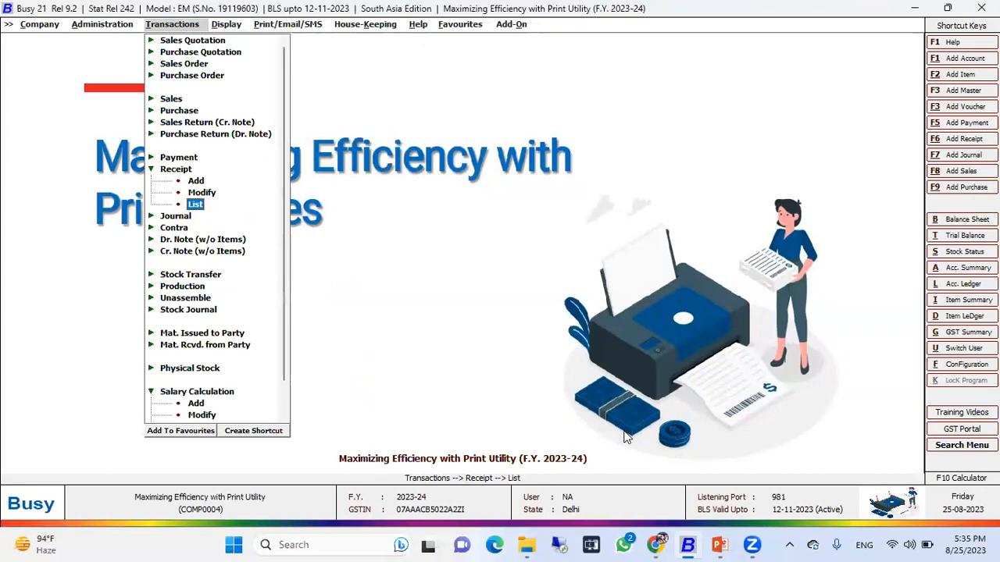
key("Return")
key("Return")
key("Return")
key("Return")
key("Return")
key("Return")
key("Return")
key("Return")
key("Return")
key("Return")
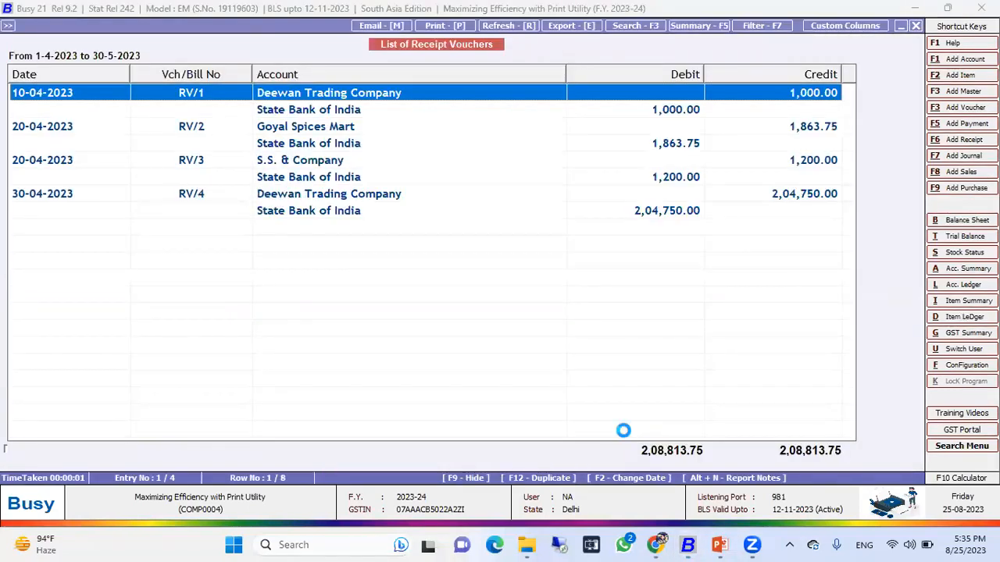
Open receipt voucher RV/1 and step through its cheque type, instrument number and narration fields, then quit it.
key("Return")
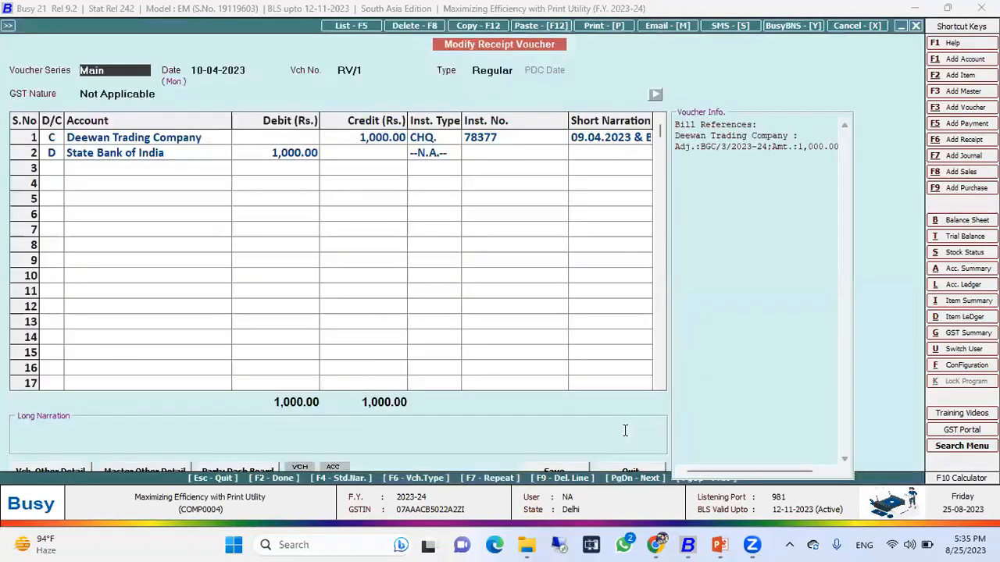
key("Escape")
key("Return")
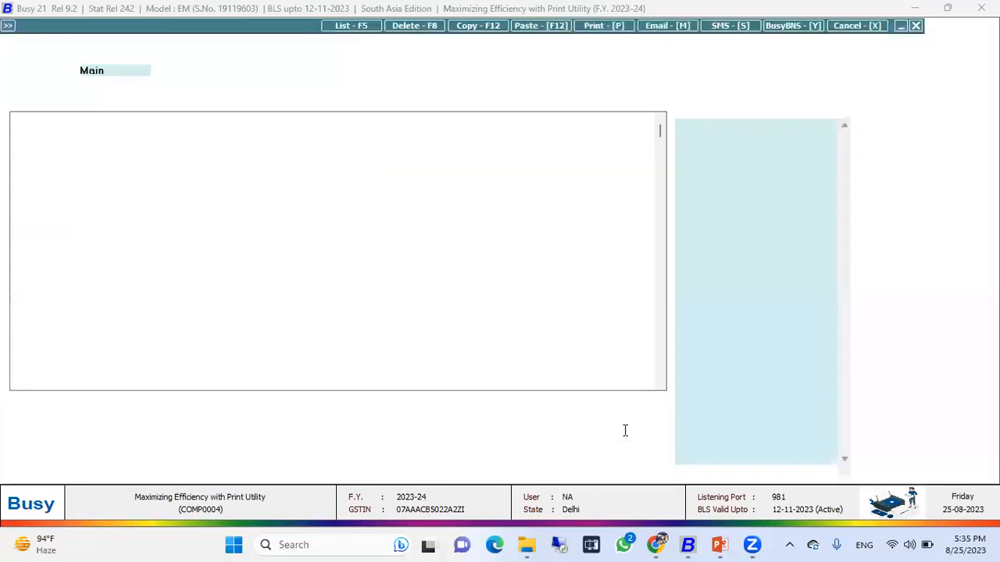
key("Return")
key("Return")
key("Return")
key("Return")
key("Return")
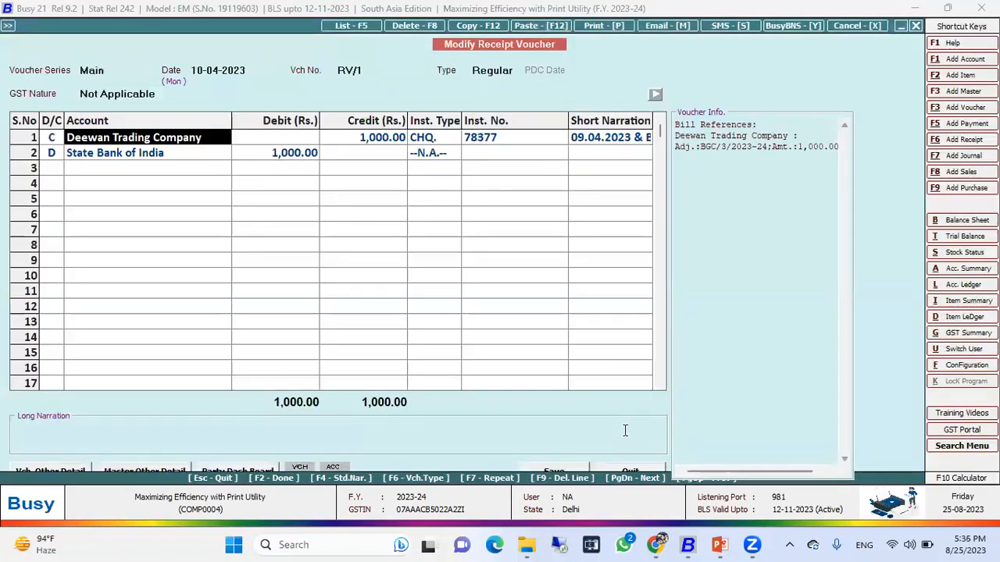
key("Return")
key("Return")
key("Escape")
key("Return")
key("Return")
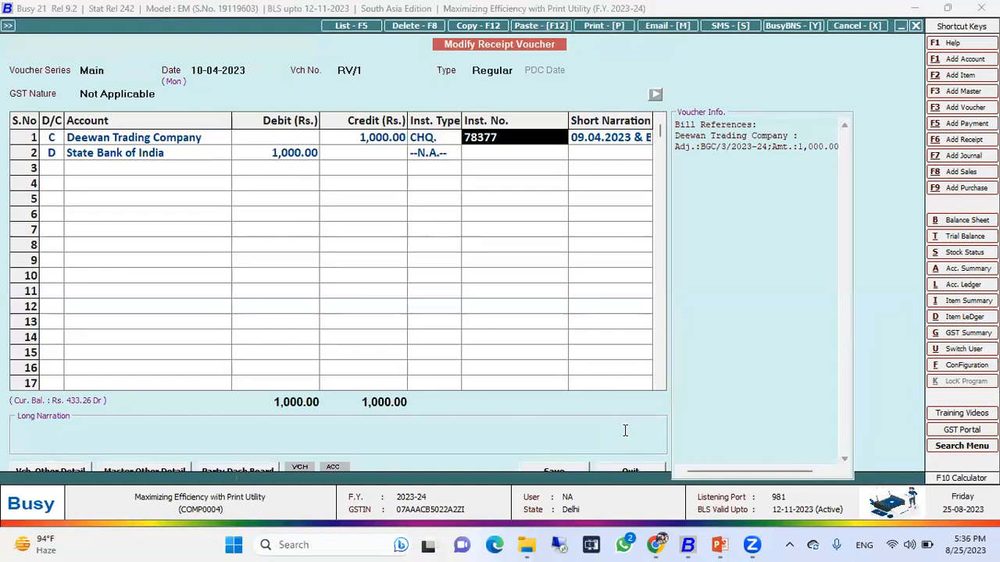
key("Return")
key("Return")
key("Return")
key("Left")
key("Up")
key("Return")
key("Return")
key("Return")
key("Return")
key("Return")
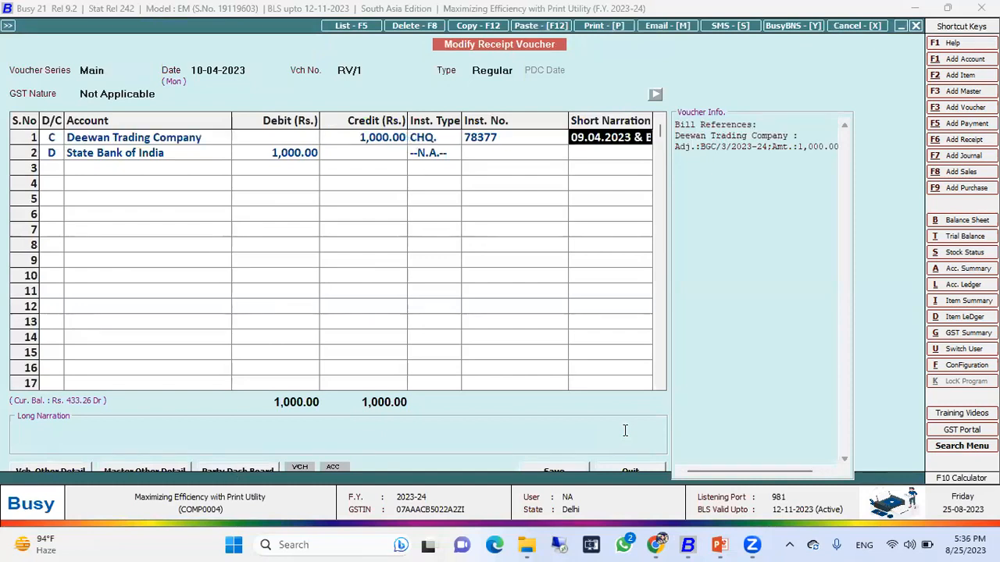
key("Return")
key("Return")
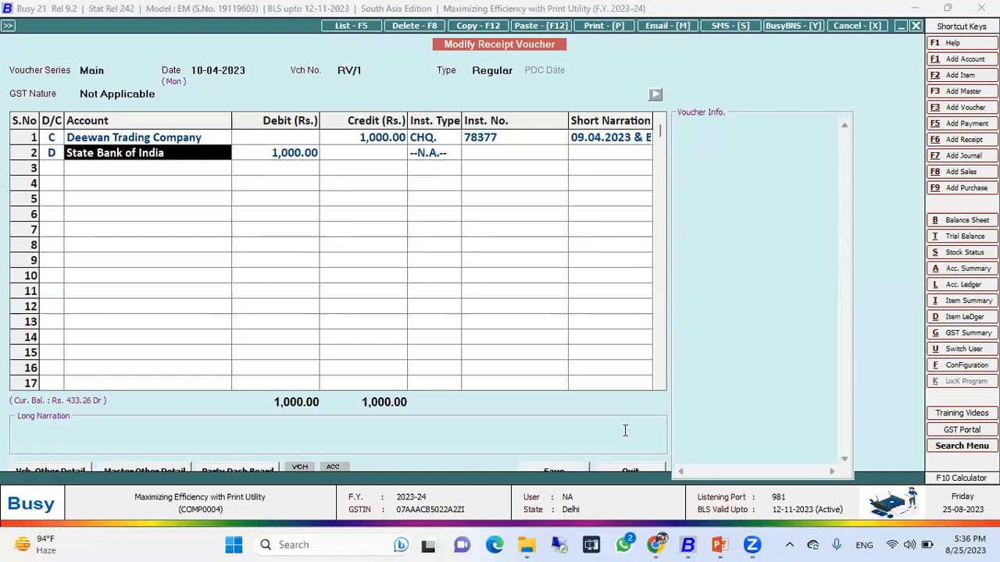
key("Escape")
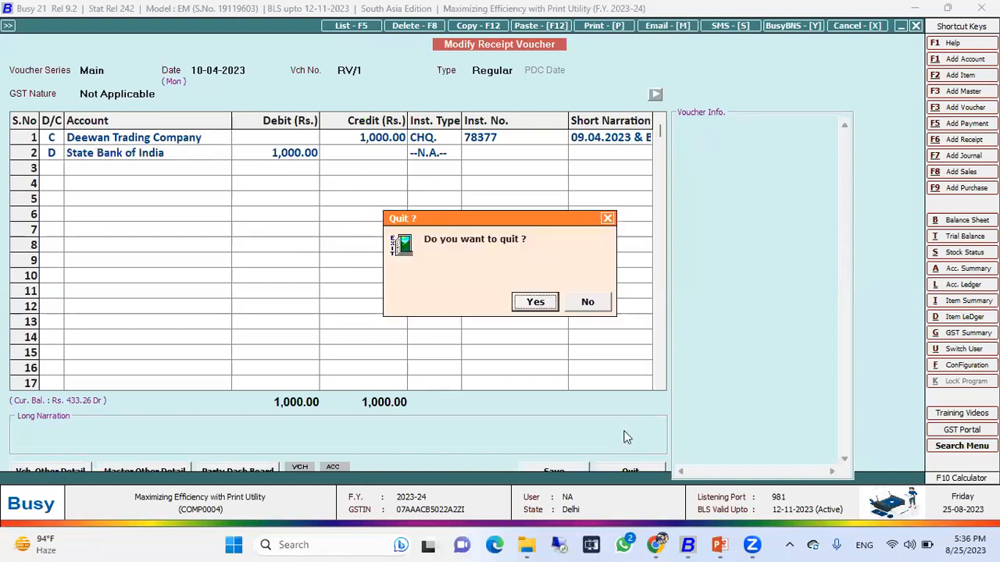
key("Return")
Open receipt voucher RV/4 from the list to review its cheque details, then close it.
key("Down")
key("Down")
key("Down")
key("Up")
key("Down")
key("Down")
key("Up")
key("Up")
key("Down")
key("Down")
key("Down")
key("Down")
key("Down")
key("Up")
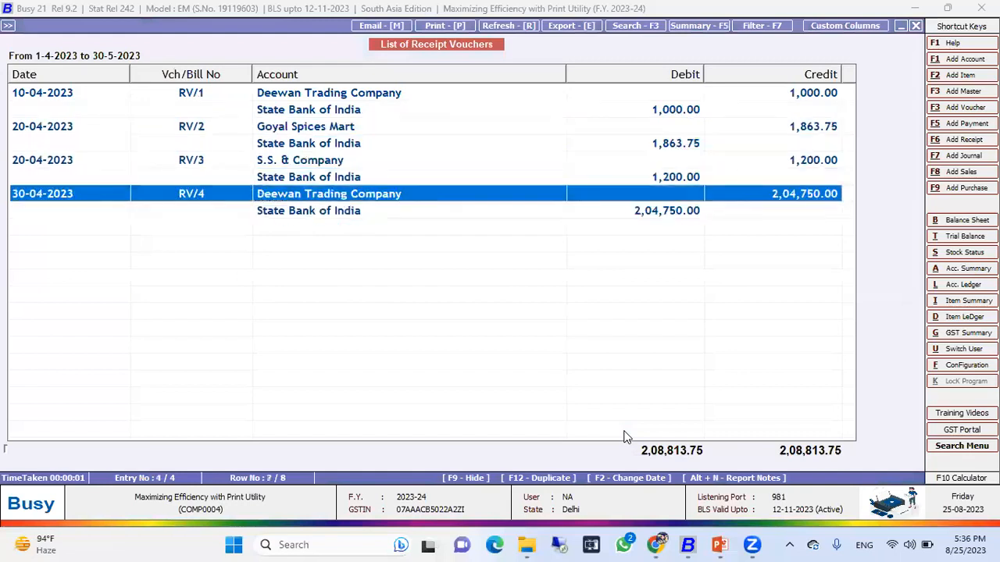
key("Return")
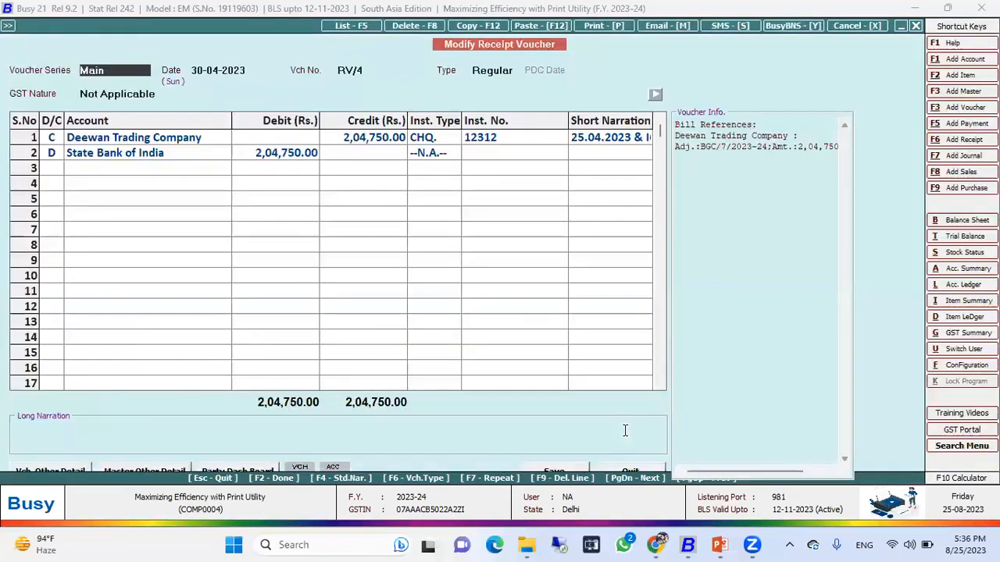
key("Escape")
Open receipt voucher RV/2 from the list to review its cheque details, then close it.
key("Up")
key("Up")
key("Return")
key("Escape")
key("Up")
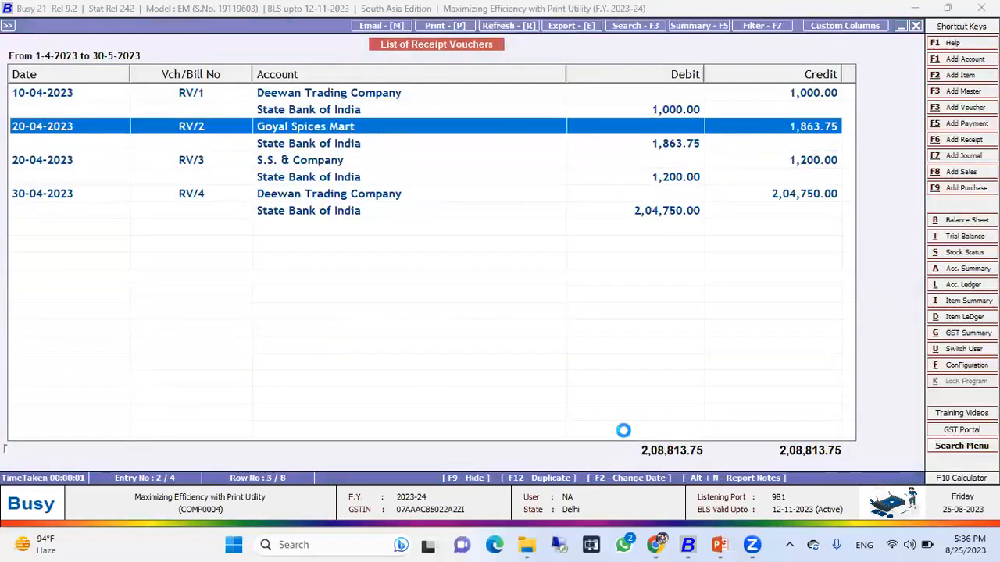
key("Return")
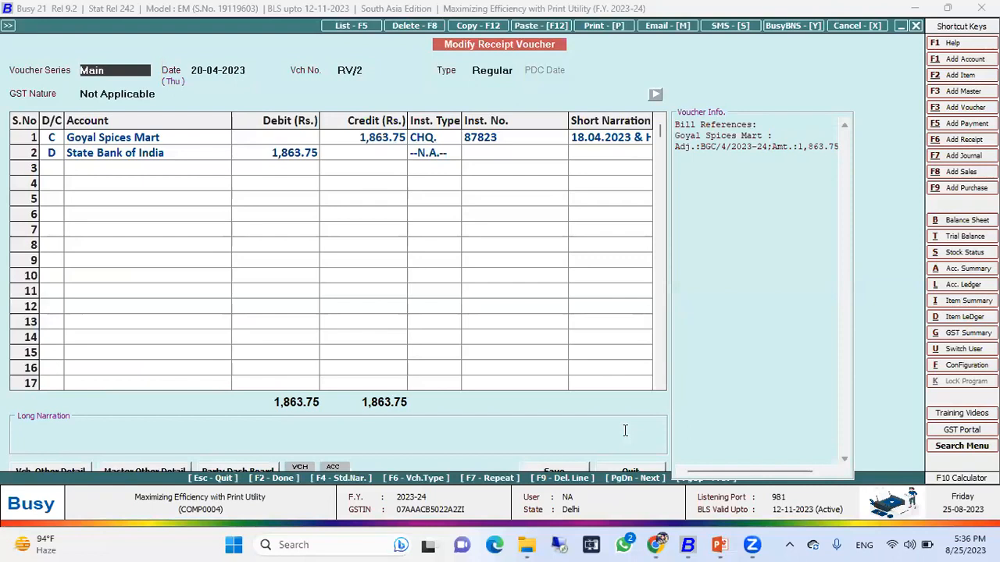
key("Escape")
key("Escape")
key("Escape")
Open the Deposit Slip print utility on a voucher-wise basis.
key("Right")
key("Right")
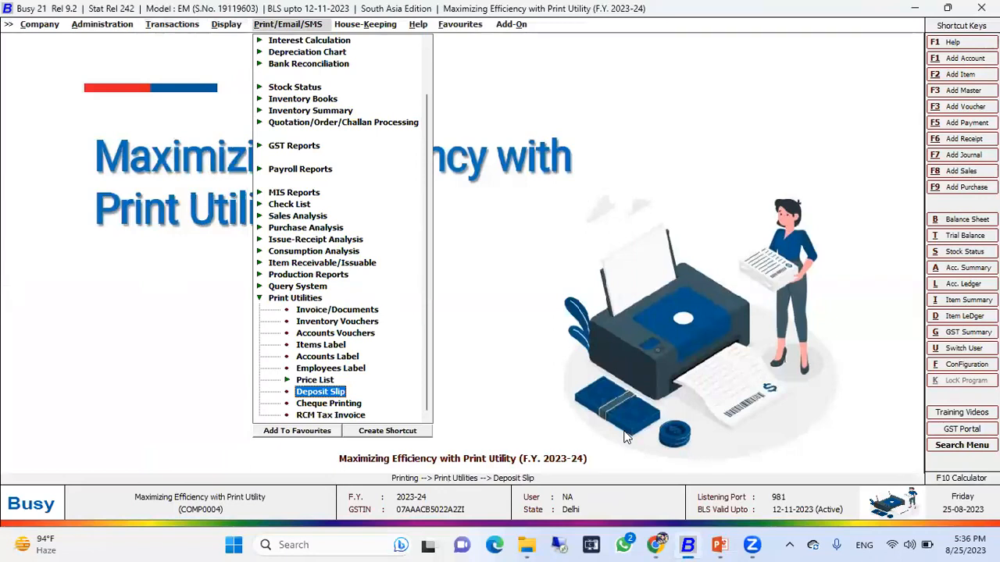
key("Return")
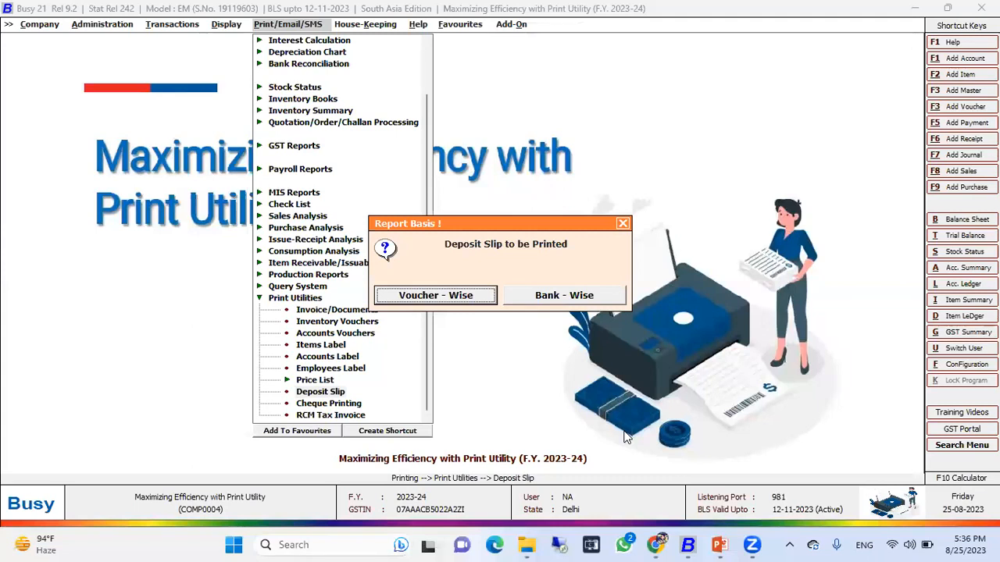
key("Return")
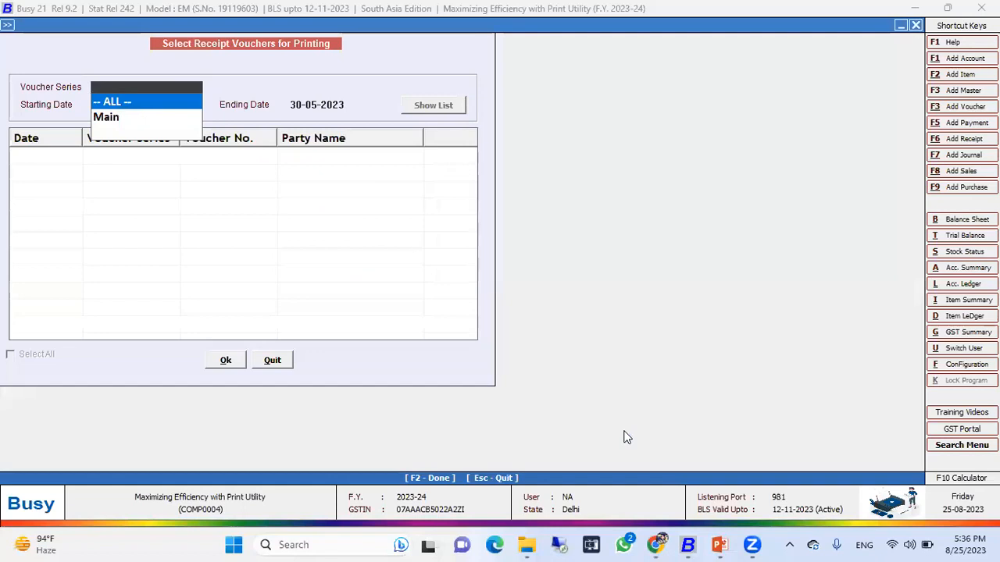
List receipt vouchers of all series from 01-04-2023 to 30-05-2023, select all of them and confirm.
key("Return")
key("Return")
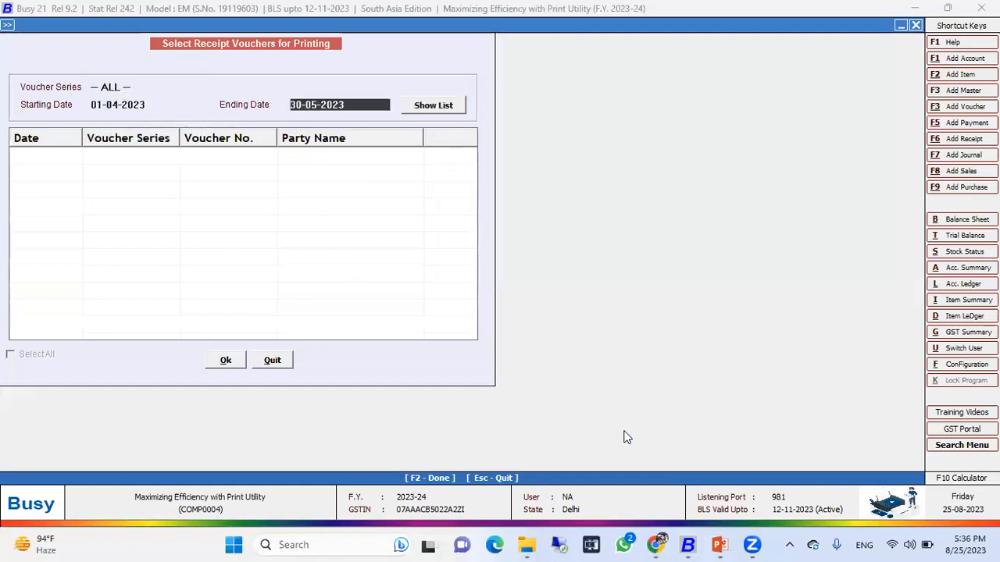
key("Return")
key("Return")
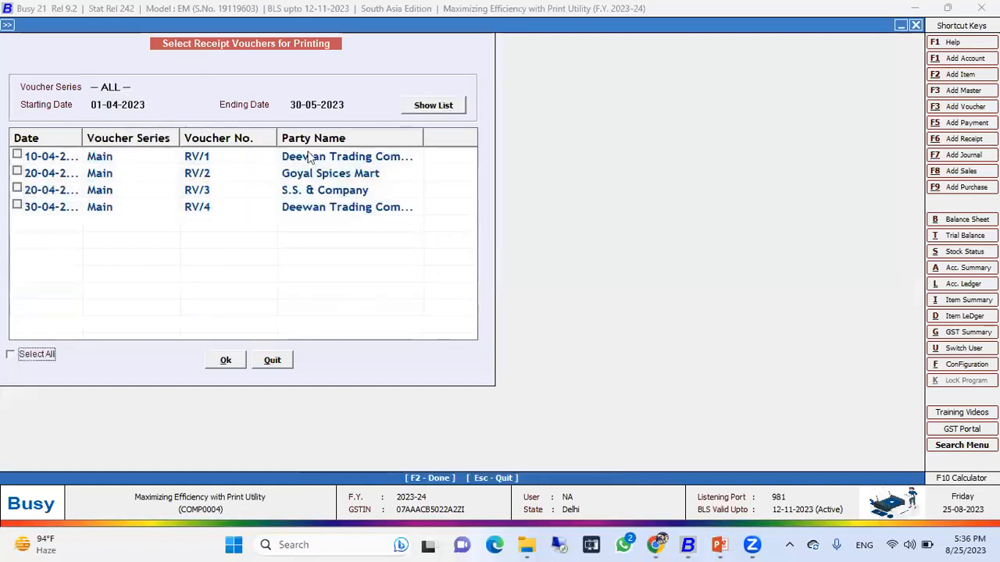
left_click(36, 355)
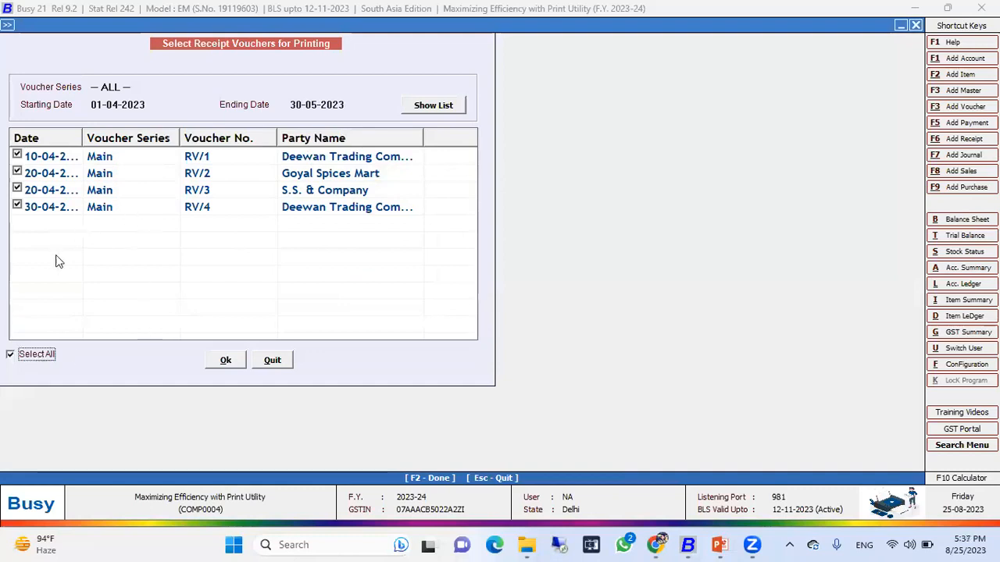
left_click(228, 361)
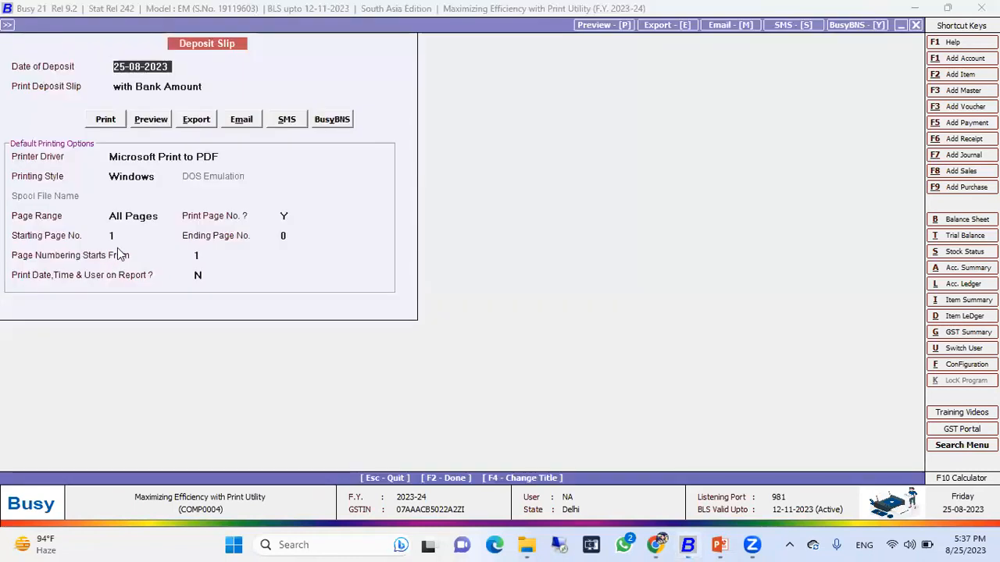
Set the deposit slip to print with Account Amount and preview it.
key("Return")
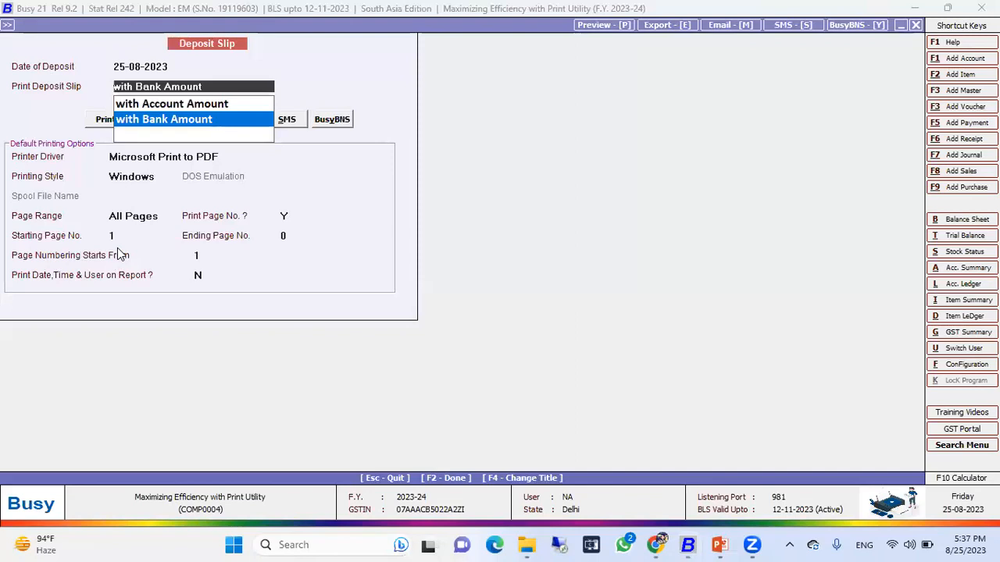
key("Up")
key("Down")
key("Up")
key("Return")
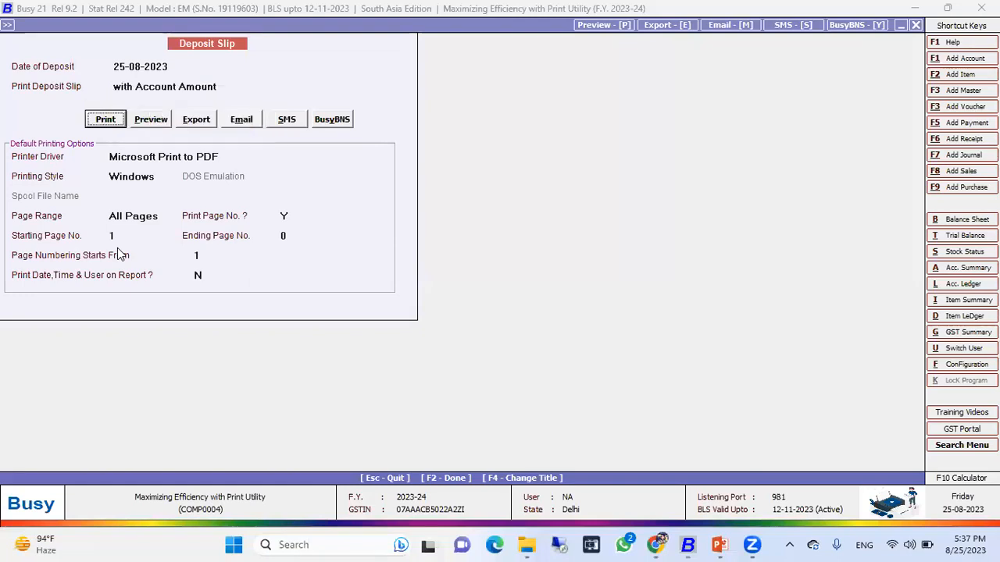
key("Tab")
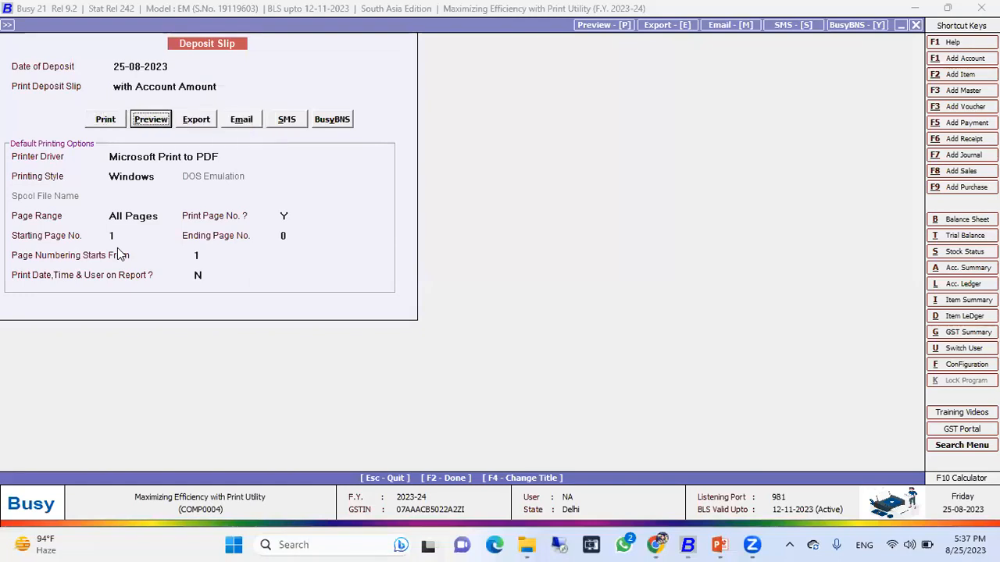
key("Return")
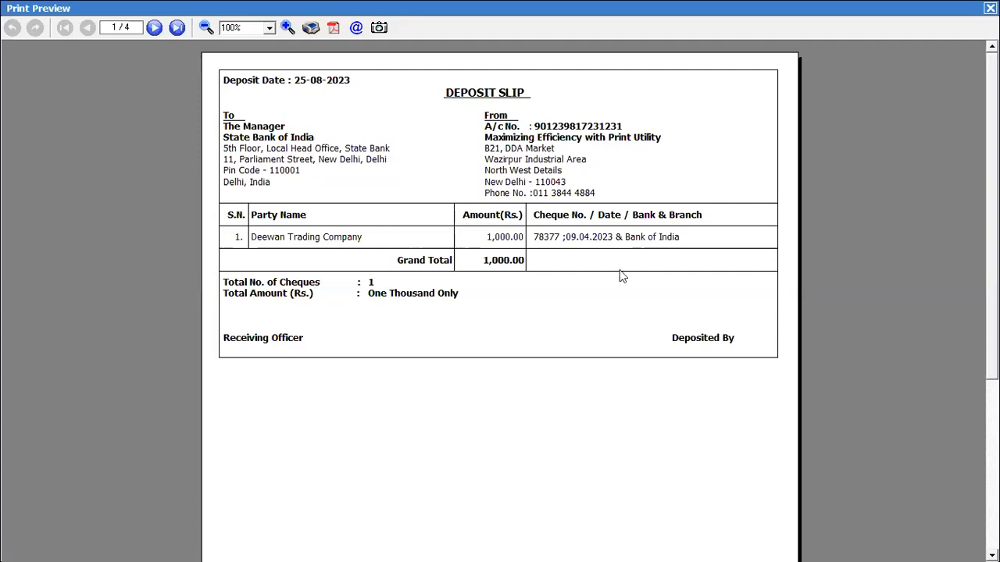
Page through all four deposit slips in the preview and close it.
left_click(155, 27)
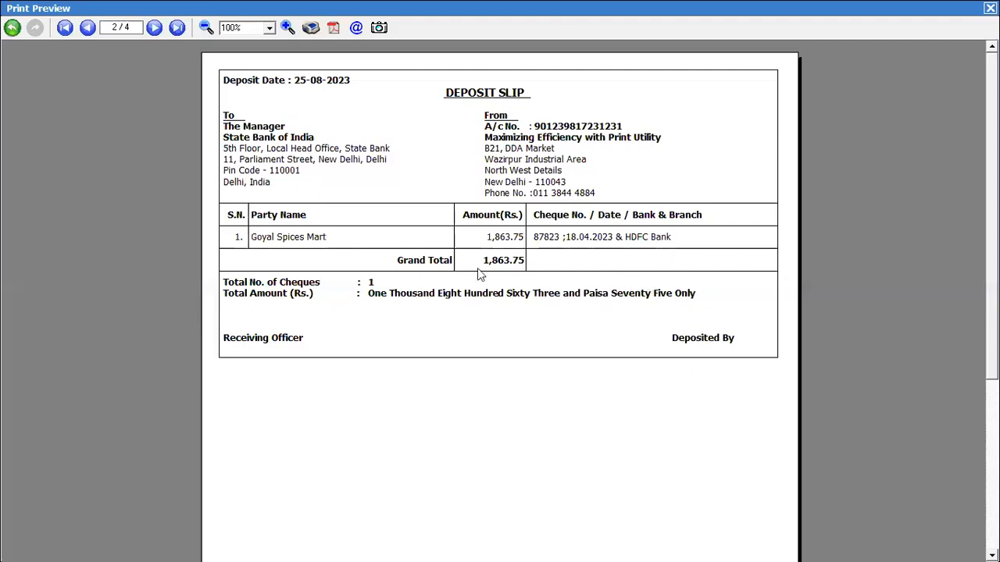
left_click(154, 28)
left_click(154, 28)
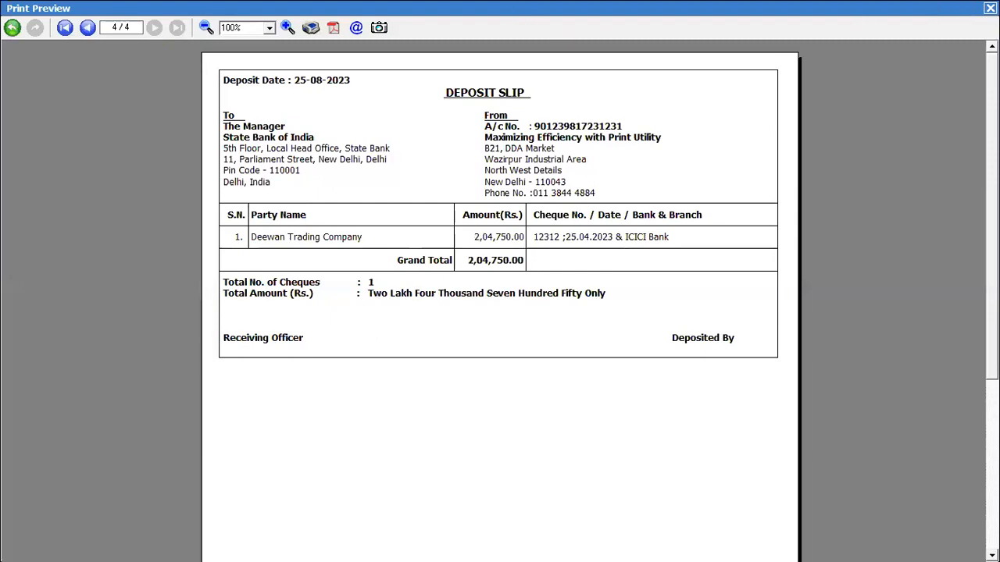
left_click(989, 8)
Switch the deposit slip to with Bank Amount, preview it, and close the preview.
key("Return")
key("Down")
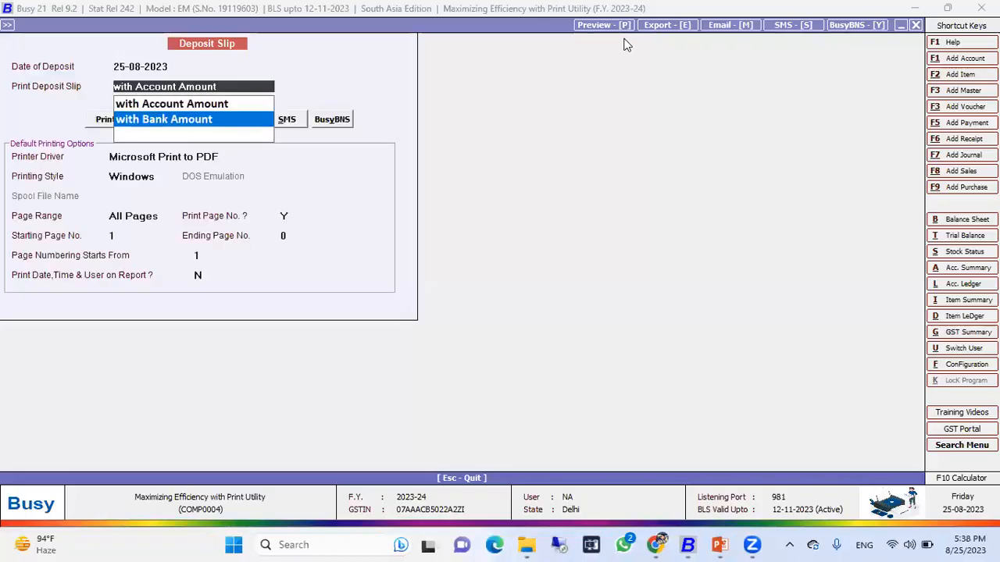
key("Return")
key("Right")
key("Return")
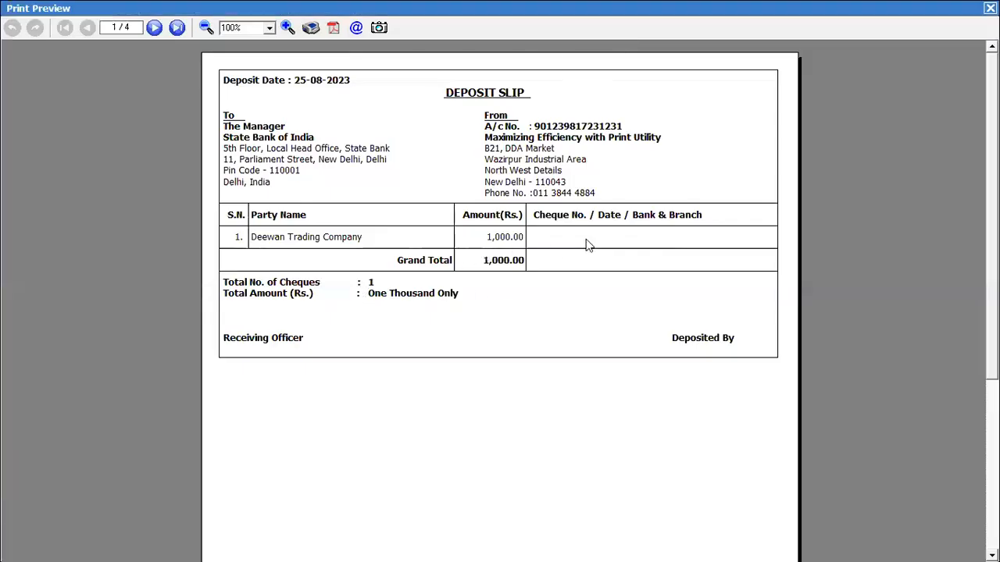
key("Escape")
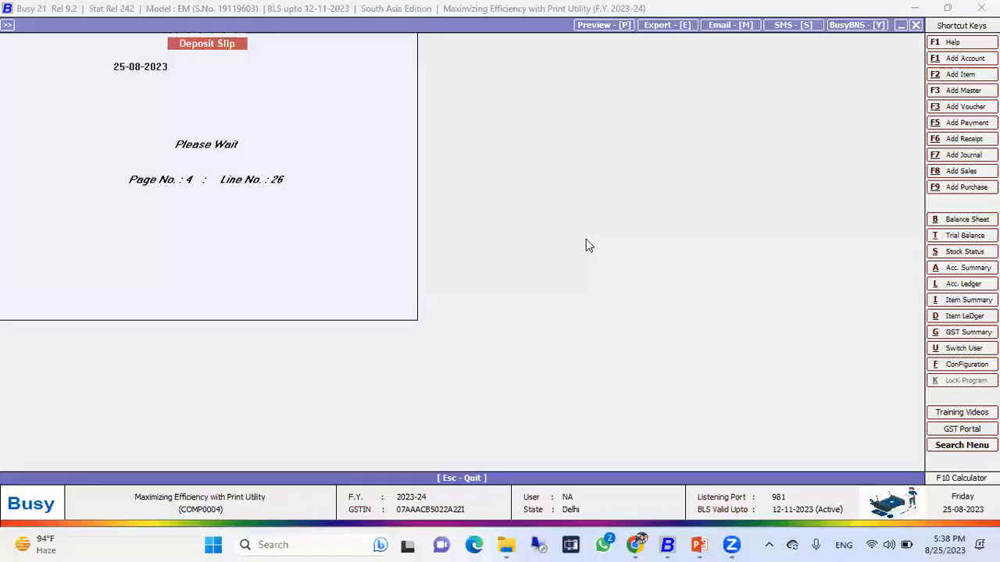
Reopen the voucher-wise deposit slip list and open voucher RV/1 to inspect its party and cheque fields.
key("Escape")
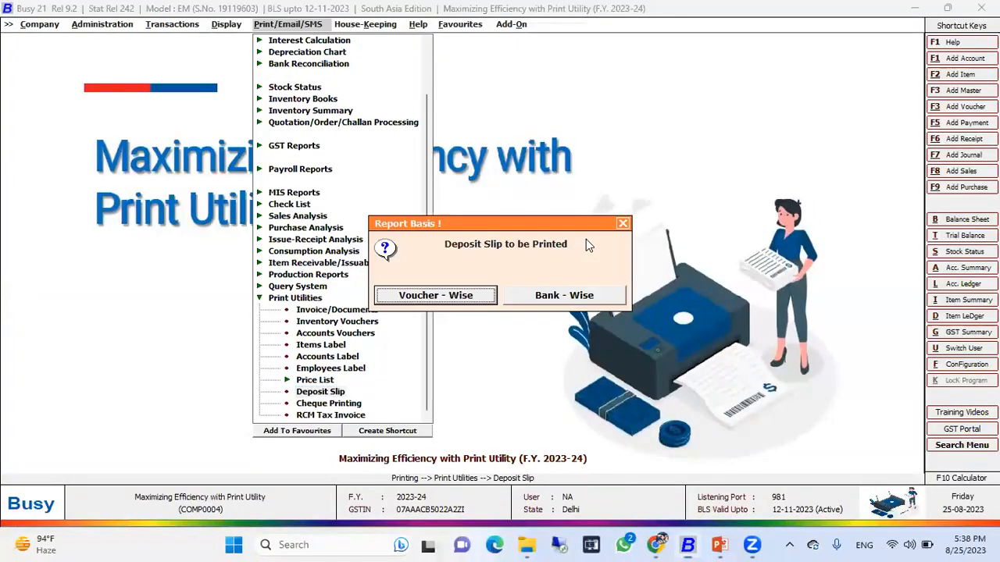
key("Return")
key("Return")
key("Return")
key("Return")
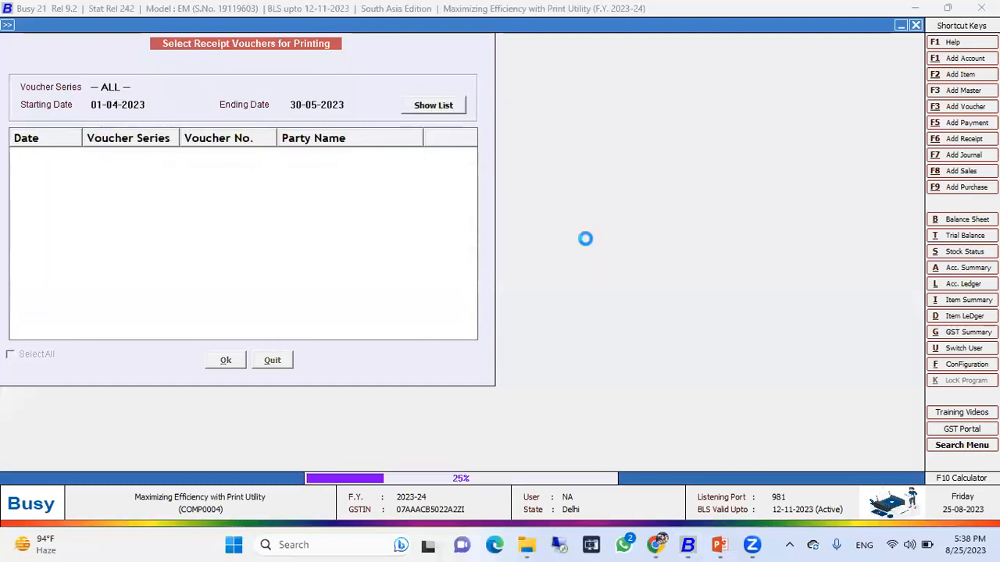
key("Return")
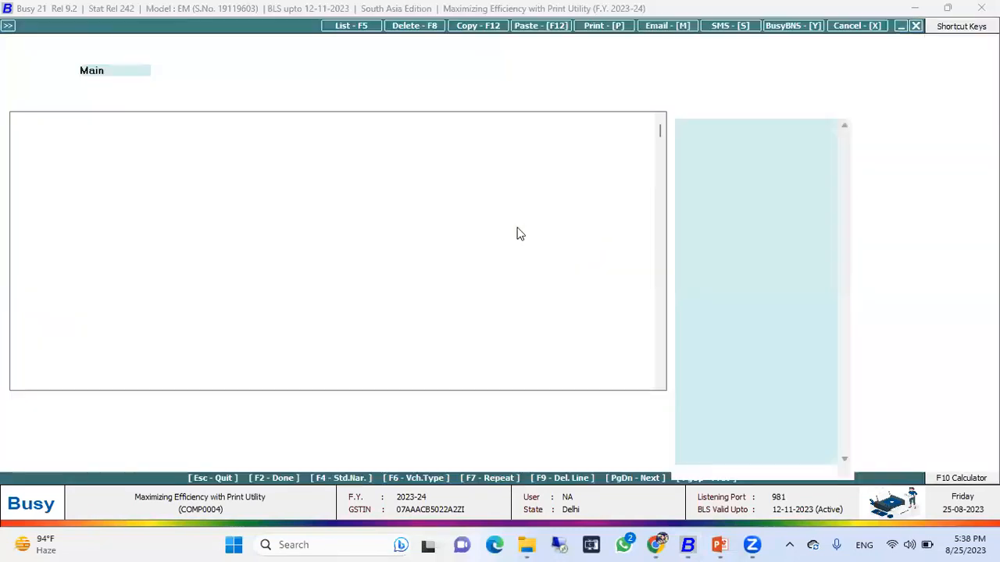
left_click(197, 139)
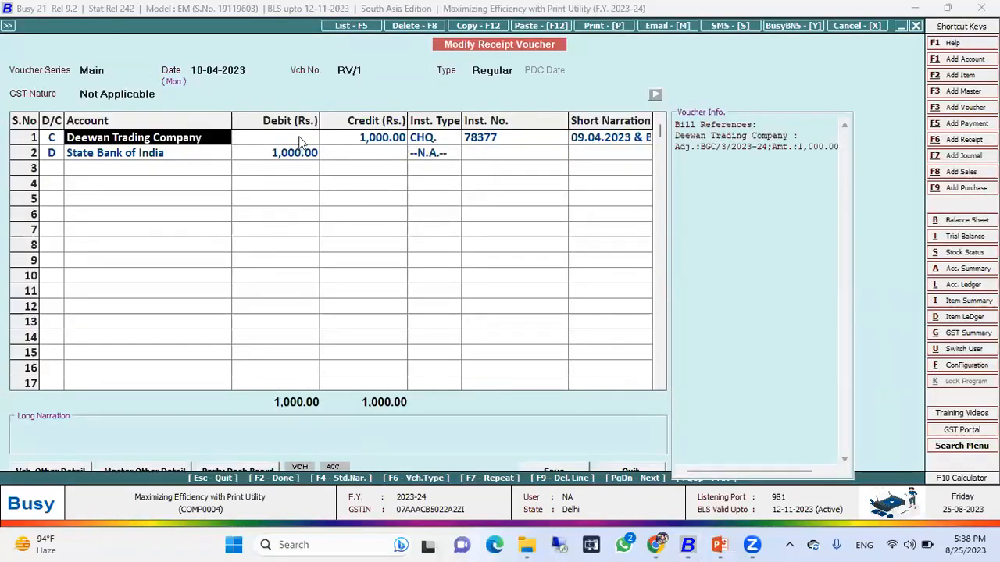
left_click(469, 144)
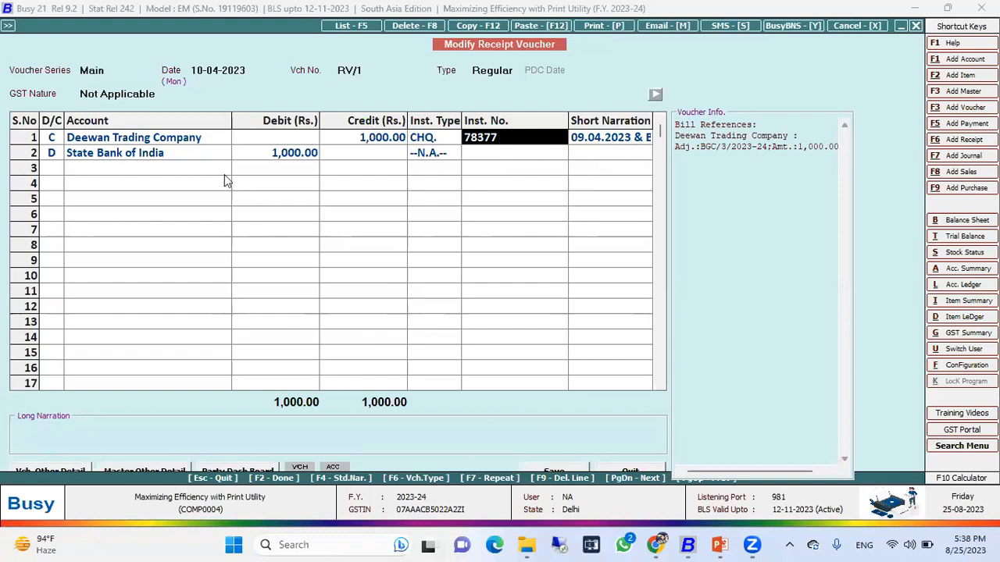
left_click(197, 146)
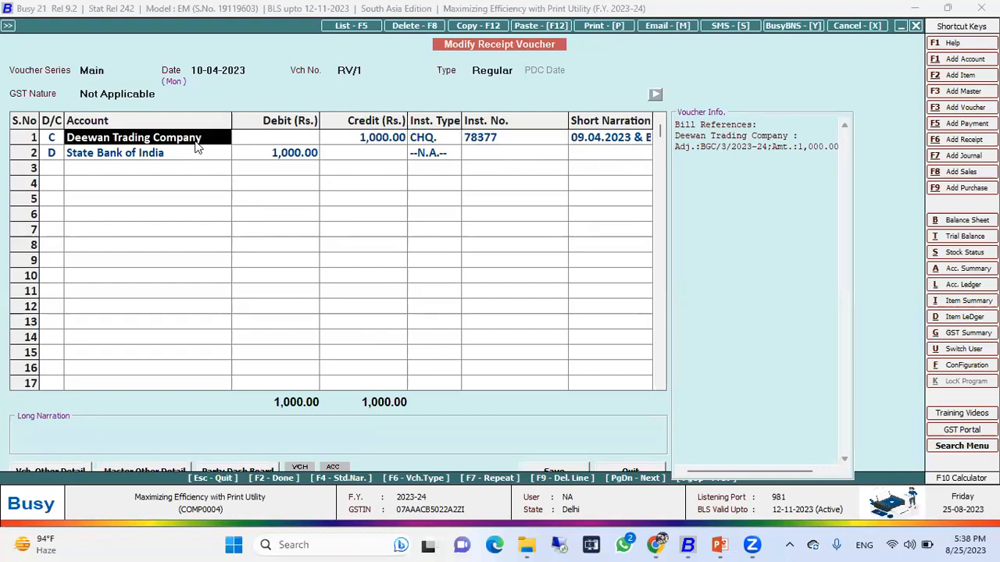
key("Escape")
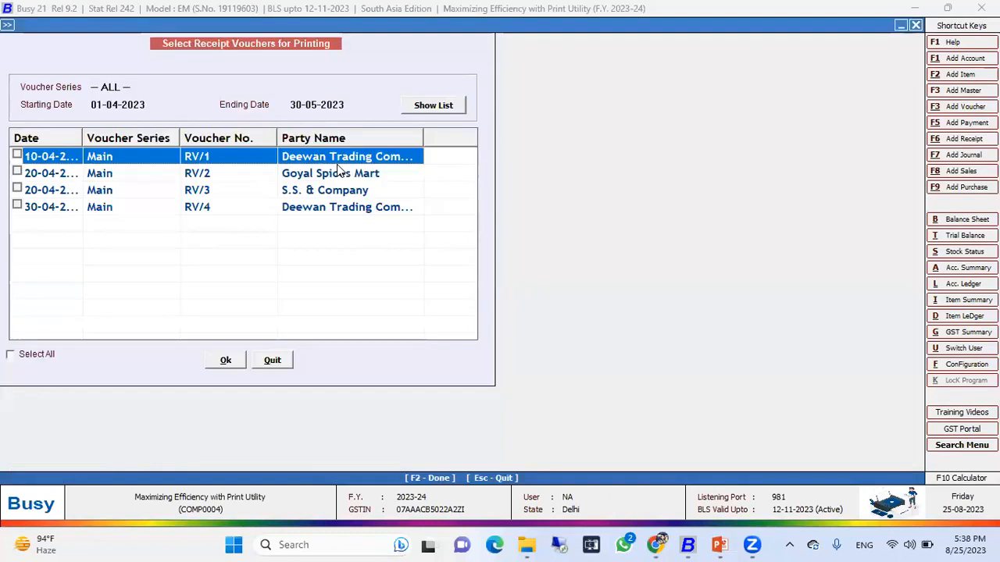
Close the voucher, reload the receipt voucher list for all series and continue to the deposit slip options.
key("Escape")
key("Return")
key("Return")
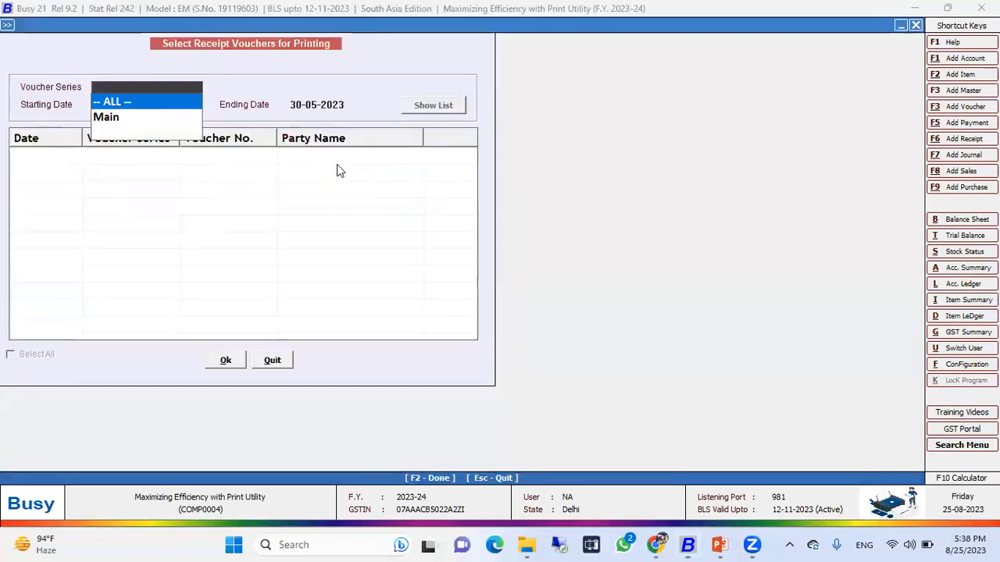
key("Return")
key("Return")
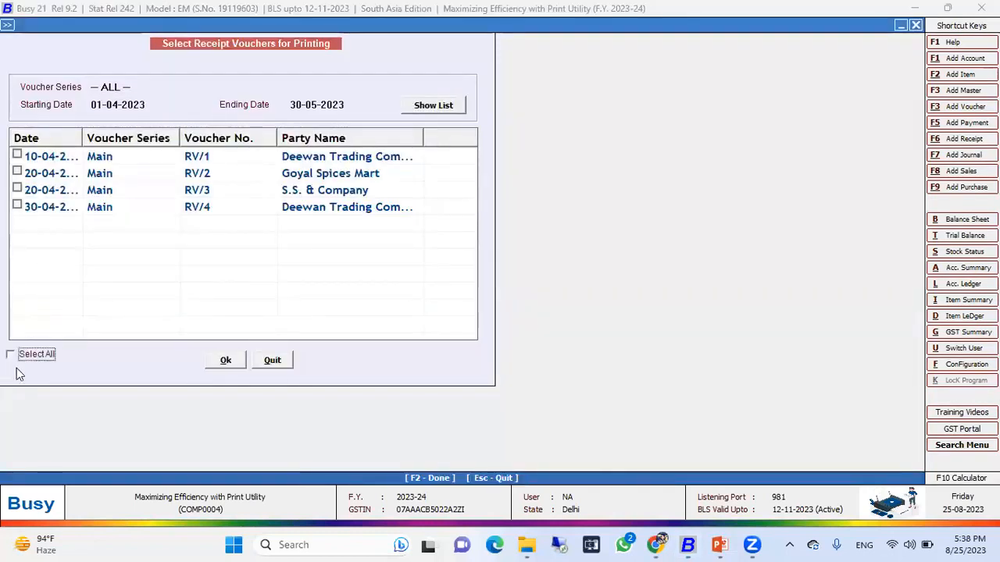
left_click(224, 360)
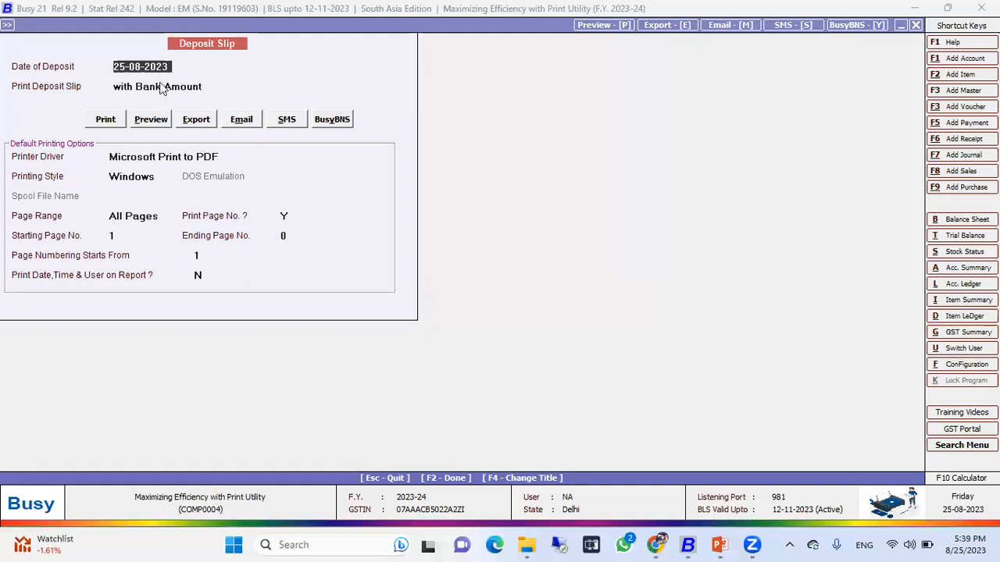
Preview the voucher-wise deposit slip with Bank Amount and close the preview.
left_click(162, 86)
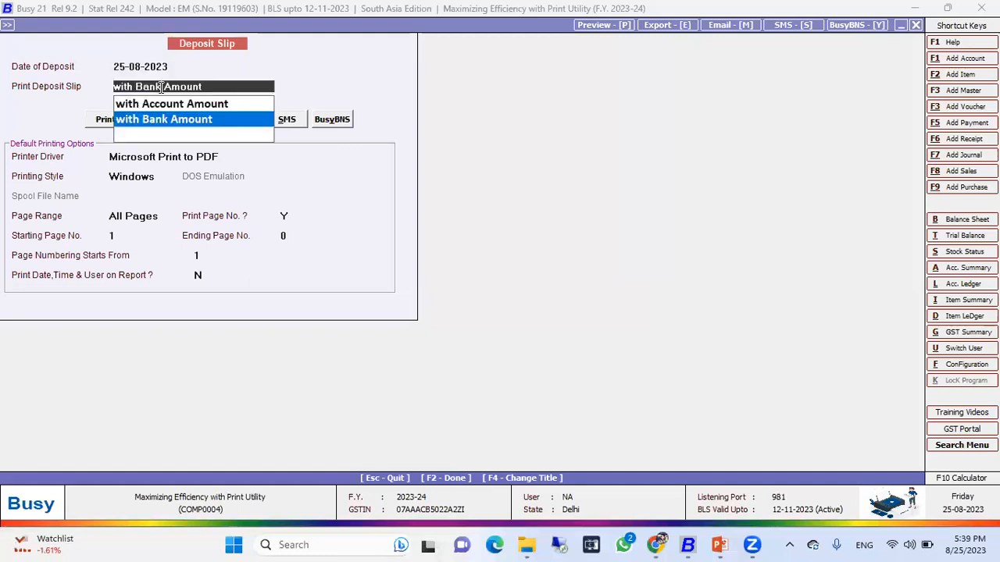
left_click(185, 121)
left_click(156, 119)
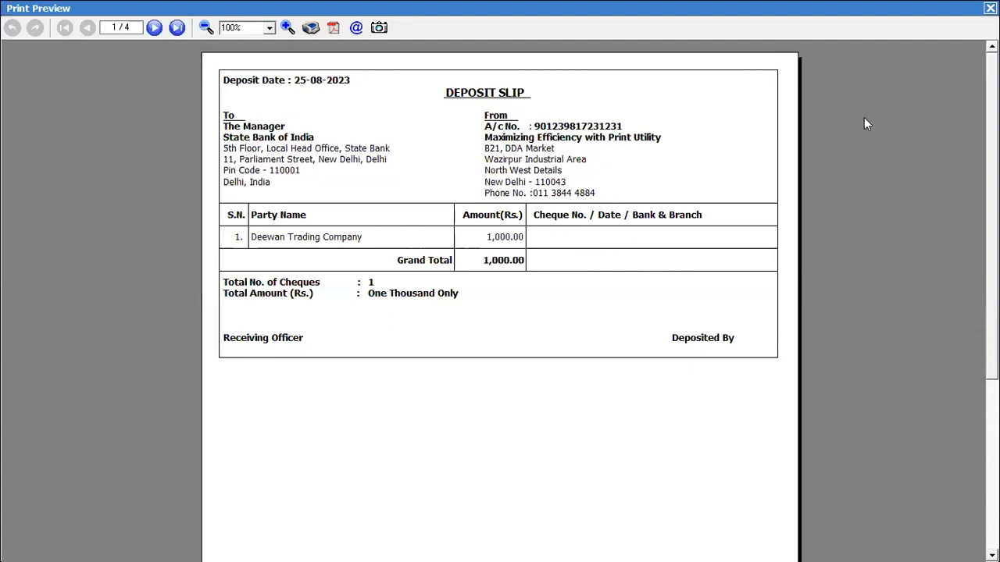
key("Escape")
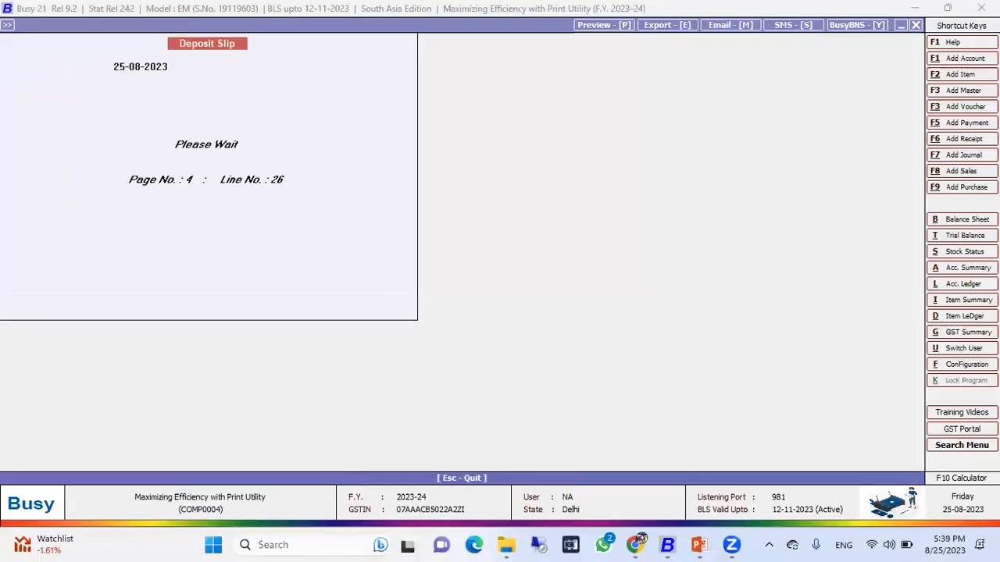
Switch the deposit slip to with Account Amount, preview it, page through to the last slip, and close the preview.
left_click(207, 86)
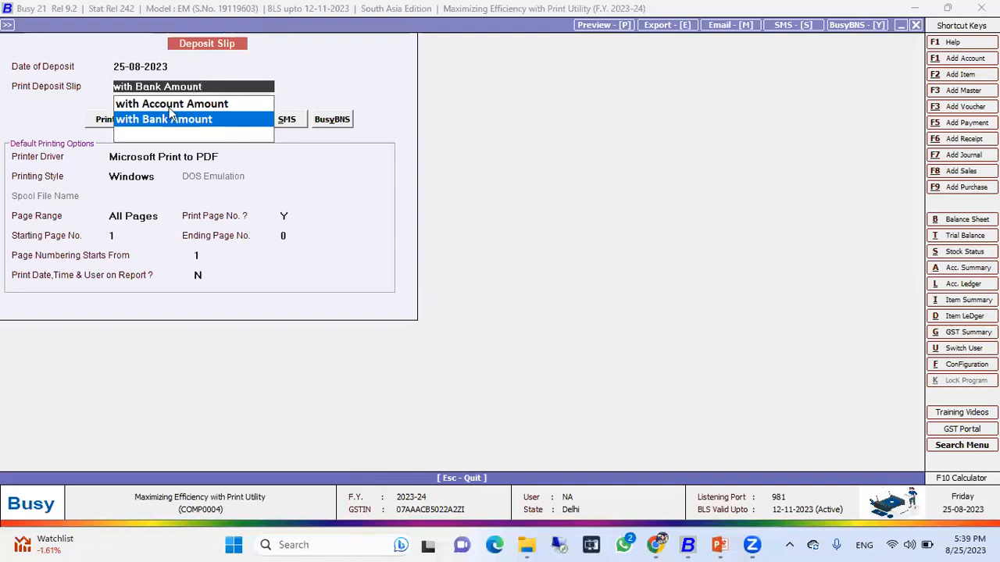
left_click(176, 104)
left_click(152, 119)
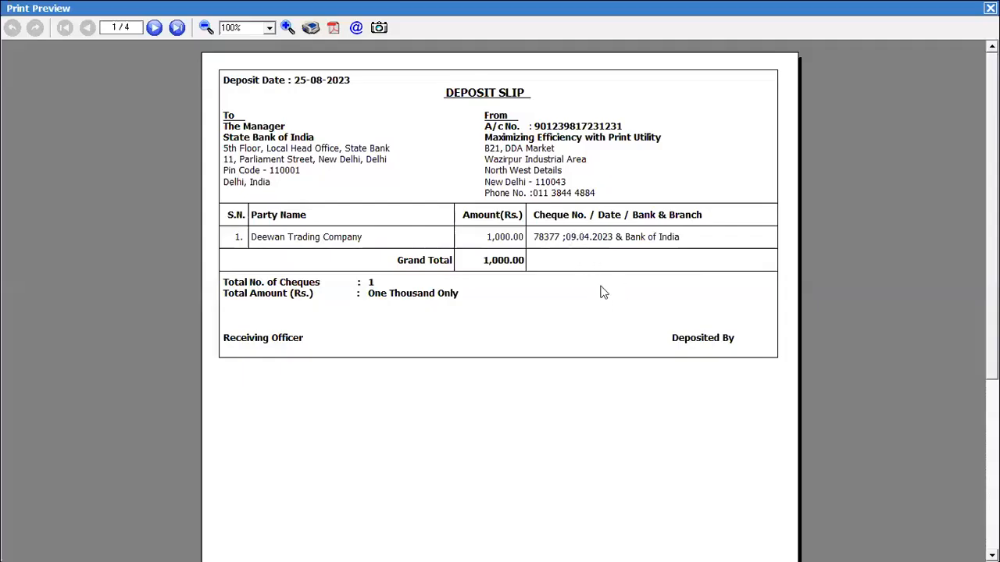
left_click(158, 35)
left_click(158, 35)
left_click(158, 35)
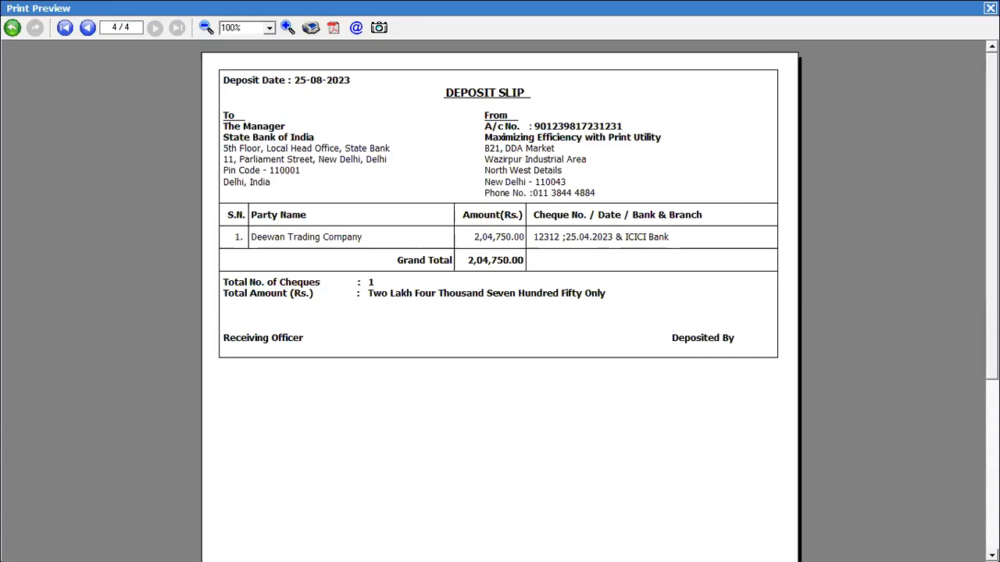
left_click(990, 8)
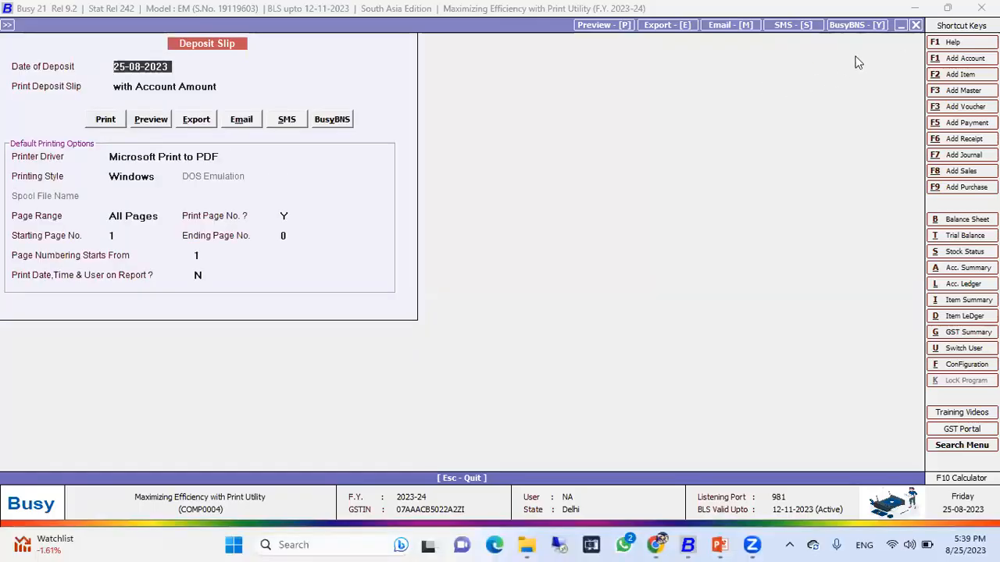
left_click(916, 25)
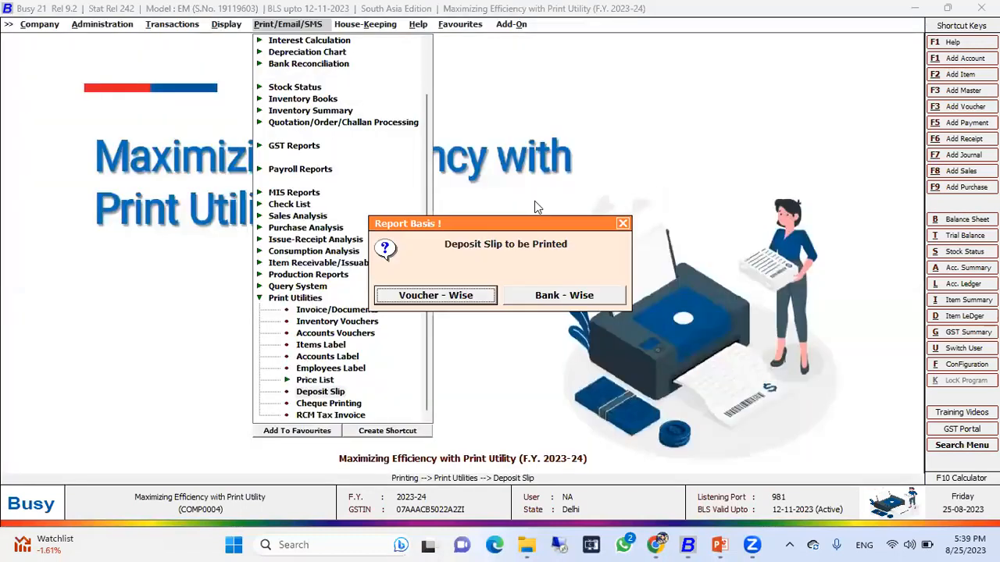
left_click(536, 294)
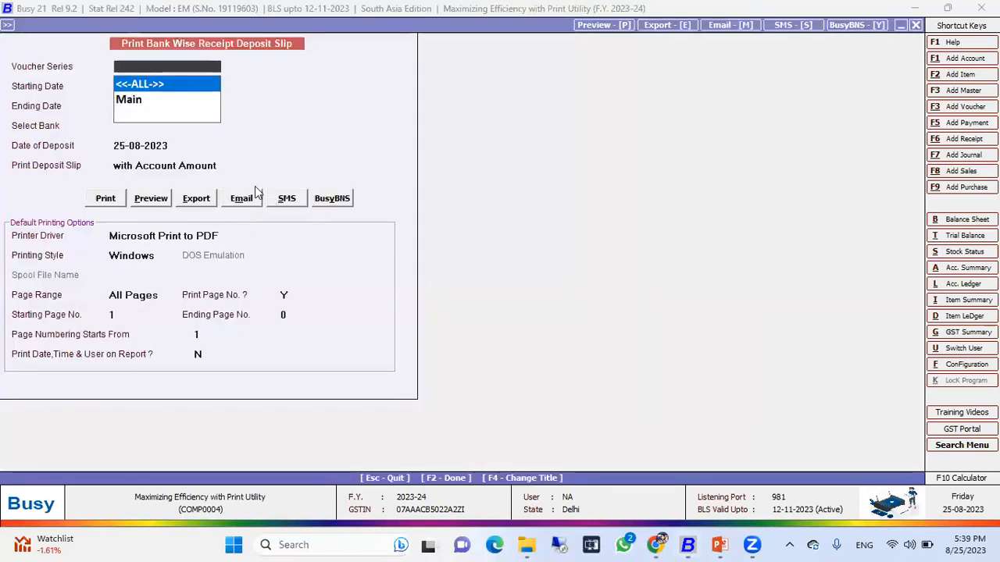
key("Escape")
key("Escape")
key("Escape")
key("Return")
key("Right")
key("Left")
key("Right")
key("Escape")
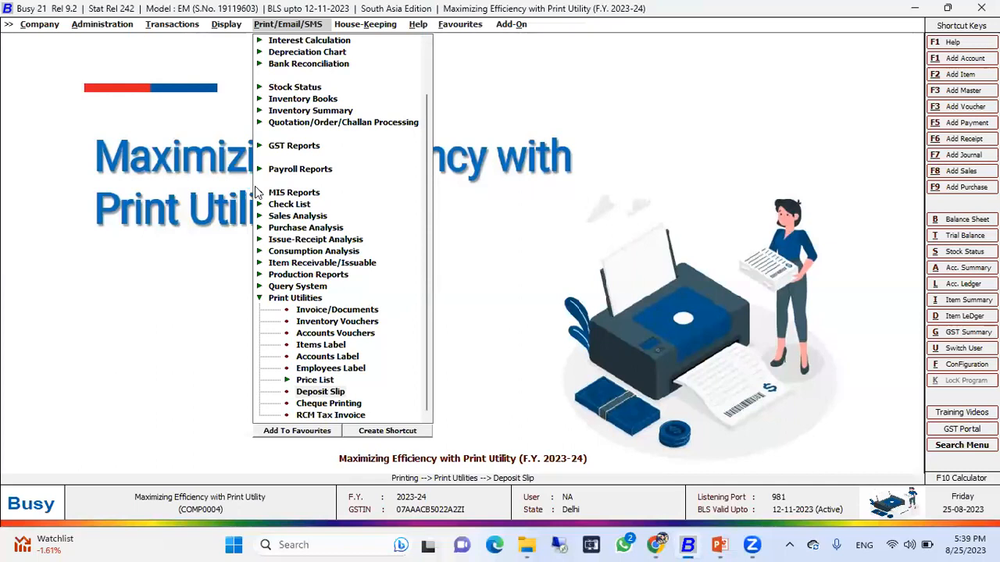
Open the bank-wise deposit slip for all series from 01-04-2023 to 30-05-2023 and select State Bank of India.
key("Return")
key("Return")
key("Return")
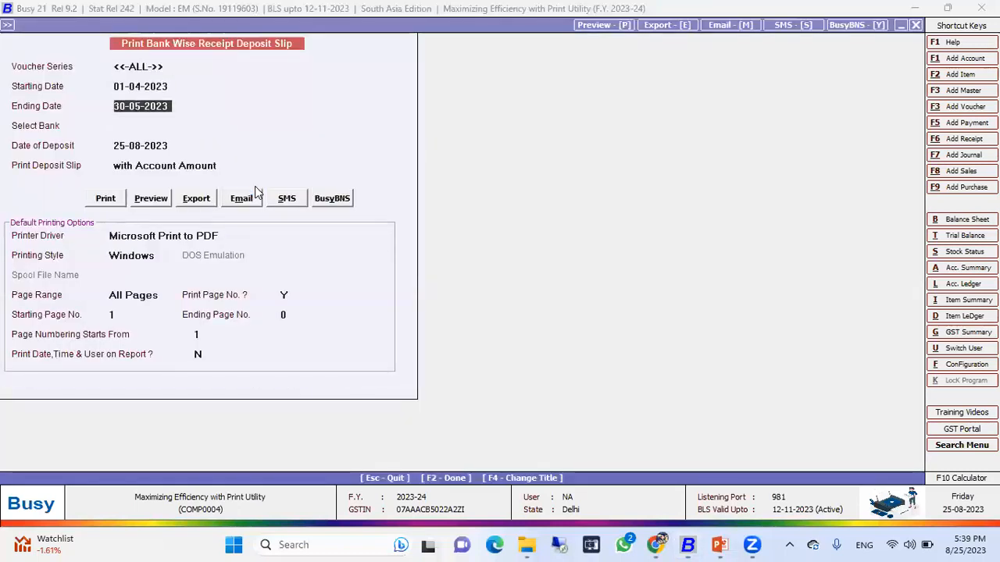
key("Return")
key("Down")
key("Return")
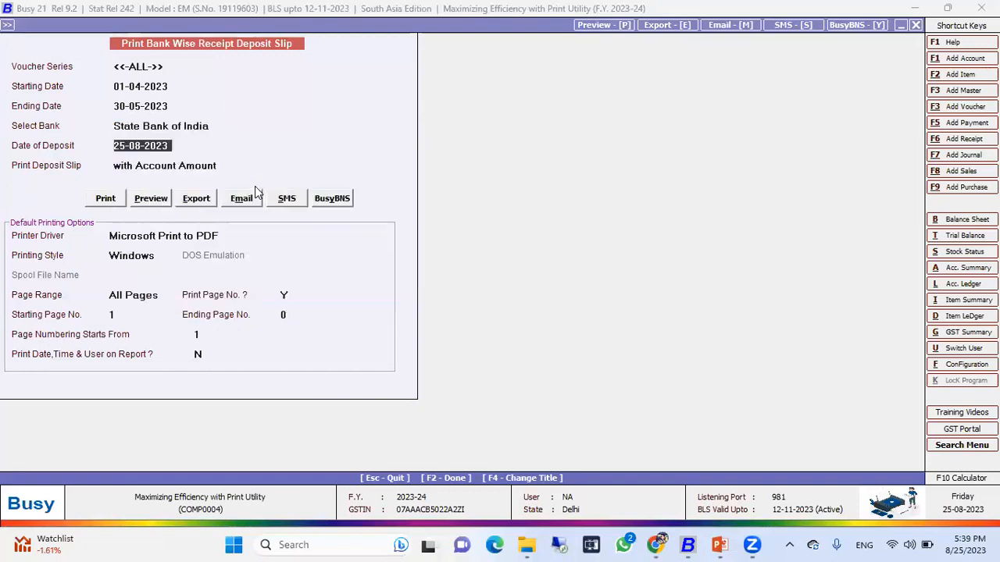
key("Up")
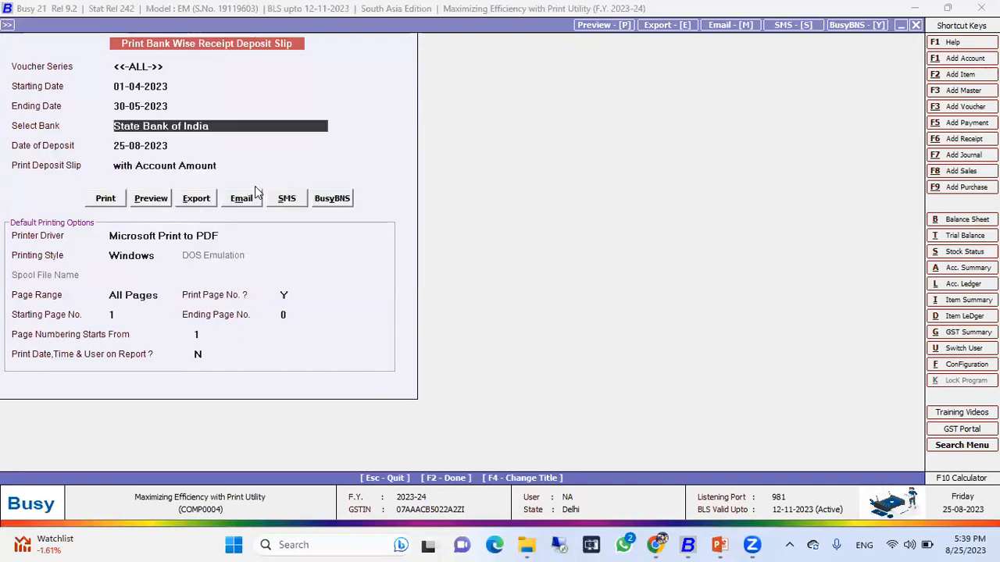
key("Return")
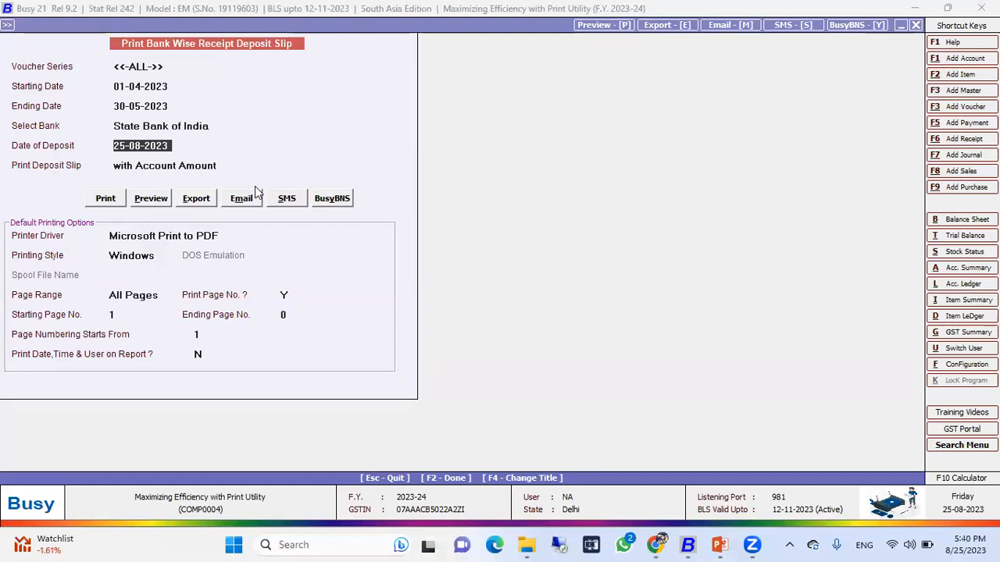
key("Return")
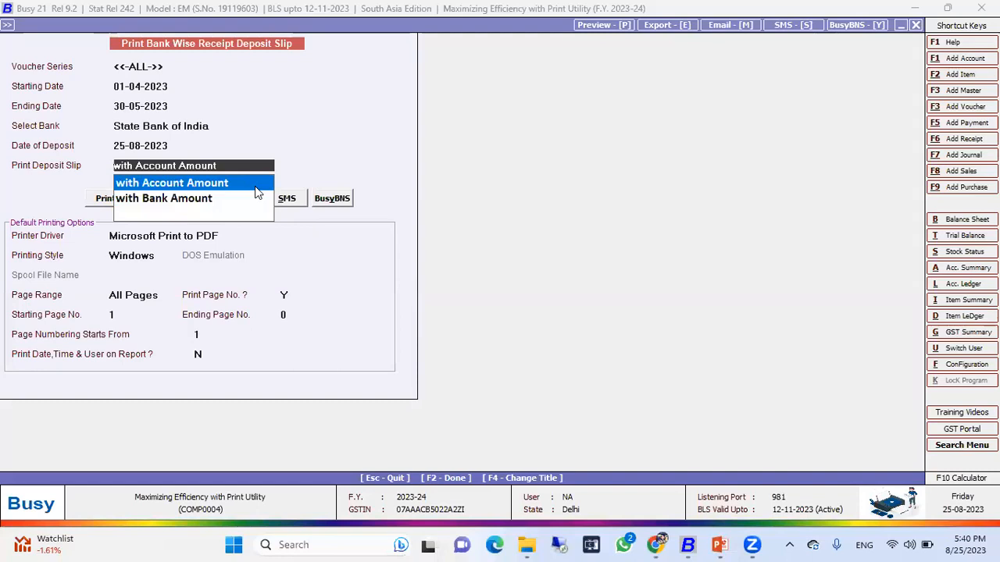
Keep the bank-wise deposit slip with Account Amount, preview it, and close the preview.
key("Return")
key("Right")
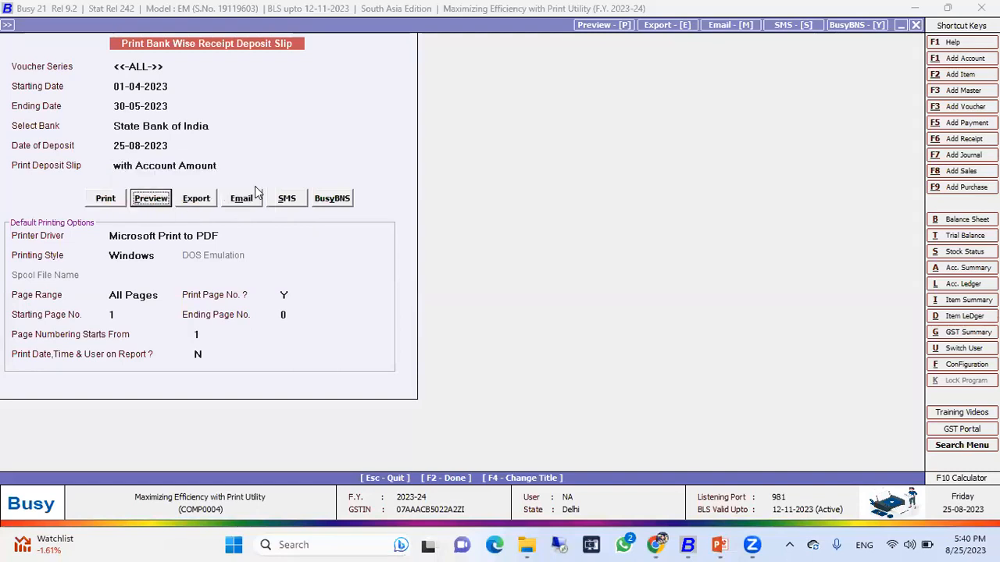
key("Return")
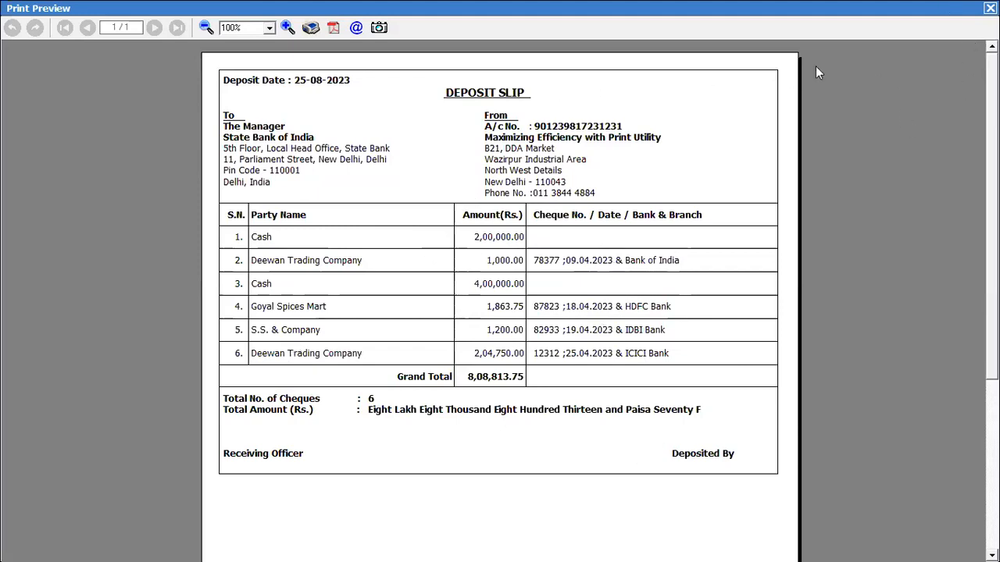
key("Escape")
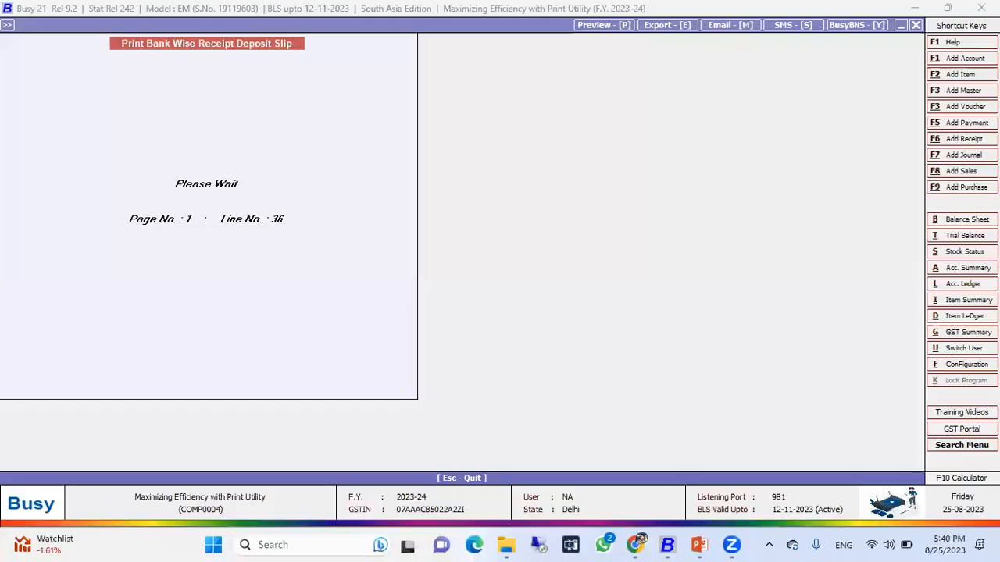
key("Escape")
key("Escape")
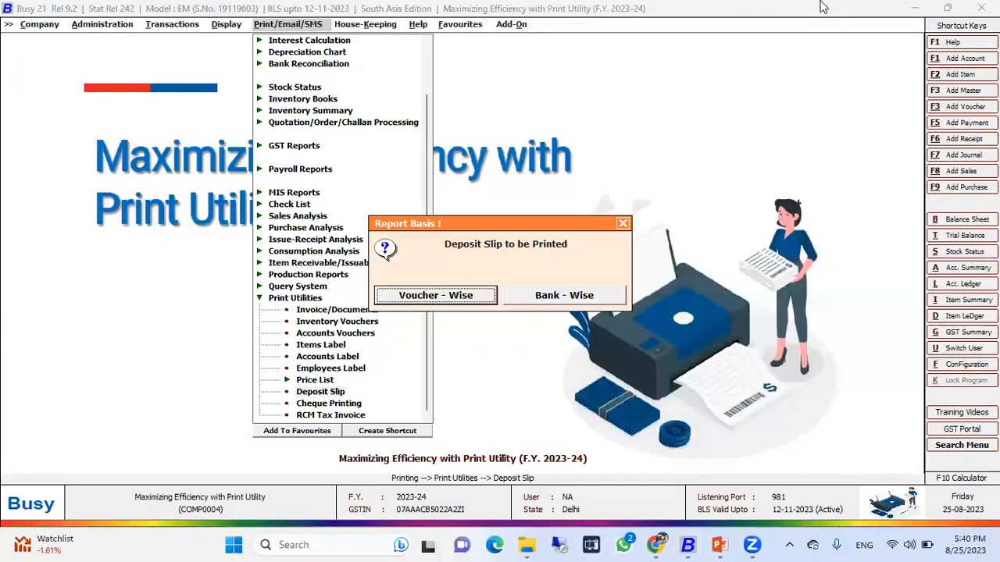
key("Down")
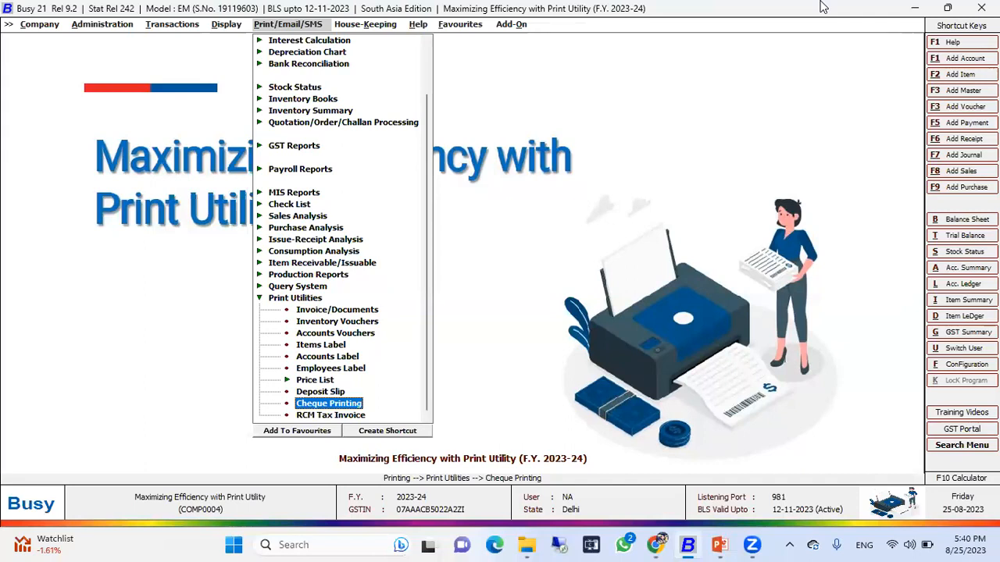
key("Up")
key("Up")
key("Up")
key("Up")
key("Up")
key("Up")
key("Up")
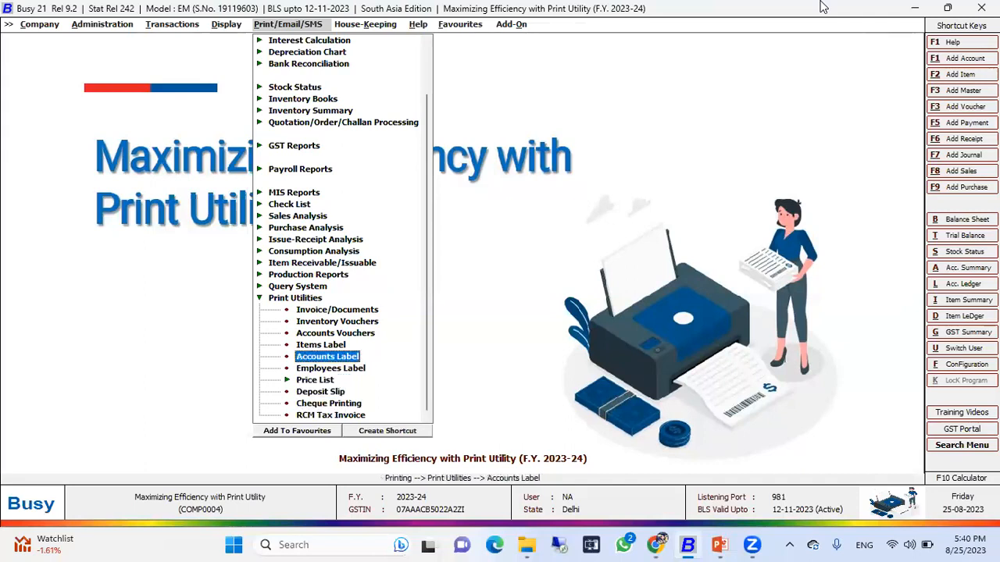
key("Up")
key("Up")
key("Return")
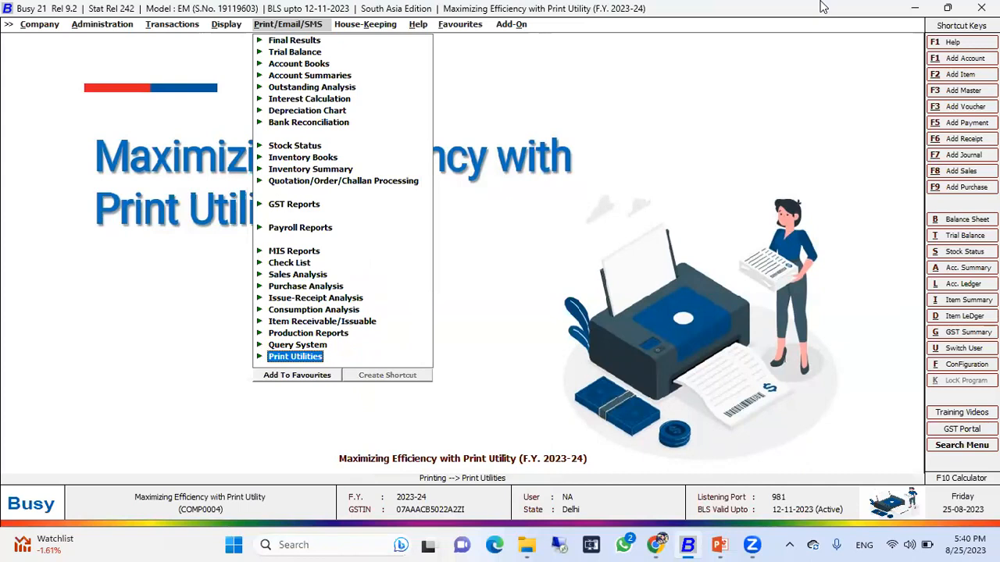
Open the Accounts settings in Features / Options under Administration Configuration.
key("Left")
key("Left")
key("Left")
key("Down")
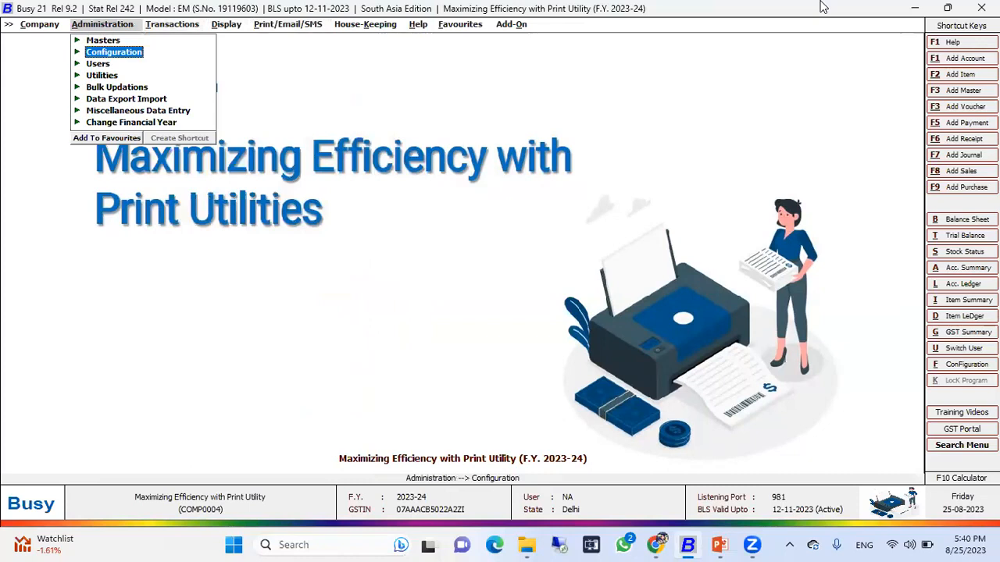
key("Return")
key("Down")
key("Down")
key("Down")
key("Down")
key("Down")
key("Down")
key("Down")
key("Down")
key("Down")
key("Down")
key("Down")
key("Down")
key("Down")
key("Down")
key("Down")
key("Down")
key("Down")
key("Down")
key("Down")
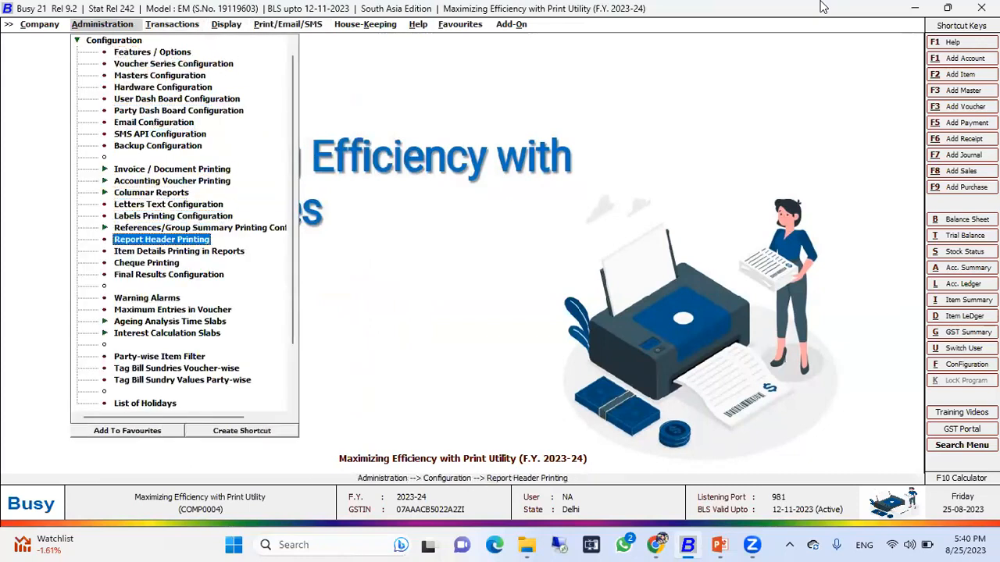
key("Up")
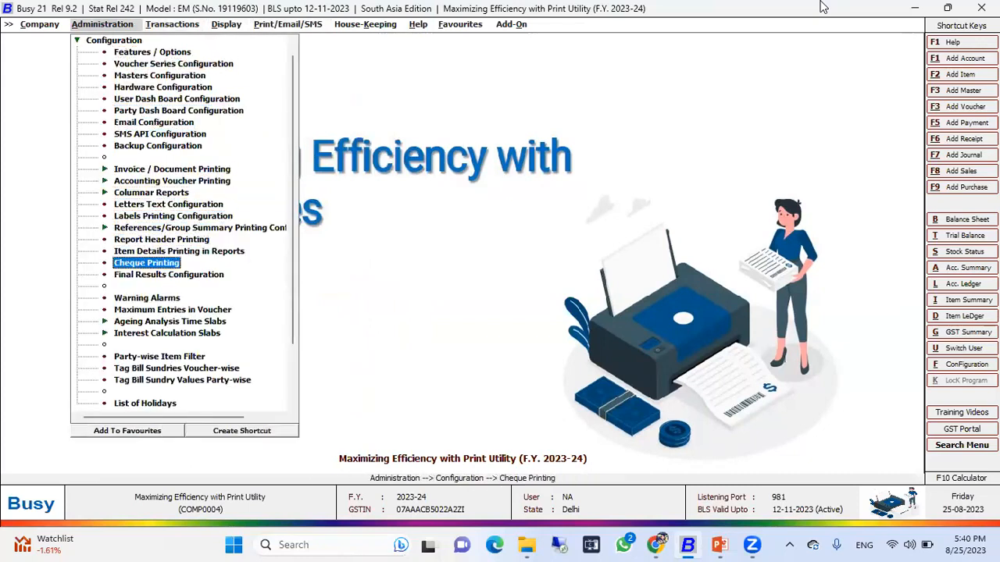
key("Up")
key("Up")
key("Up")
key("Up")
key("Up")
key("Up")
key("Up")
key("Up")
key("Up")
key("Up")
key("Up")
key("Up")
key("Up")
key("Up")
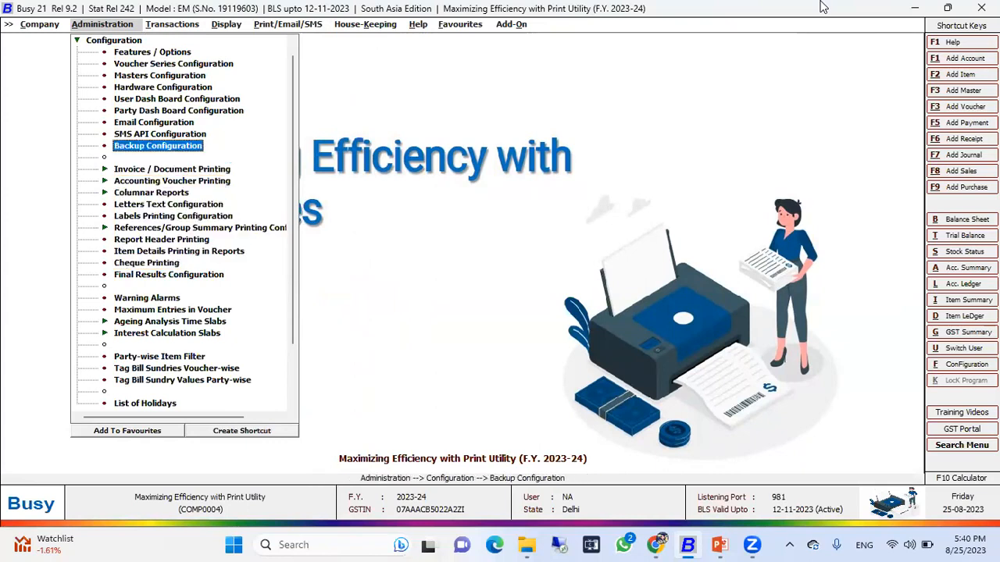
key("Up")
key("Up")
key("Up")
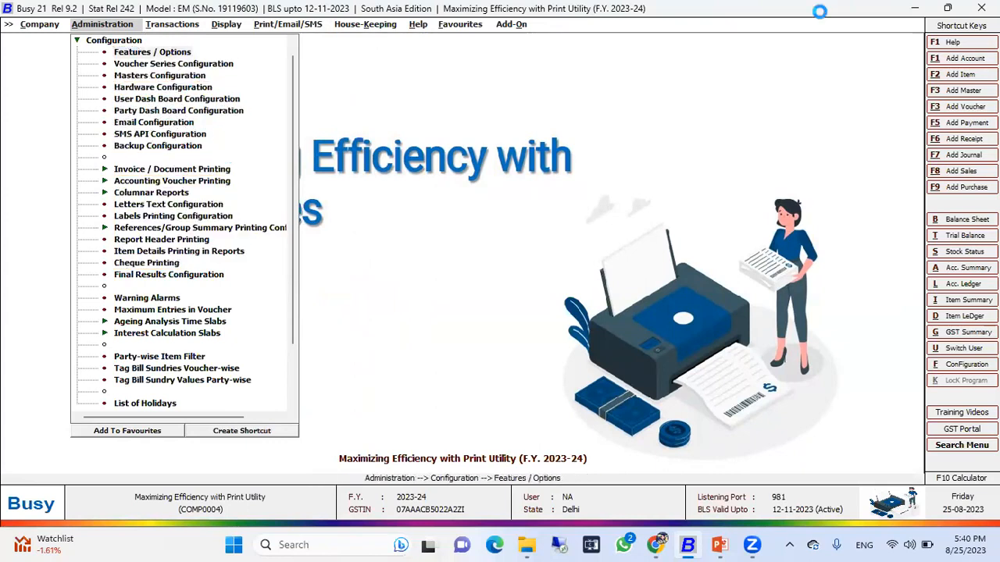
key("Return")
key("Down")
key("Down")
key("Down")
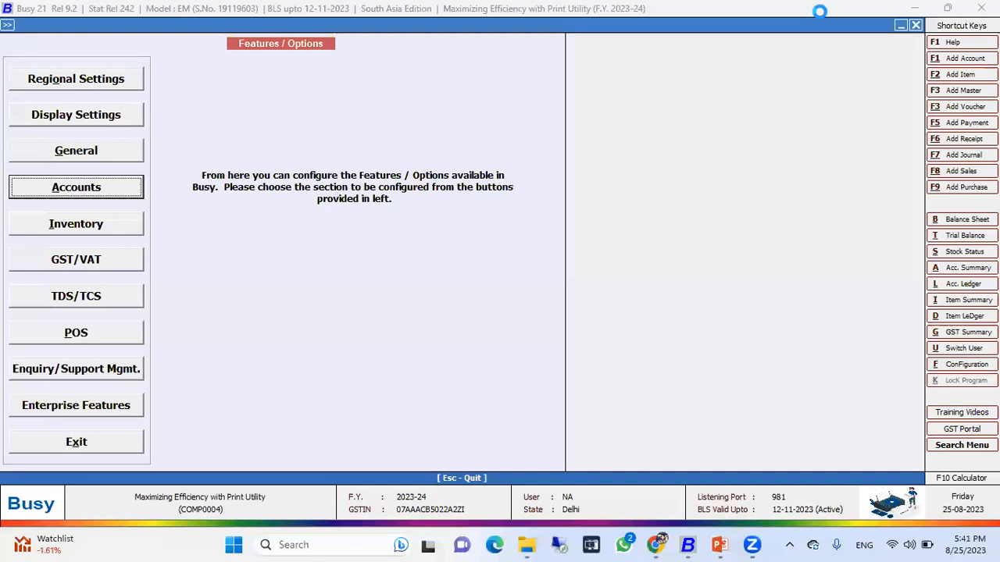
key("Return")
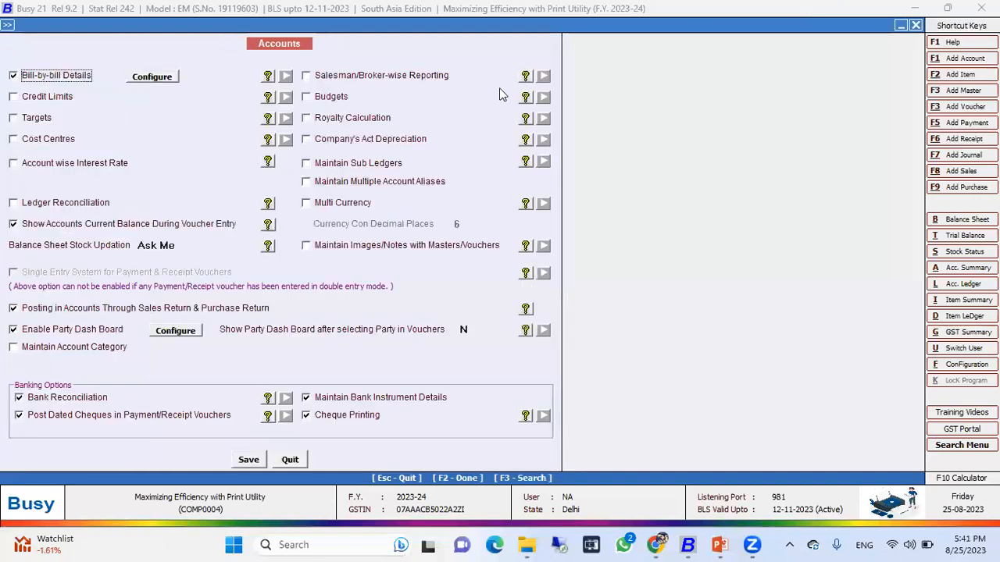
Inspect the Cheque Printing banking option and quit the Accounts settings.
left_click(327, 421)
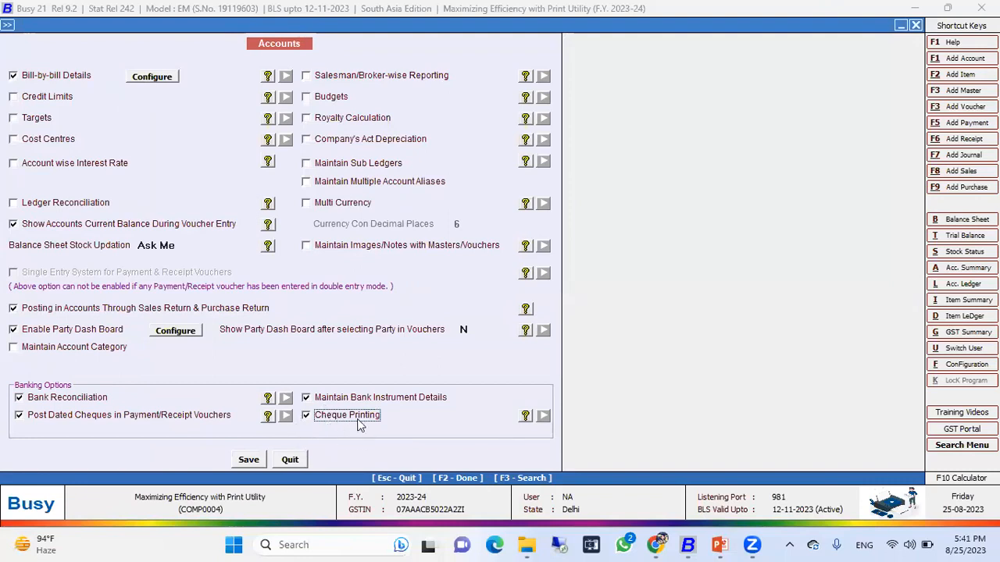
left_click(293, 461)
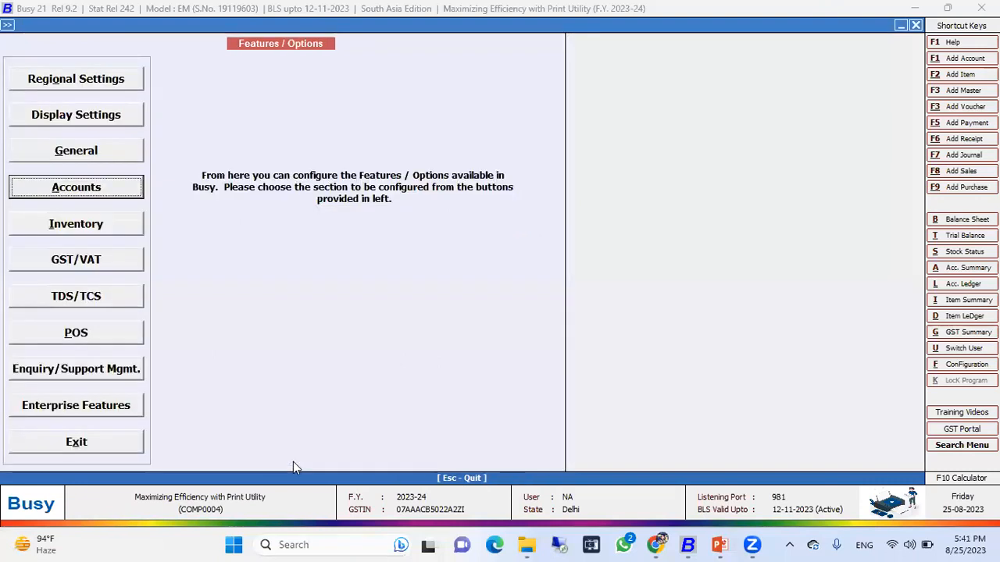
left_click(293, 461)
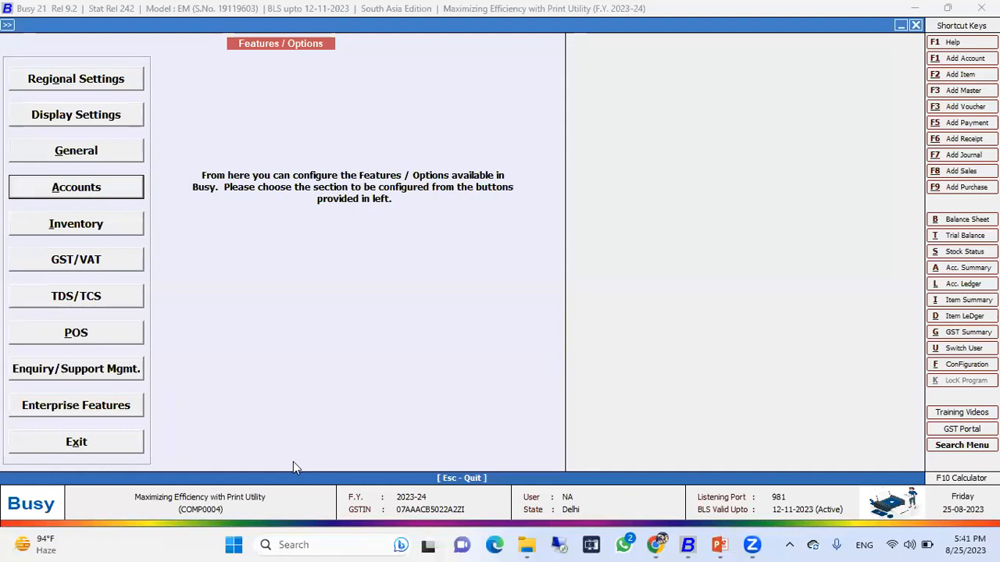
Open the Cheque Printing configuration and briefly start, then cancel, adding a new cheque format.
key("Down")
key("Down")
key("Down")
key("Down")
key("Down")
key("Down")
key("Down")
key("Down")
key("Down")
key("Down")
key("Down")
key("Down")
key("Down")
key("Down")
key("Down")
key("Down")
key("Down")
key("Down")
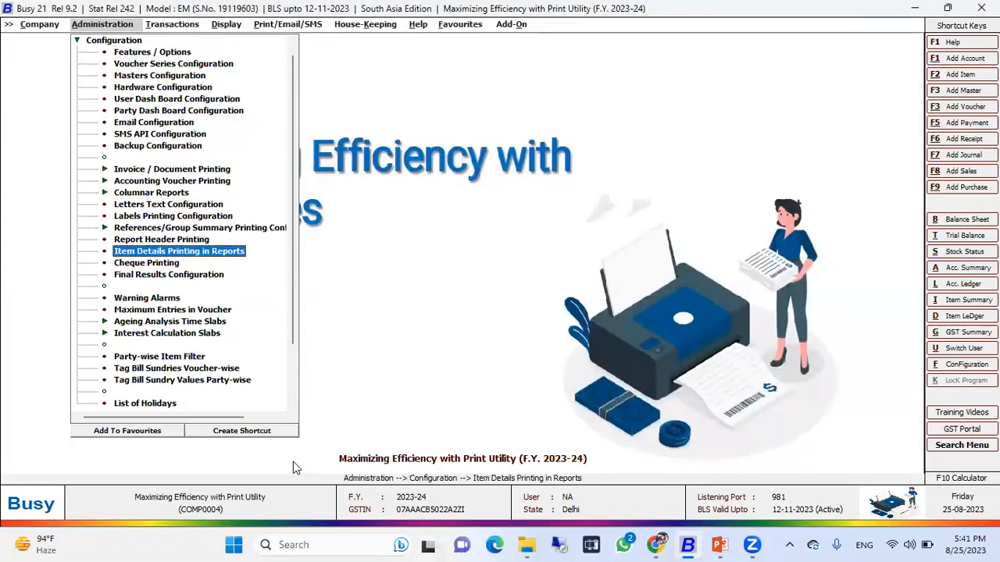
key("Up")
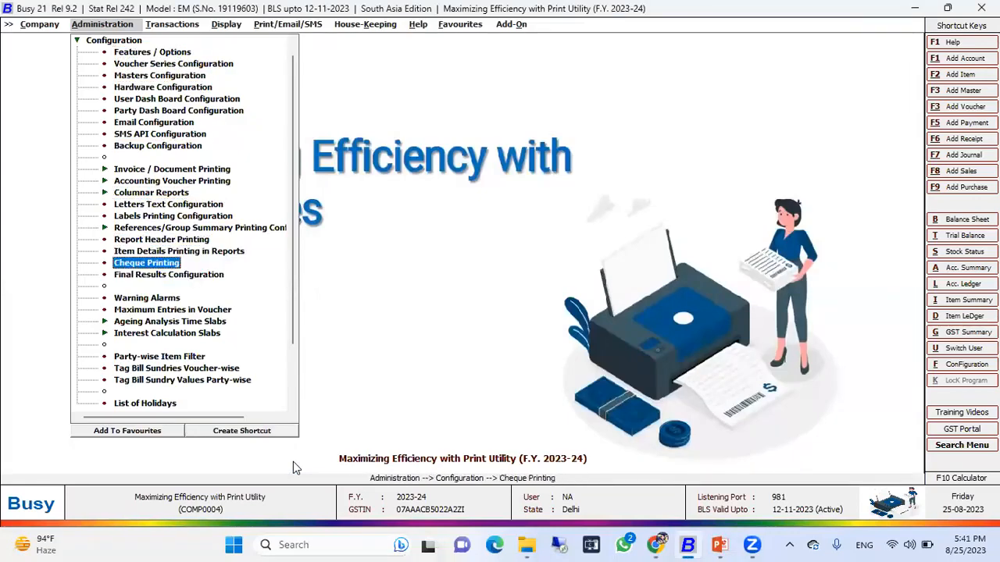
key("Return")
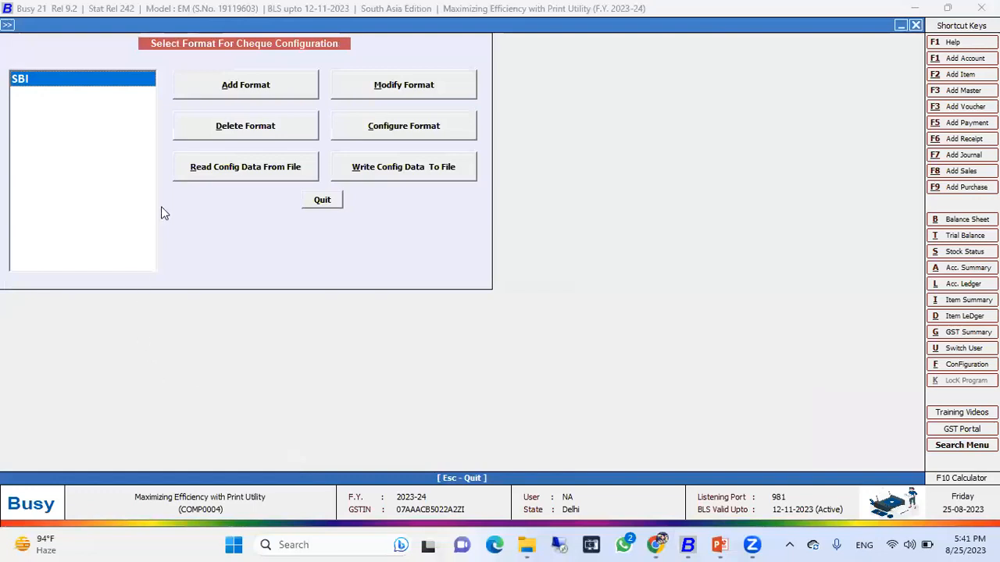
left_click(230, 92)
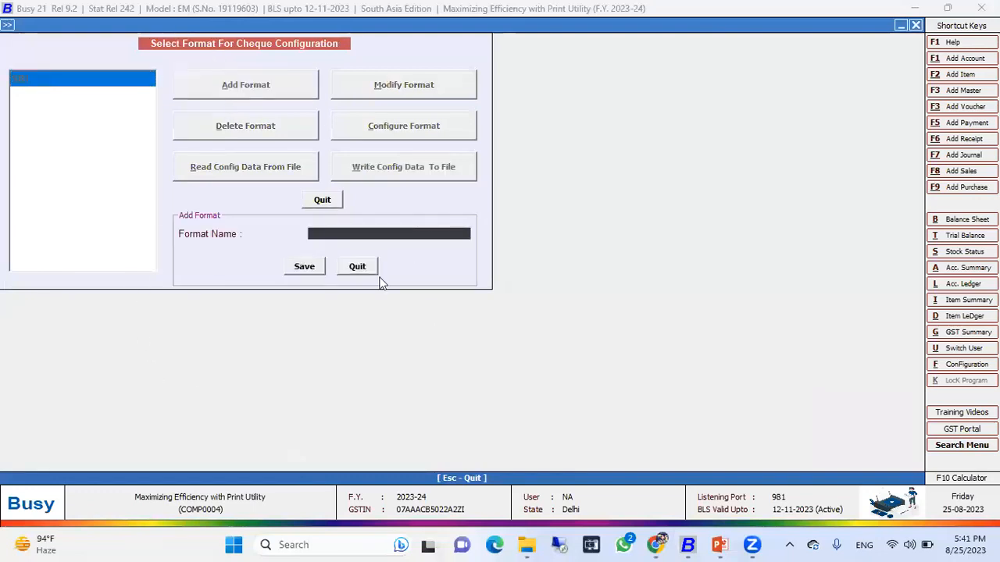
left_click(357, 267)
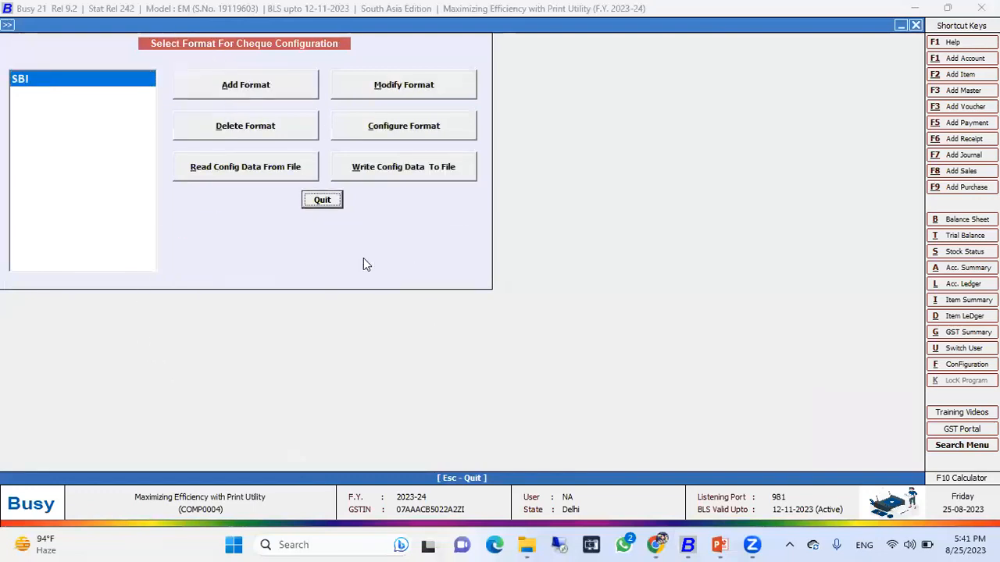
Open the SBI format's cheque configuration, inspect its print settings and cheque layout, and exit.
left_click(422, 134)
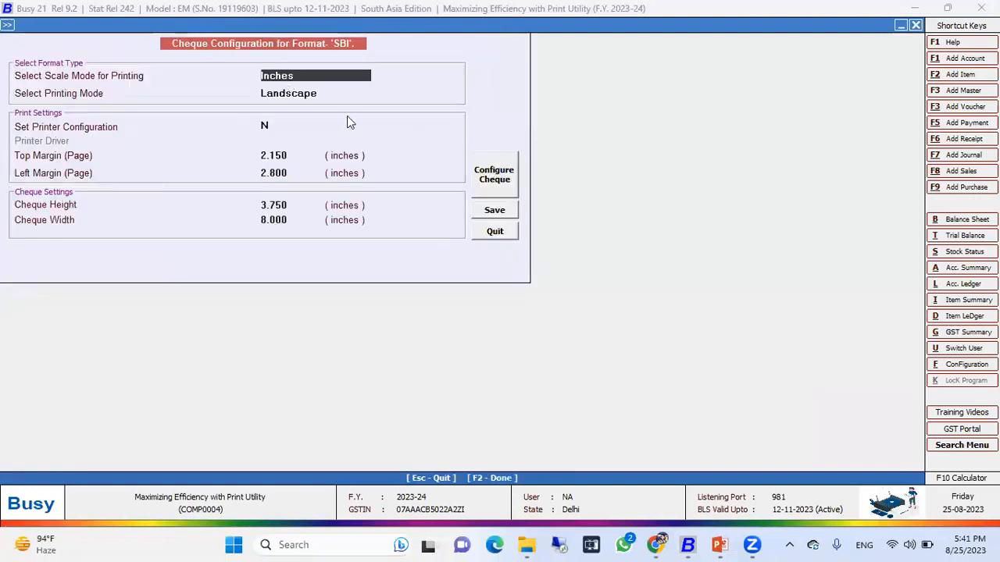
left_click(293, 92)
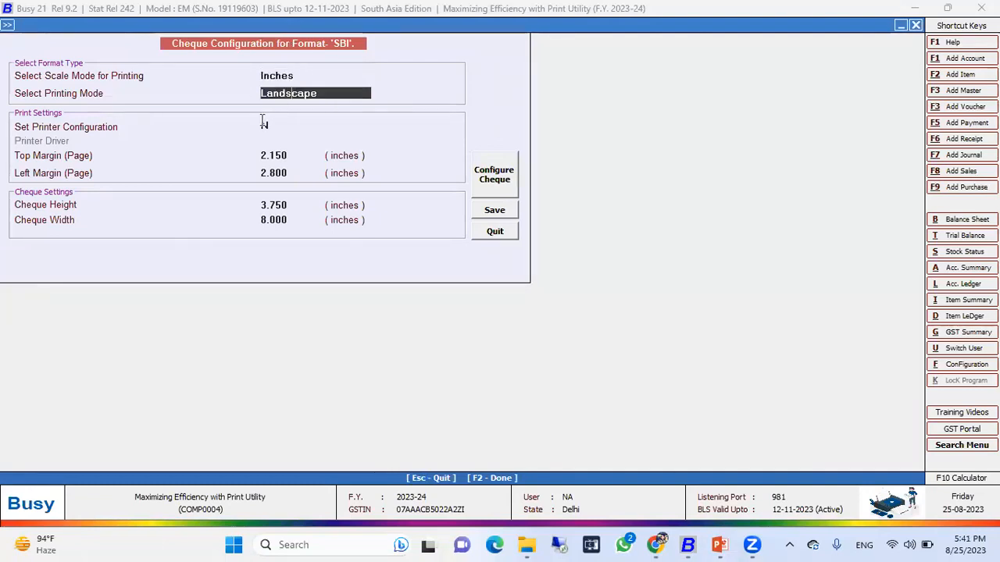
left_click(264, 125)
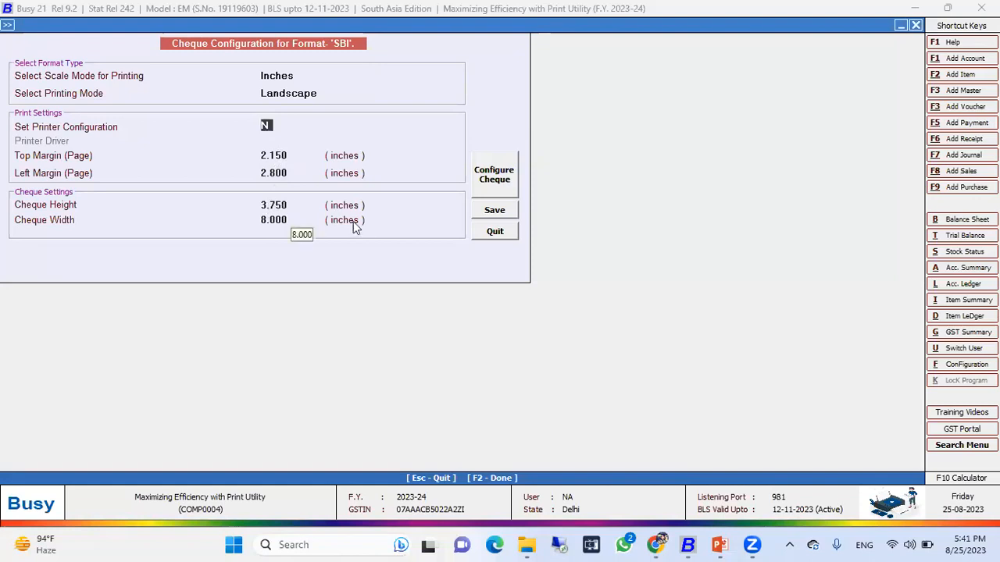
left_click(502, 173)
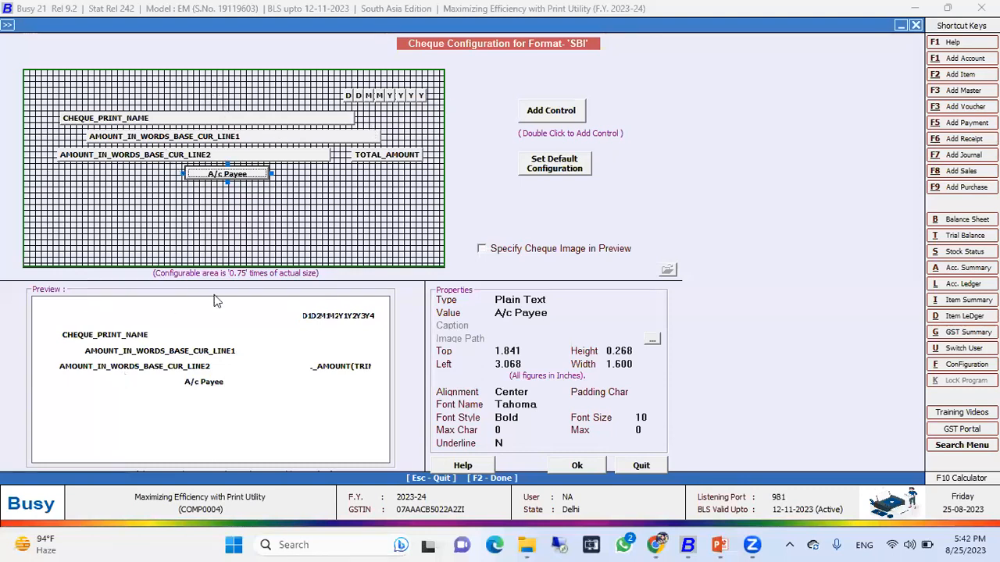
key("Escape")
key("Escape")
key("Escape")
key("Escape")
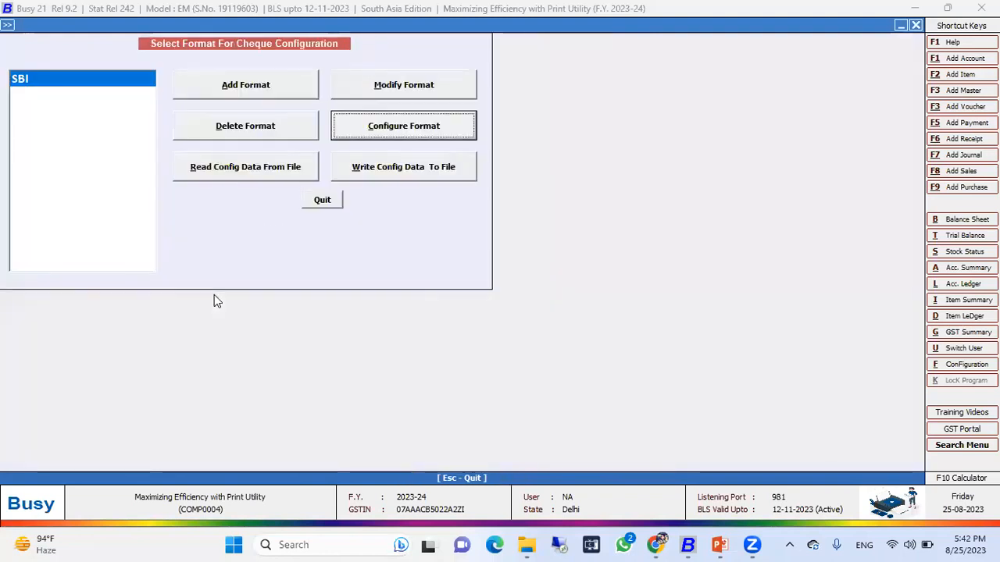
Open the list of payment vouchers from 01-04-2023 to 30-05-2023, review the entries, and close it.
key("Right")
key("Right")
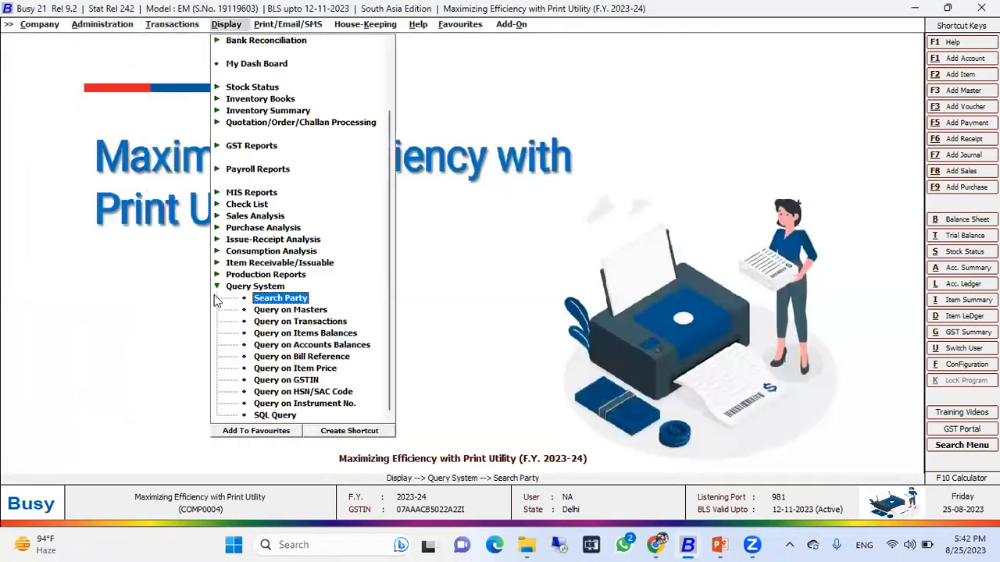
key("Left")
key("Up")
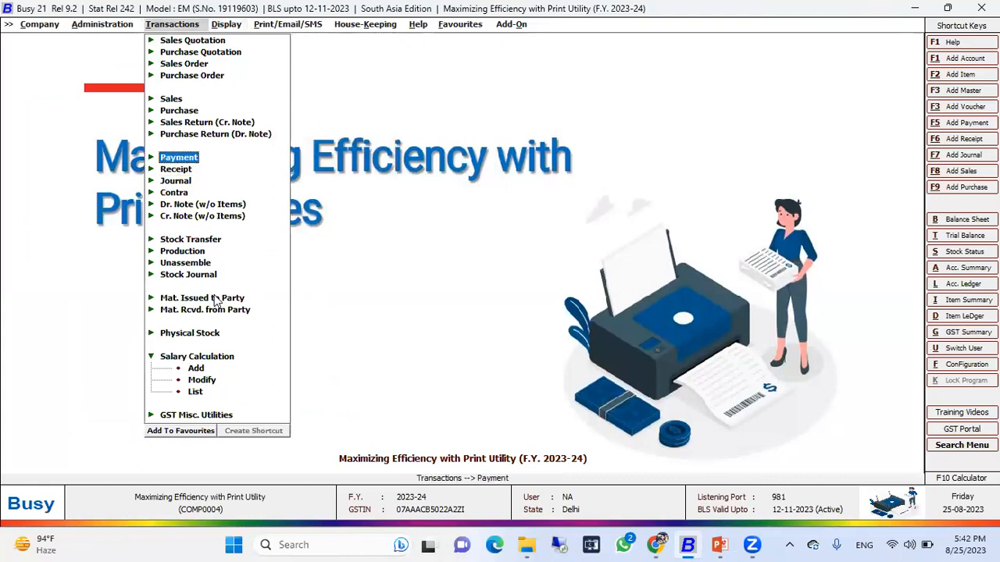
key("Right")
key("Down")
key("Down")
key("Return")
key("Escape")
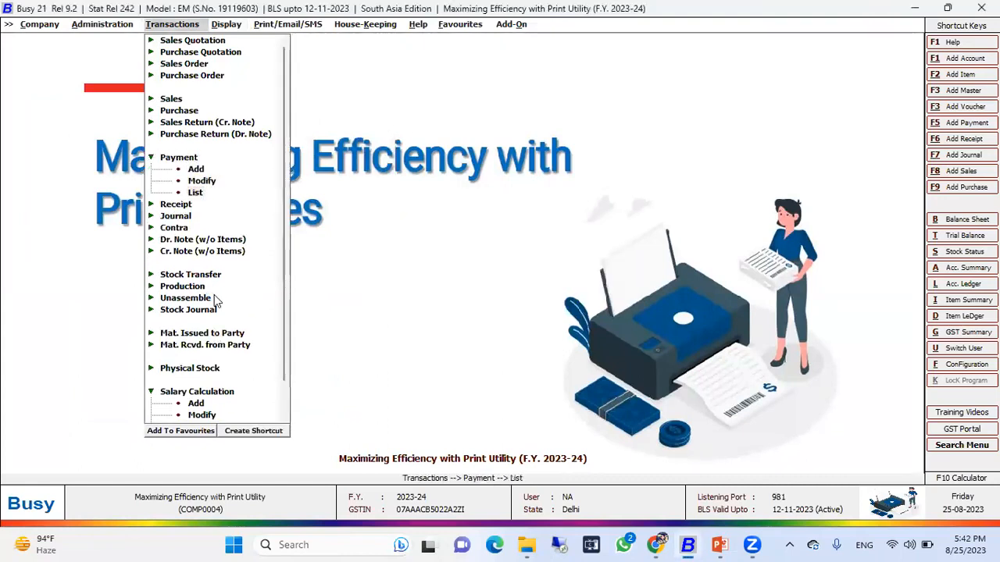
key("Return")
key("Return")
key("Return")
key("Return")
key("Return")
key("Return")
key("Up")
key("Return")
key("Return")
key("Return")
key("Return")
key("Return")
left_click(214, 294)
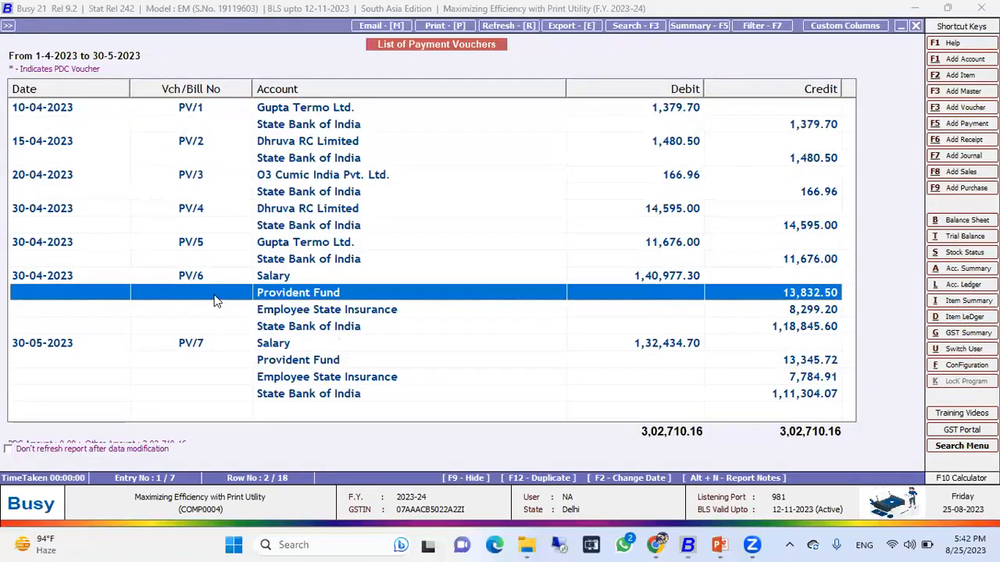
key("Up")
key("Up")
key("Up")
key("Up")
key("Up")
key("Up")
key("Up")
key("Up")
key("Up")
key("Up")
key("Up")
key("Up")
key("Up")
key("Up")
key("Up")
key("Up")
key("Up")
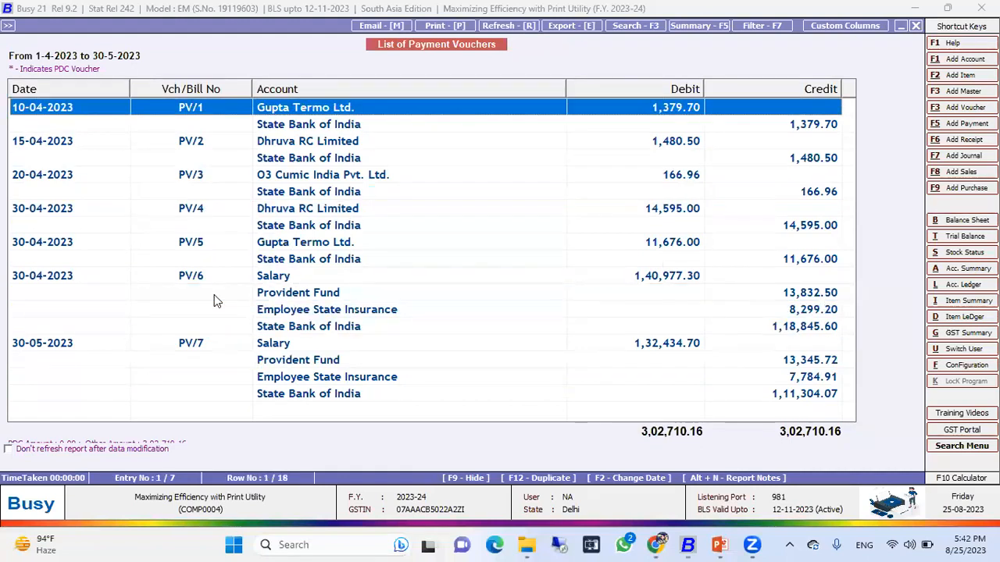
key("Escape")
key("Escape")
key("Escape")
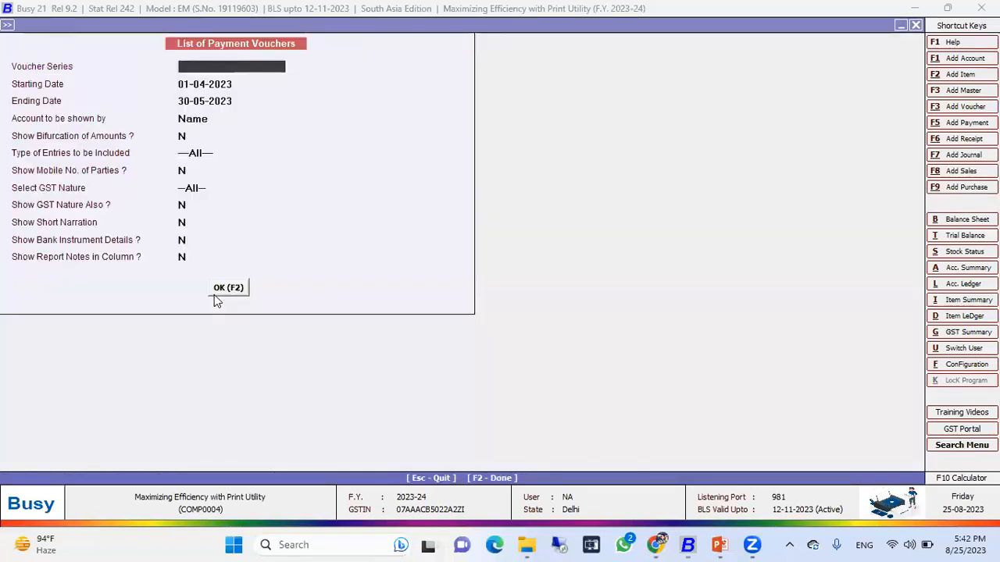
Open Cheque Printing for State Bank of India from 01-04-2023 to 30-05-2023 using the SBI format.
key("Right")
key("Down")
key("Down")
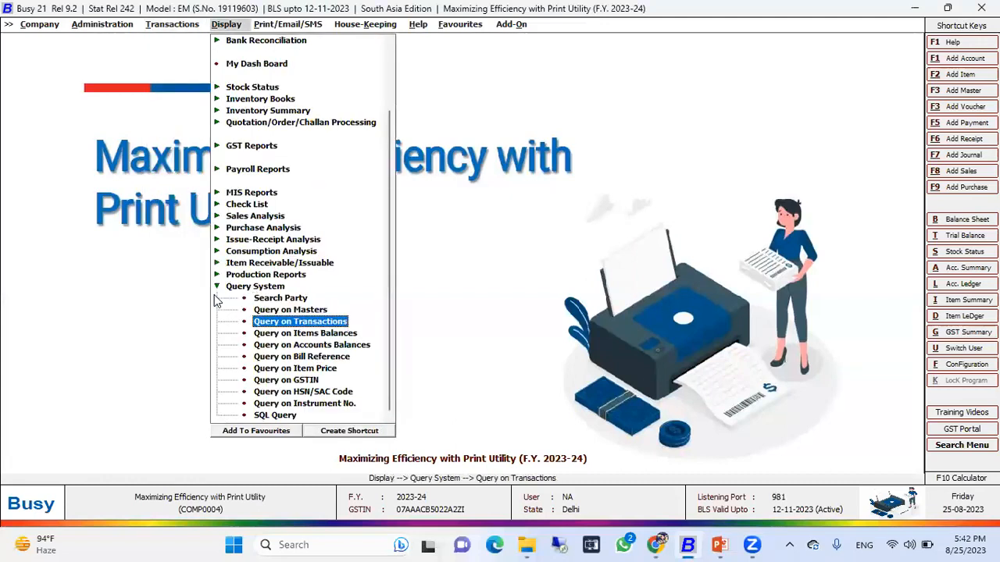
key("Right")
key("Up")
key("Right")
key("Down")
key("Down")
key("Down")
key("Down")
key("Down")
key("Down")
key("Down")
key("Down")
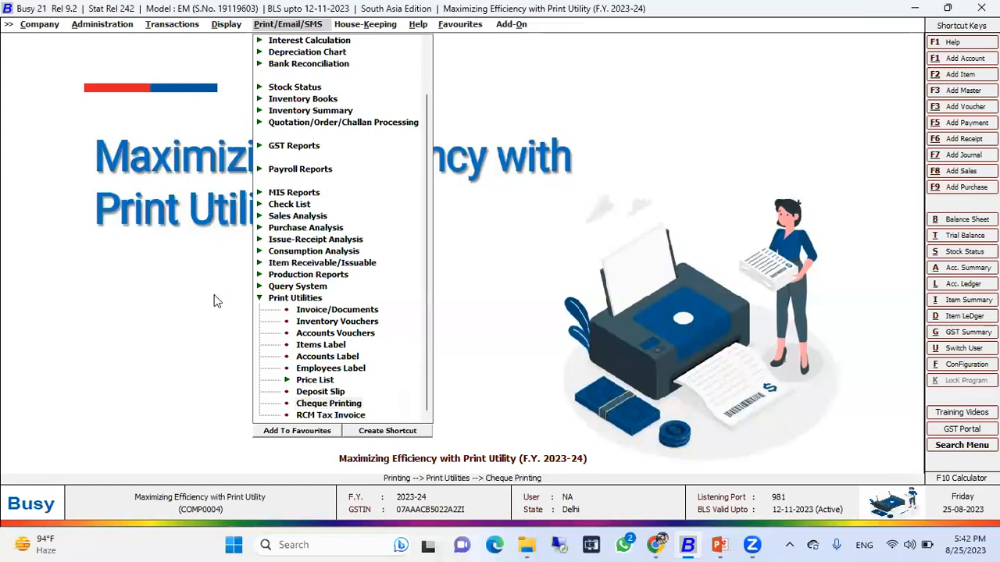
key("Return")
key("Return")
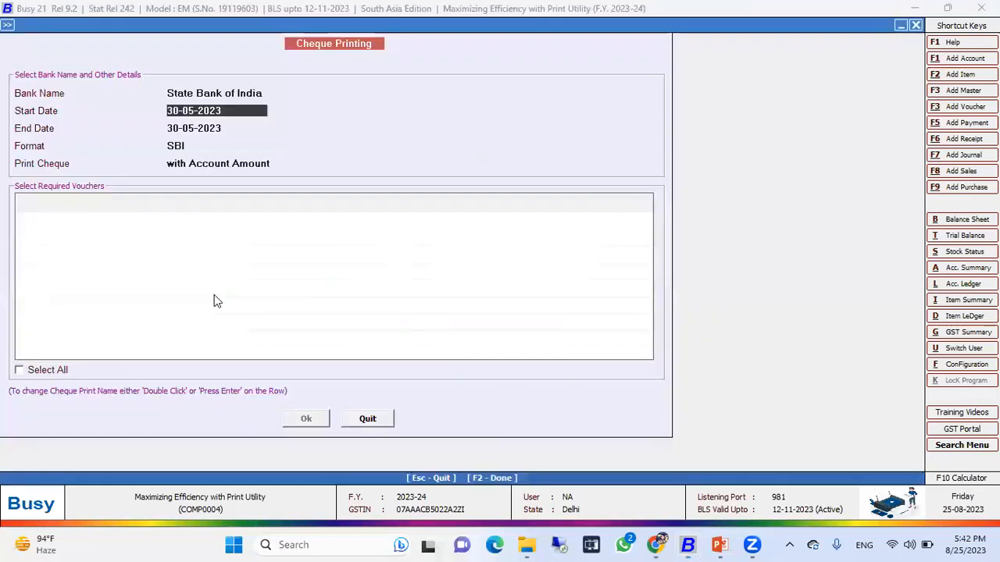
type("1-4")
key("Return")
key("Return")
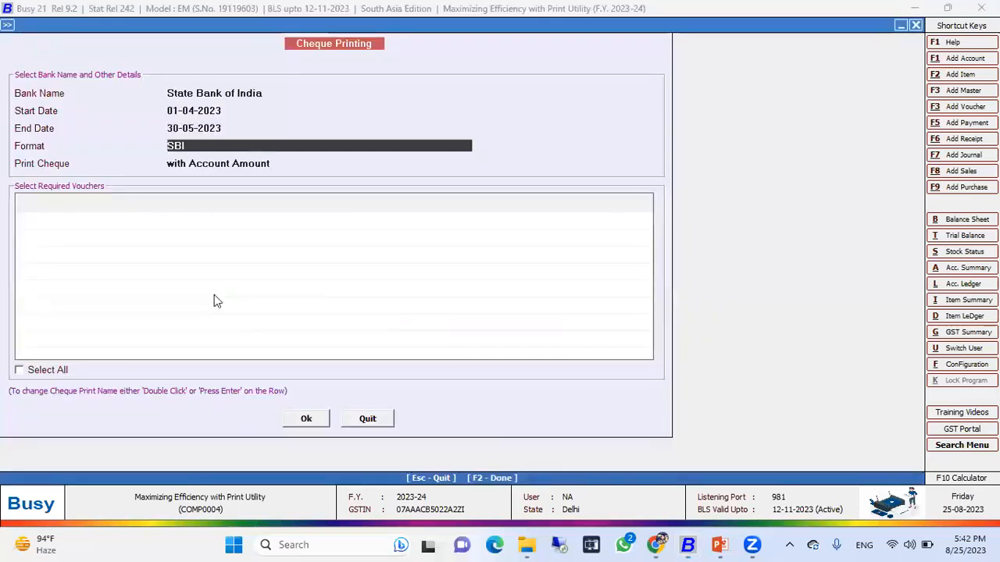
key("Return")
key("Return")
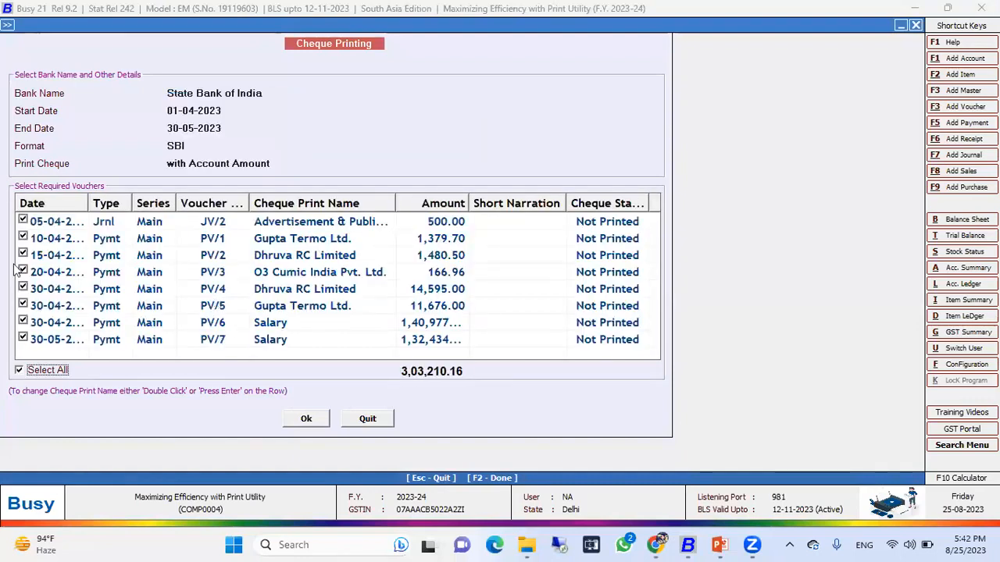
Deselect the two Salary vouchers and proceed with printing the remaining cheques.
left_click(23, 340)
left_click(24, 323)
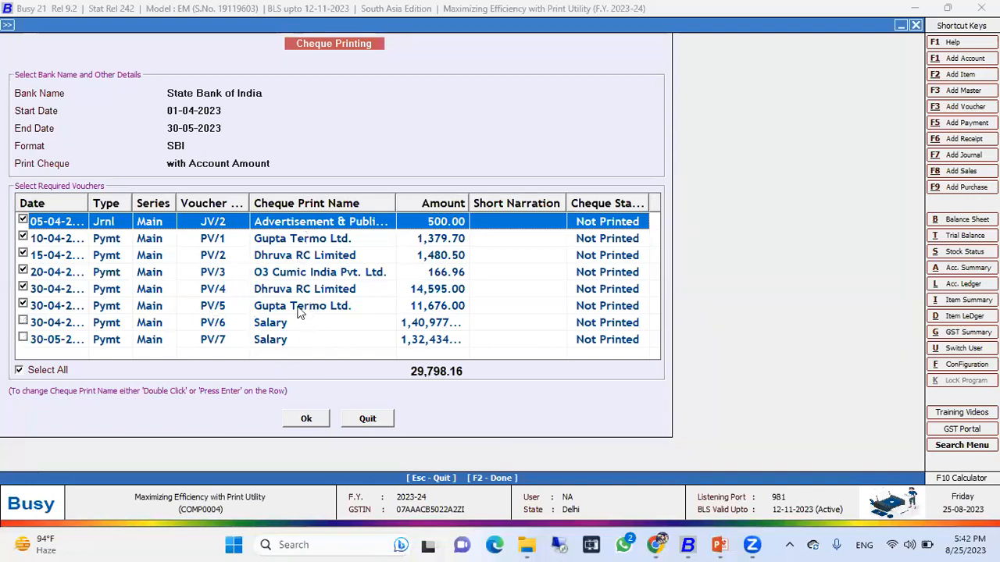
left_click(310, 415)
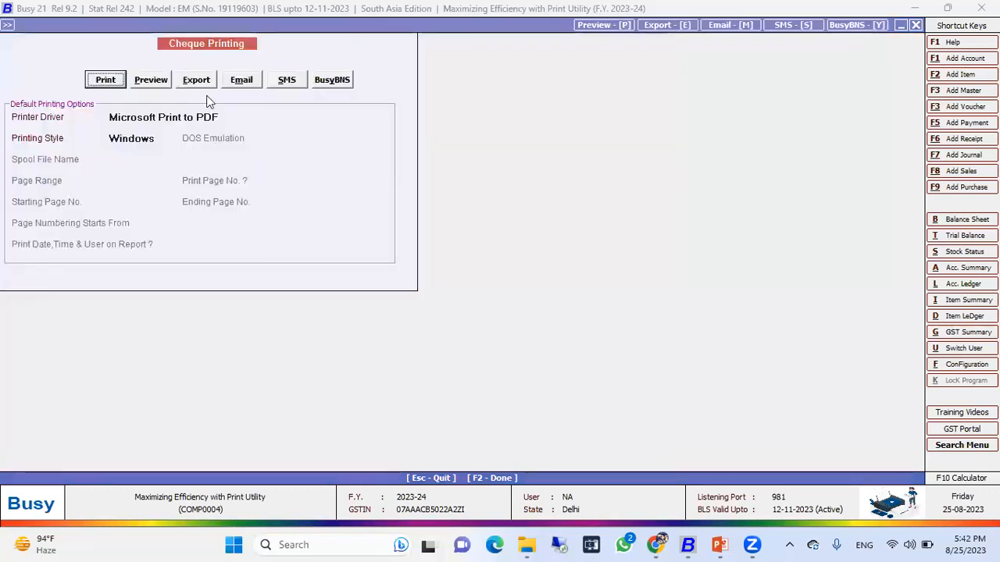
Preview the cheques, page forward and back through them, and close the preview.
left_click(150, 79)
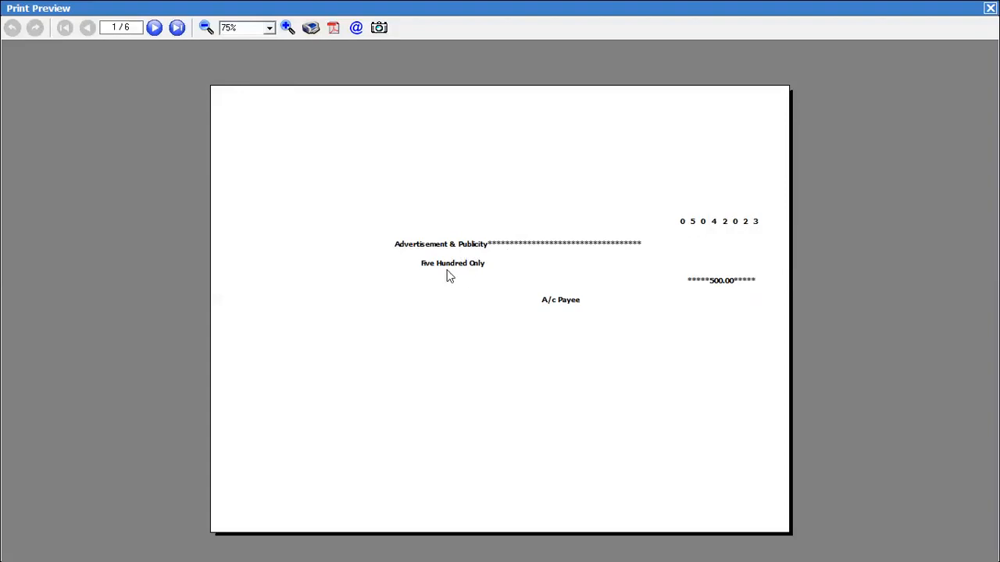
left_click(154, 28)
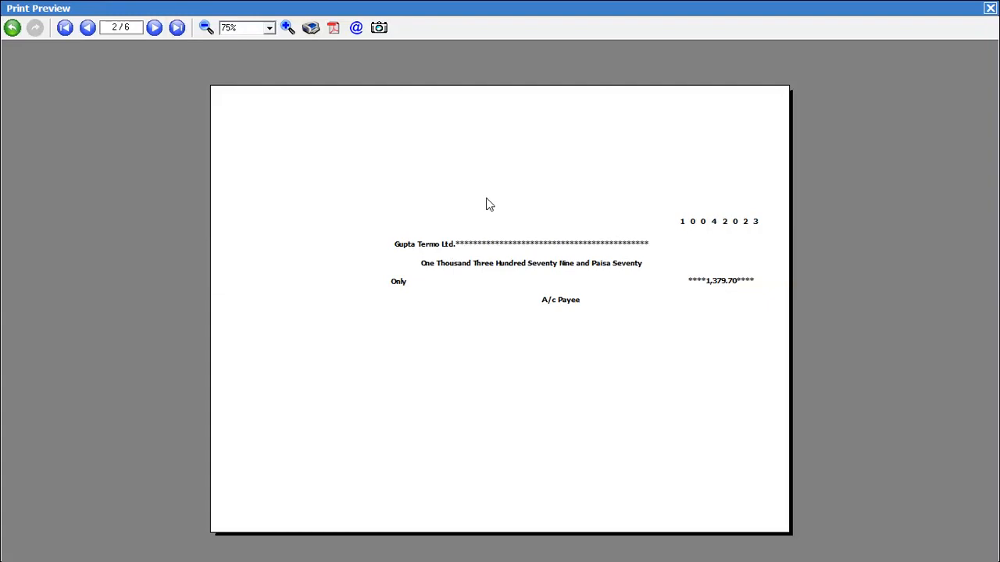
left_click(161, 33)
left_click(161, 33)
left_click(161, 34)
left_click(161, 33)
left_click(90, 28)
left_click(90, 29)
left_click(90, 28)
left_click(88, 28)
key("Escape")
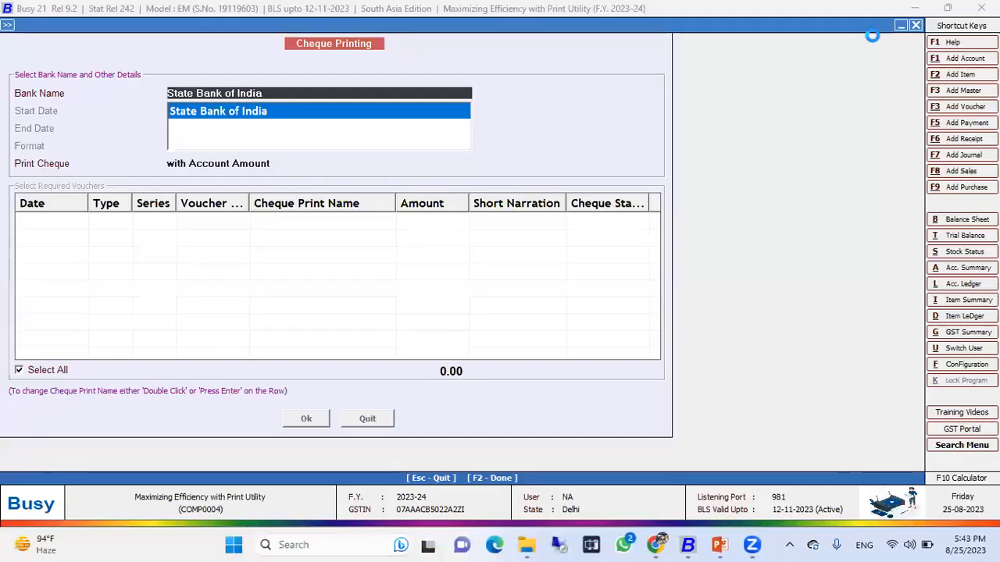
Leave cheque printing and start adding a new Journal voucher.
key("Escape")
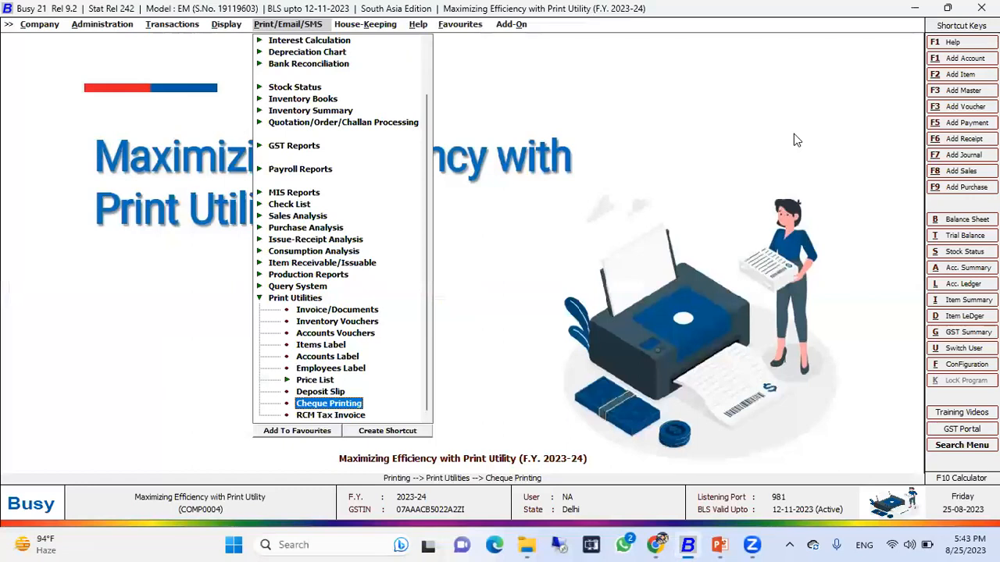
key("Down")
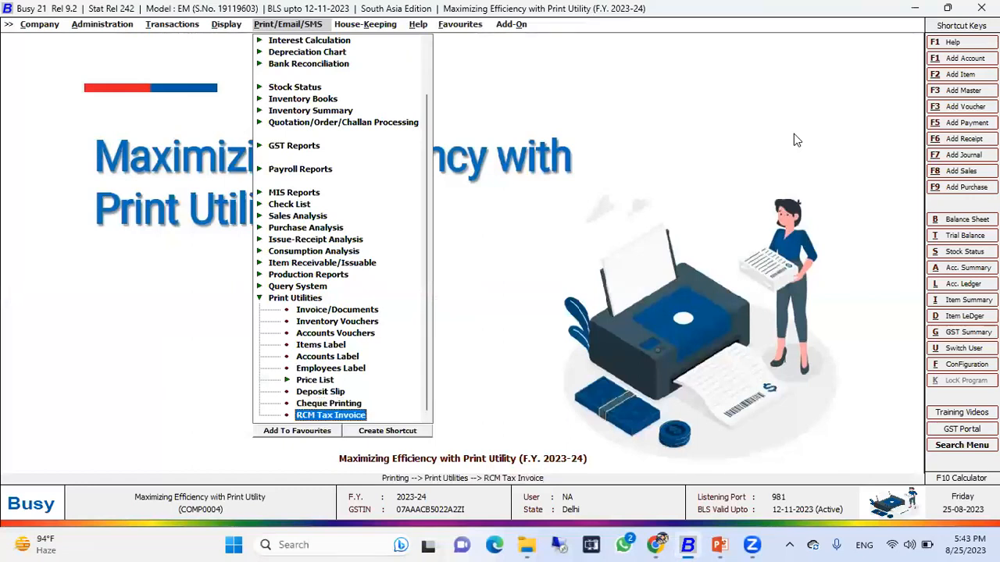
key("Left")
key("Left")
key("Up")
key("Up")
key("Up")
key("Left")
key("Down")
key("Down")
key("Down")
key("Down")
key("Down")
key("Down")
key("Down")
key("Down")
key("Down")
key("Down")
key("Down")
key("Down")
key("Down")
key("Left")
key("Up")
key("Up")
key("Up")
key("Up")
key("Up")
key("Up")
key("Up")
key("Up")
key("Up")
key("Up")
key("Up")
key("Up")
key("Up")
key("Up")
key("Up")
key("Down")
key("Down")
key("Down")
key("Down")
key("Right")
key("Down")
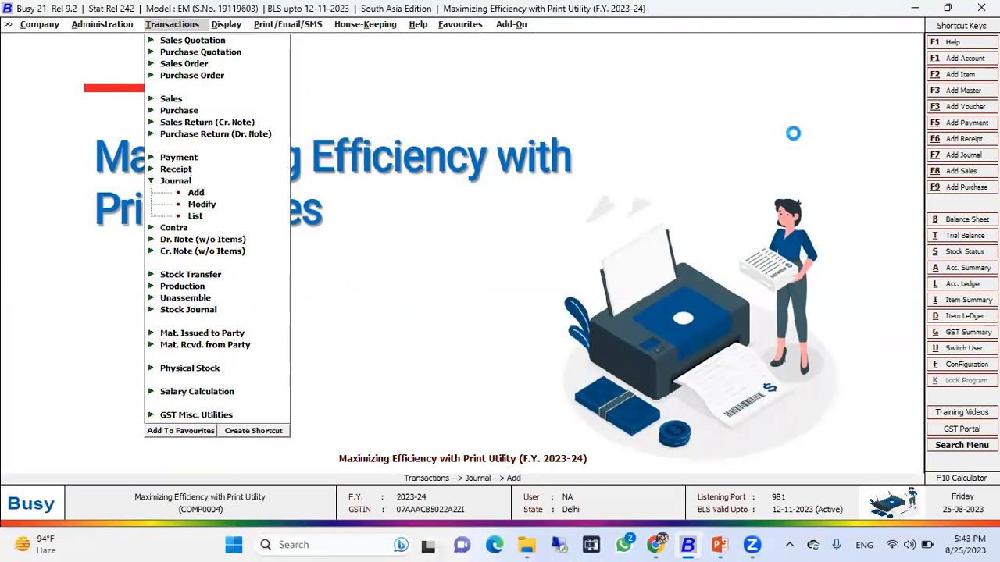
key("Return")
key("Return")
key("Return")
key("Return")
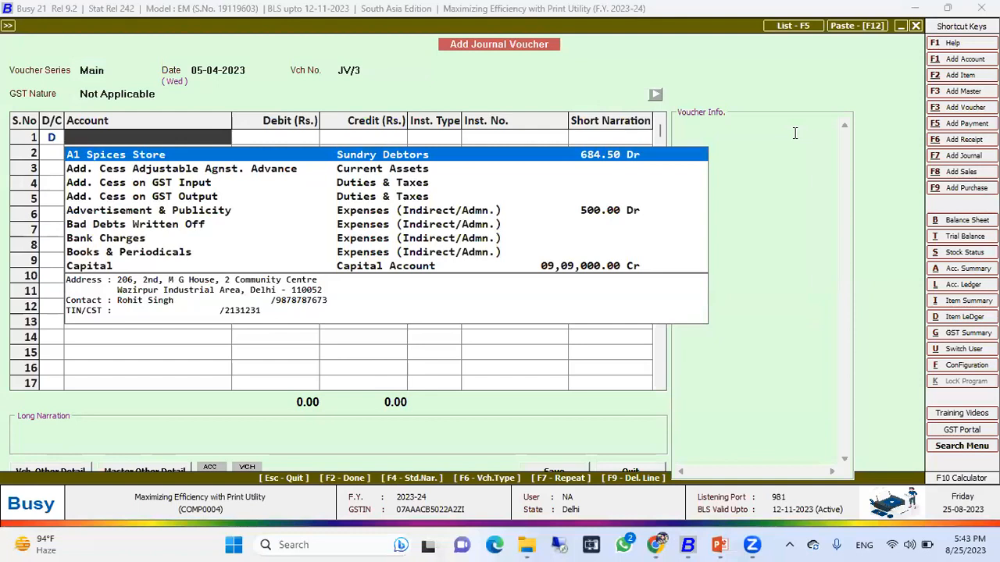
Create a new account master from the journal's account field, naming it Fuel Expense.
key("F3")
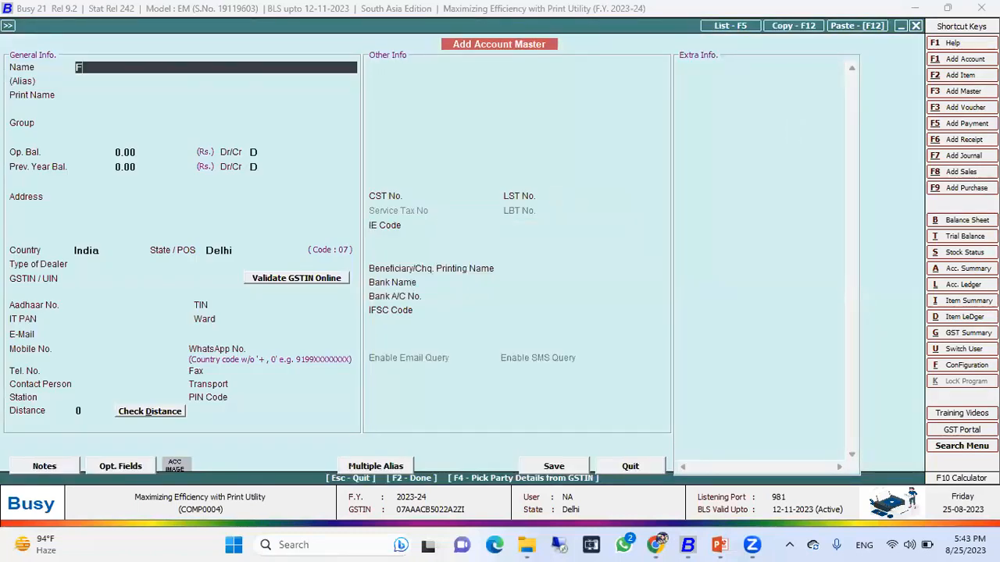
type("Fuel Expense")
key("Return")
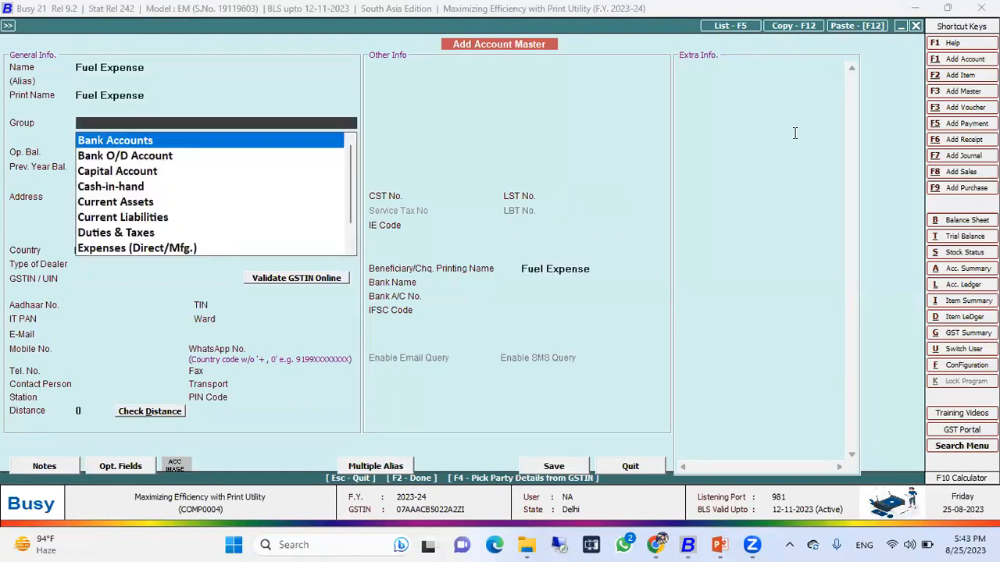
Set the new account's group to Expenses (Indirect/Admn.).
type("ex")
key("Down")
key("Down")
key("Down")
key("Up")
key("Up")
key("Up")
key("Down")
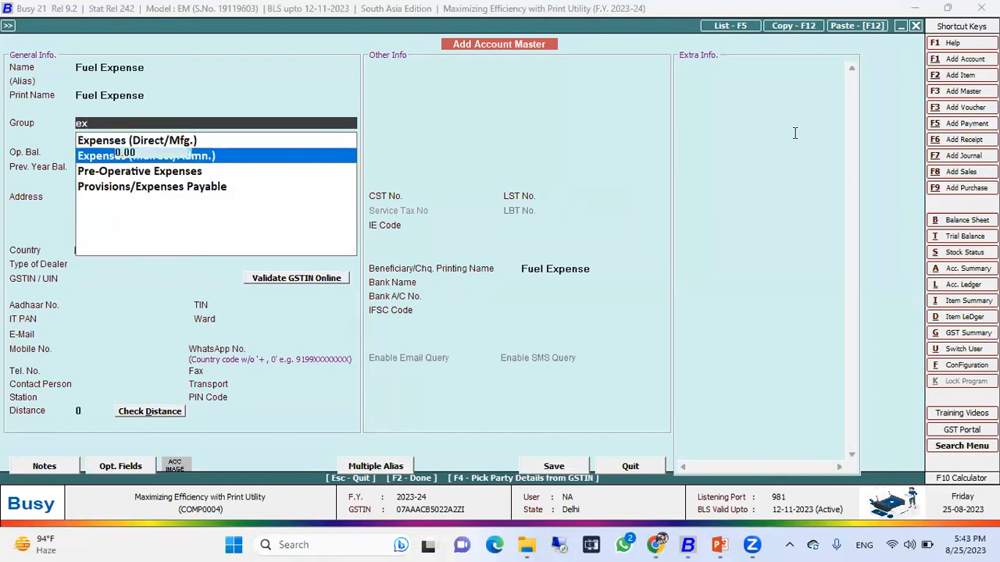
key("Return")
key("Return")
key("Return")
key("Return")
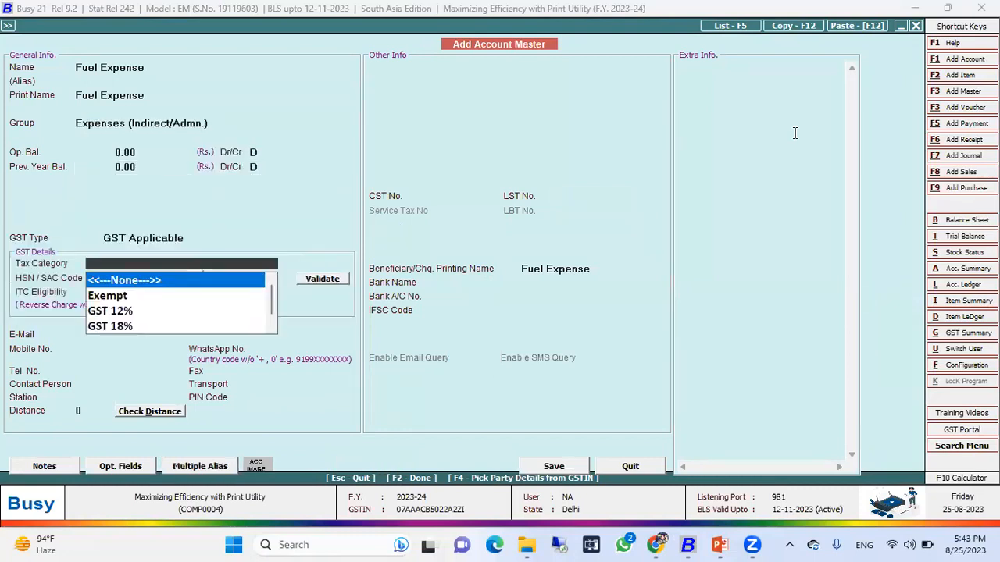
Set the new account's tax category to GST 18% and its HSN/SAC code to 2333.
key("Down")
key("Down")
key("Down")
key("Down")
key("Down")
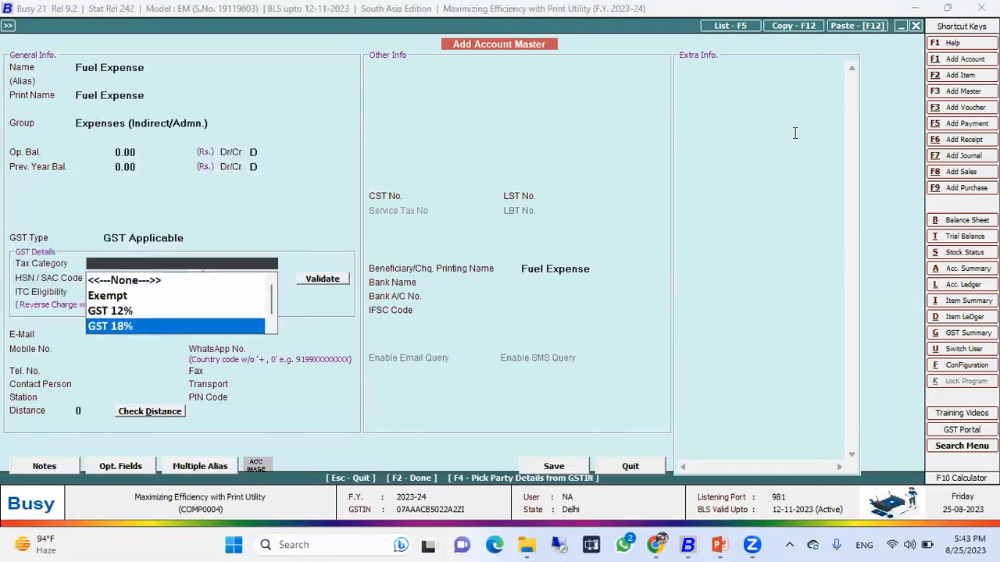
key("Up")
key("Up")
key("Return")
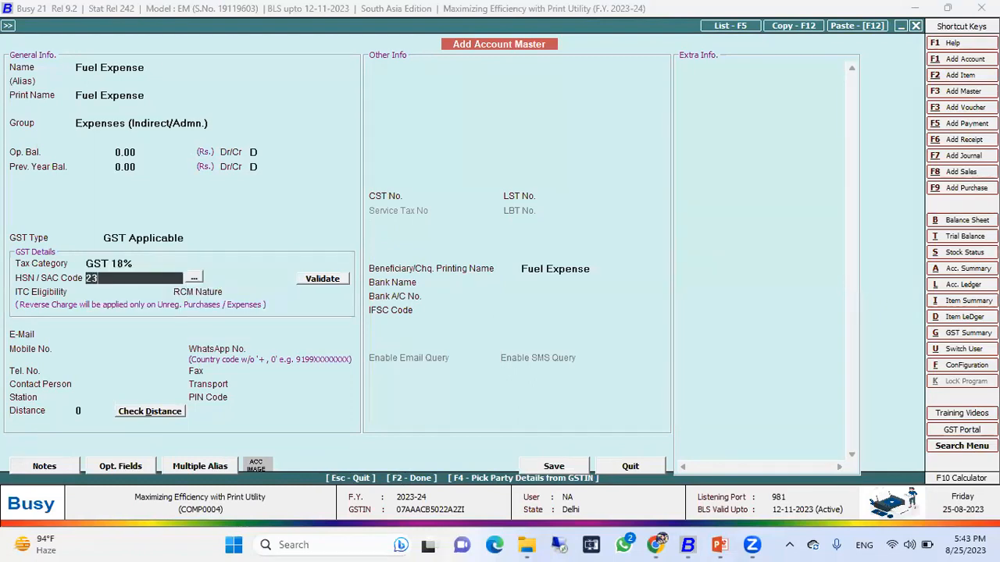
key("Return")
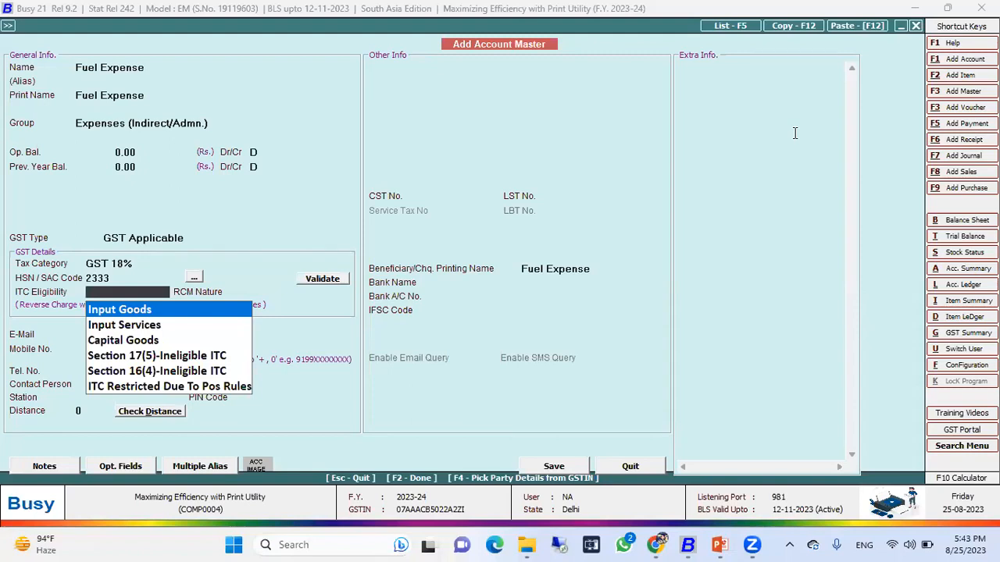
Set ITC eligibility to Input Goods, keep RCM nature Compulsory, and save the Fuel Expense account.
key("Down")
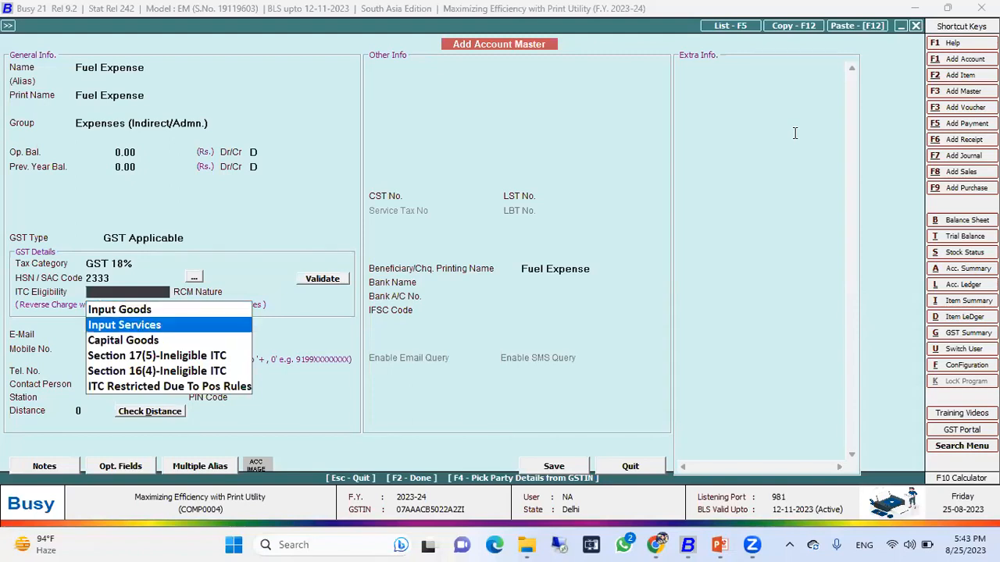
key("Up")
key("Return")
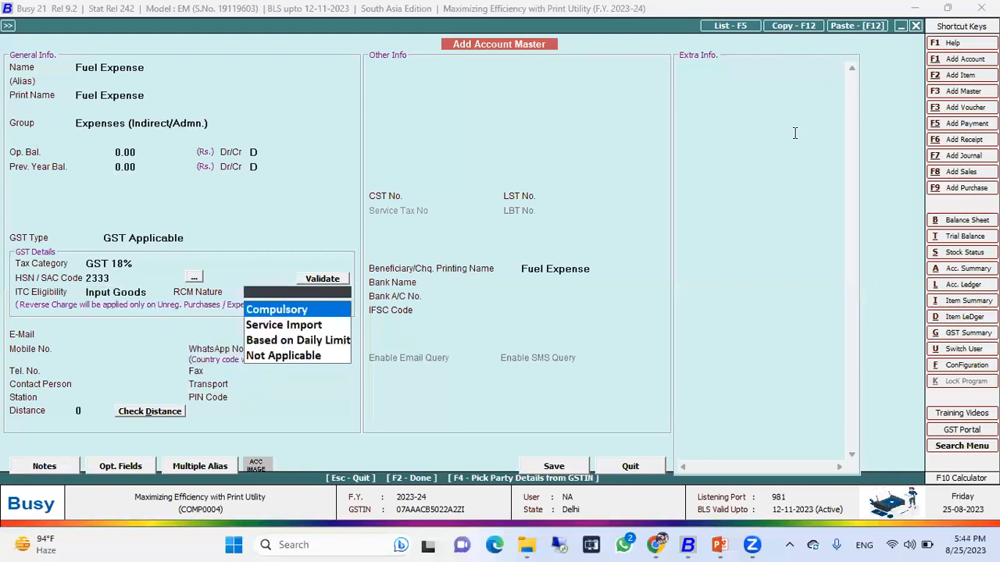
key("Return")
key("F2")
key("Return")
Enter a debit of 5000 against Fuel Expense on the journal's first line.
key("Return")
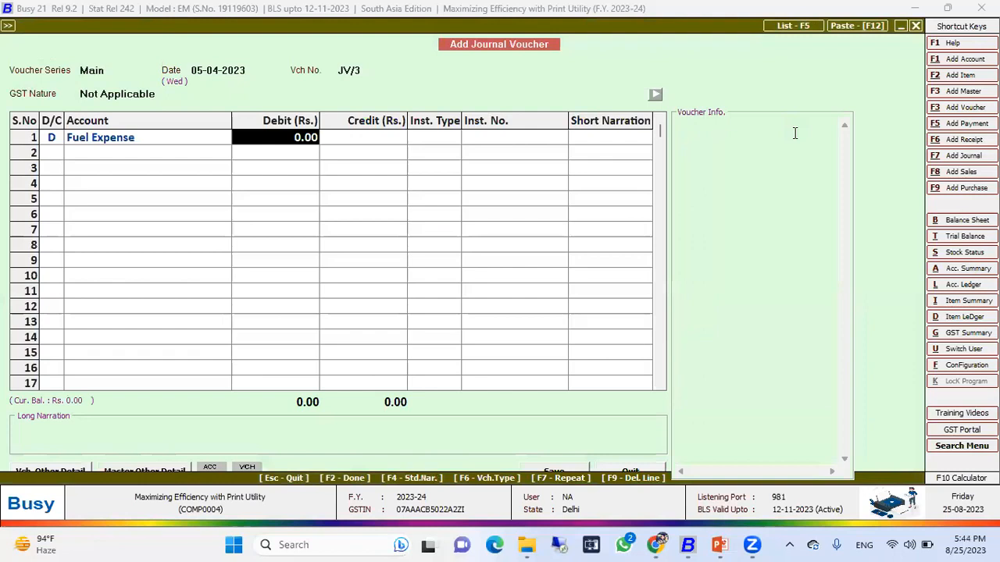
type("5000")
key("Return")
key("Down")
key("Down")
key("Up")
key("Up")
key("Return")
key("Return")
key("Return")
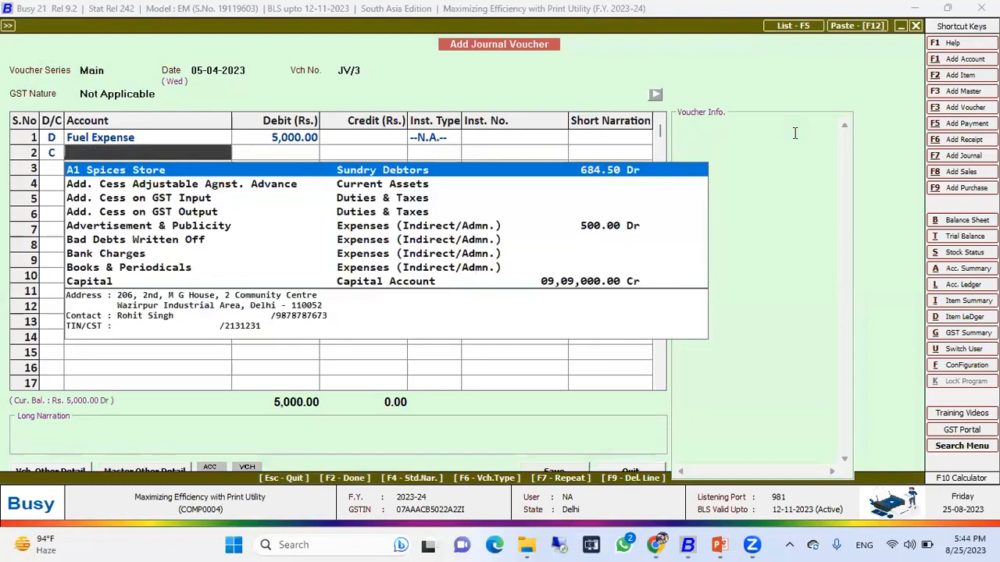
Credit State Bank of India for 5,000 and save the journal without printing a cheque.
type("sbi")
key("Return")
key("Return")
key("Return")
key("Return")
key("Return")
key("Return")
key("n")
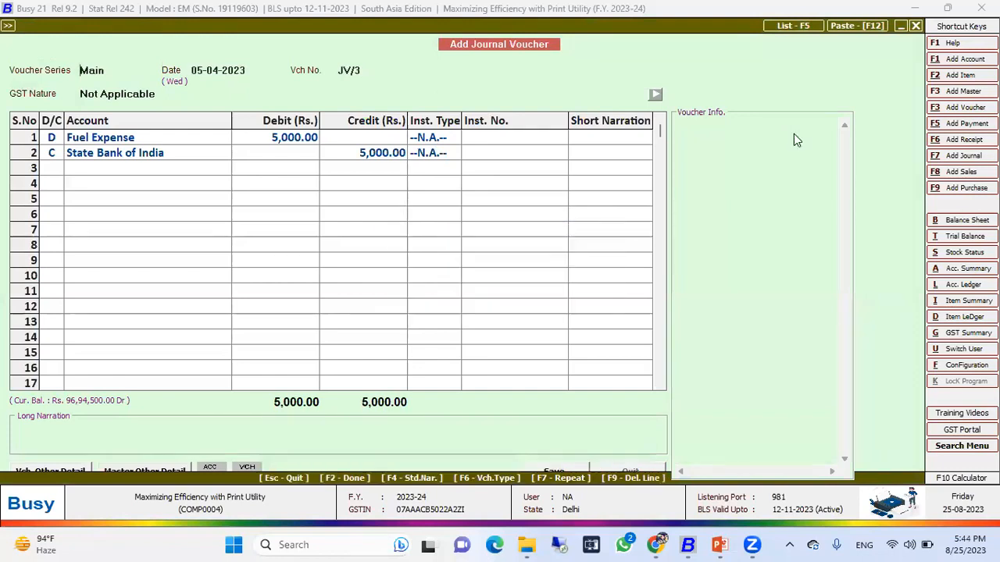
Open the Check/Post Consolidated RCM Payable utility under GST Misc. Utilities for the month of April.
key("Escape")
key("Return")
key("Down")
key("Down")
key("Down")
key("Down")
key("Down")
key("Down")
key("Down")
key("Down")
key("Down")
key("Down")
key("Down")
key("Down")
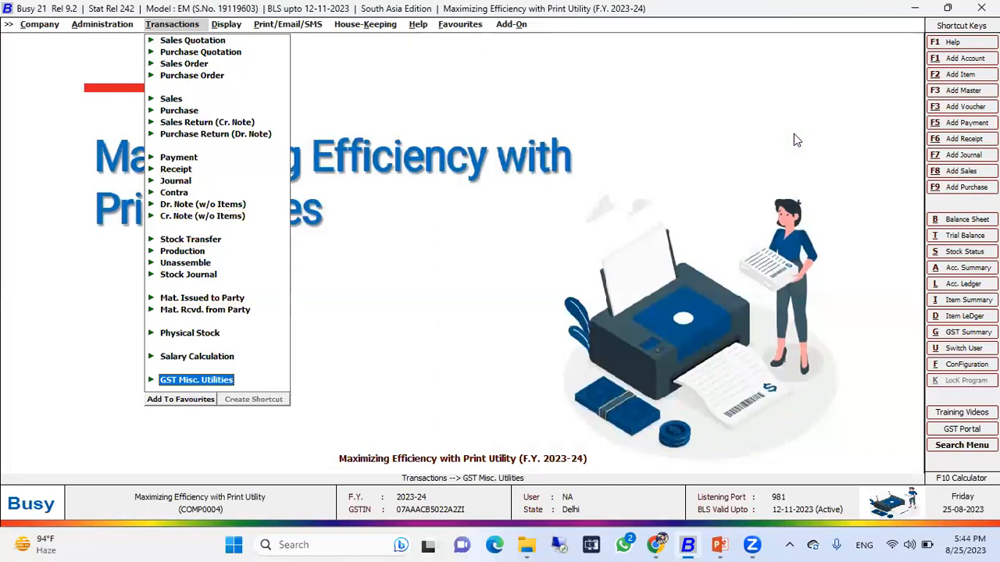
key("Return")
key("Down")
key("Down")
key("Down")
key("Down")
key("Down")
key("Down")
key("Down")
key("Down")
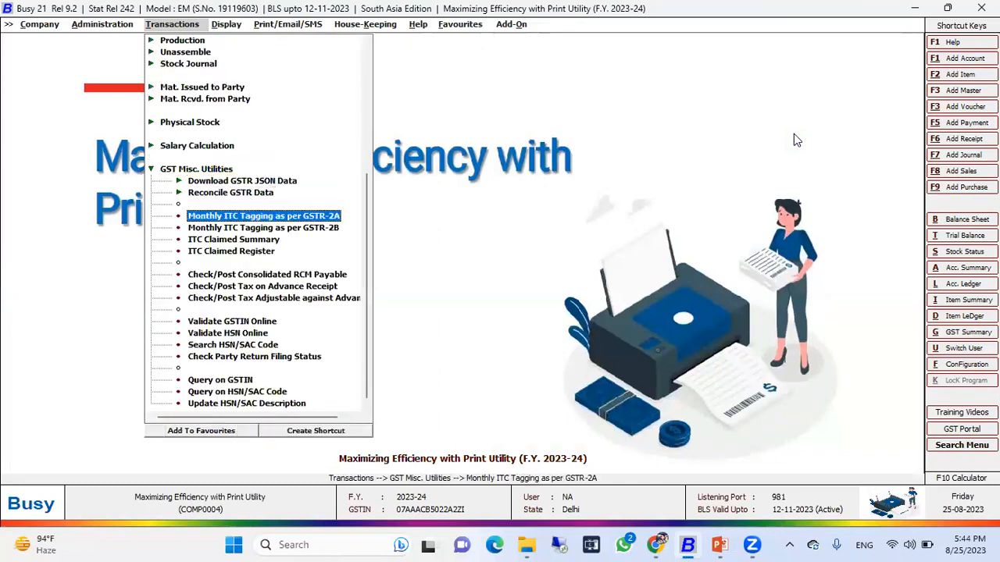
key("Up")
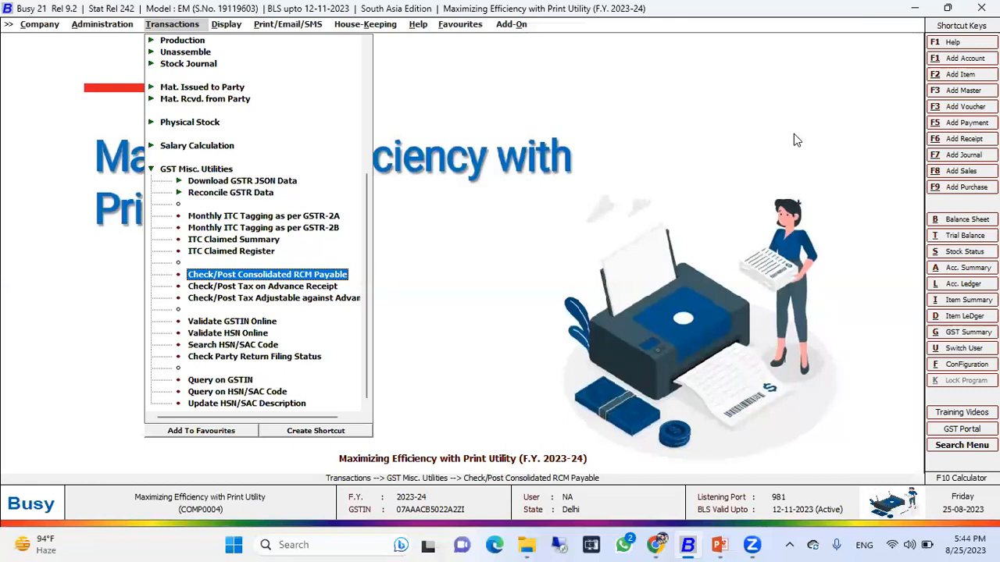
key("Return")
key("Return")
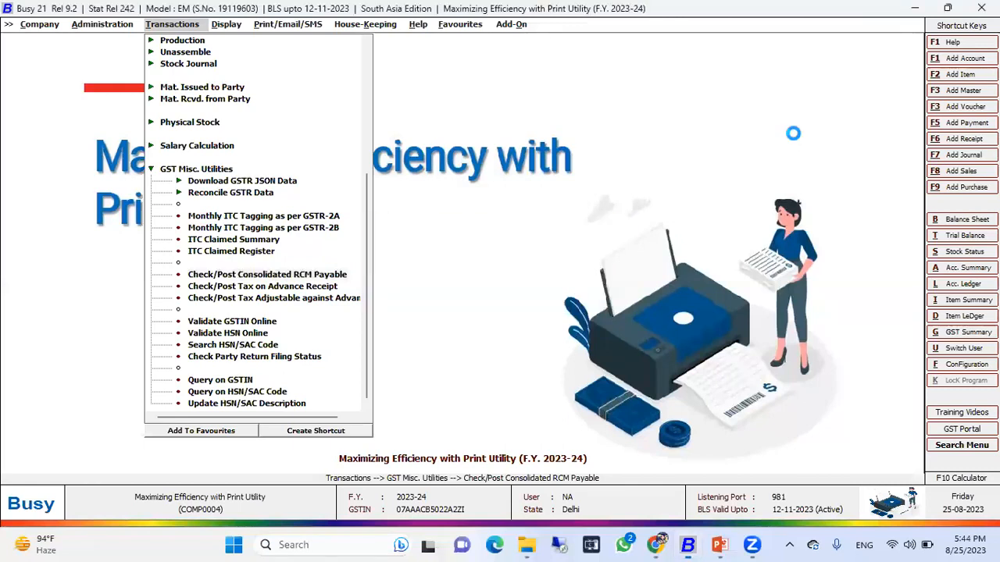
key("Return")
key("Return")
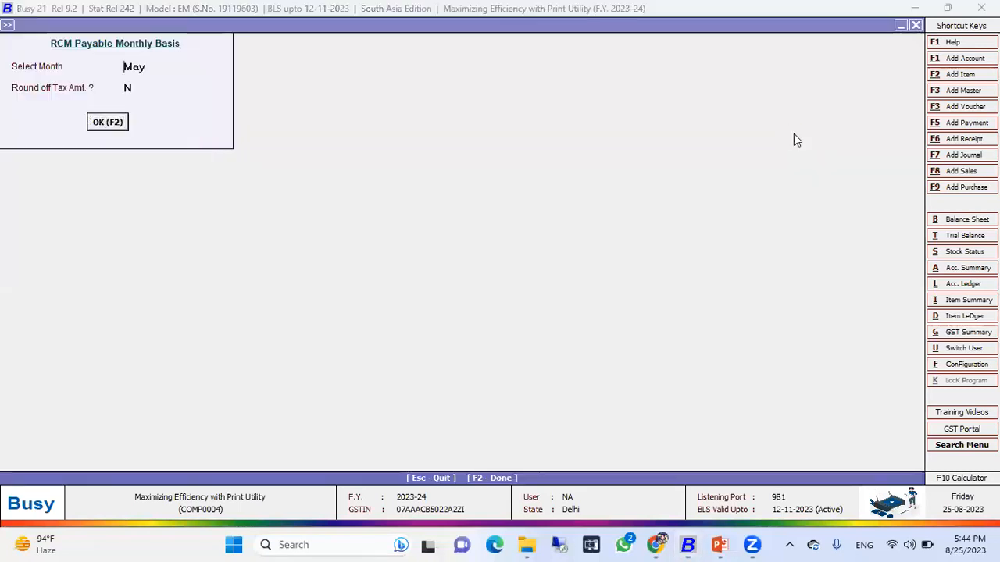
key("Return")
key("Escape")
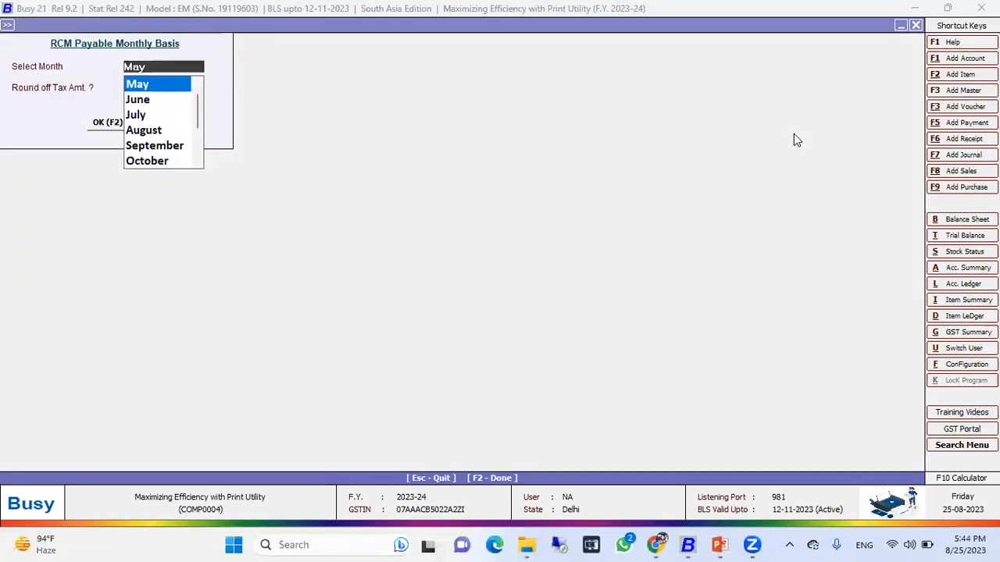
key("Up")
key("Return")
Open the RCM Payable Daily Basis report from 01-04-2023 to 30-05-2023 and scroll across its columns.
key("Return")
key("Return")
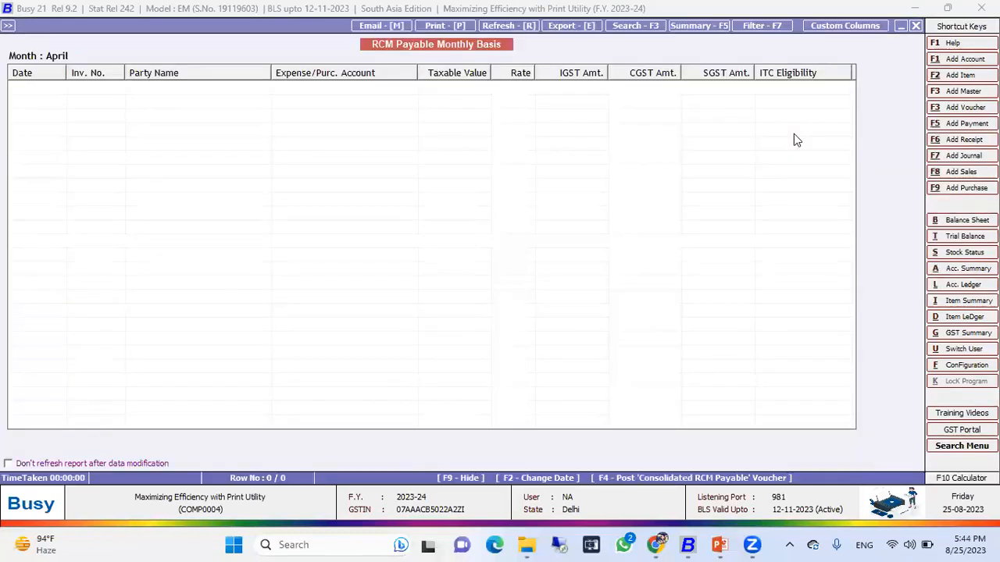
key("Escape")
key("Escape")
key("Right")
key("Return")
key("Return")
key("Return")
key("Return")
key("Return")
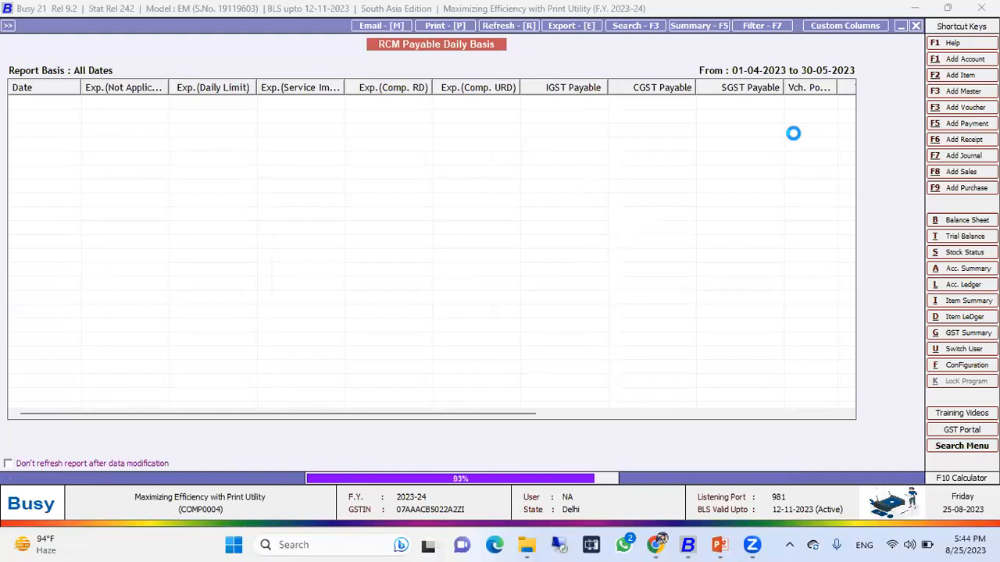
left_click(794, 133)
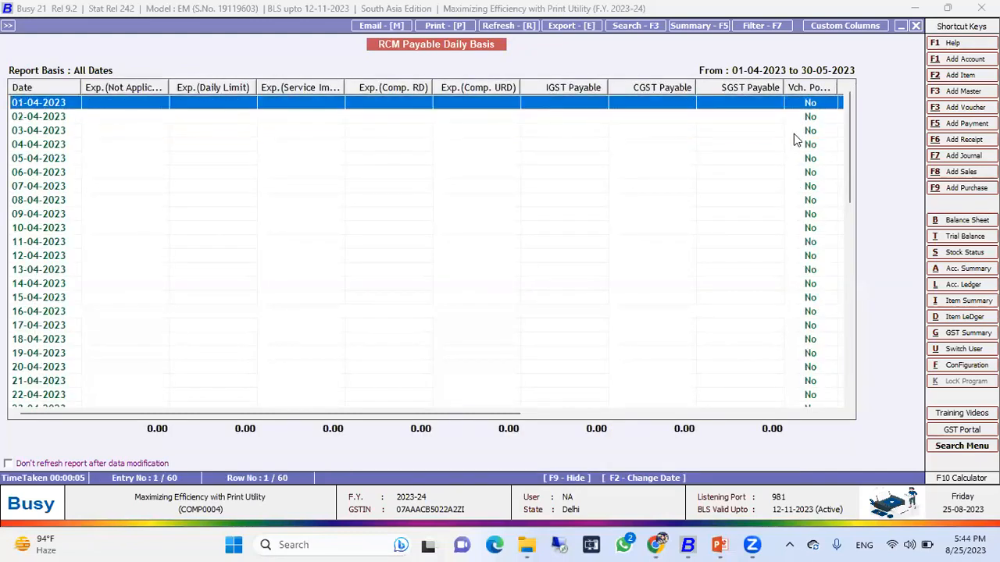
key("Right")
key("Right")
key("Right")
key("Right")
key("Right")
key("Right")
key("Right")
key("Right")
key("Right")
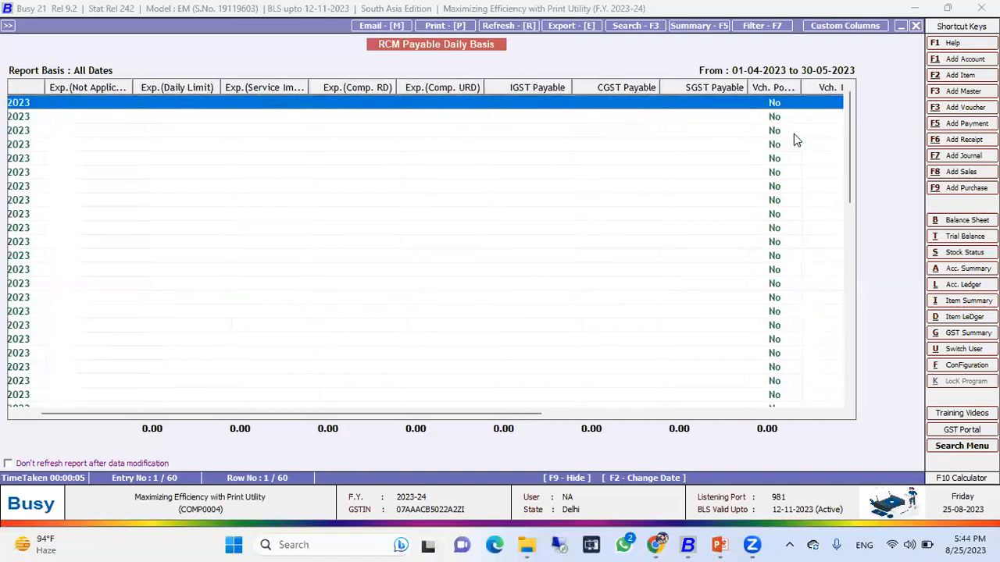
key("Escape")
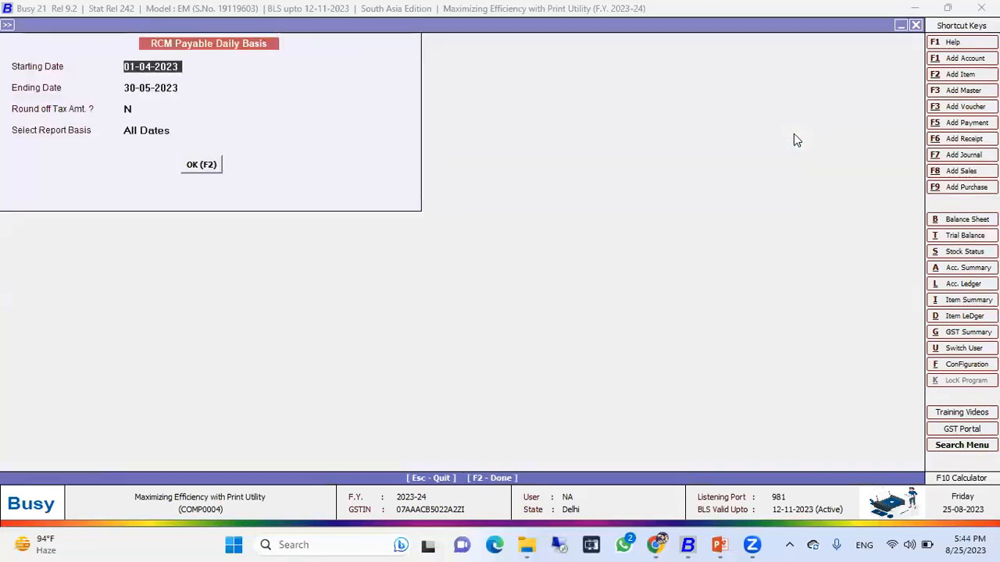
Open journal voucher JV/3 for modification and set its GST nature to RCM Expense.
key("Escape")
key("Up")
key("Up")
key("Up")
key("Up")
key("Up")
key("Up")
key("Up")
key("Up")
key("Up")
key("Up")
key("Up")
key("Up")
key("Up")
key("Up")
key("Up")
key("Up")
key("Up")
key("Up")
key("Up")
key("Up")
key("Down")
key("Return")
key("Down")
key("Return")
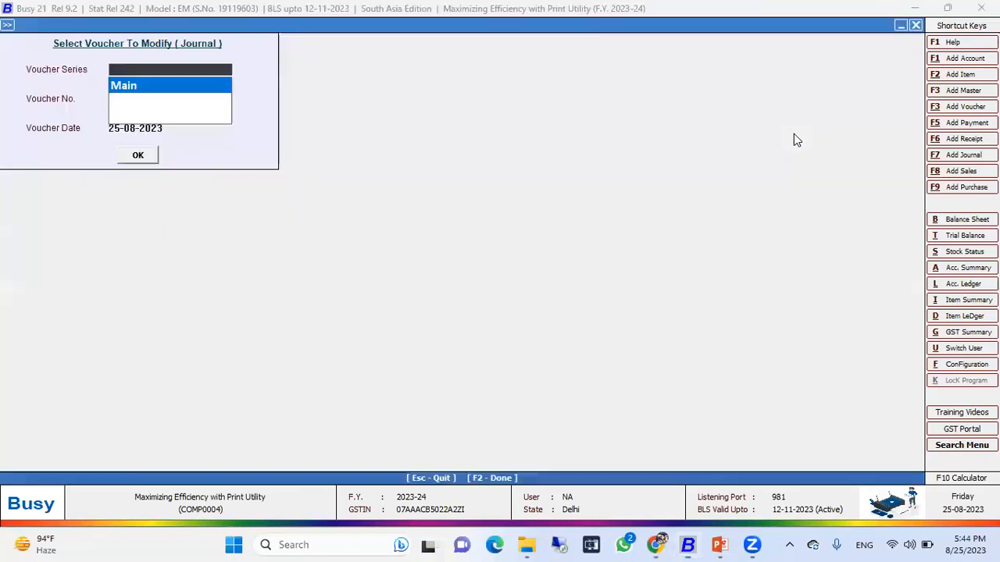
key("Return")
key("Return")
key("Return")
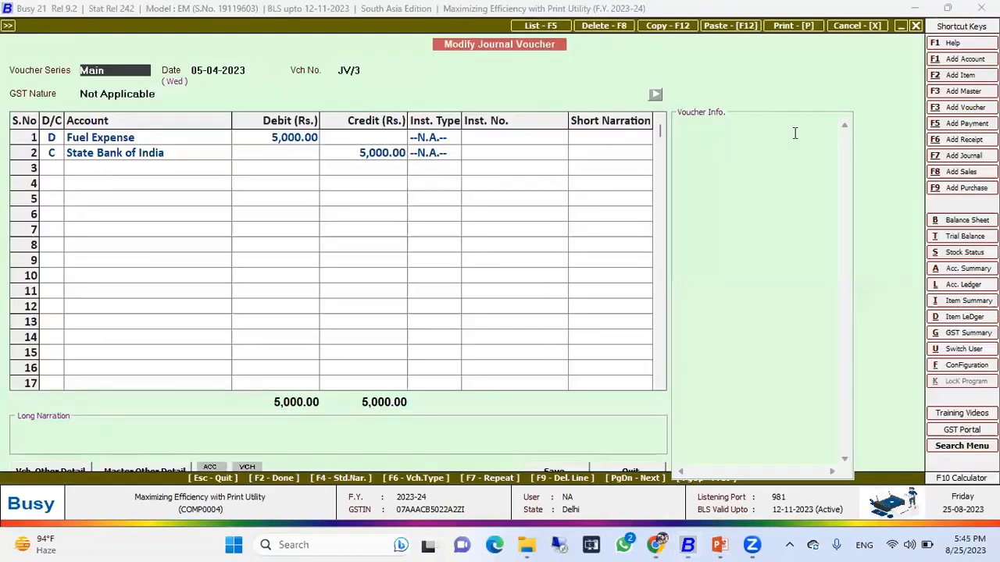
key("Return")
key("Down")
key("Down")
key("Down")
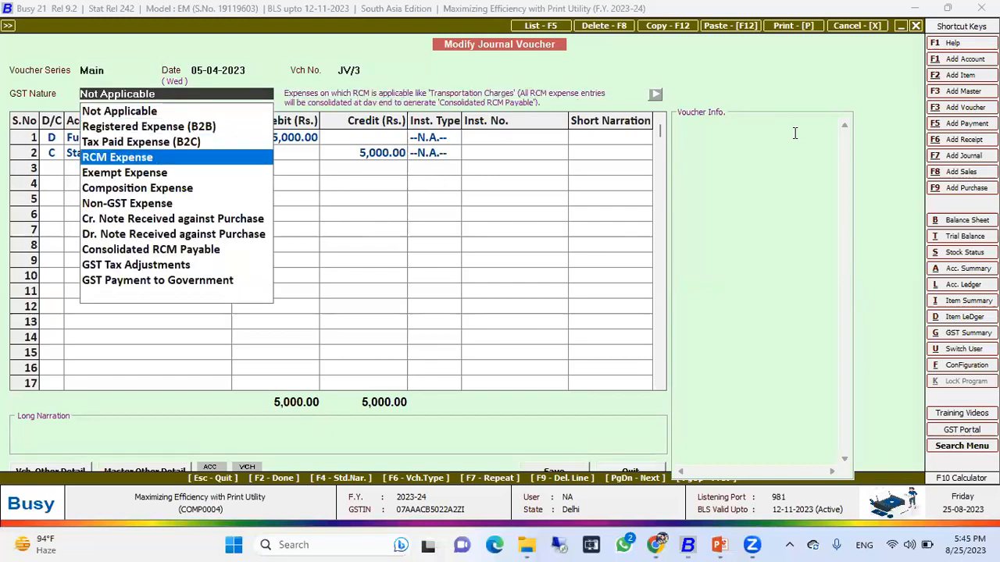
key("Return")
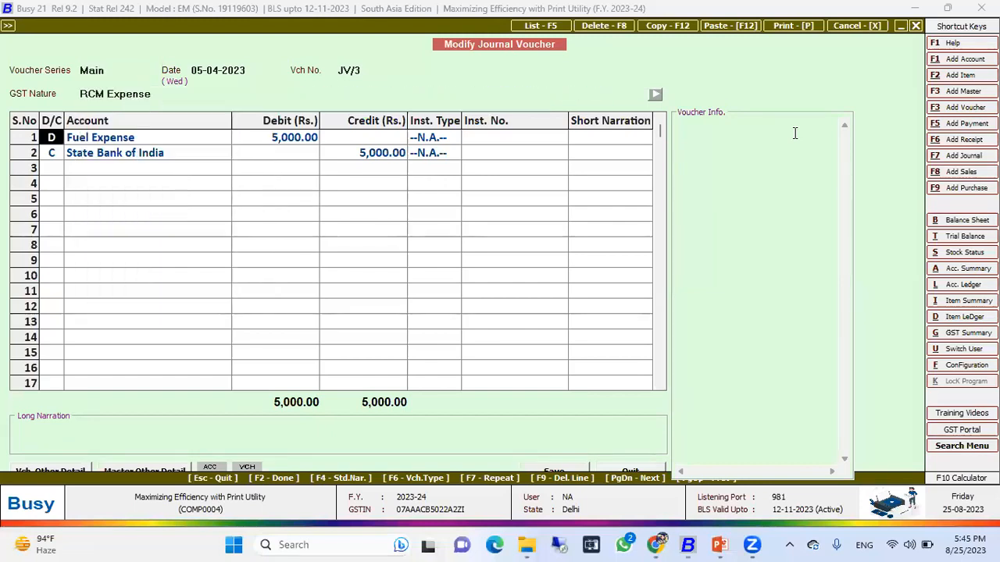
Save the modified journal voucher, declining the cheque print.
key("Return")
key("Return")
key("Return")
key("Return")
key("Return")
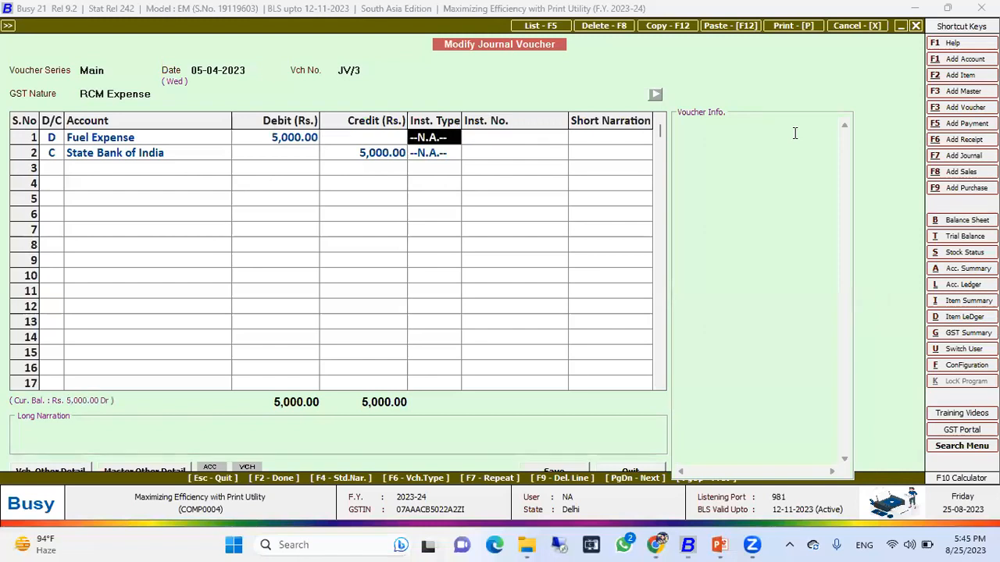
key("Return")
key("Return")
key("Return")
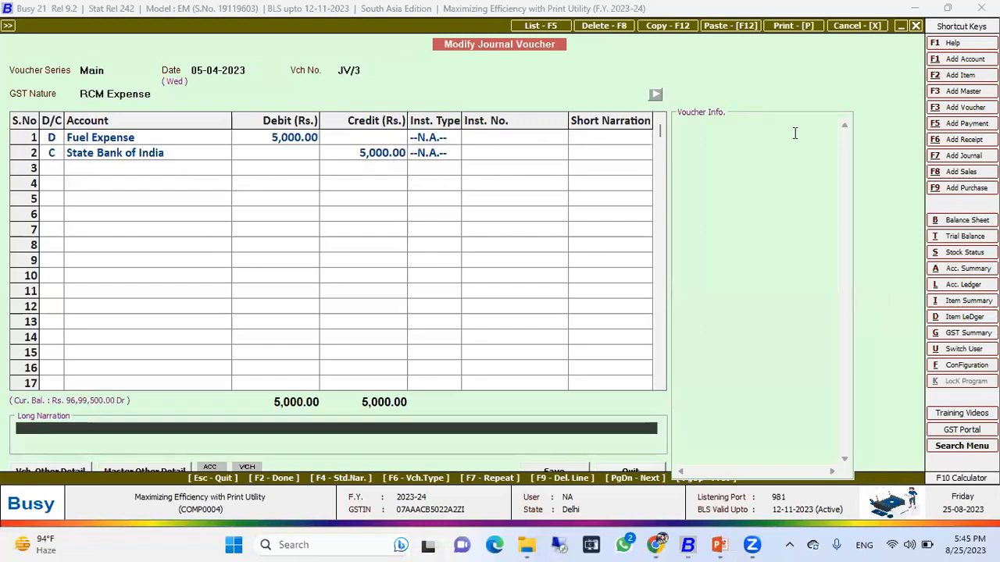
key("Return")
key("Return")
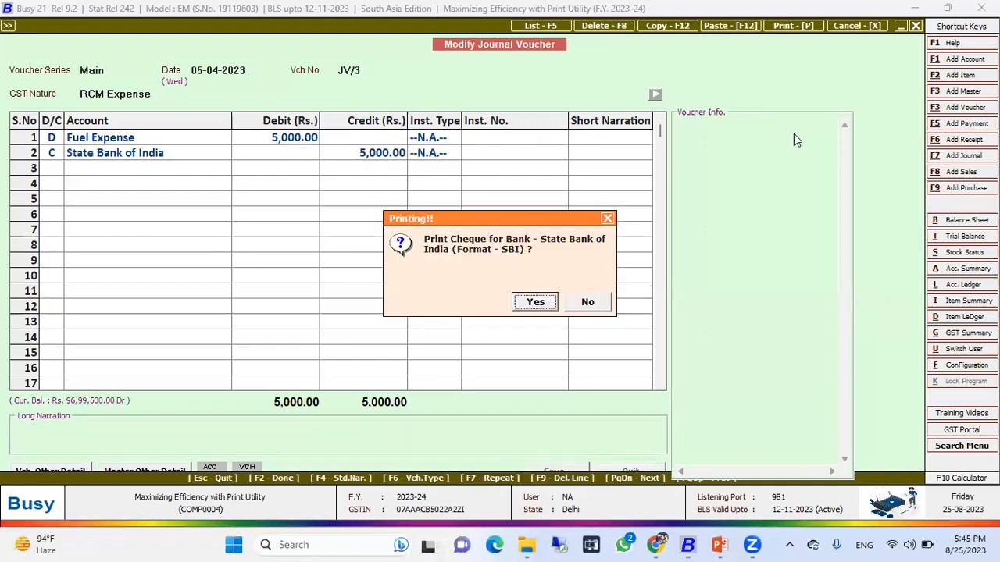
key("n")
Start a new journal voucher dated 06-04-2023.
key("Escape")
key("Escape")
key("Down")
key("Down")
key("Down")
key("Down")
key("Down")
key("Down")
key("Down")
key("Down")
key("Down")
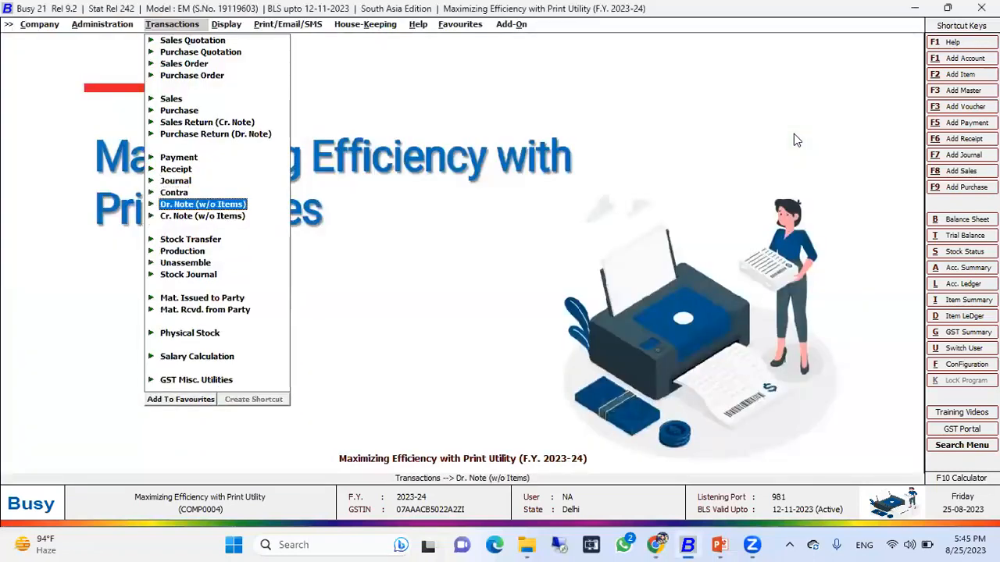
key("Up")
key("Up")
key("Up")
key("Up")
key("Up")
key("Up")
key("Up")
key("Up")
key("Up")
key("Return")
key("Return")
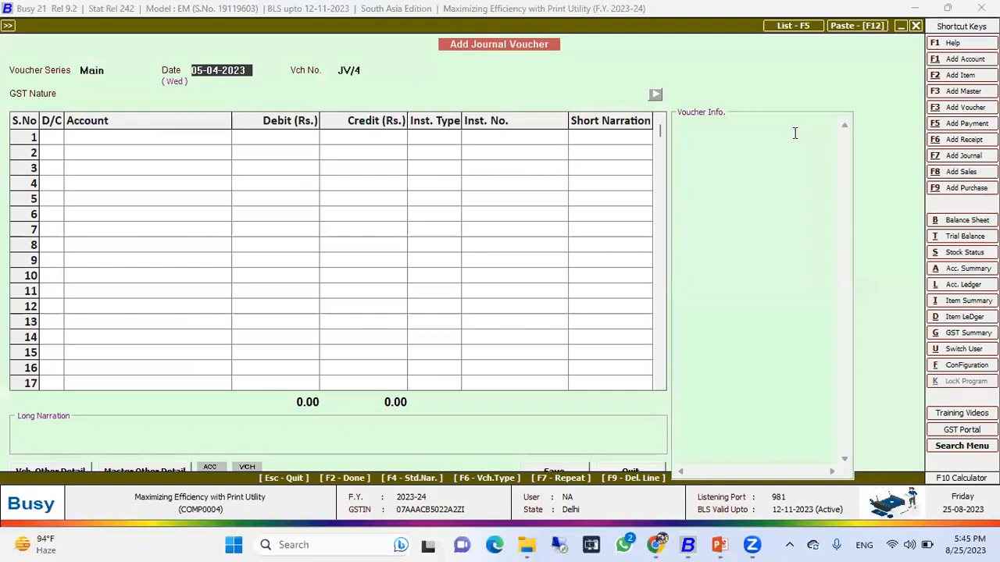
type("06")
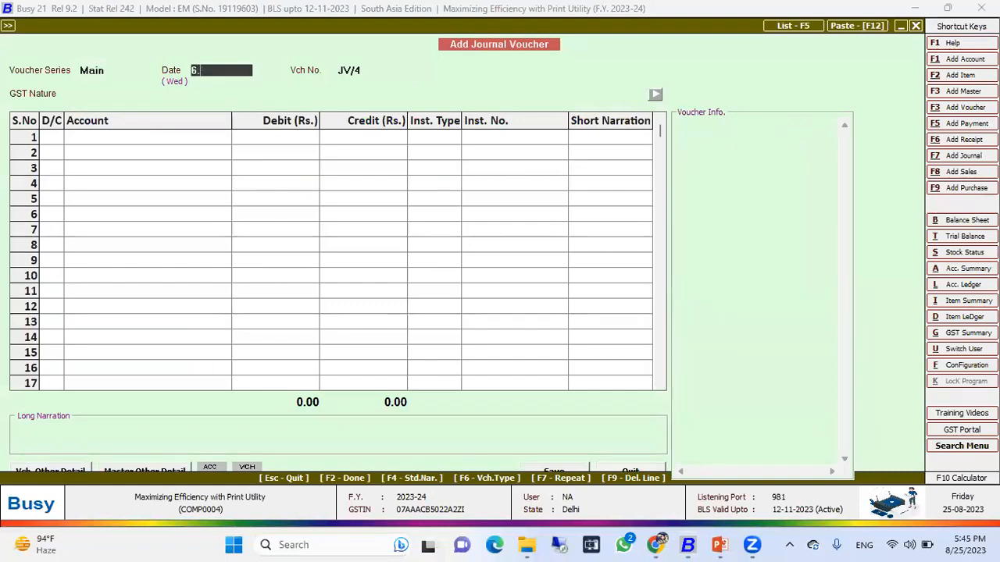
key("Return")
Set the new journal's GST nature to RCM Expense.
key("Return")
key("Up")
key("Down")
key("Down")
key("Down")
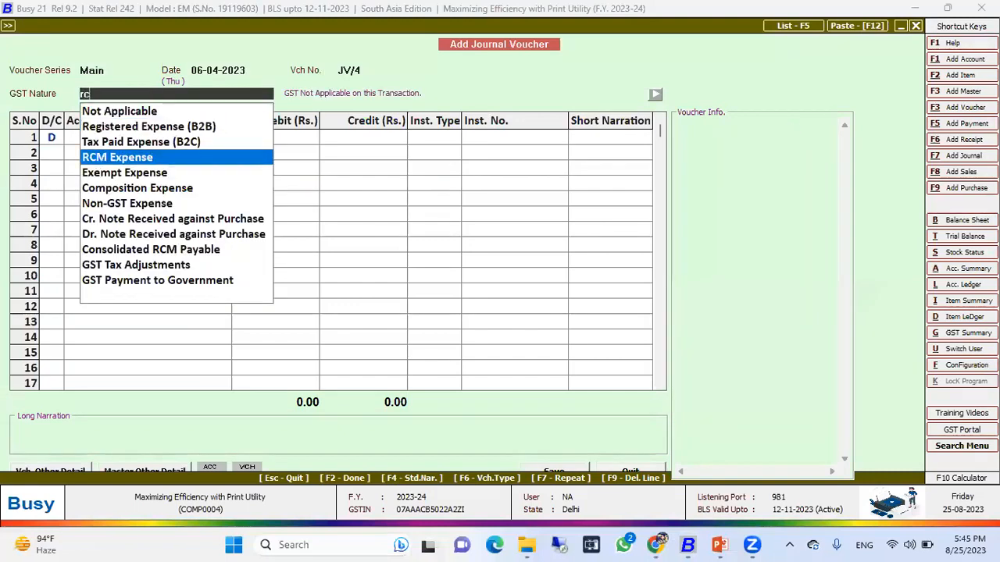
key("Return")
Select Advertisement & Publicity as the debit account on the first line.
key("Return")
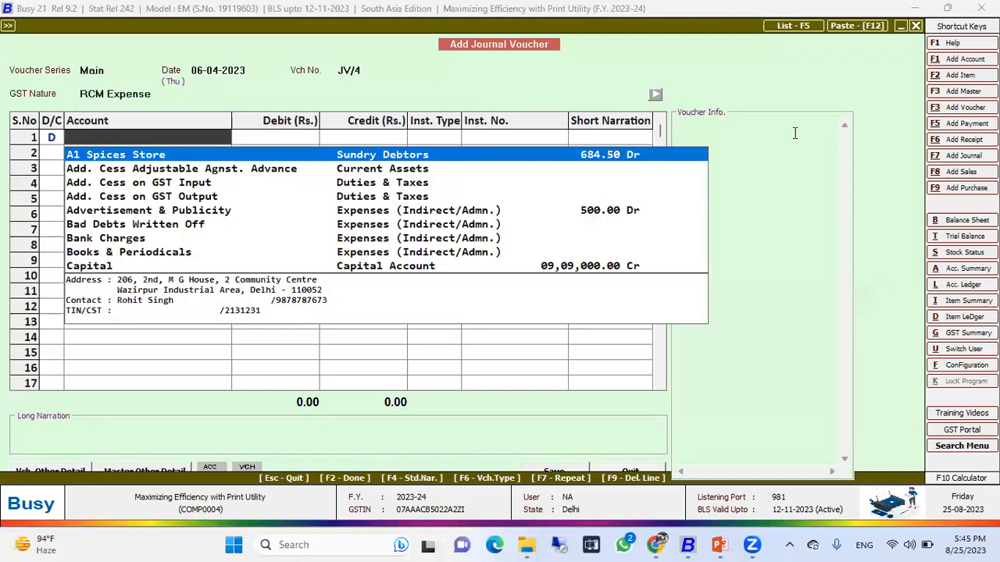
key("Down")
key("Down")
key("Down")
key("Return")
key("Left")
type("a")
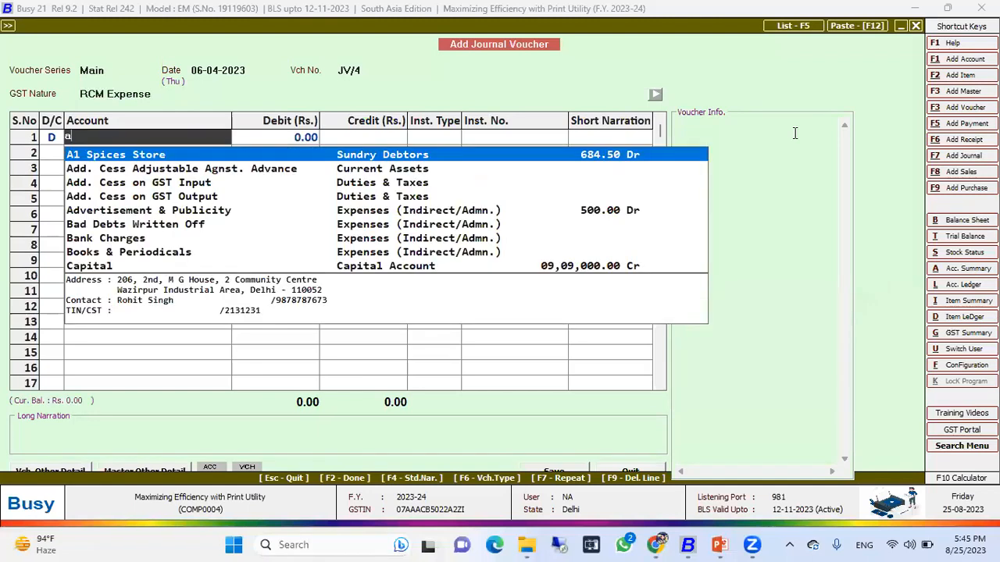
key("Down")
key("Down")
key("Down")
key("Down")
key("Return")
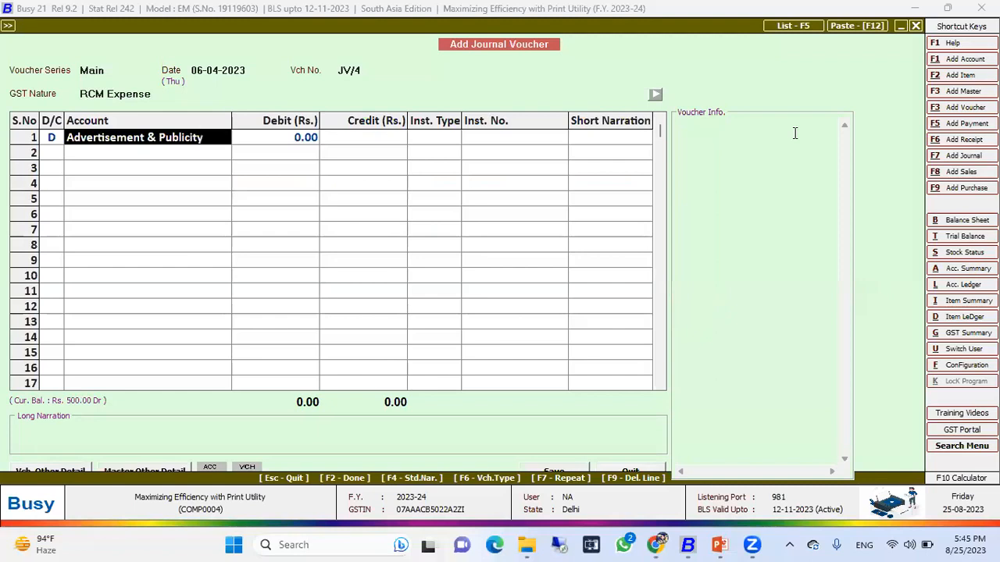
Change the Advertisement & Publicity account's RCM Nature to Compulsory and save the account master.
key("alt+m")
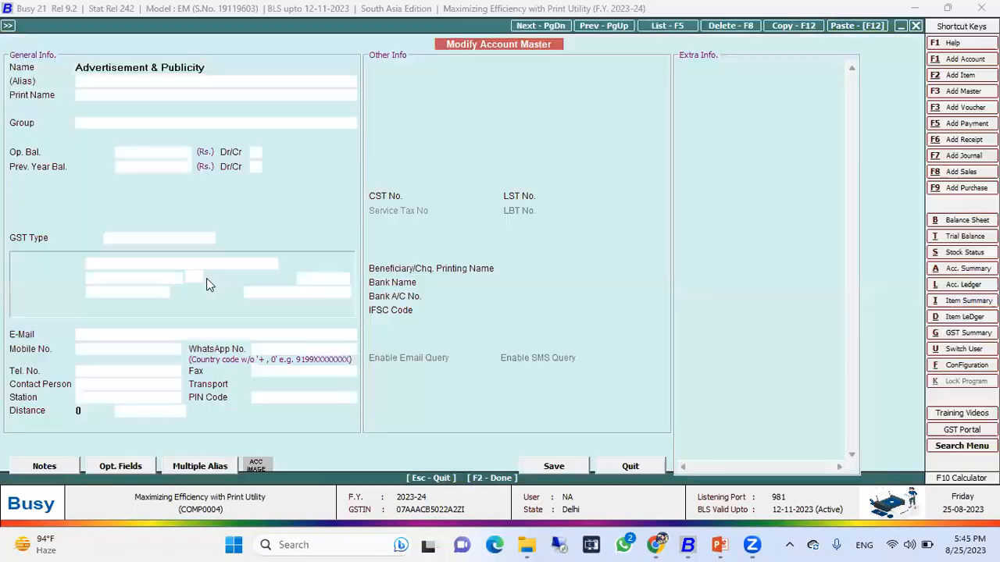
left_click(276, 294)
key("Up")
key("Up")
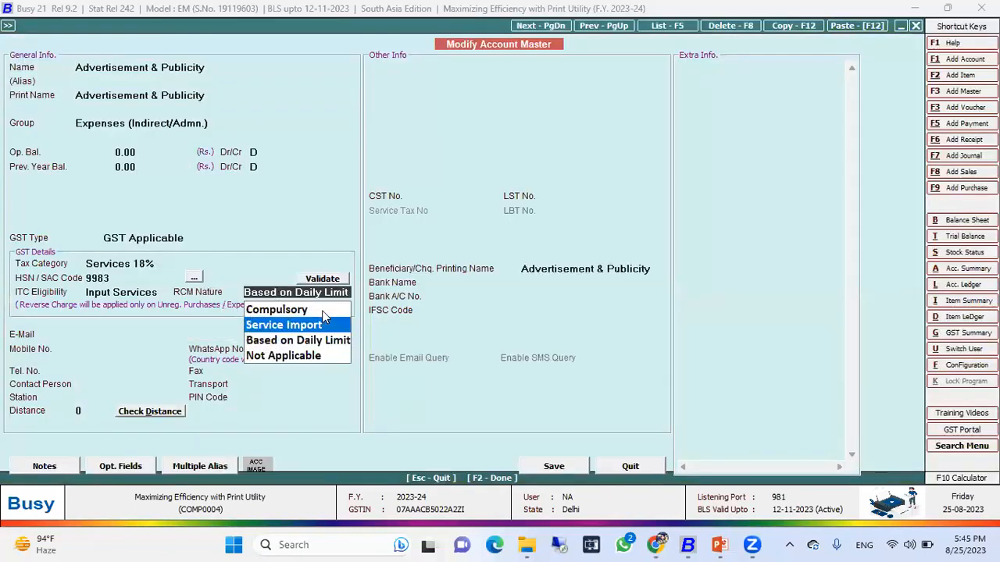
key("Return")
key("F2")
key("Return")
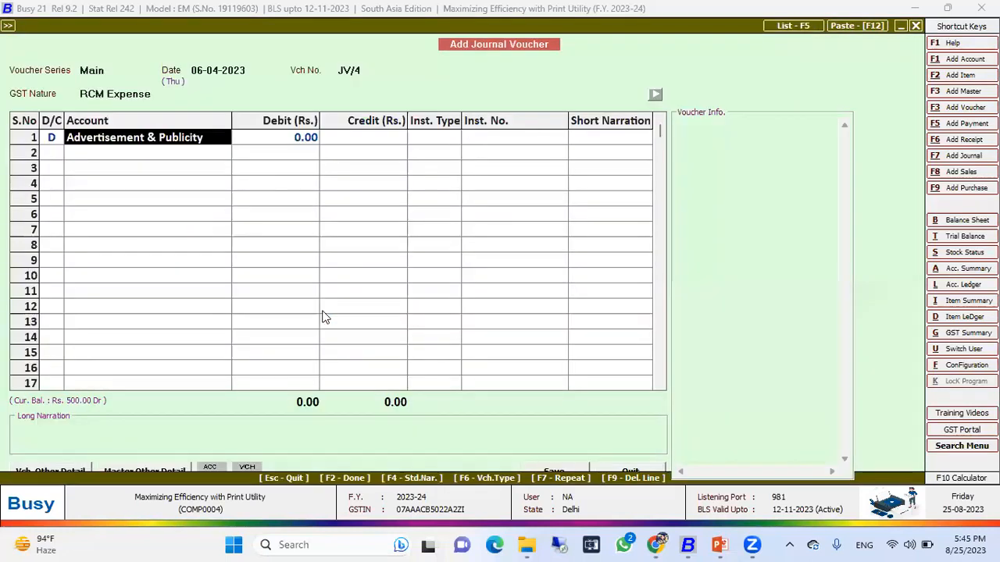
Re-enter the first line as a debit to Advertisement & Publicity for 6,000.
key("Left")
key("Left")
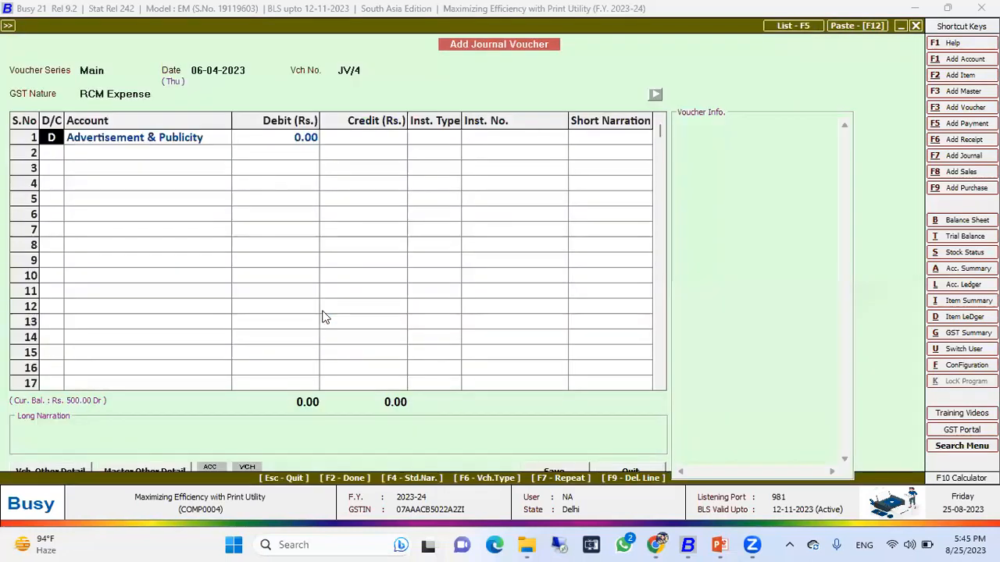
key("F9")
type("D")
key("Return")
type("adve")
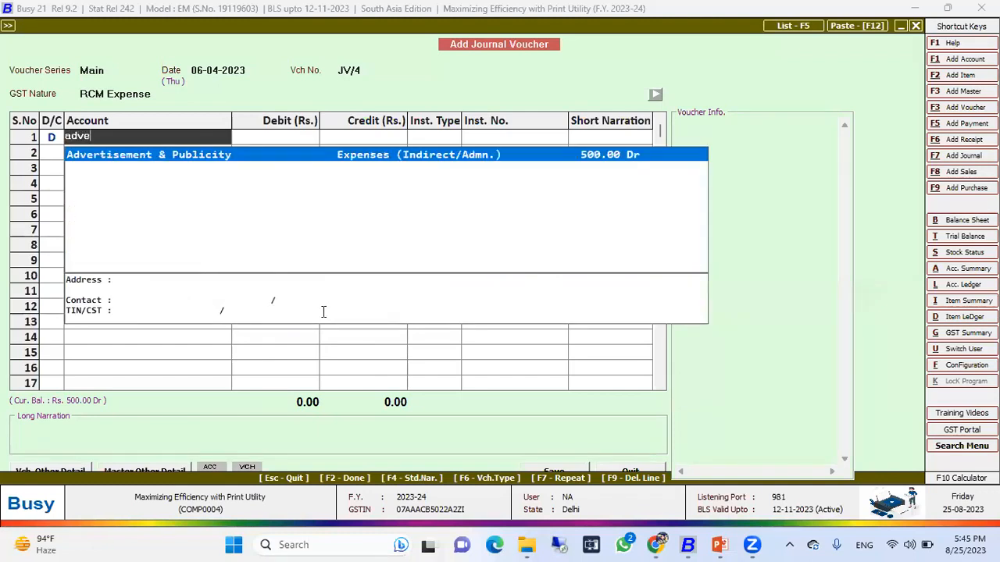
key("Return")
type("60")
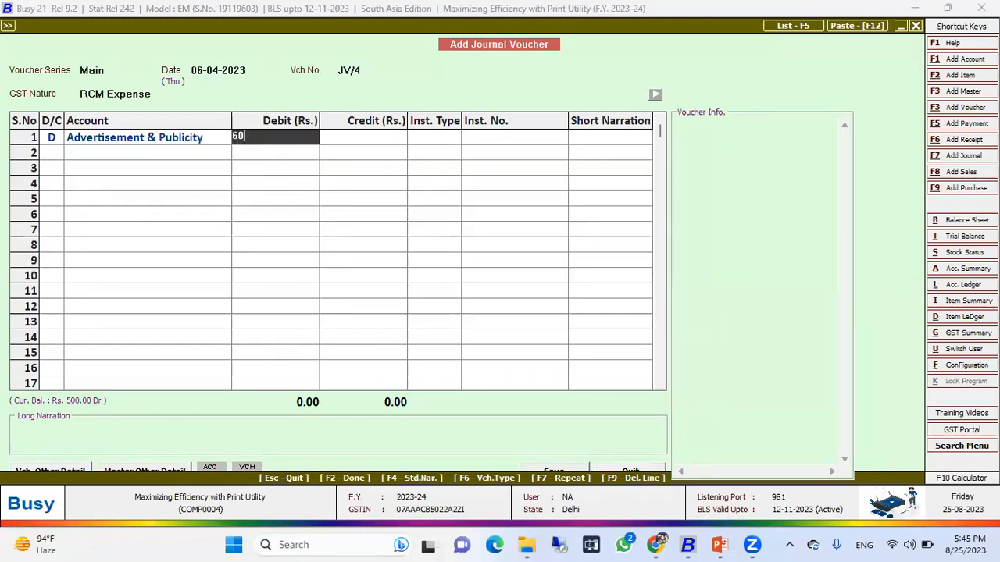
key("Return")
key("Return")
key("Return")
key("Return")
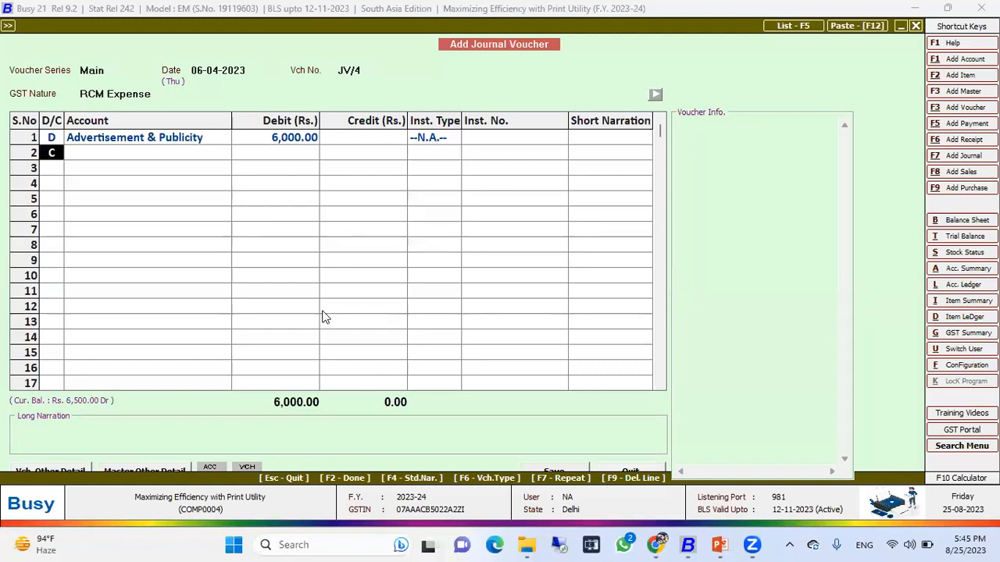
Credit State Bank of India with 6,000 on the second line and save the journal voucher.
type("SBI")
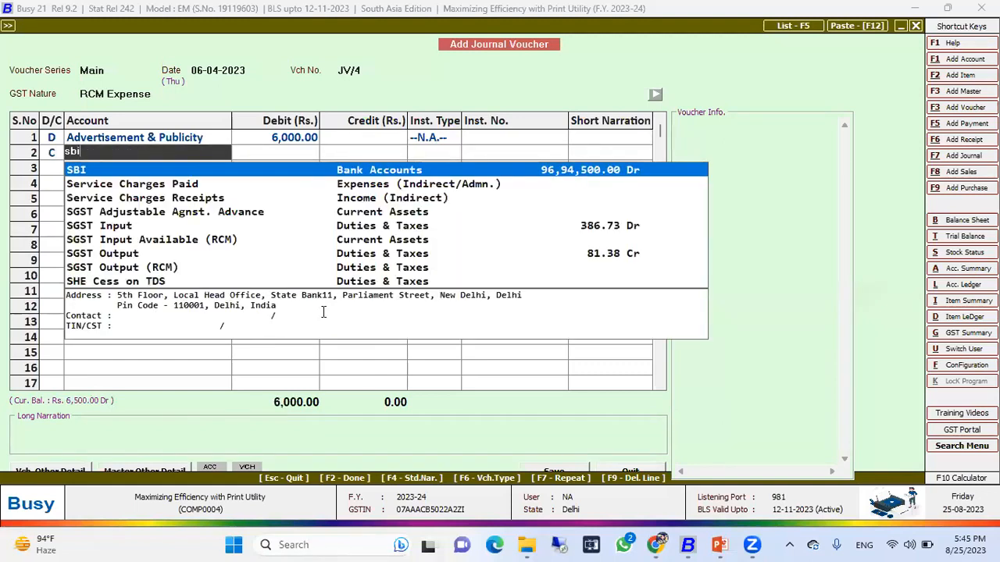
key("Return")
key("Return")
key("Return")
key("Return")
key("Return")
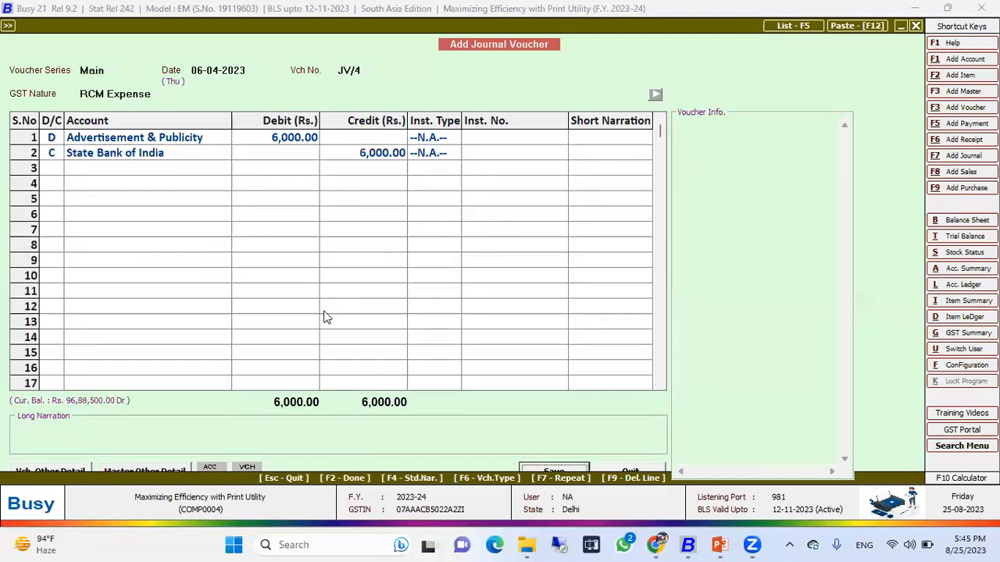
key("Right")
key("Return")
key("Escape")
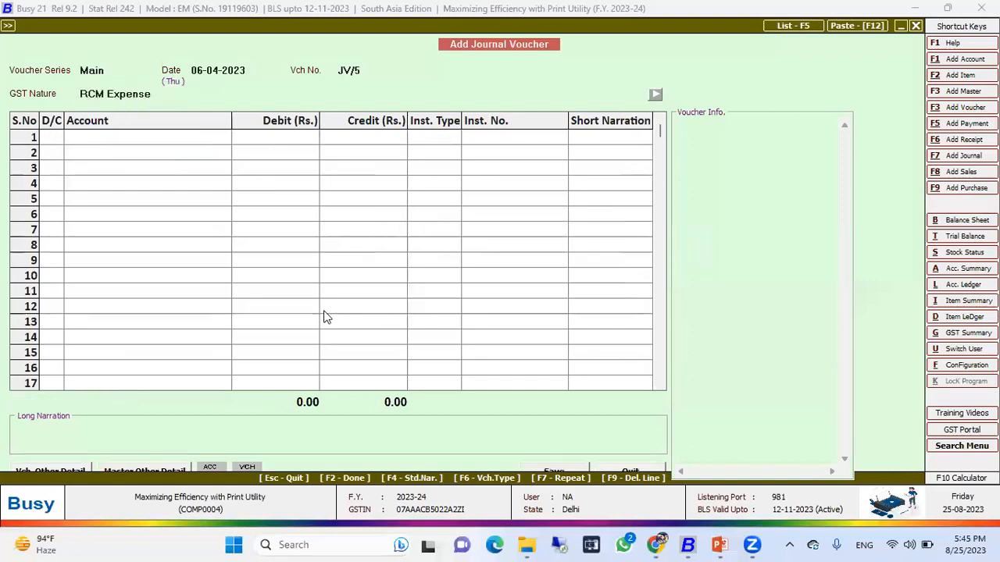
Open the Check/Post Consolidated RCM Payable report from 01-04-2023 to 06-04-2023.
key("Escape")
key("Down")
key("Down")
key("Down")
key("Down")
key("Down")
key("Down")
key("Down")
key("Down")
key("Down")
key("Down")
key("Down")
key("Down")
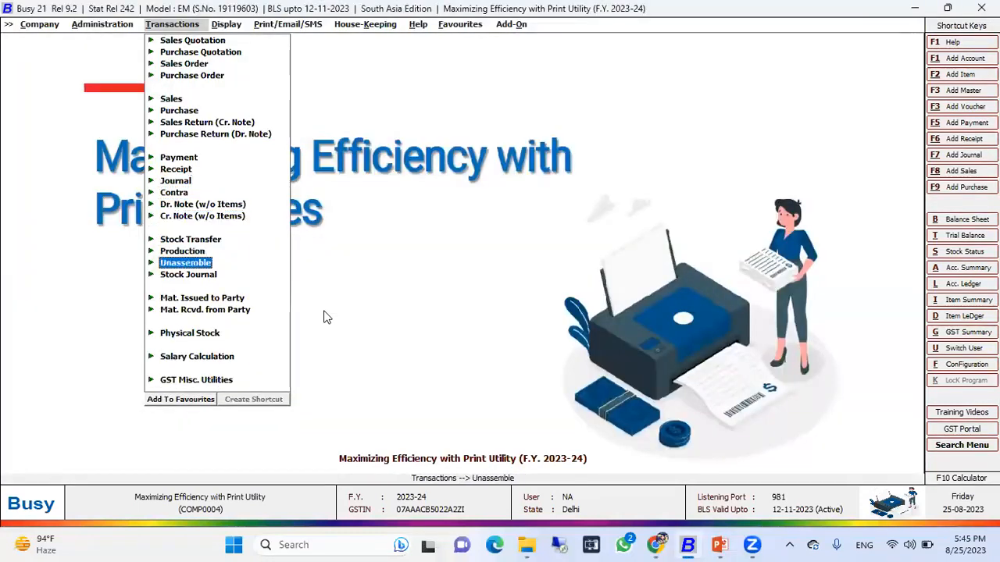
key("Return")
key("Down")
key("Down")
key("Down")
key("Down")
key("Down")
key("Down")
key("Down")
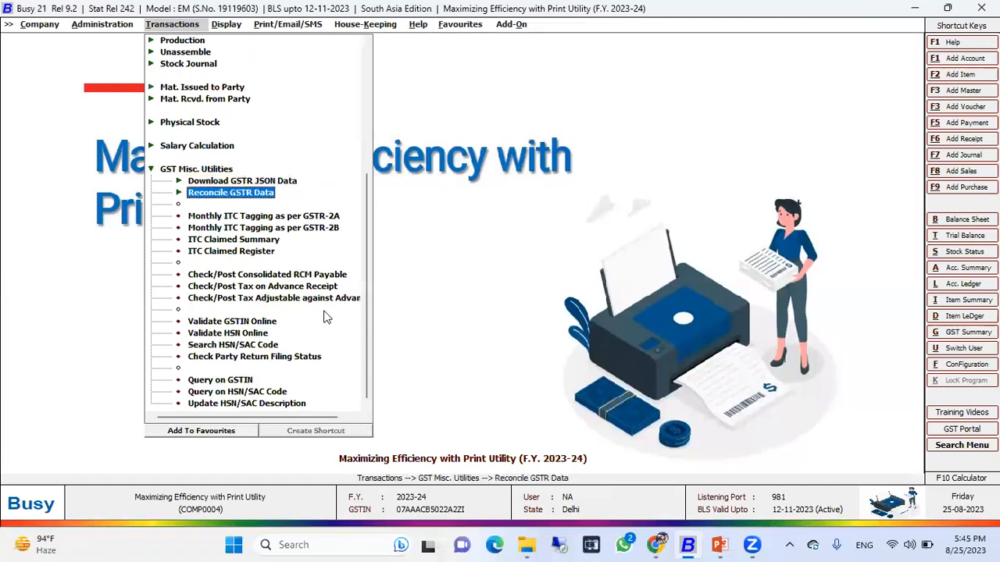
key("Up")
key("Return")
key("Right")
key("Escape")
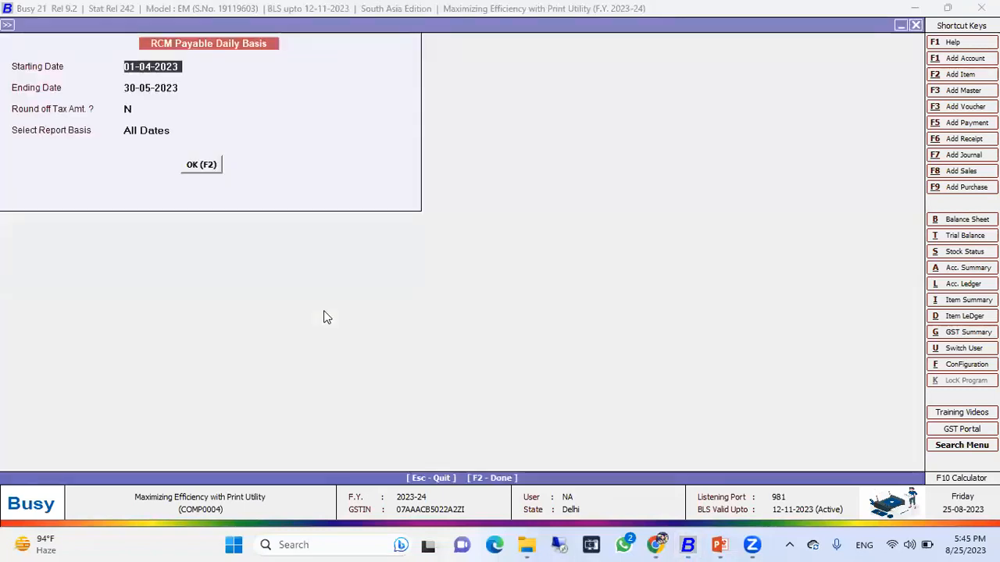
key("Return")
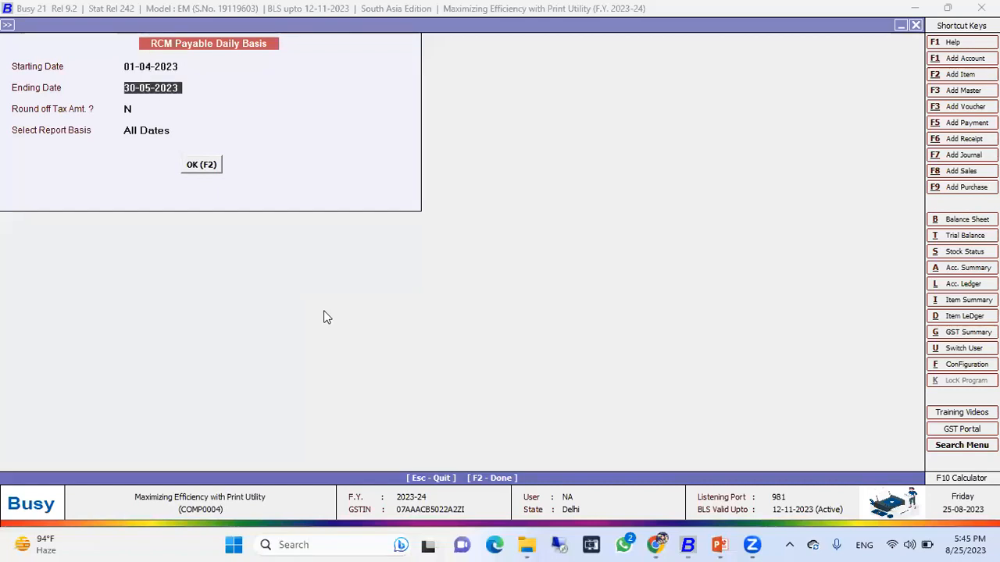
type("6")
key("Return")
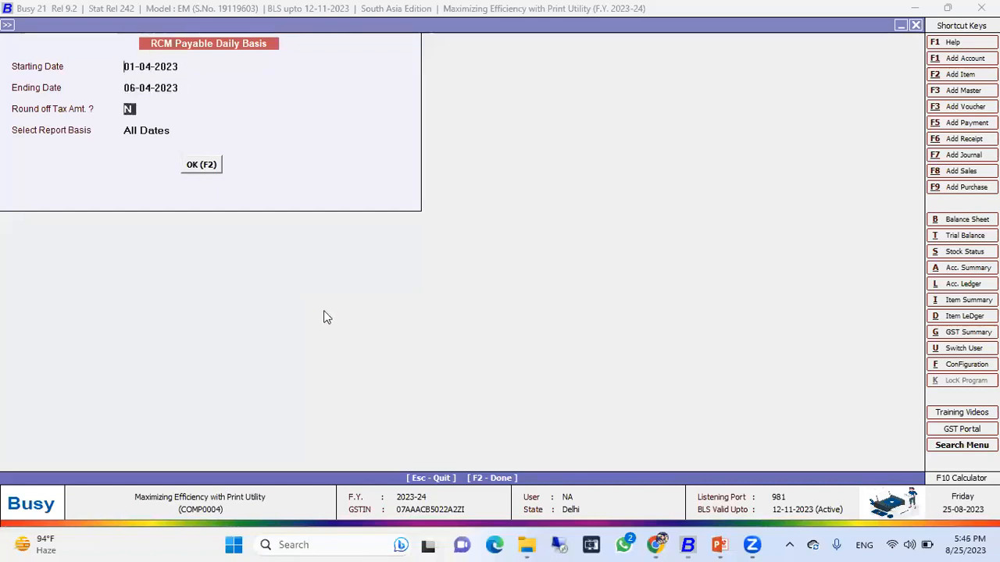
key("F2")
Post a consolidated RCM payable journal for 05-04-2023 in the Main voucher series.
key("Down")
key("Down")
key("Down")
key("Down")
key("Down")
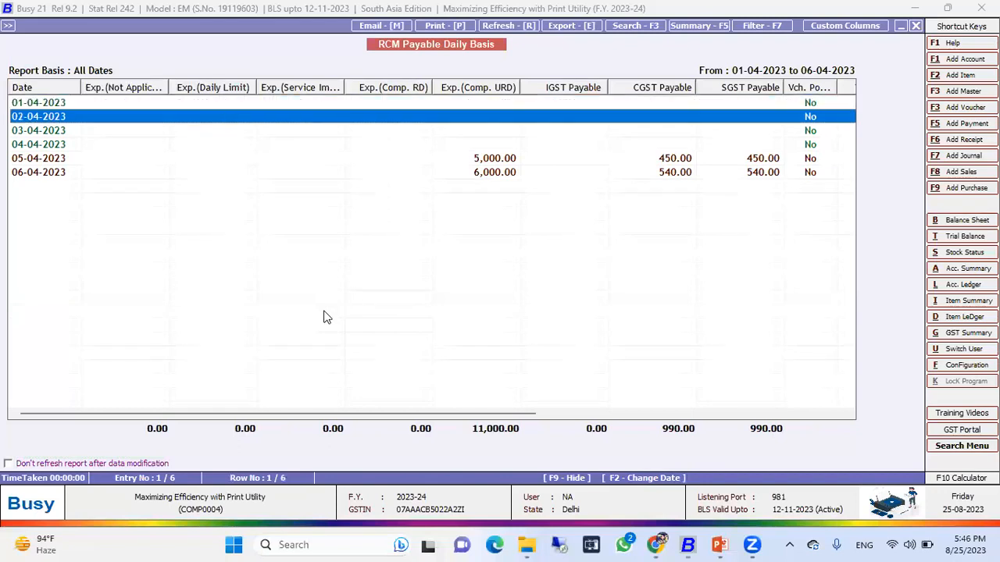
key("Up")
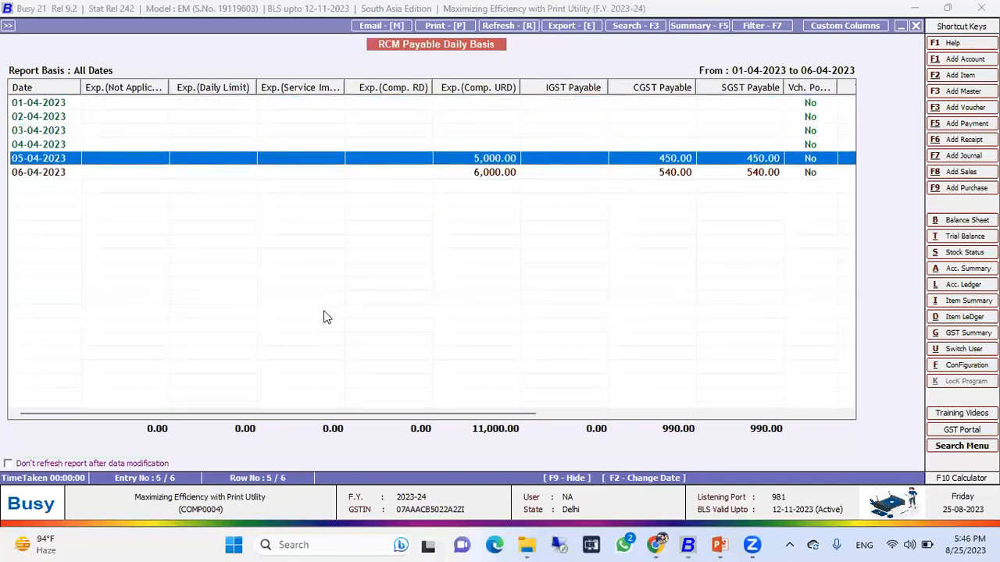
key("Return")
key("Return")
key("Return")
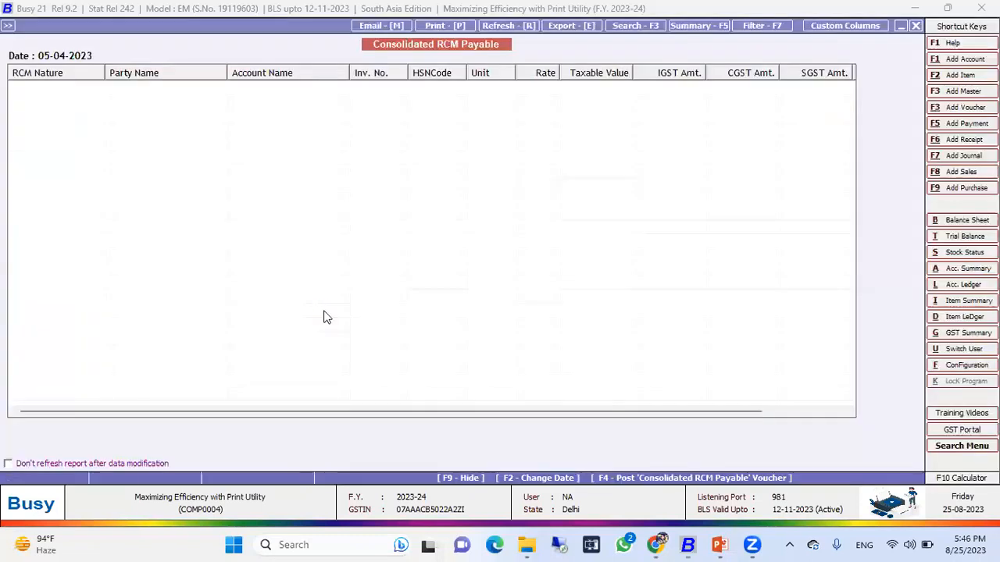
key("F4")
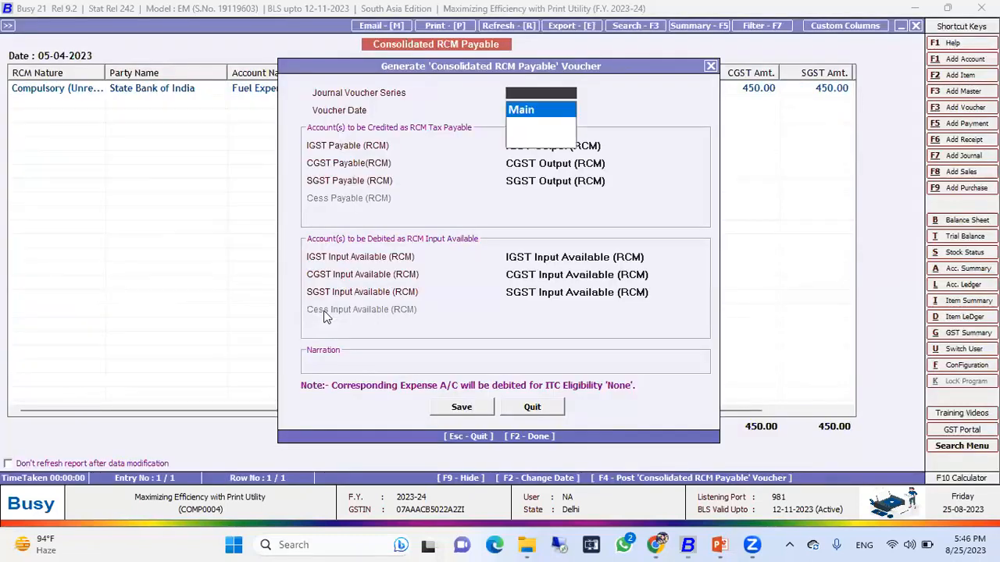
key("Return")
key("Return")
key("Return")
key("Return")
key("Return")
key("Return")
key("Return")
key("Return")
key("Return")
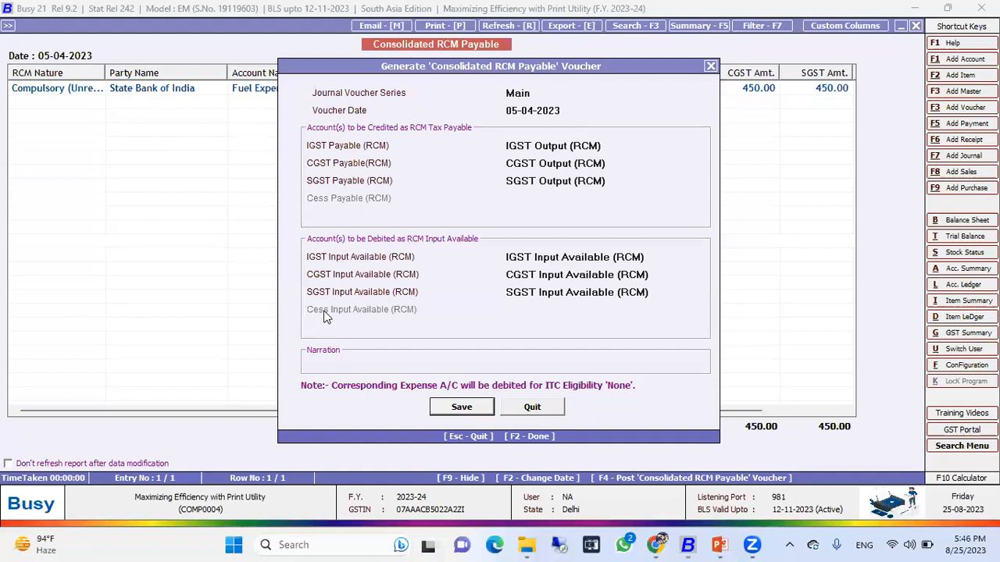
key("Return")
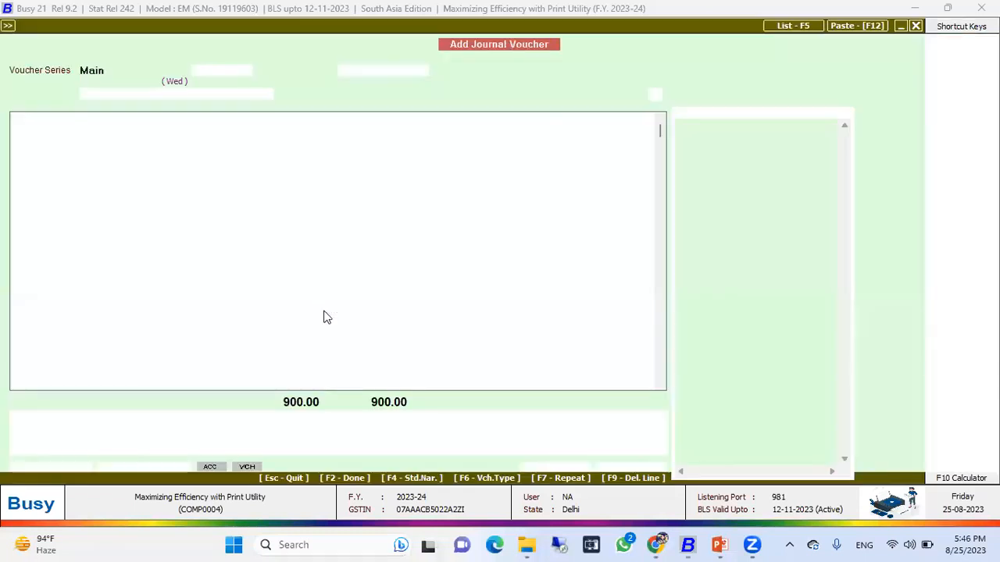
key("F2")
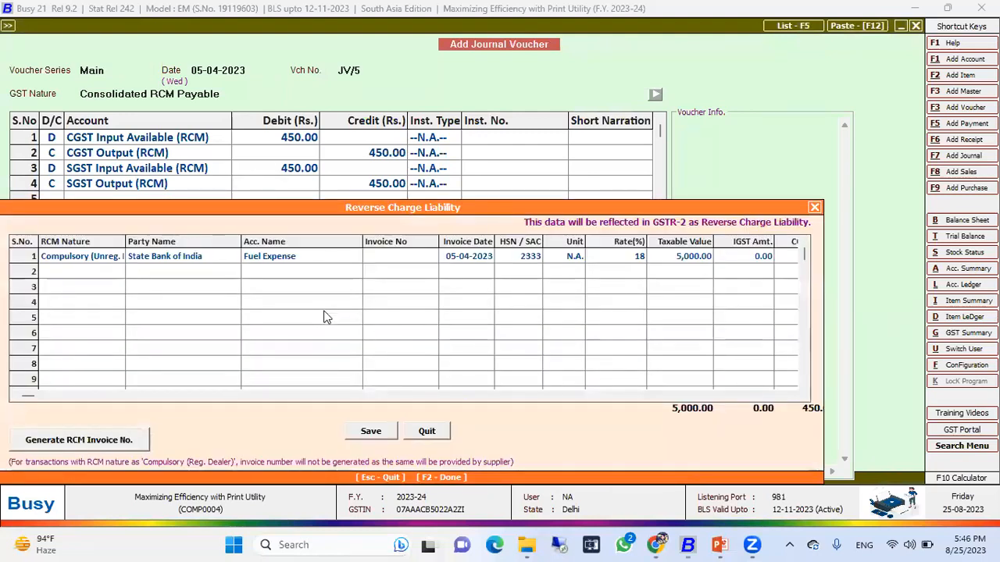
Generate the RCM invoice number for the 05-04-2023 liability and save it.
left_click(100, 449)
left_click(389, 433)
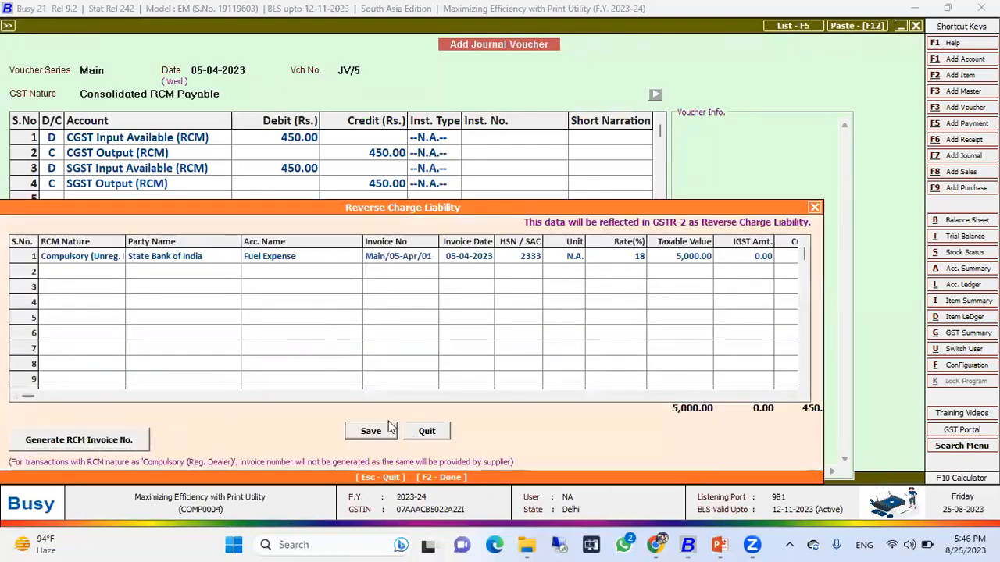
key("Return")
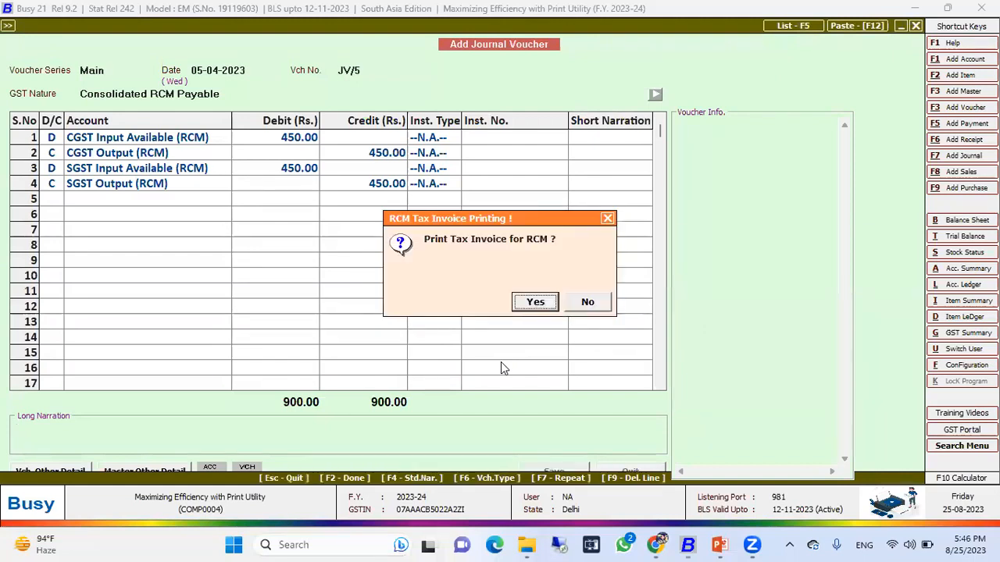
Preview the RCM tax invoice, then close back to the consolidated report.
key("Return")
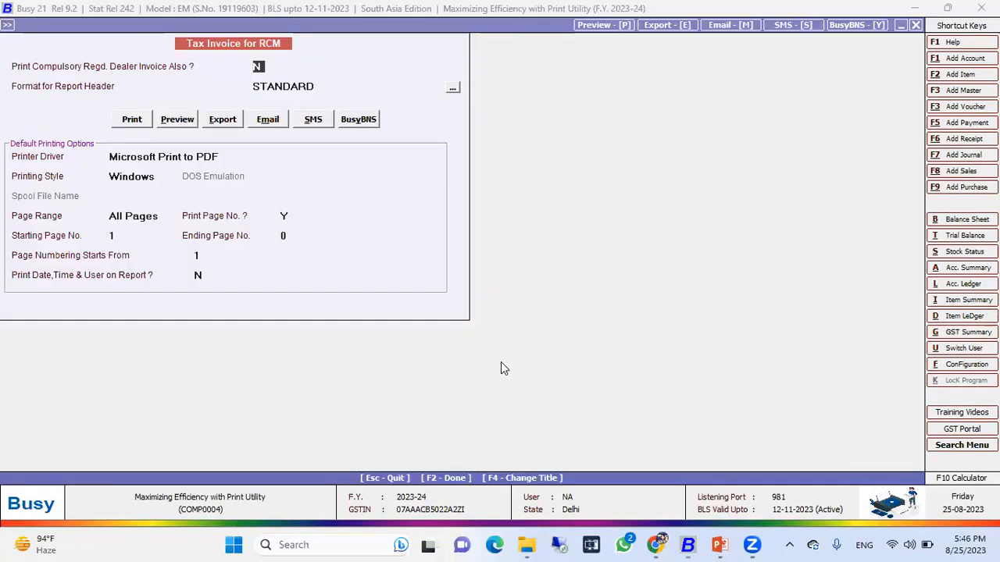
key("p")
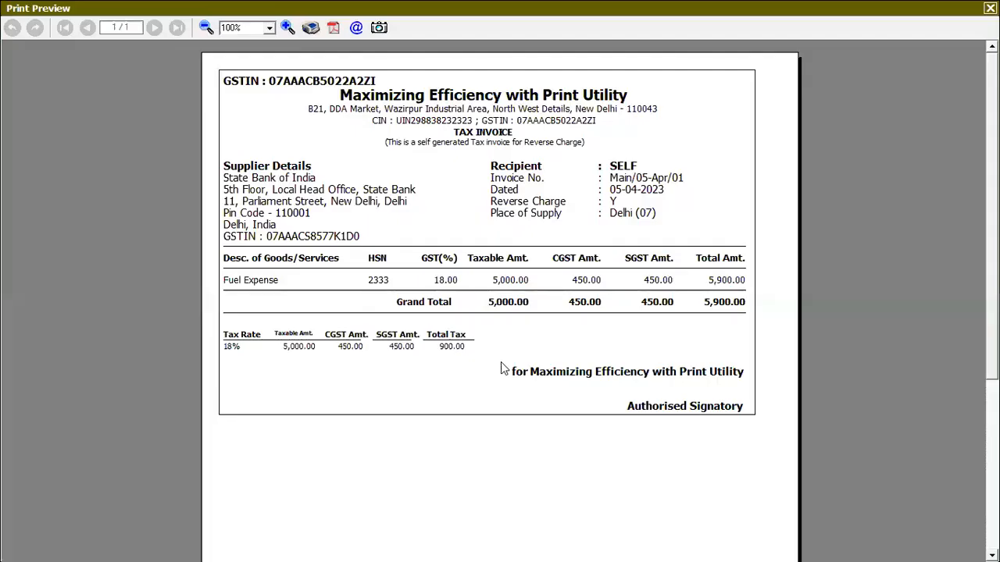
key("Escape")
key("Escape")
key("Escape")
key("Escape")
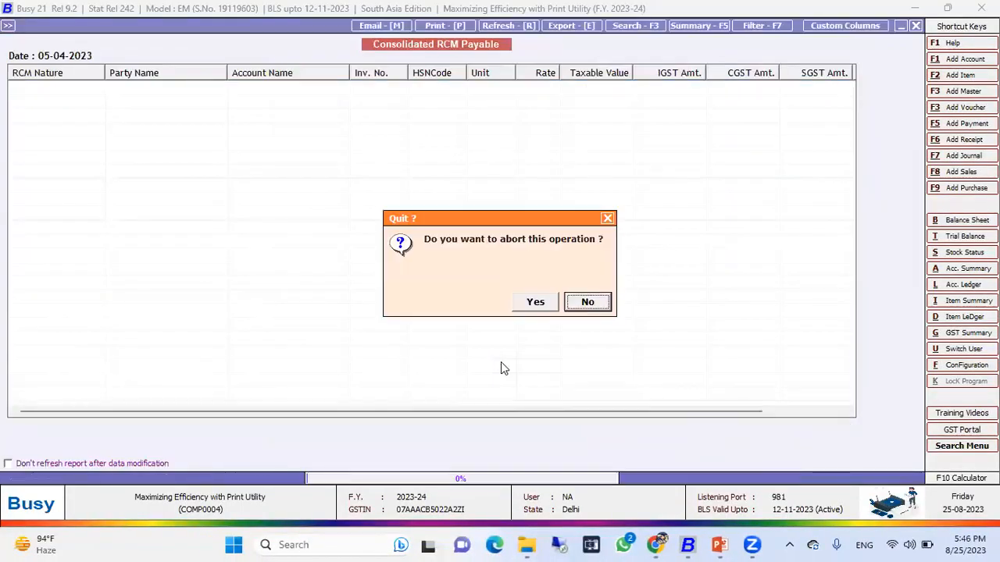
key("Escape")
Post a consolidated RCM payable journal for 06-04-2023 in the Main voucher series.
key("Down")
key("Down")
key("Down")
key("Down")
key("Down")
key("Return")
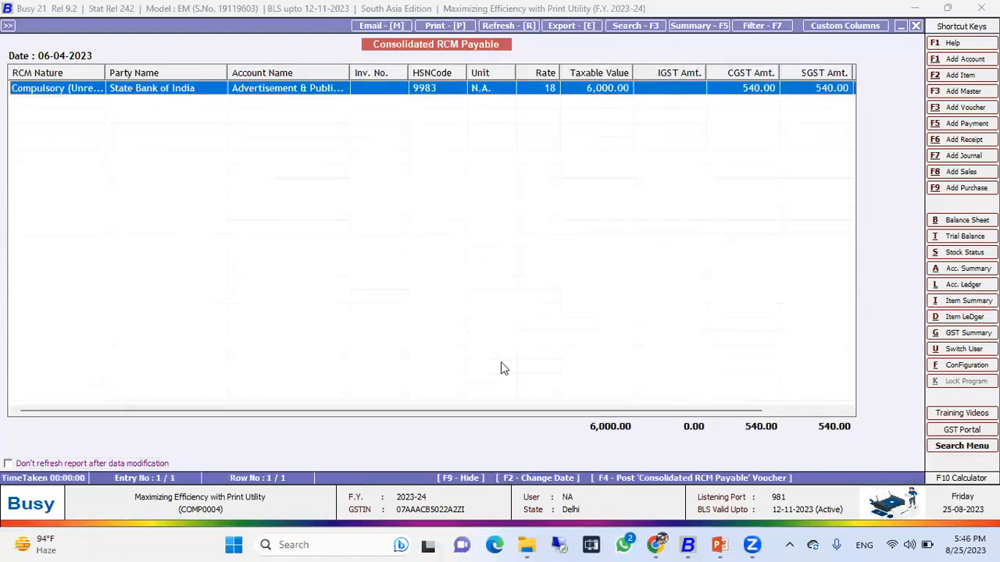
key("F4")
key("Return")
key("Return")
key("Return")
key("Return")
key("Return")
key("Return")
key("Return")
key("Return")
key("Return")
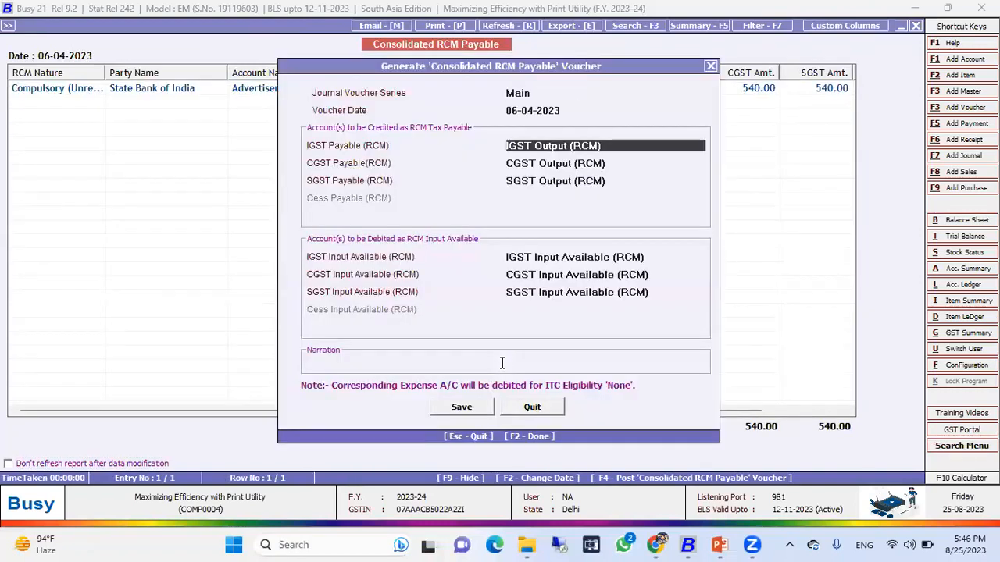
key("Return")
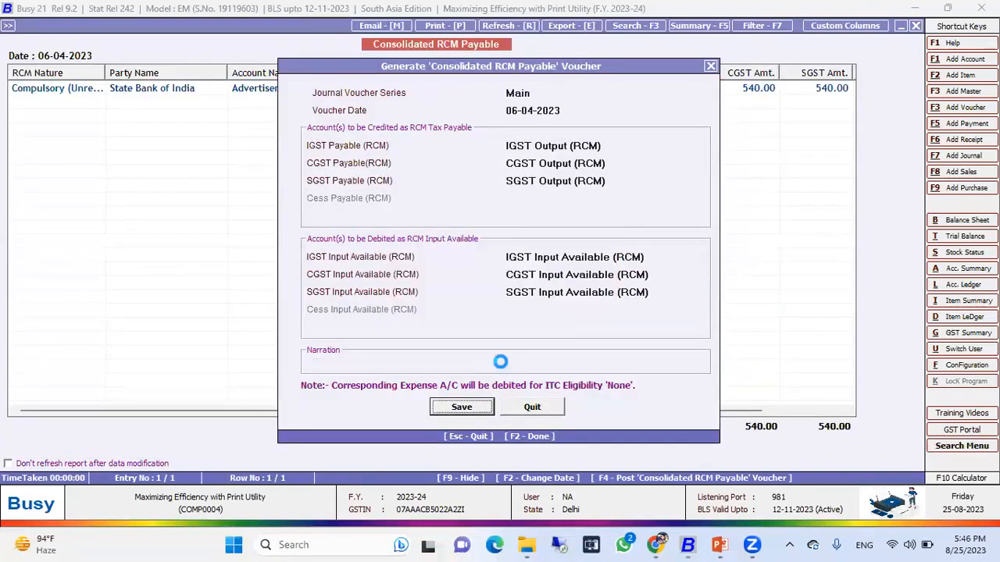
key("Return")
key("Return")
key("Return")
key("Return")
key("Return")
key("Return")
key("Return")
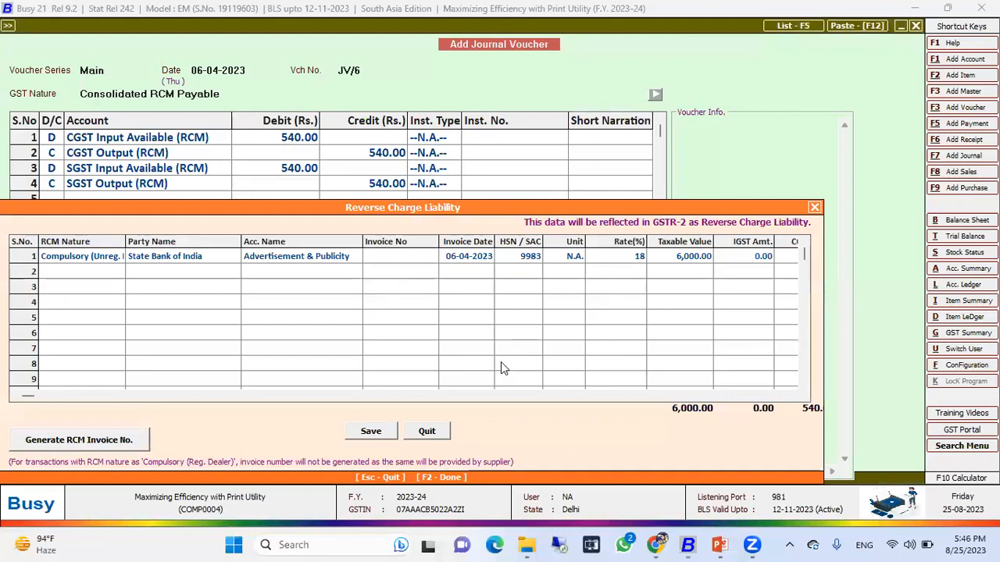
Generate the RCM invoice number for the 06-04-2023 liability, save it, and return to the daily report.
left_click(107, 444)
left_click(378, 434)
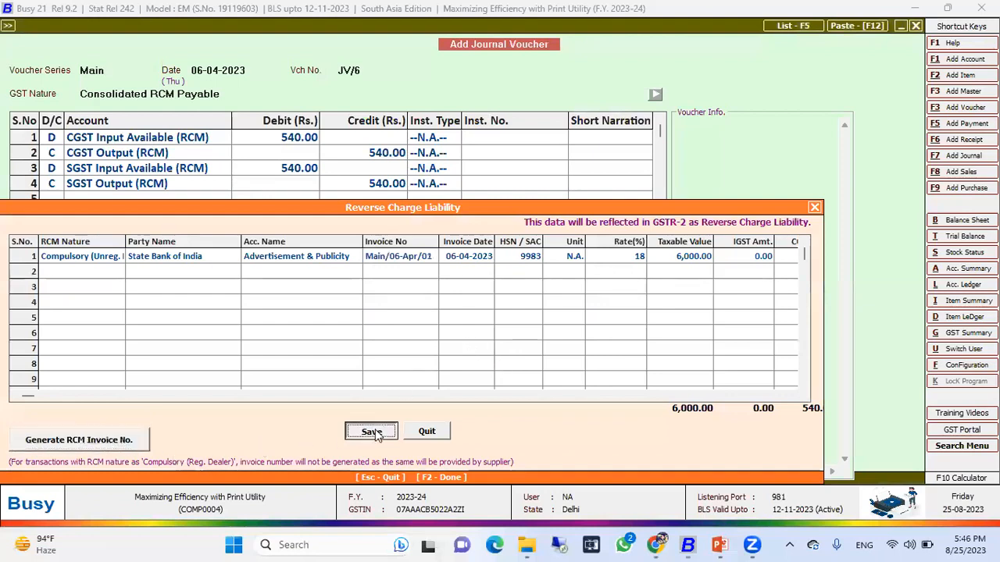
key("Left")
key("Return")
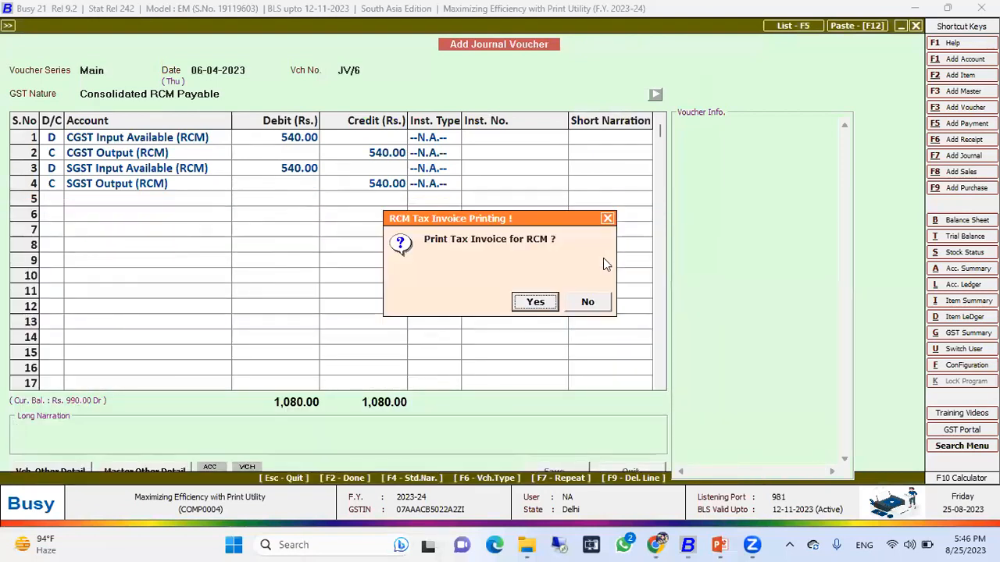
key("Return")
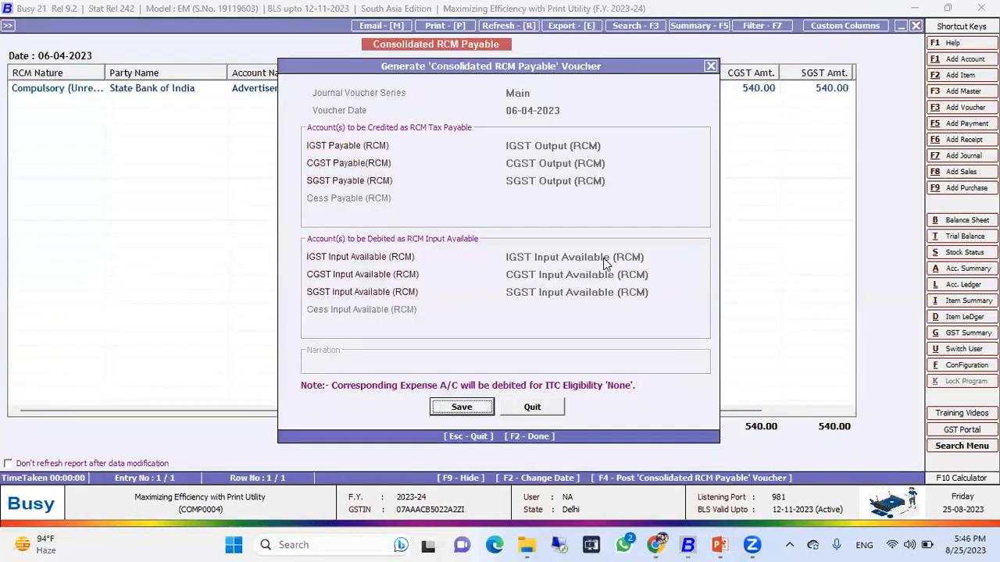
key("Escape")
key("Escape")
key("Escape")
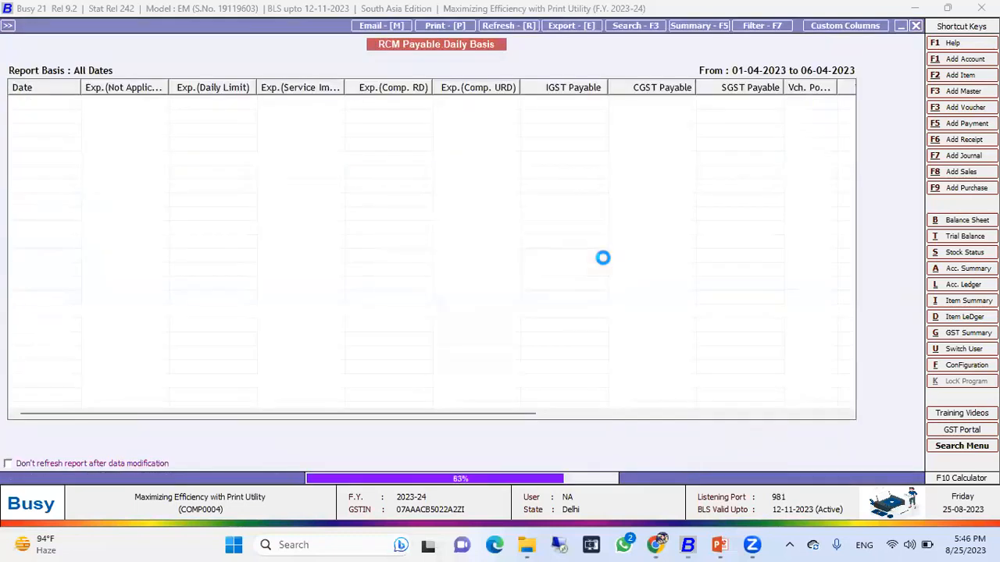
Close the RCM payable report and open the RCM Tax Invoice print utility.
key("Escape")
key("Escape")
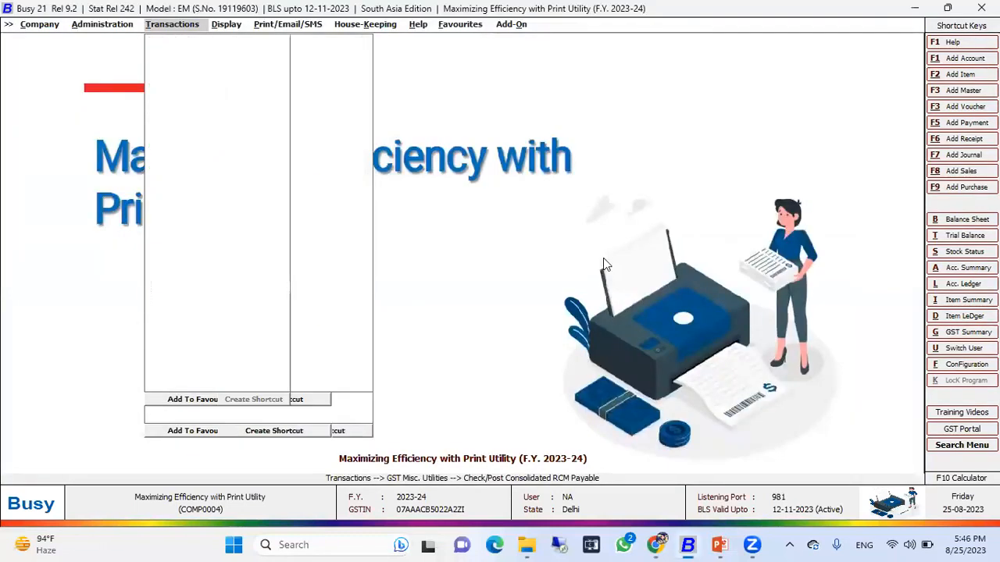
key("Right")
key("Down")
key("Down")
key("Down")
key("Right")
key("Down")
key("Up")
key("Return")
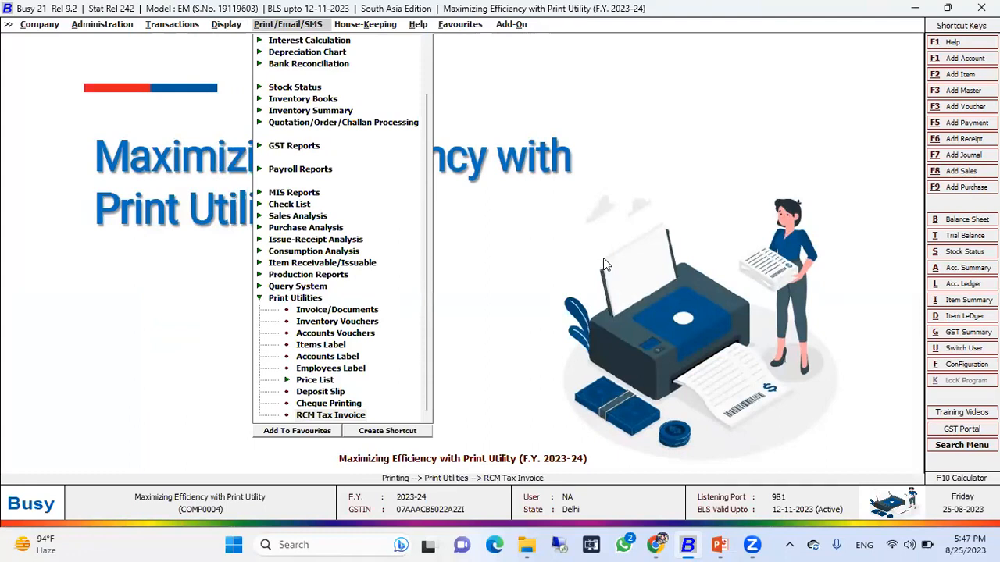
Preview the RCM tax invoices for all voucher series and page between the 05-04-2023 and 06-04-2023 invoices.
key("Return")
key("Return")
key("Return")
key("Return")
key("Return")
key("Right")
key("Return")
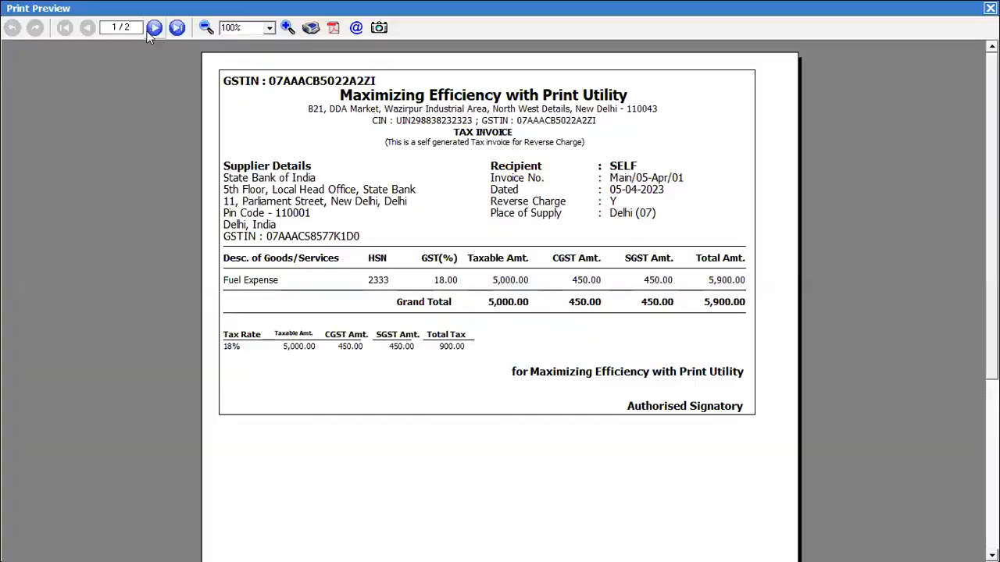
left_click(149, 30)
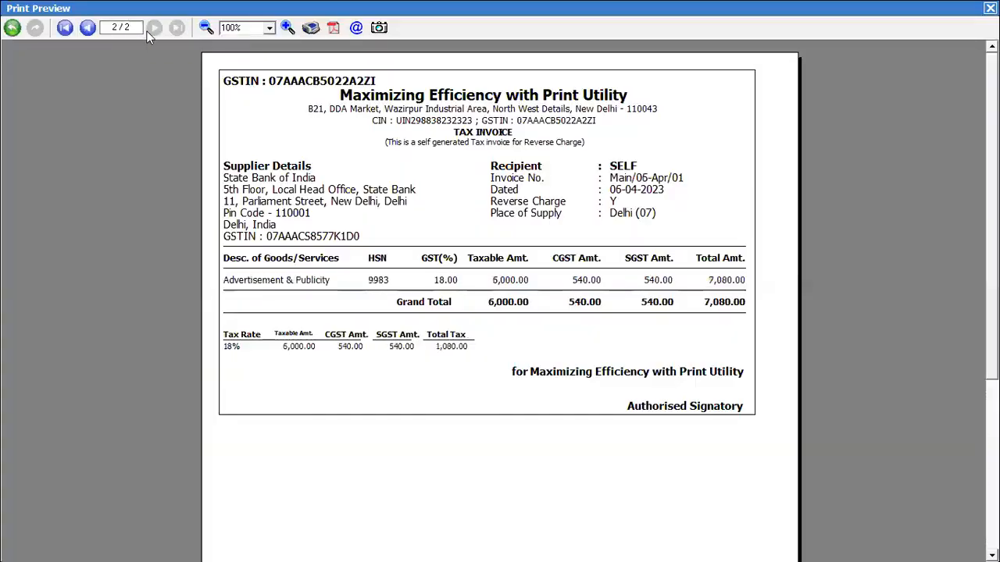
left_click(88, 28)
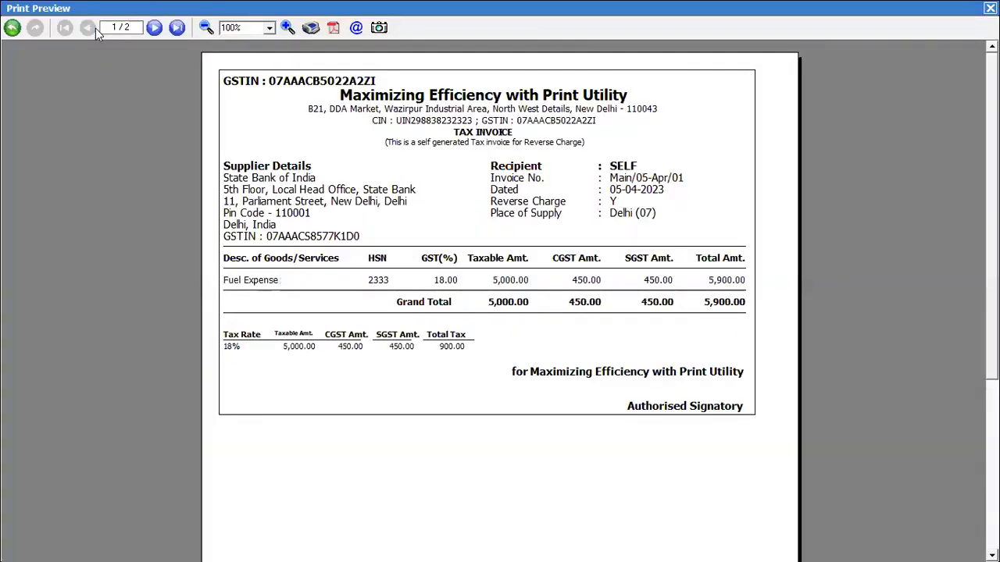
left_click(155, 29)
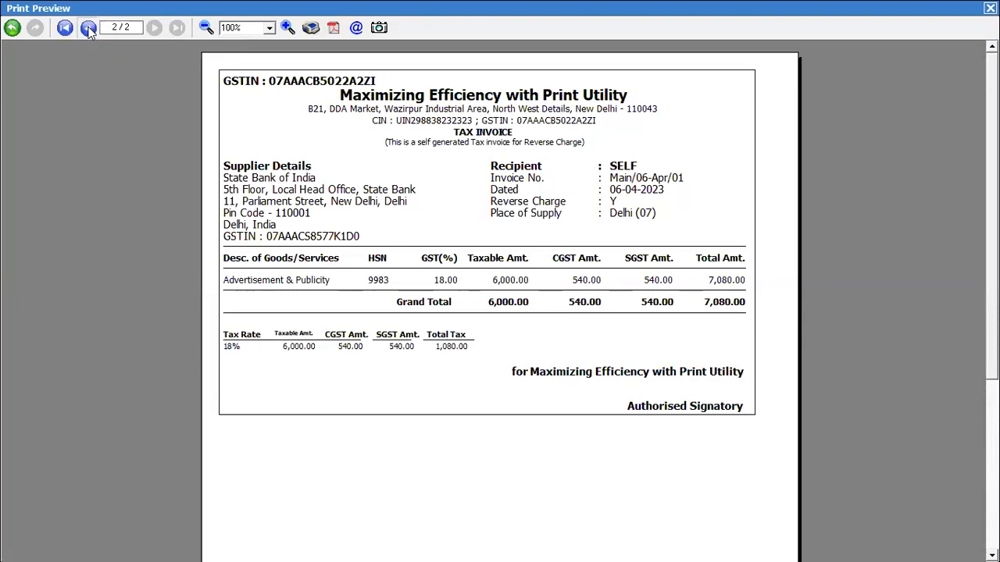
left_click(89, 29)
left_click(154, 28)
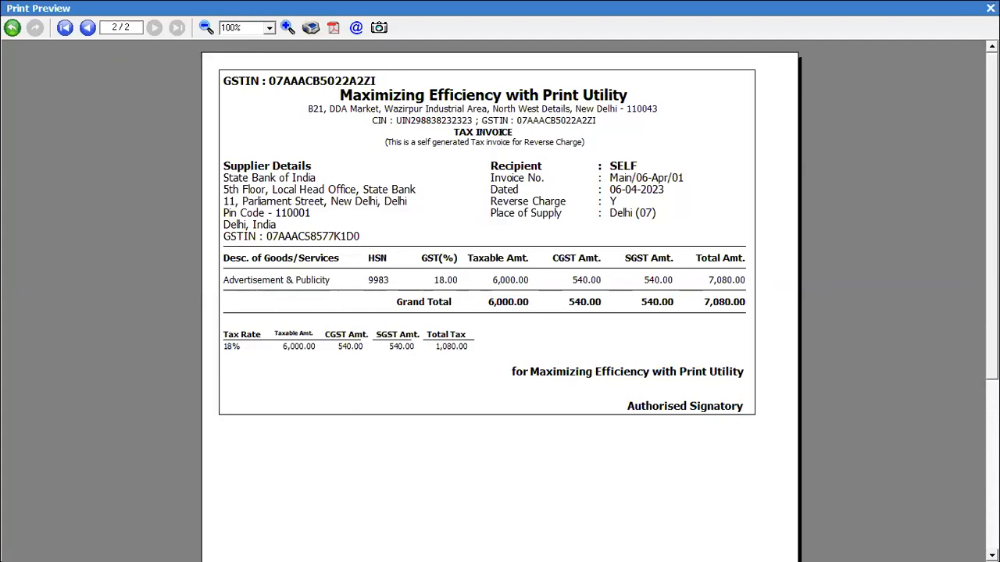
Close the preview and print utility menus, then switch to the PowerPoint slide show.
key("Escape")
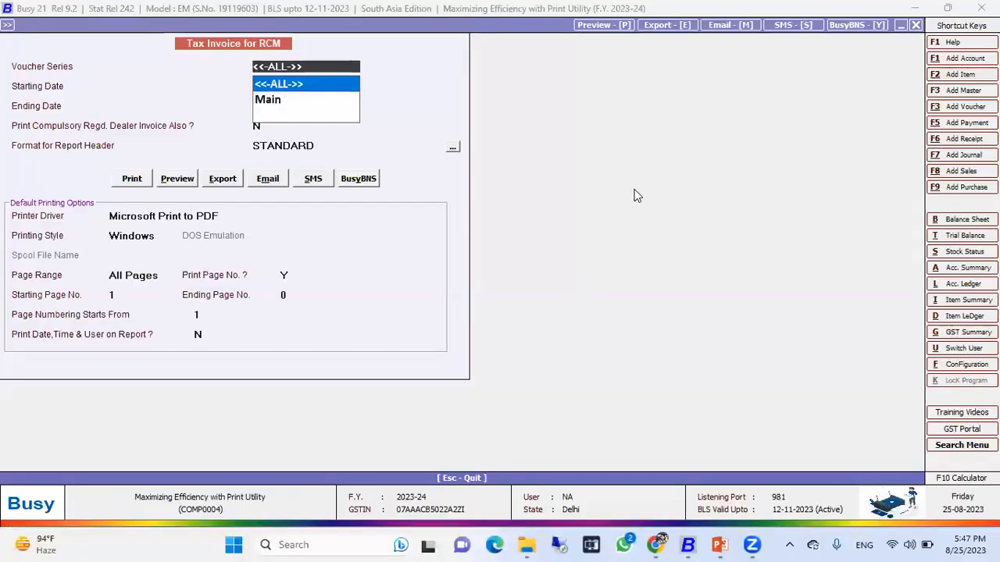
key("Escape")
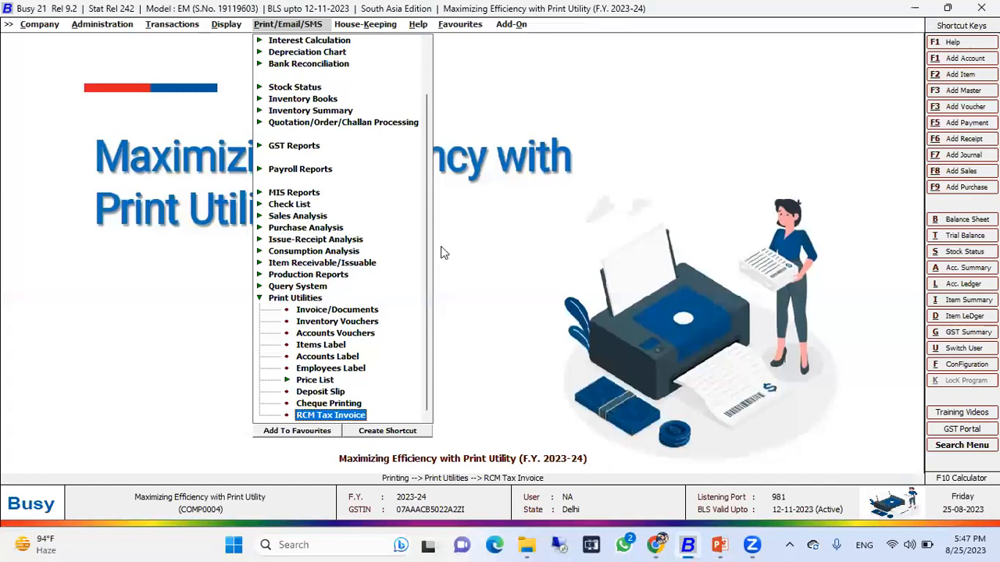
key("Escape")
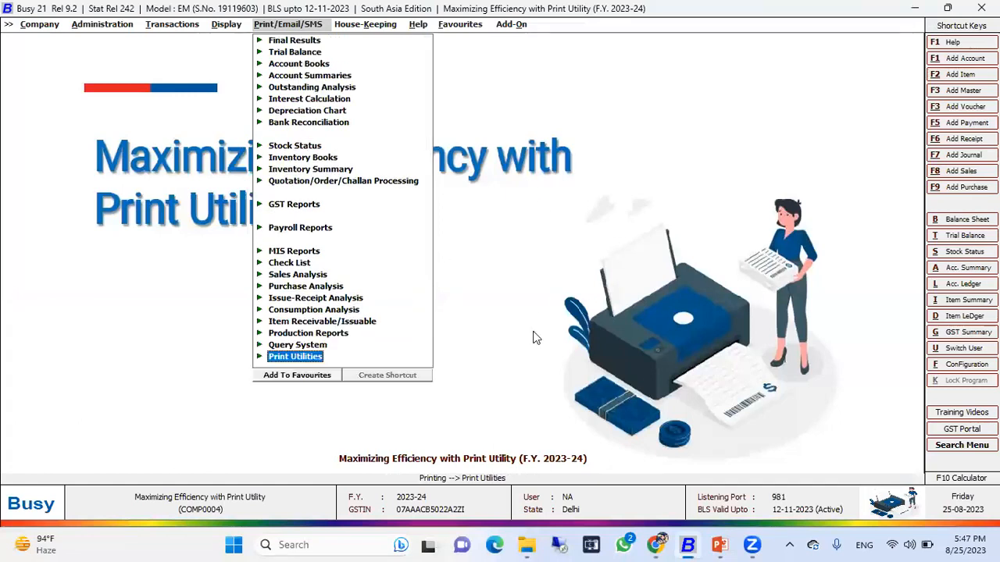
mouse_move(734, 542)
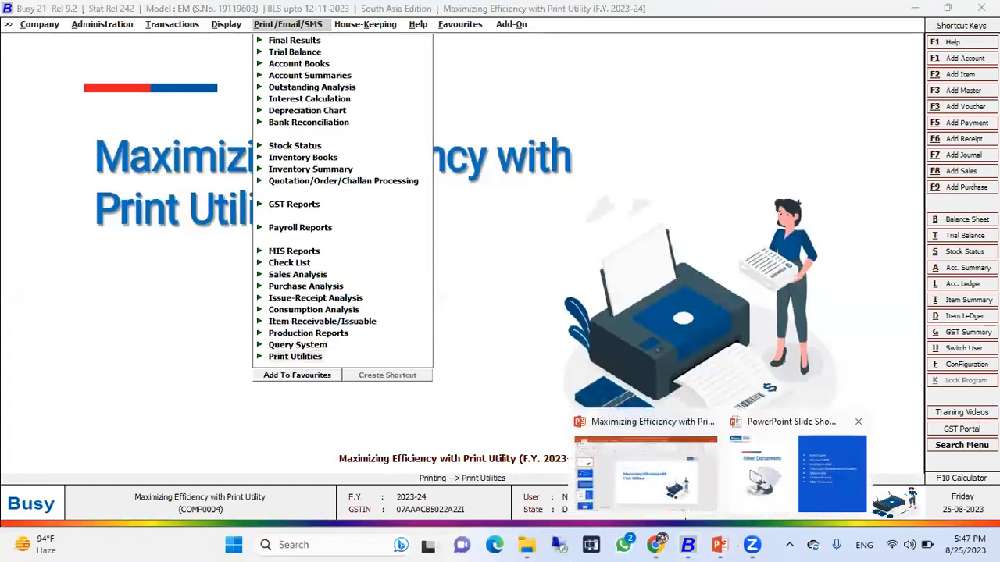
left_click(796, 473)
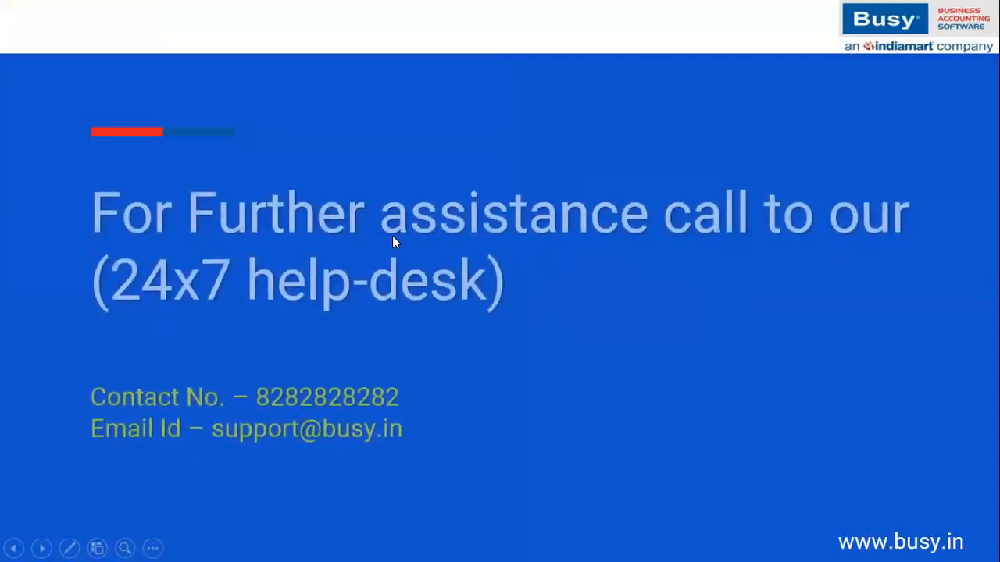